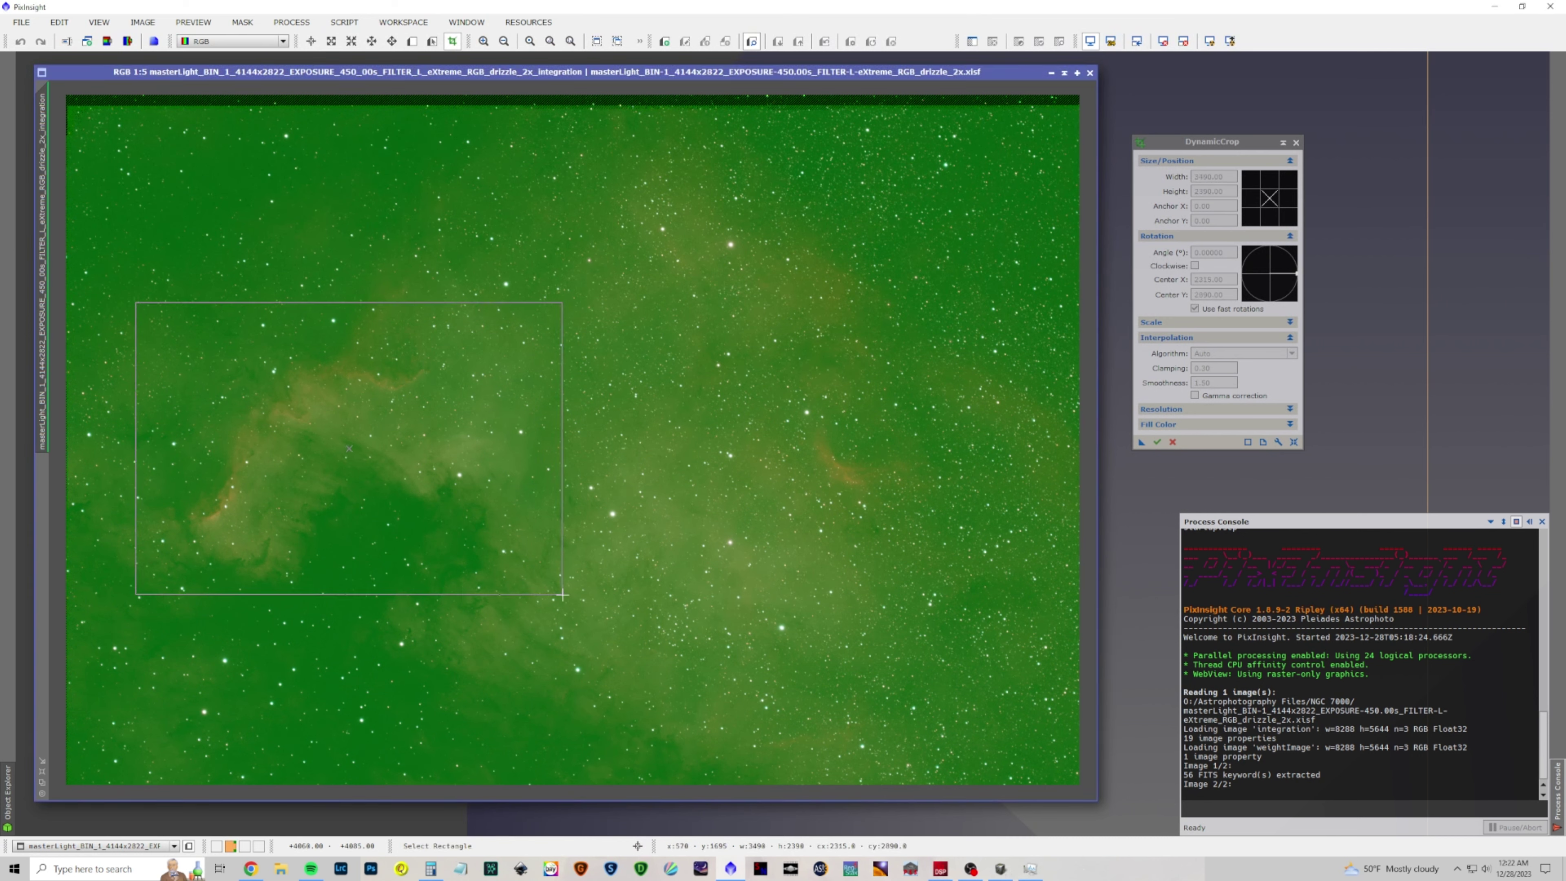
Move the crop frame over the bright nebula ridge in the image's left half and calculate 2390*3/2 in Calculator
left_click_drag(415, 547, 378, 543)
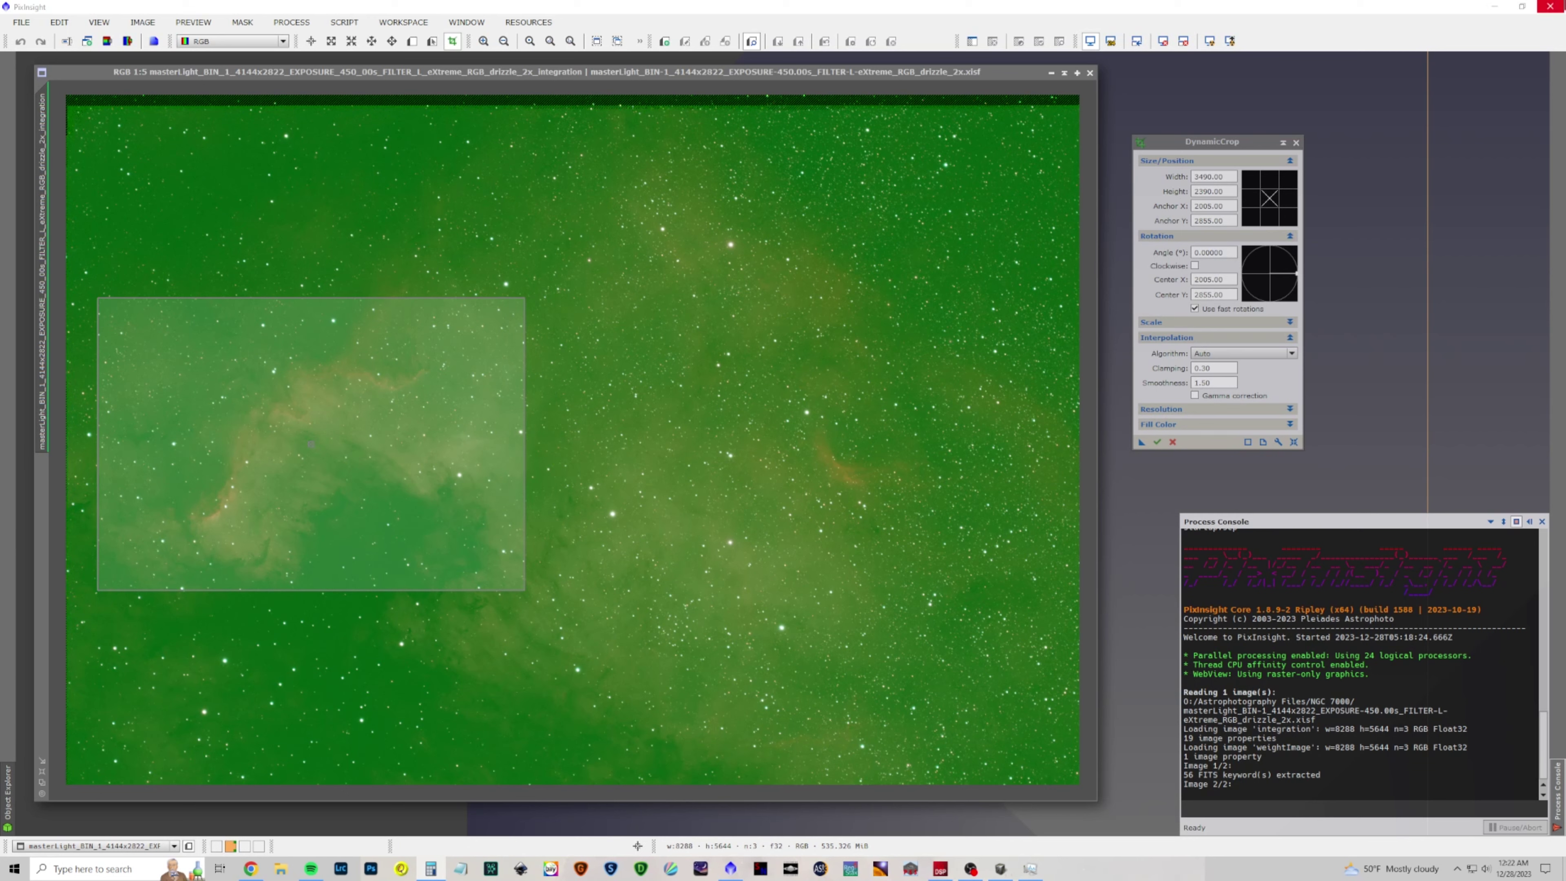
left_click_drag(1404, 52, 703, 176)
type("23")
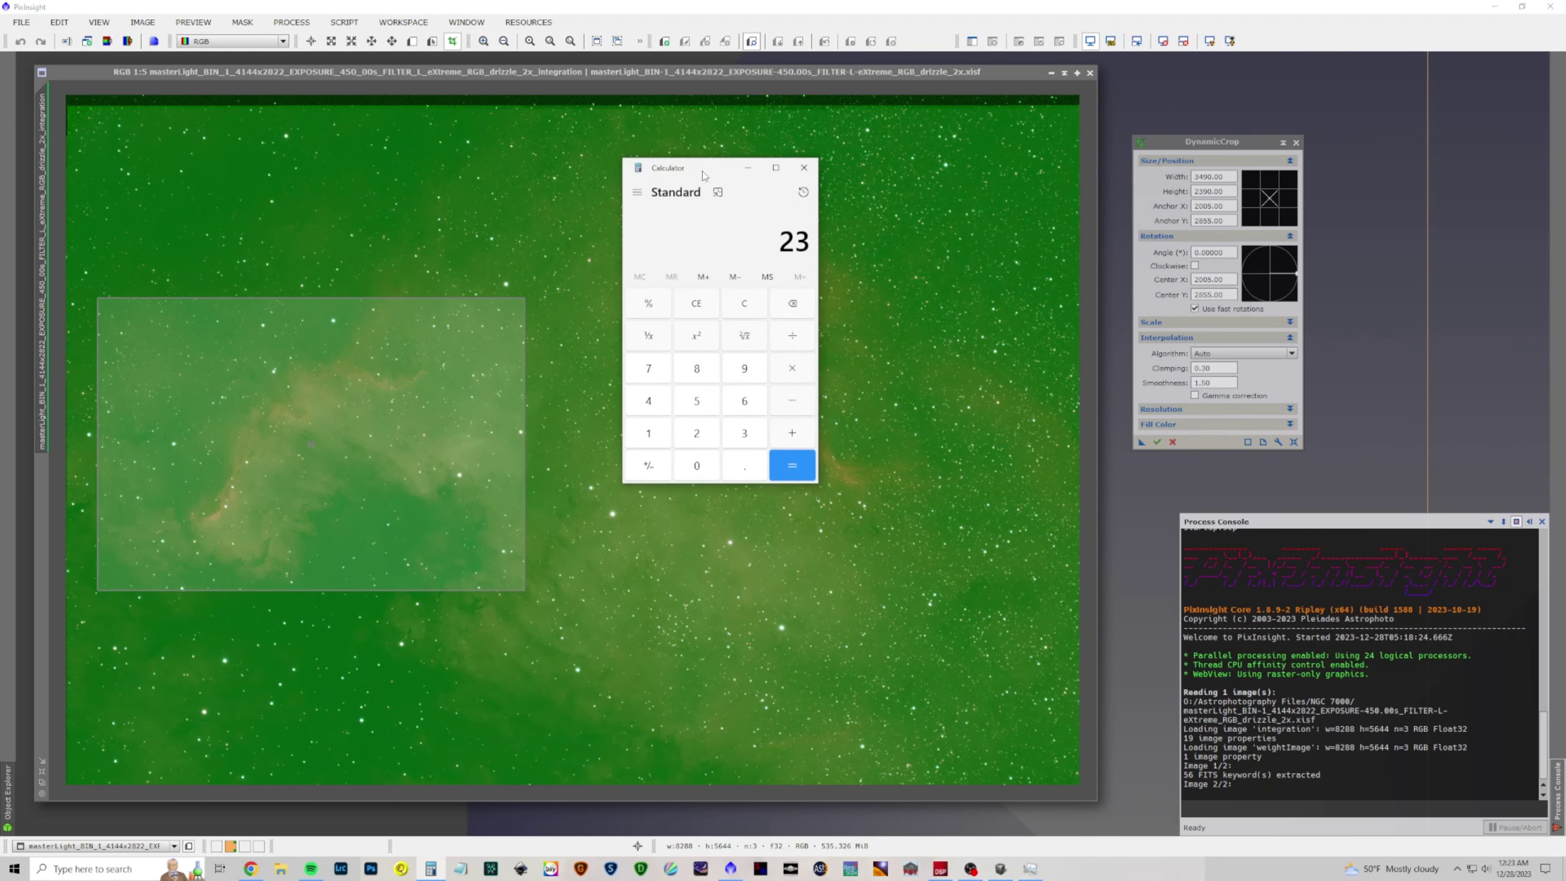
type("90*3/2")
key("Return")
Set the crop width to 3585 pixels and apply the crop
left_click(1213, 177)
type("3585")
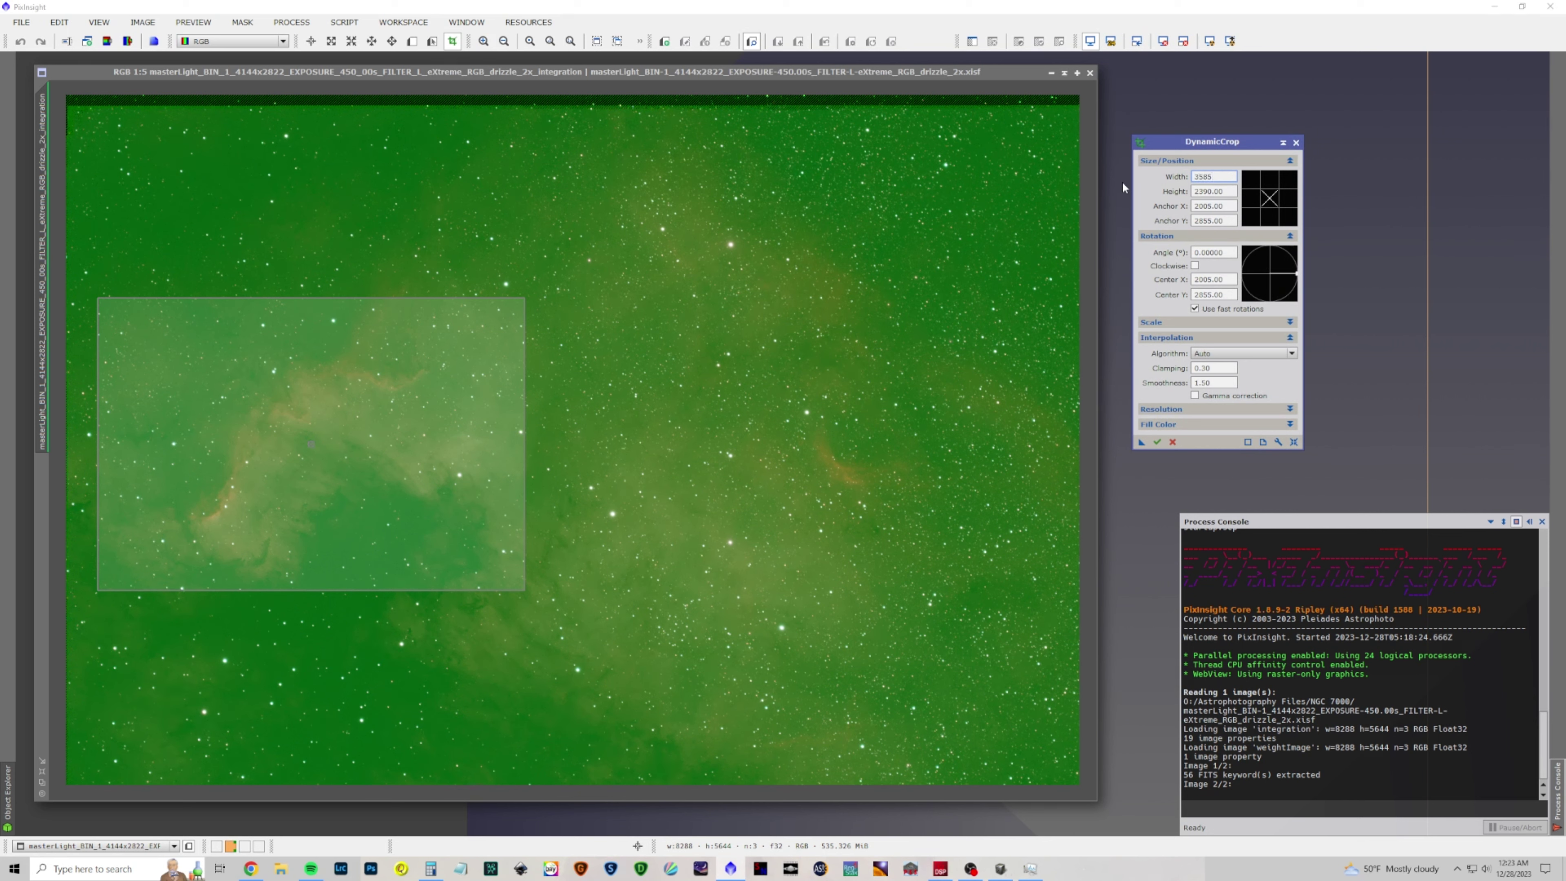
key("Return")
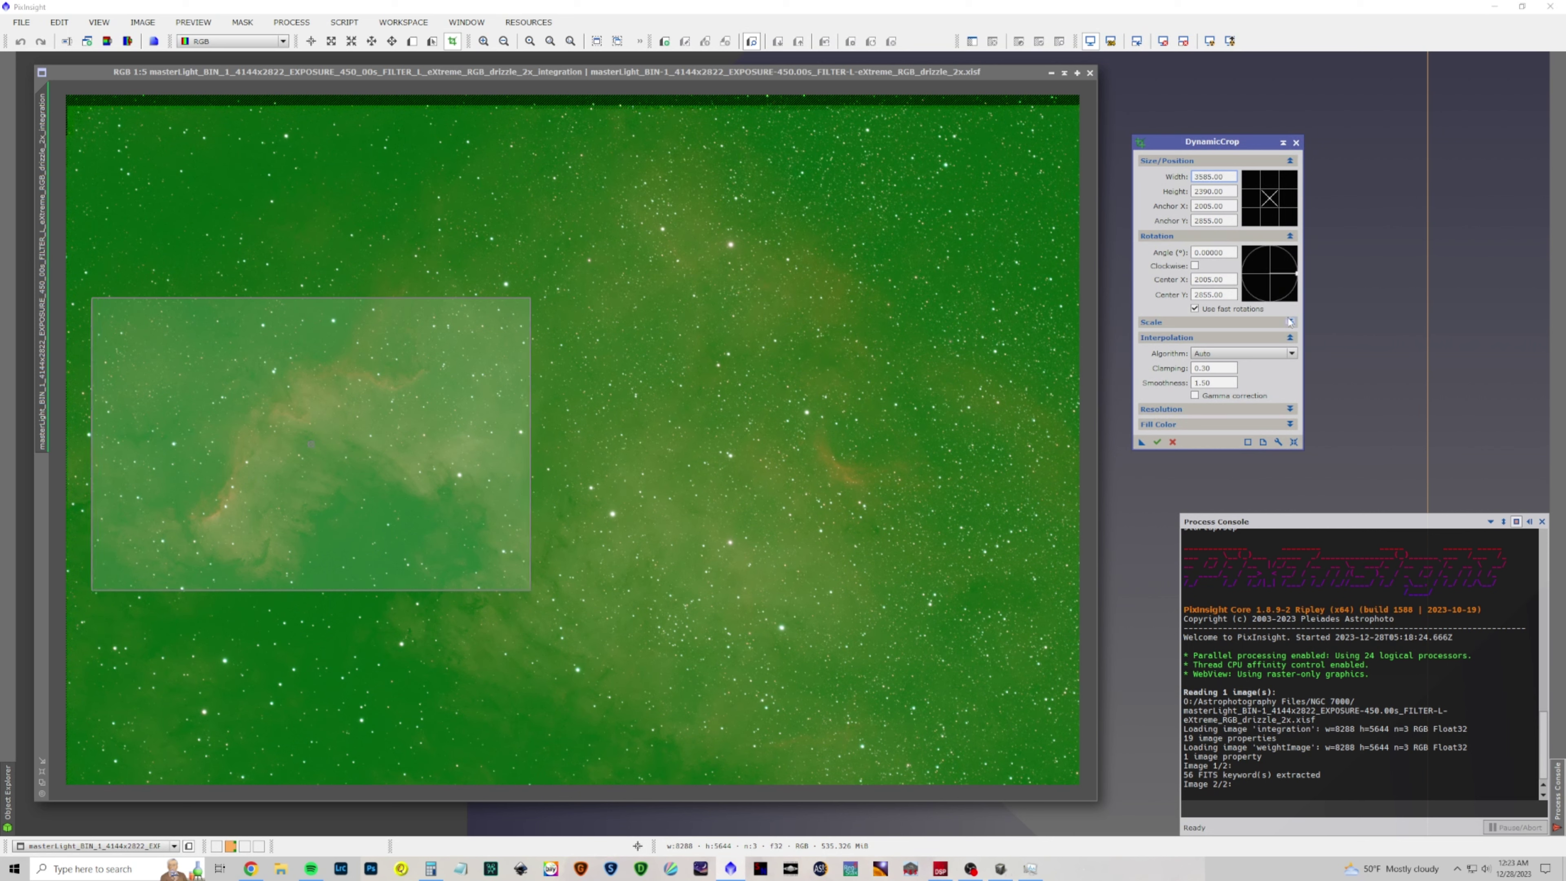
left_click(1157, 443)
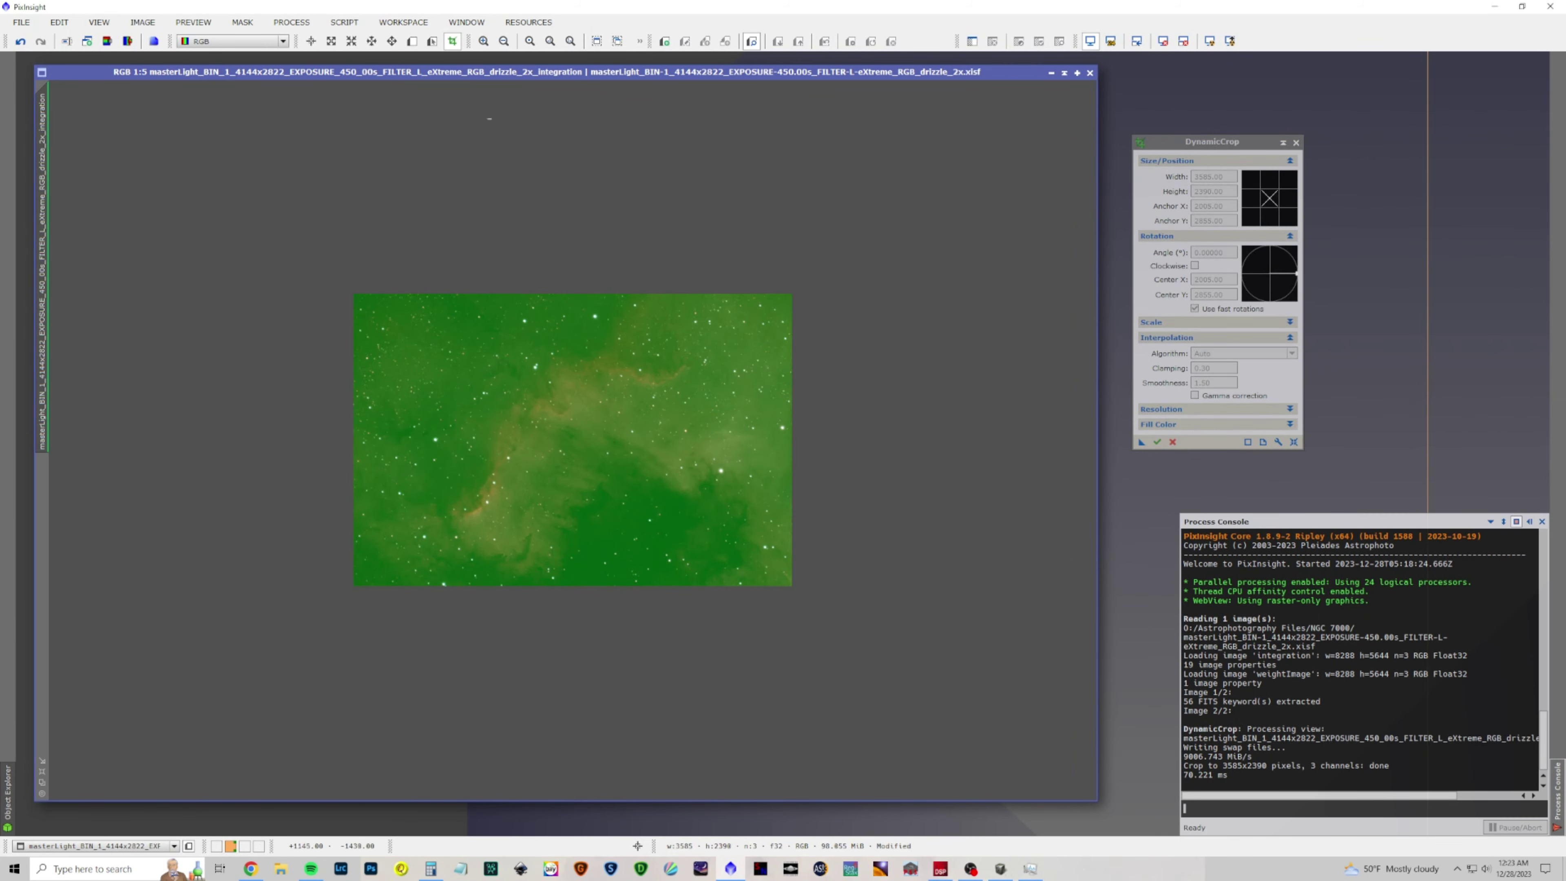
Plate-solve the cropped image with the ImageSolver script, keeping its preset image parameters
scroll(609, 367, "up", 3)
scroll(610, 366, "down", 1)
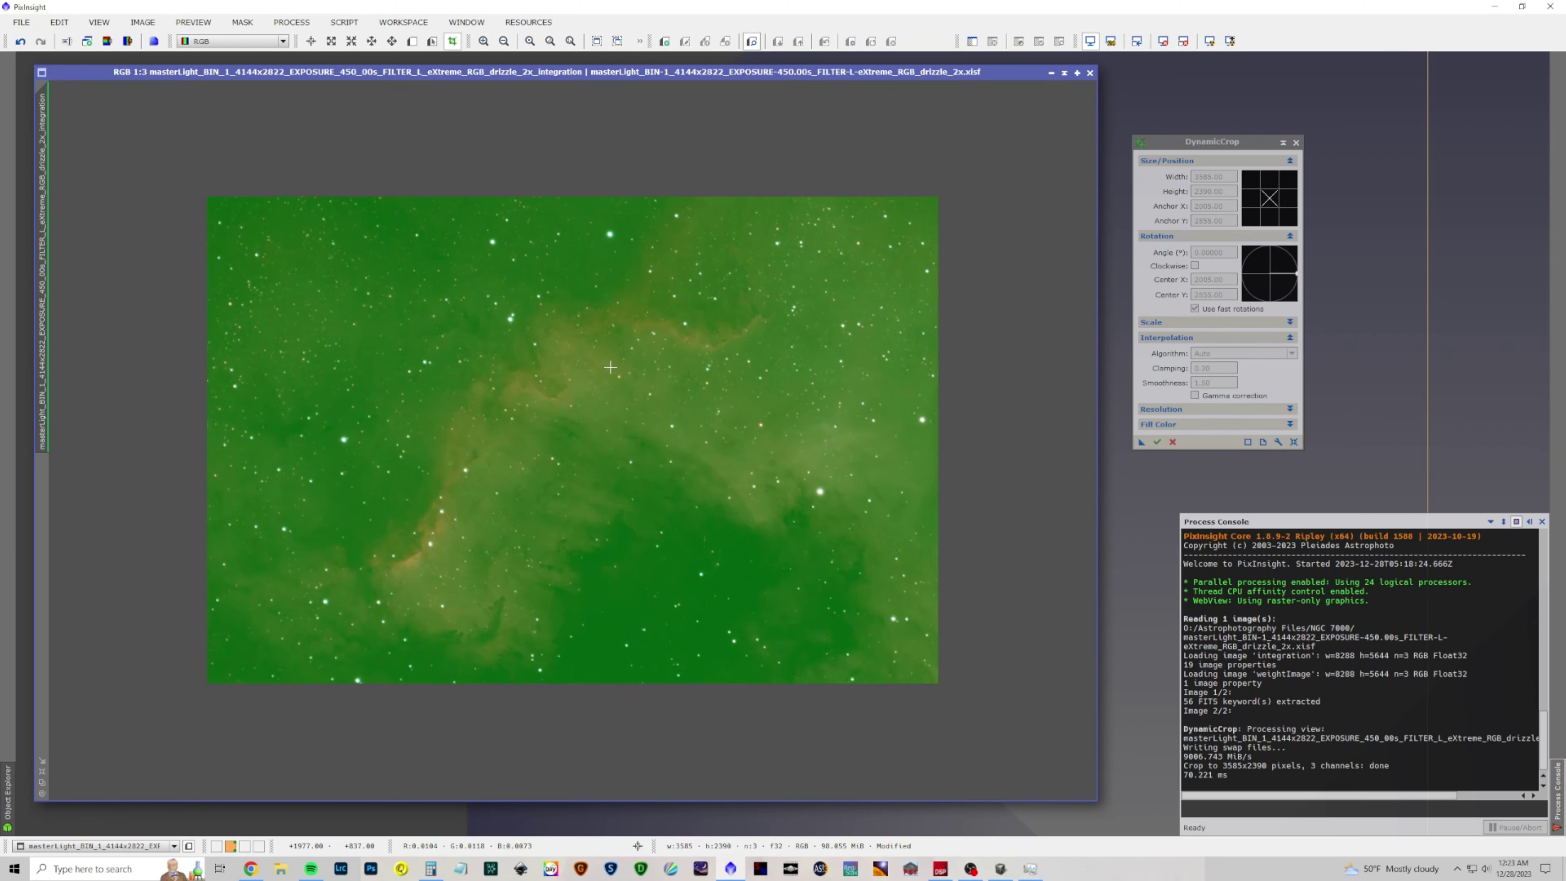
scroll(644, 398, "up", 1)
scroll(644, 393, "down", 1)
left_click(294, 25)
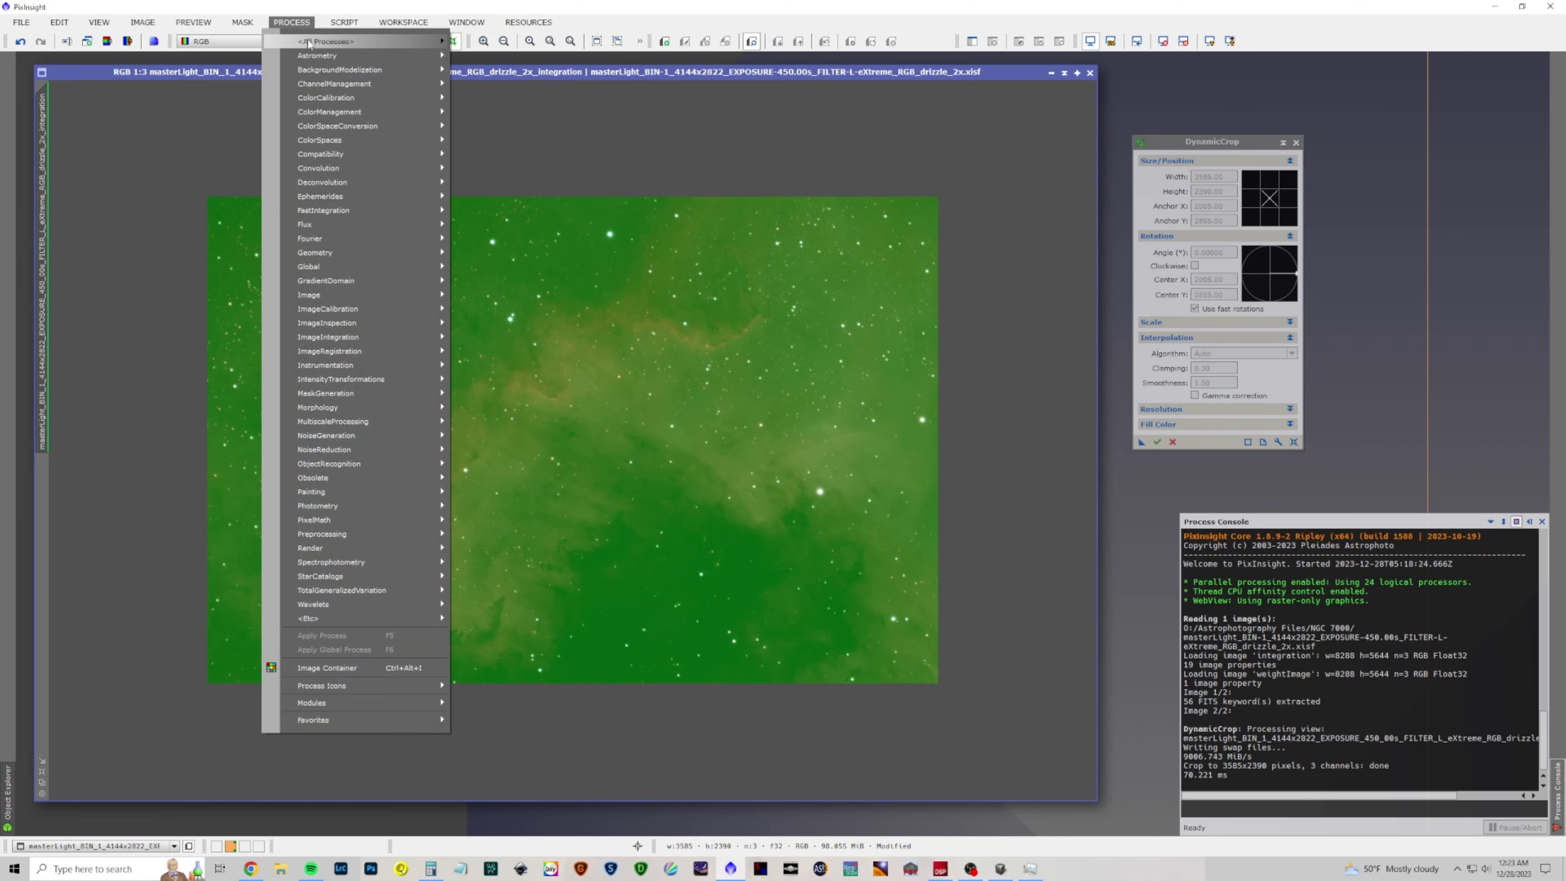
mouse_move(327, 41)
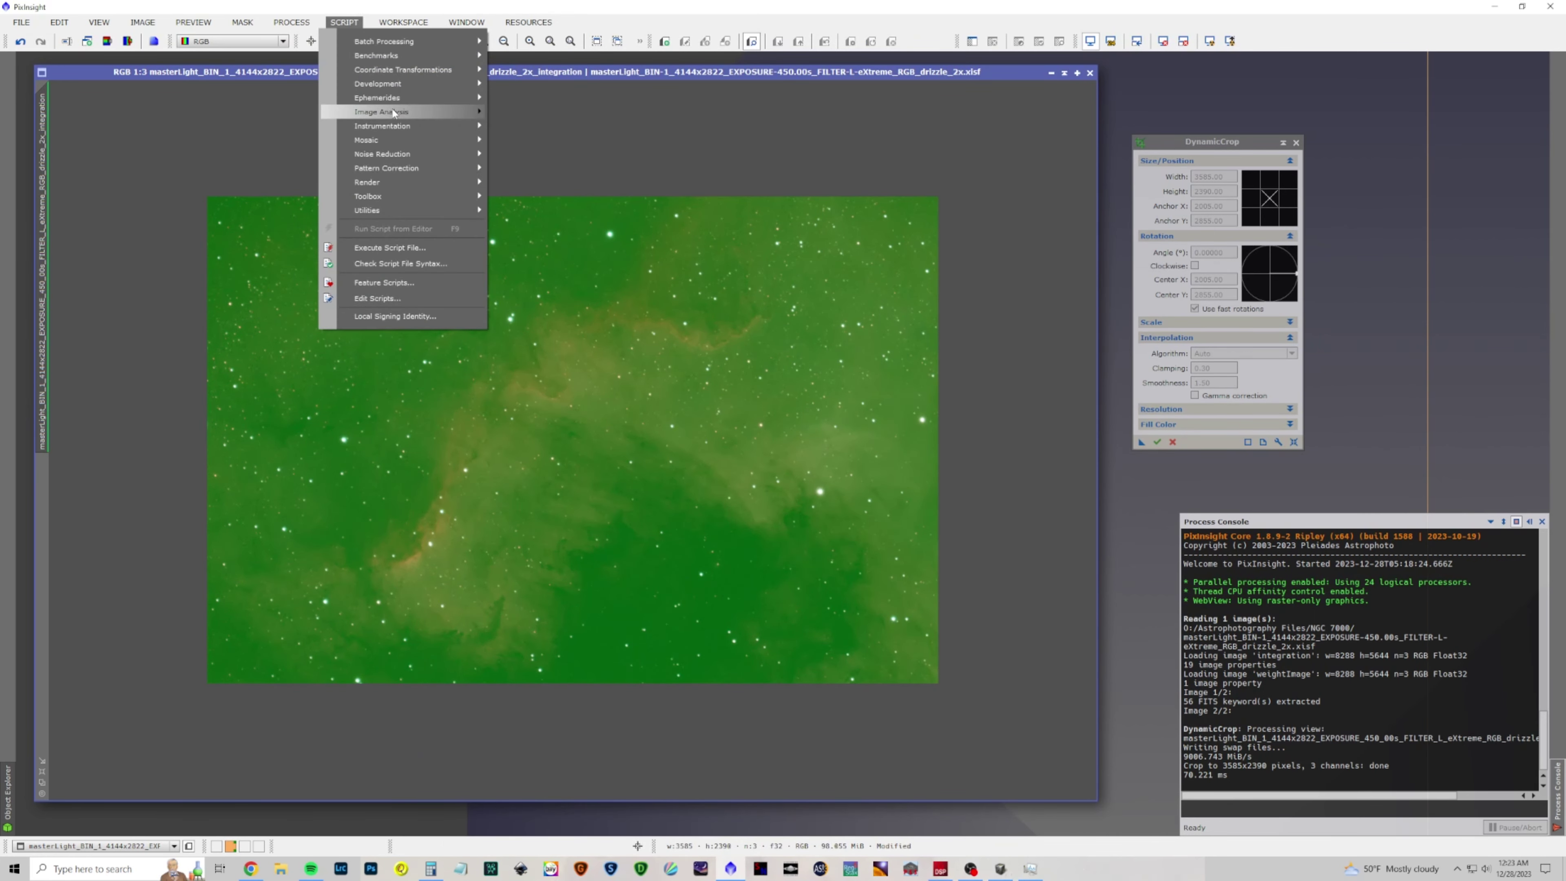
mouse_move(395, 112)
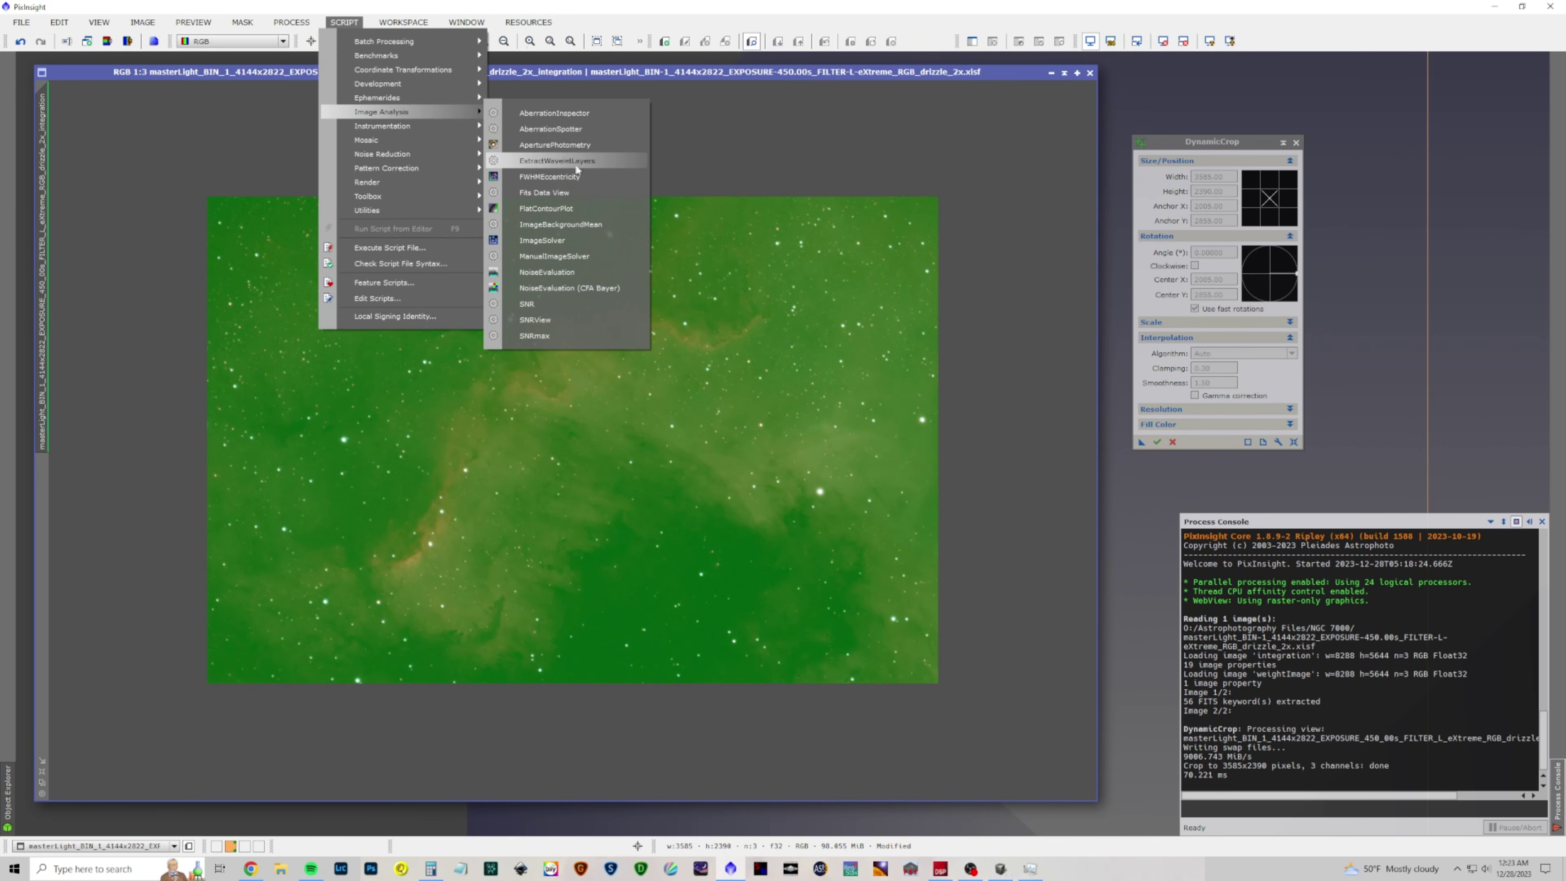
left_click(578, 239)
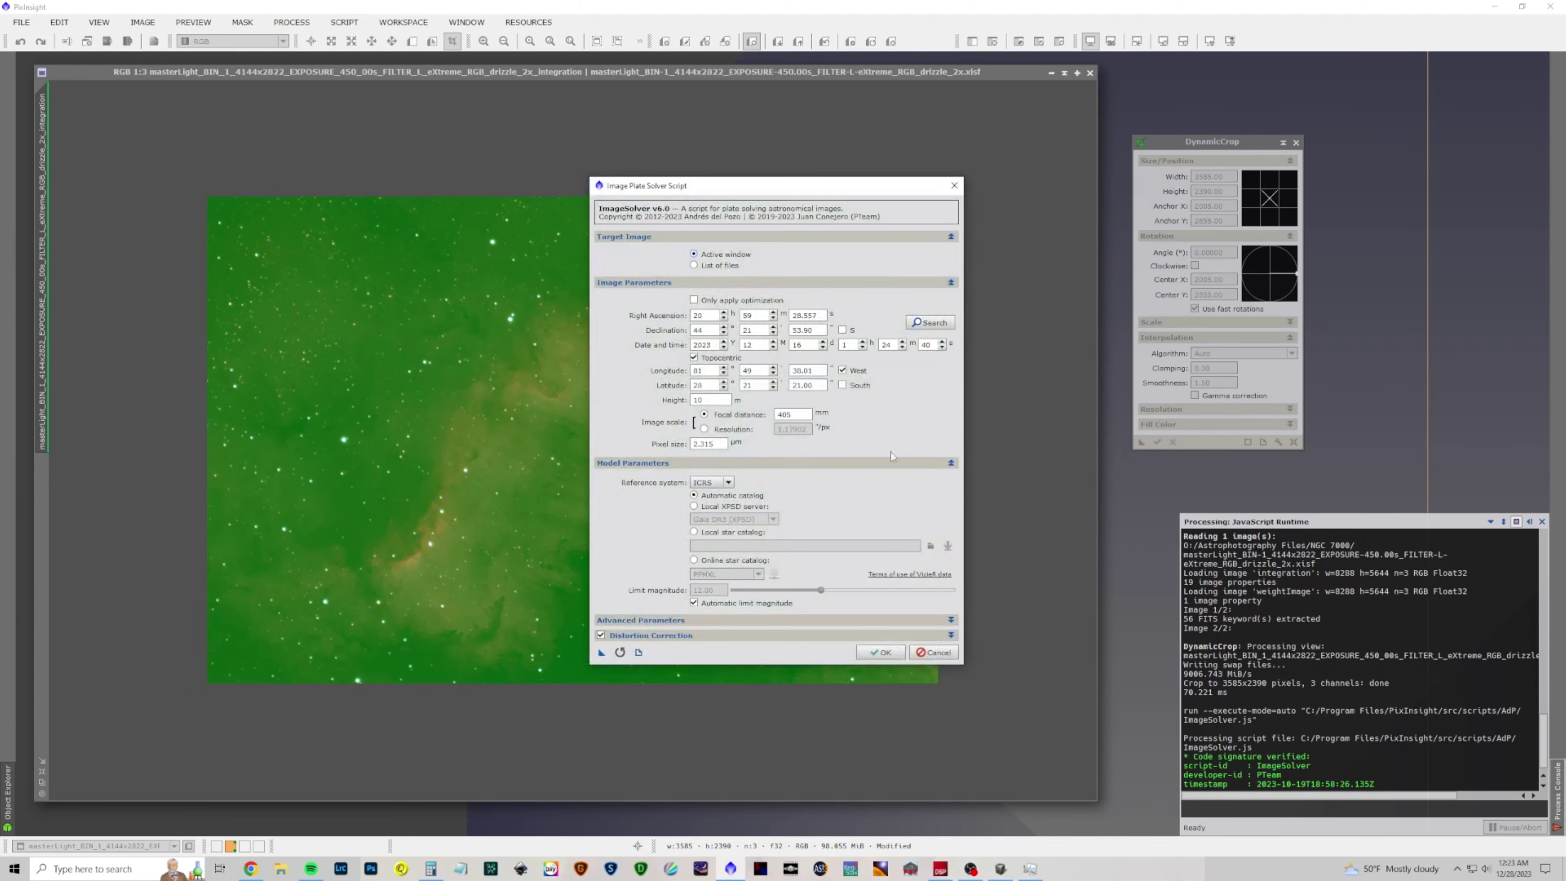
left_click(887, 648)
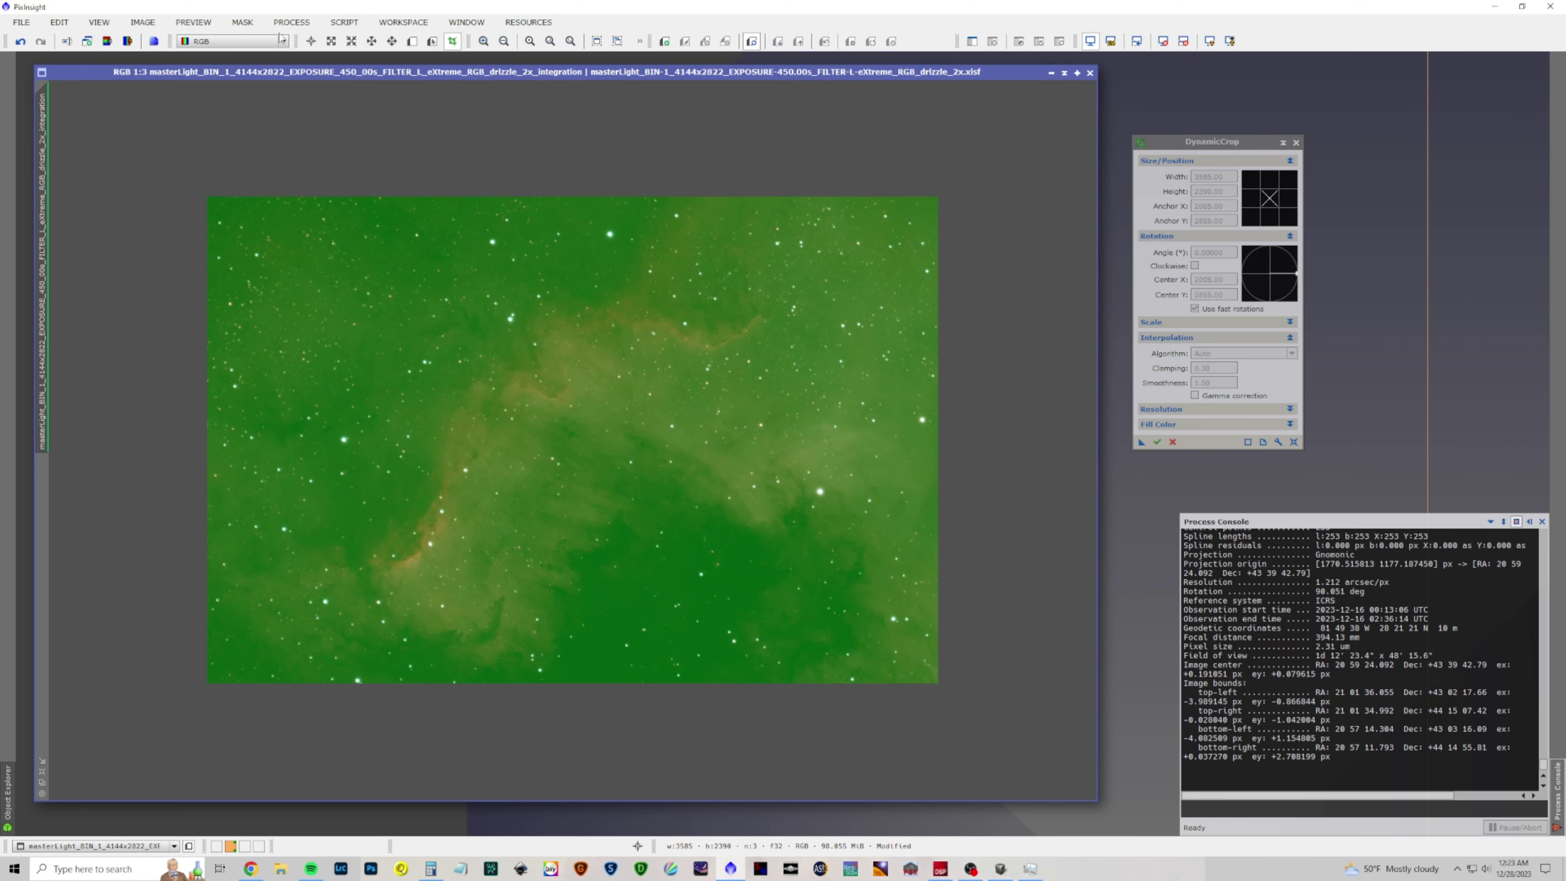
In SpectrophotometricColorCalibration, set the red, green and blue filters to the matching Sony CMOS UVIRcut / Opt. L-eXtreme options
left_click(291, 22)
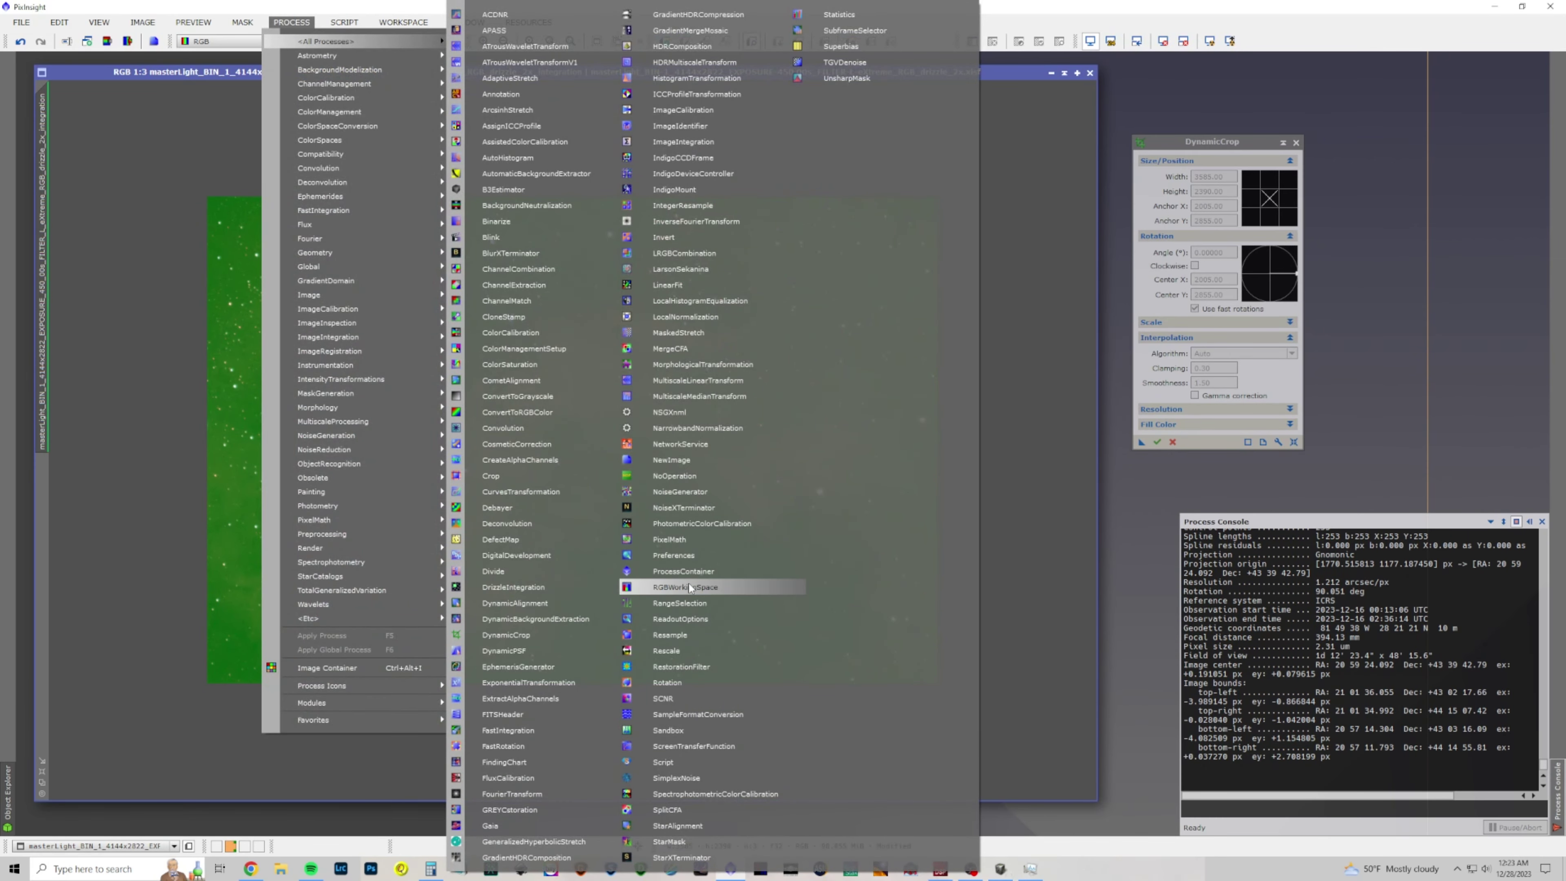
left_click(714, 794)
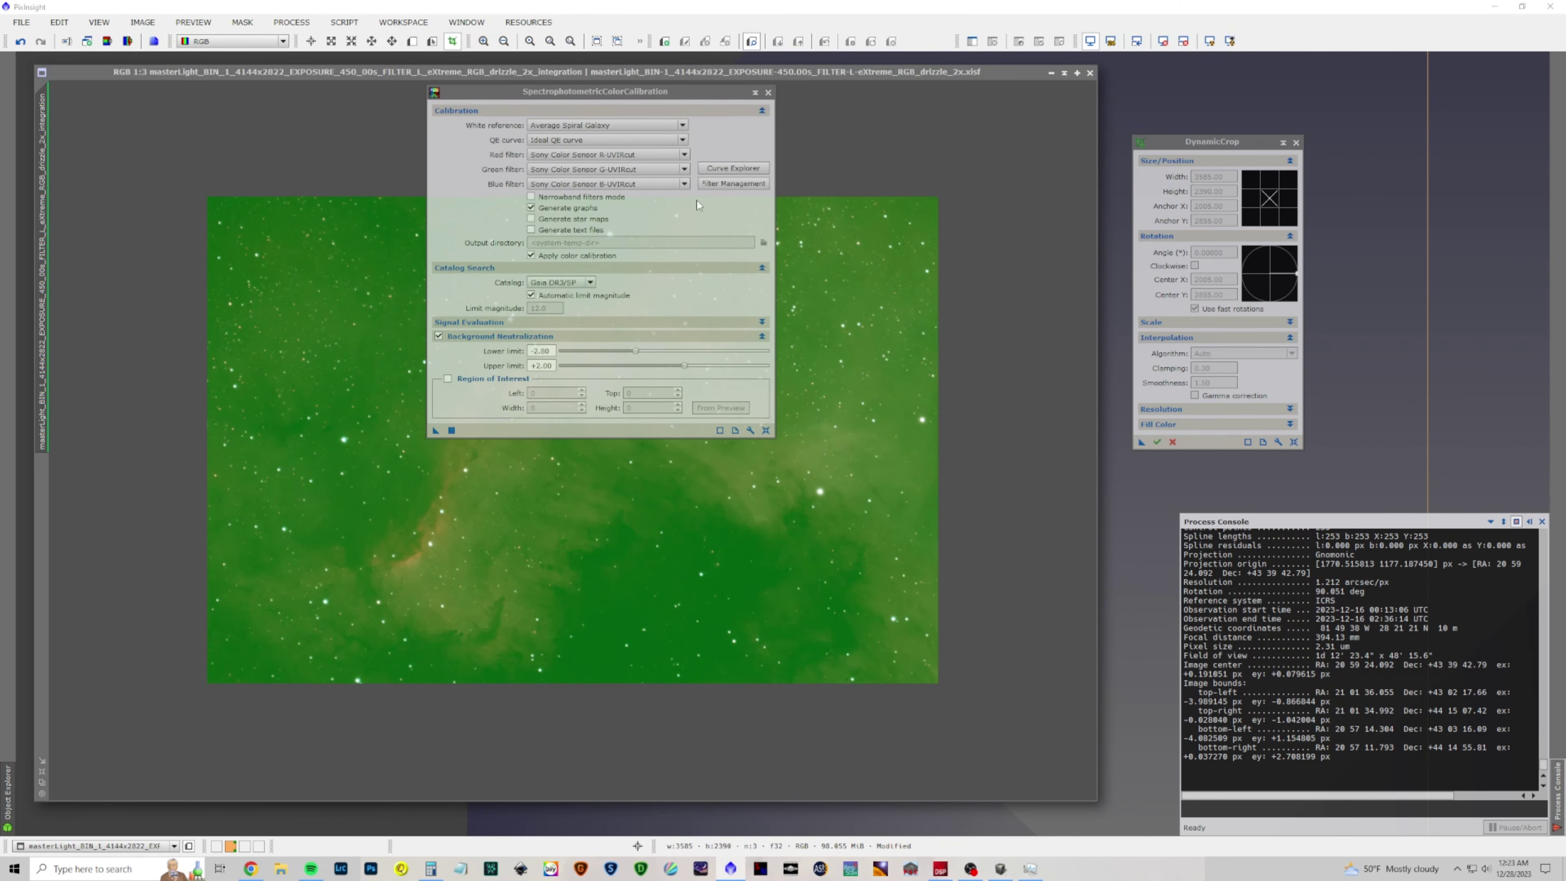
left_click(684, 154)
left_click(656, 270)
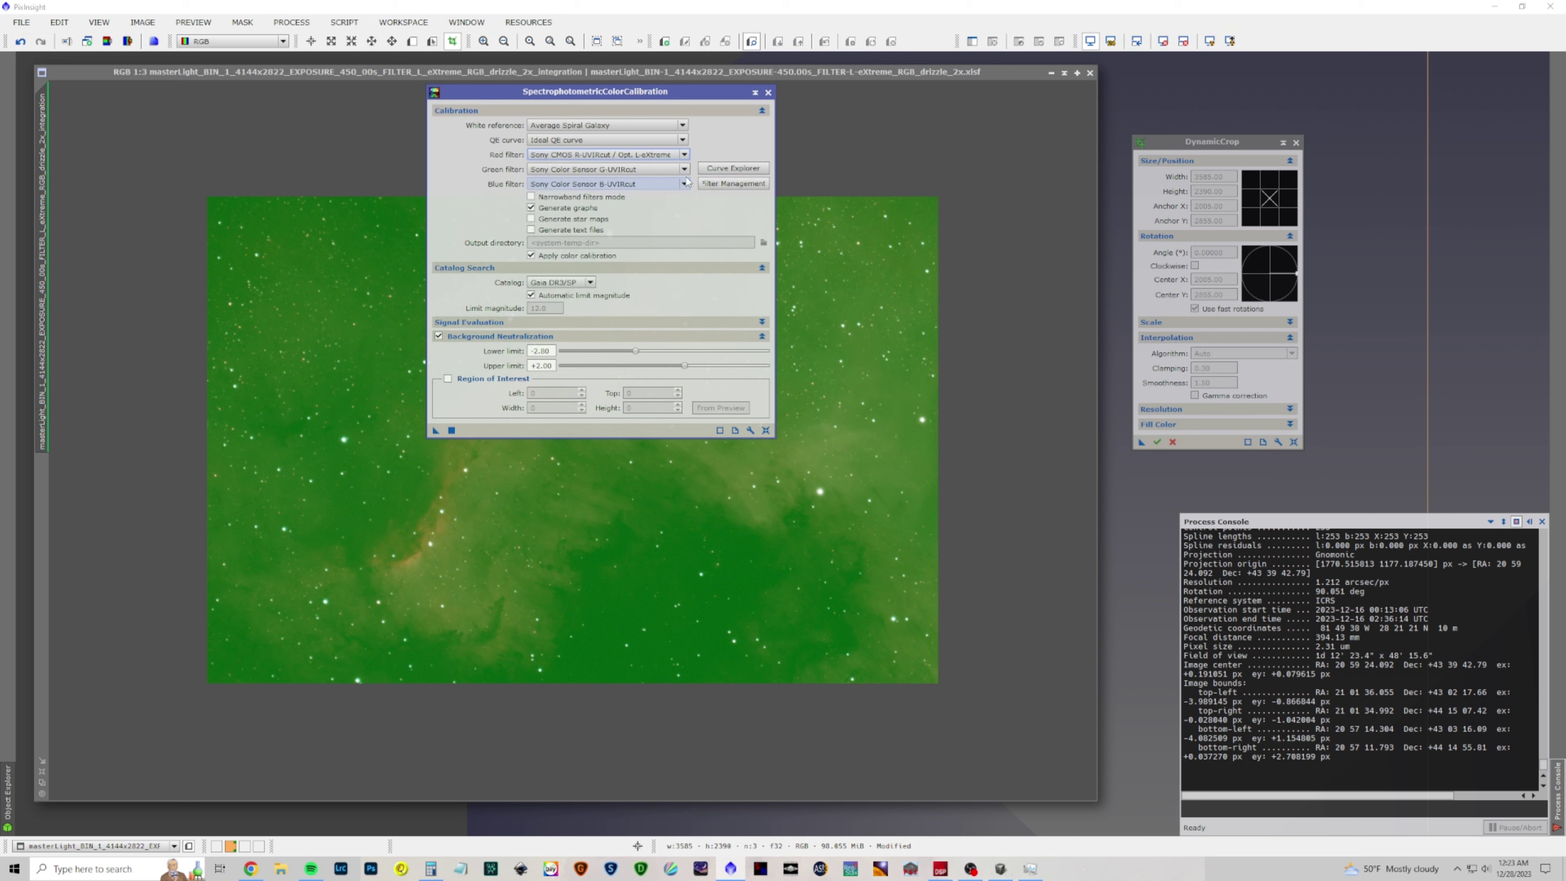
left_click(684, 169)
left_click(653, 281)
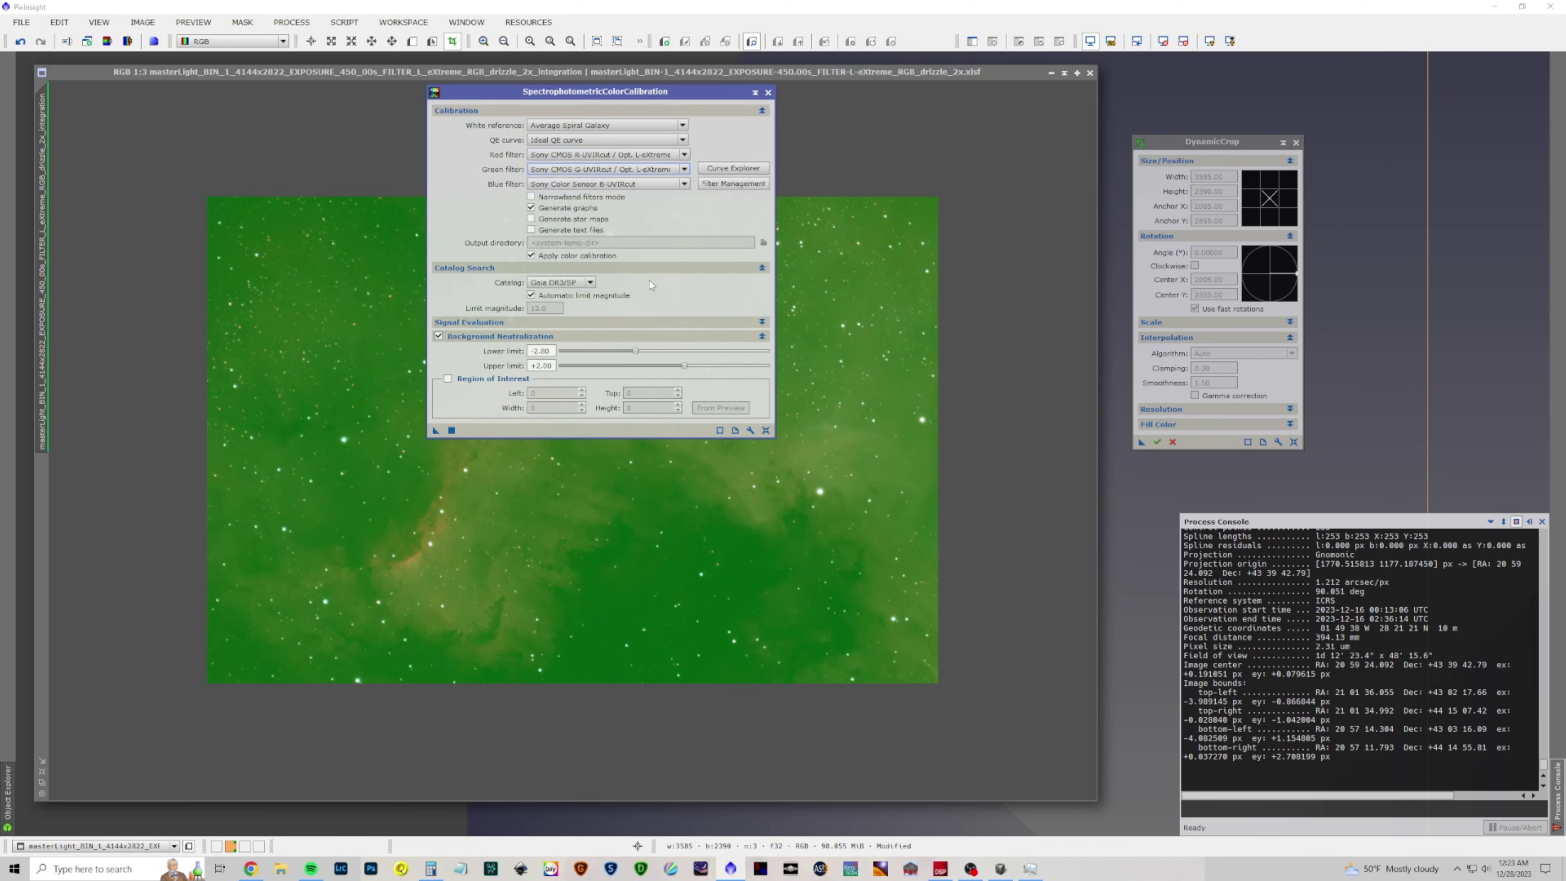
left_click(683, 184)
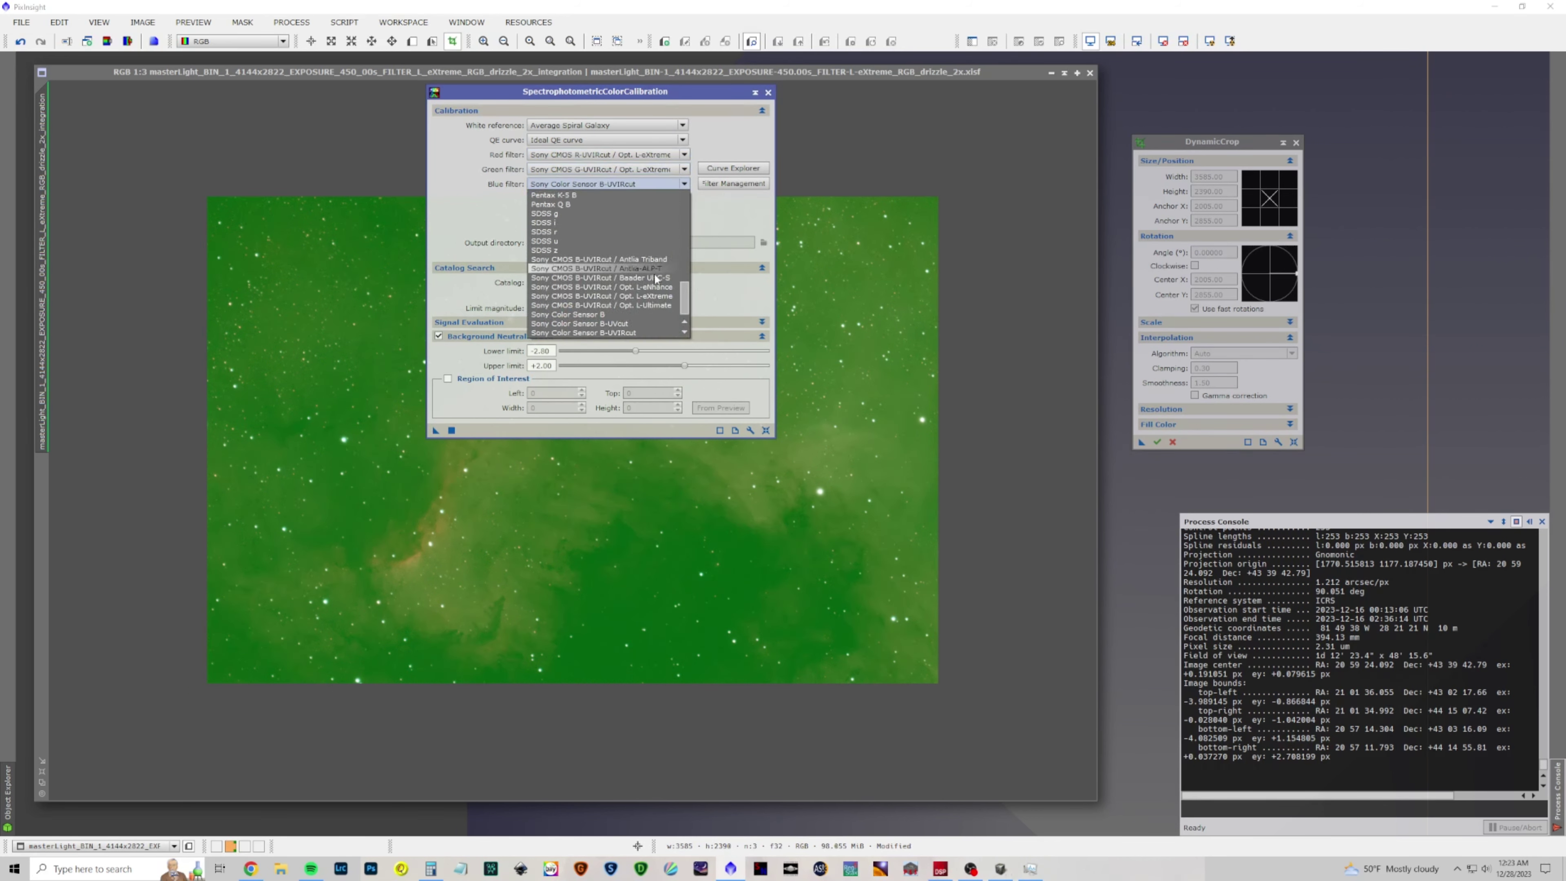
left_click(651, 296)
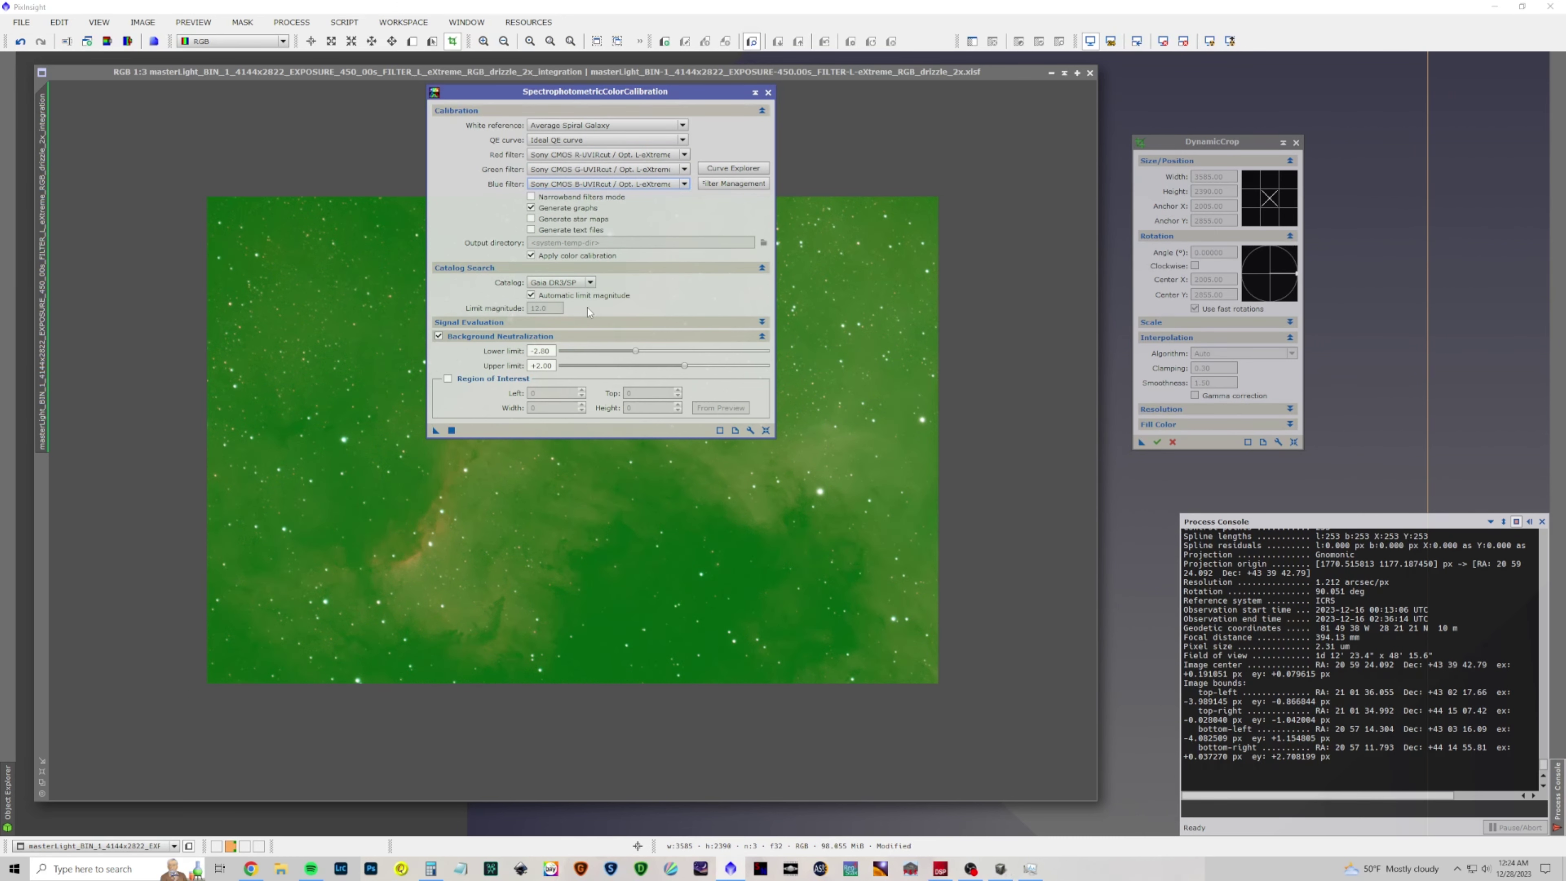
Apply the colour calibration to the image, close its windows and renew the automatic screen stretch
left_click_drag(431, 429, 371, 458)
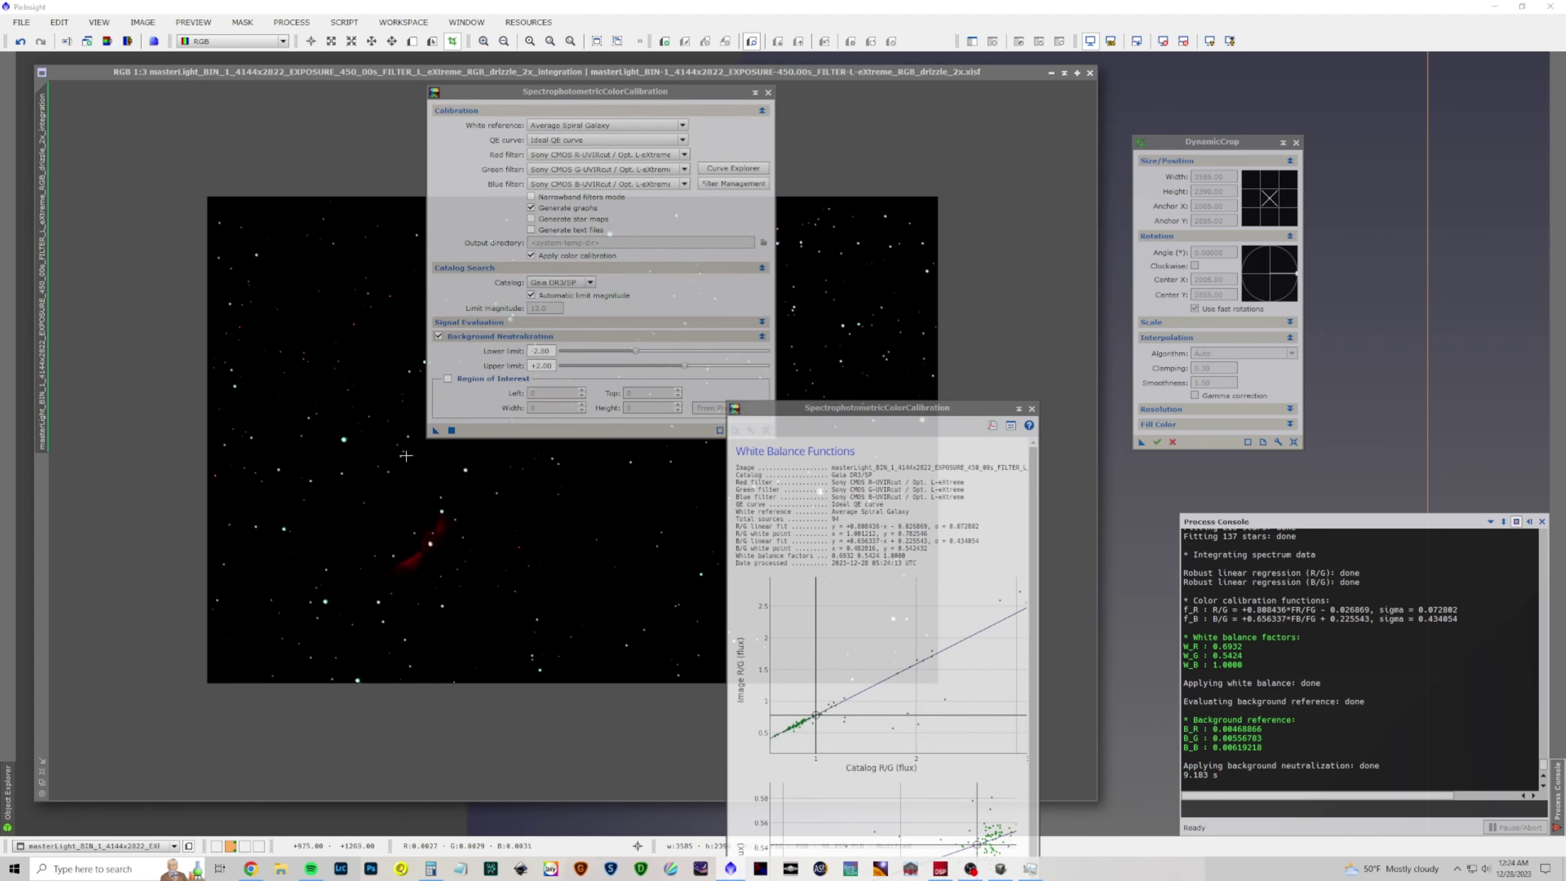
left_click(1031, 408)
left_click(767, 92)
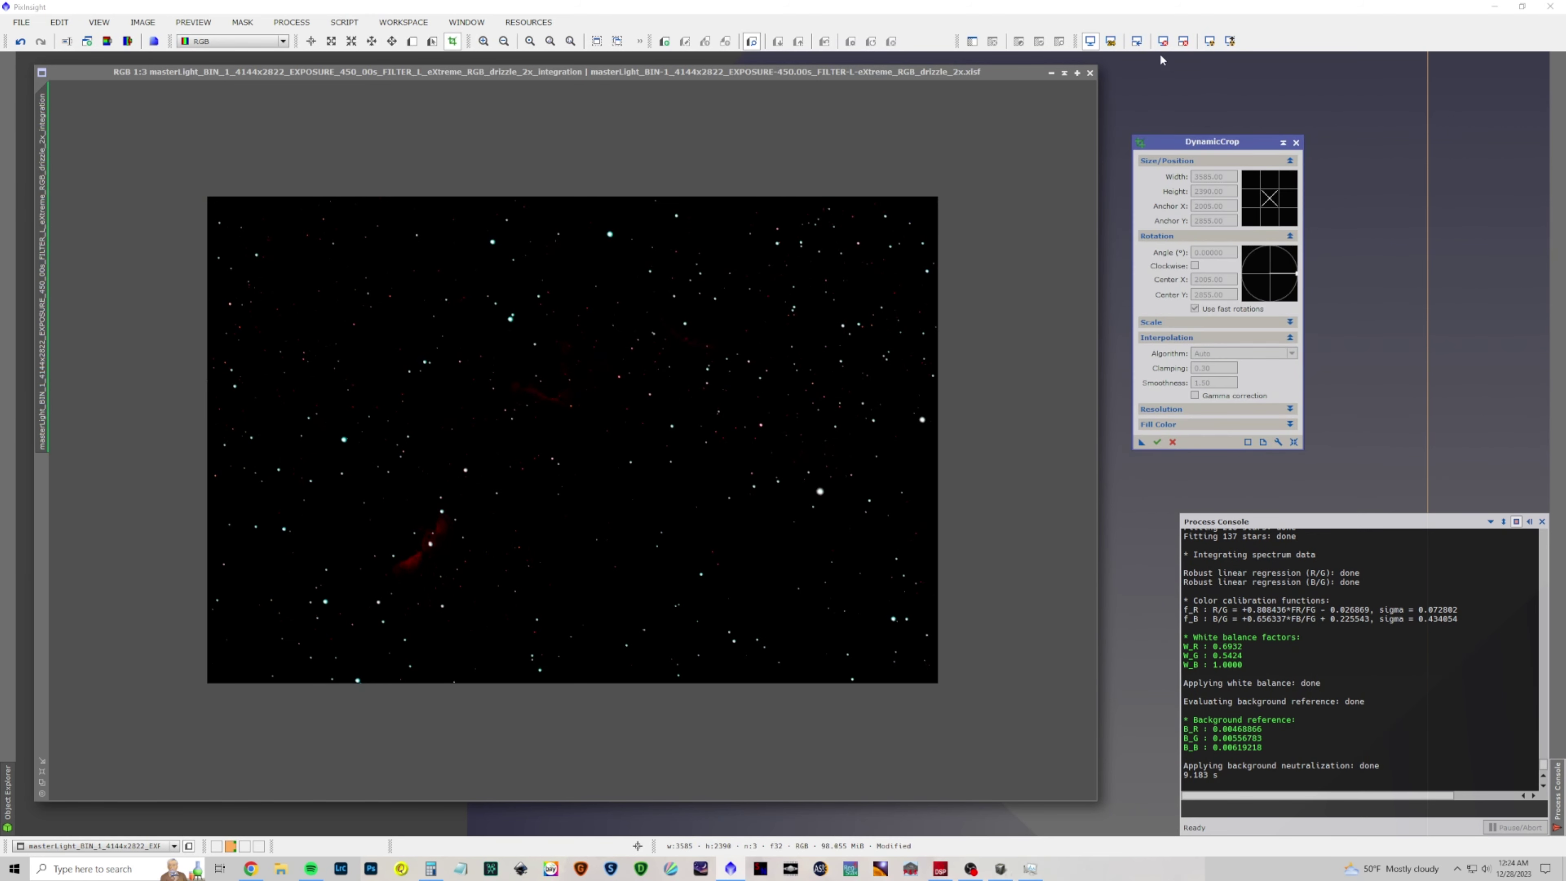
left_click(1183, 41)
left_click(1209, 41)
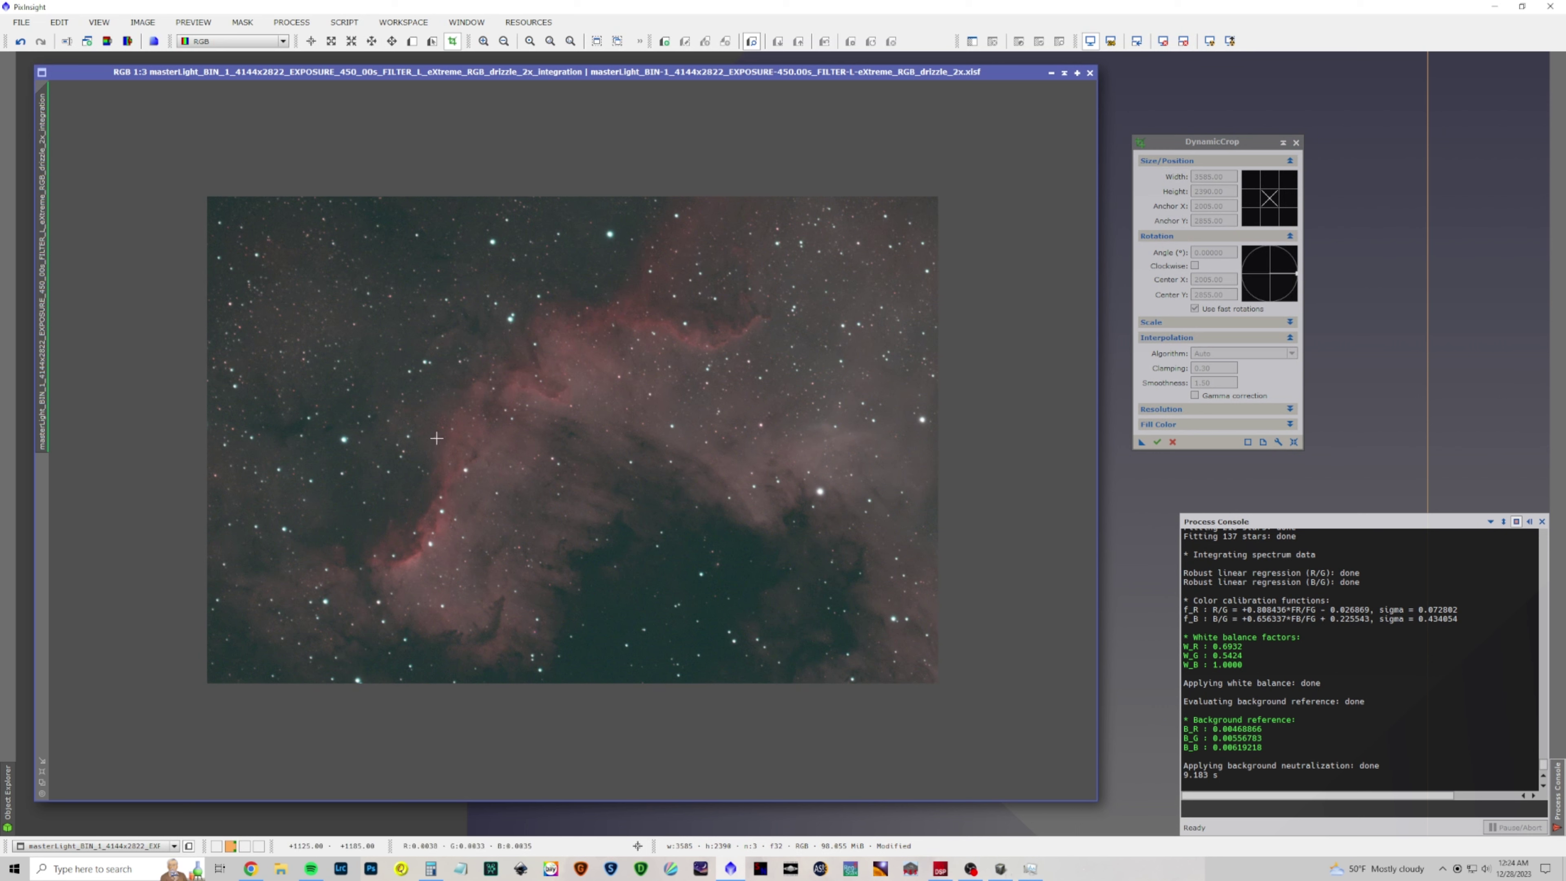
Sharpen the image with BlurXTerminator, using its default settings but with Adjust Star Halos at -0.05, and close Calculator
left_click(289, 25)
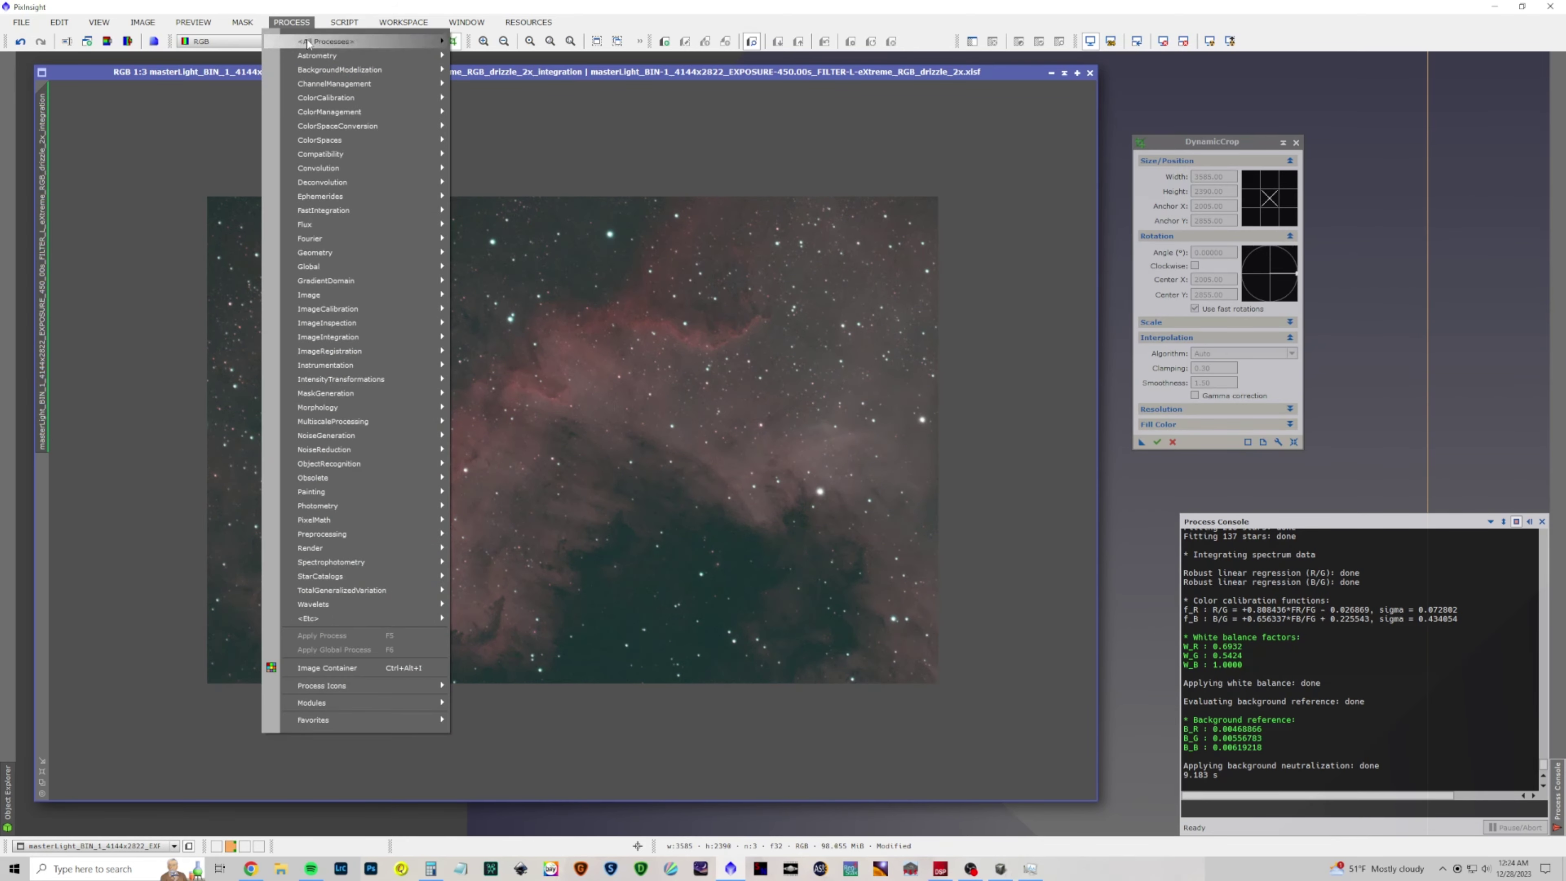
mouse_move(314, 42)
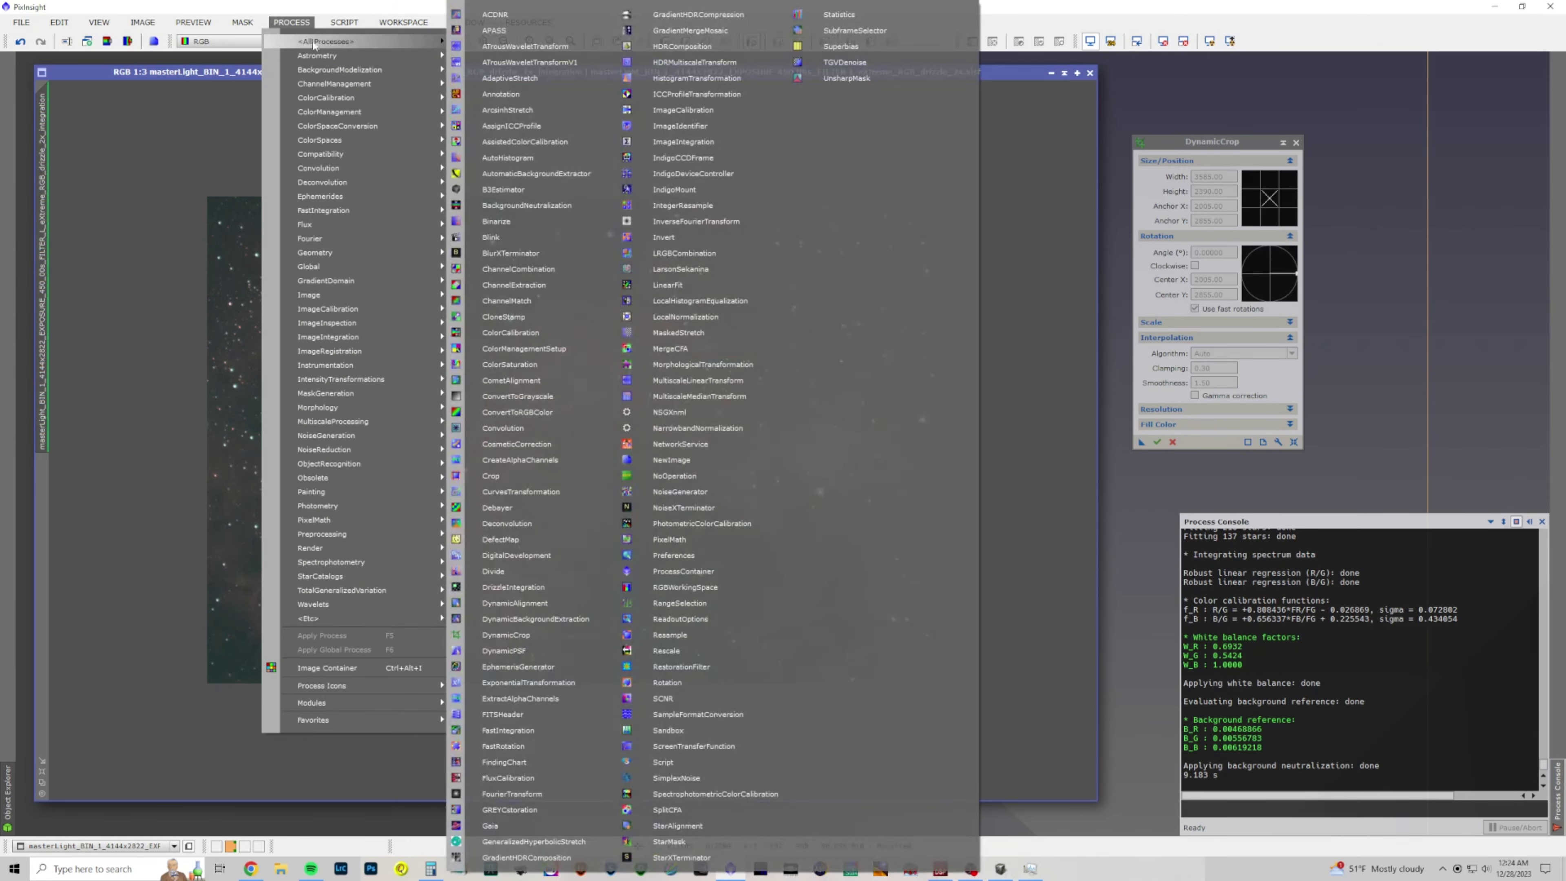
left_click(515, 252)
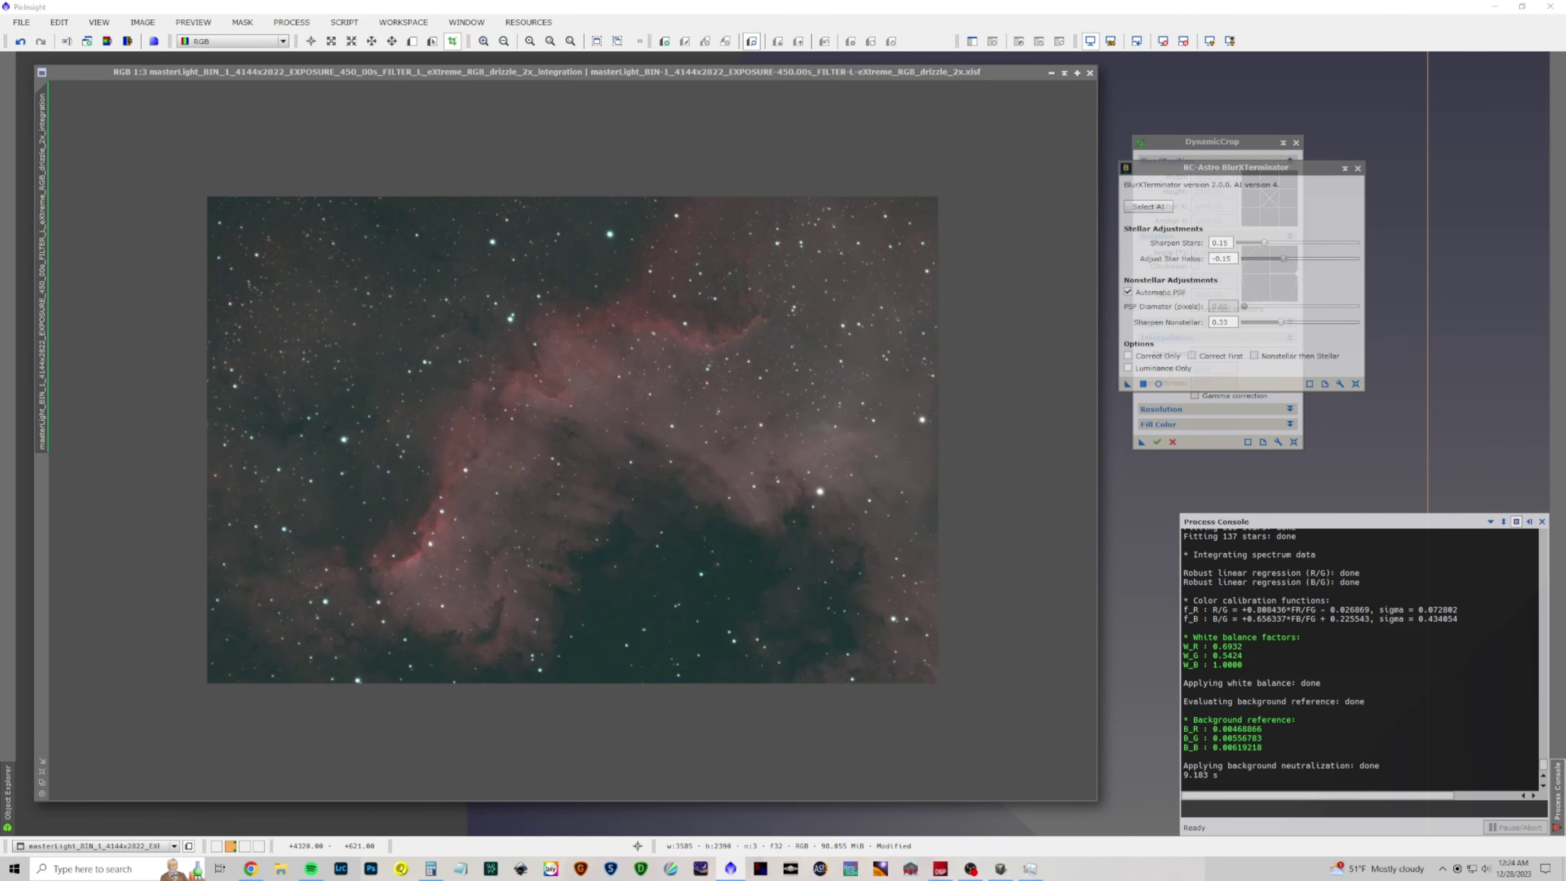
left_click(1126, 382)
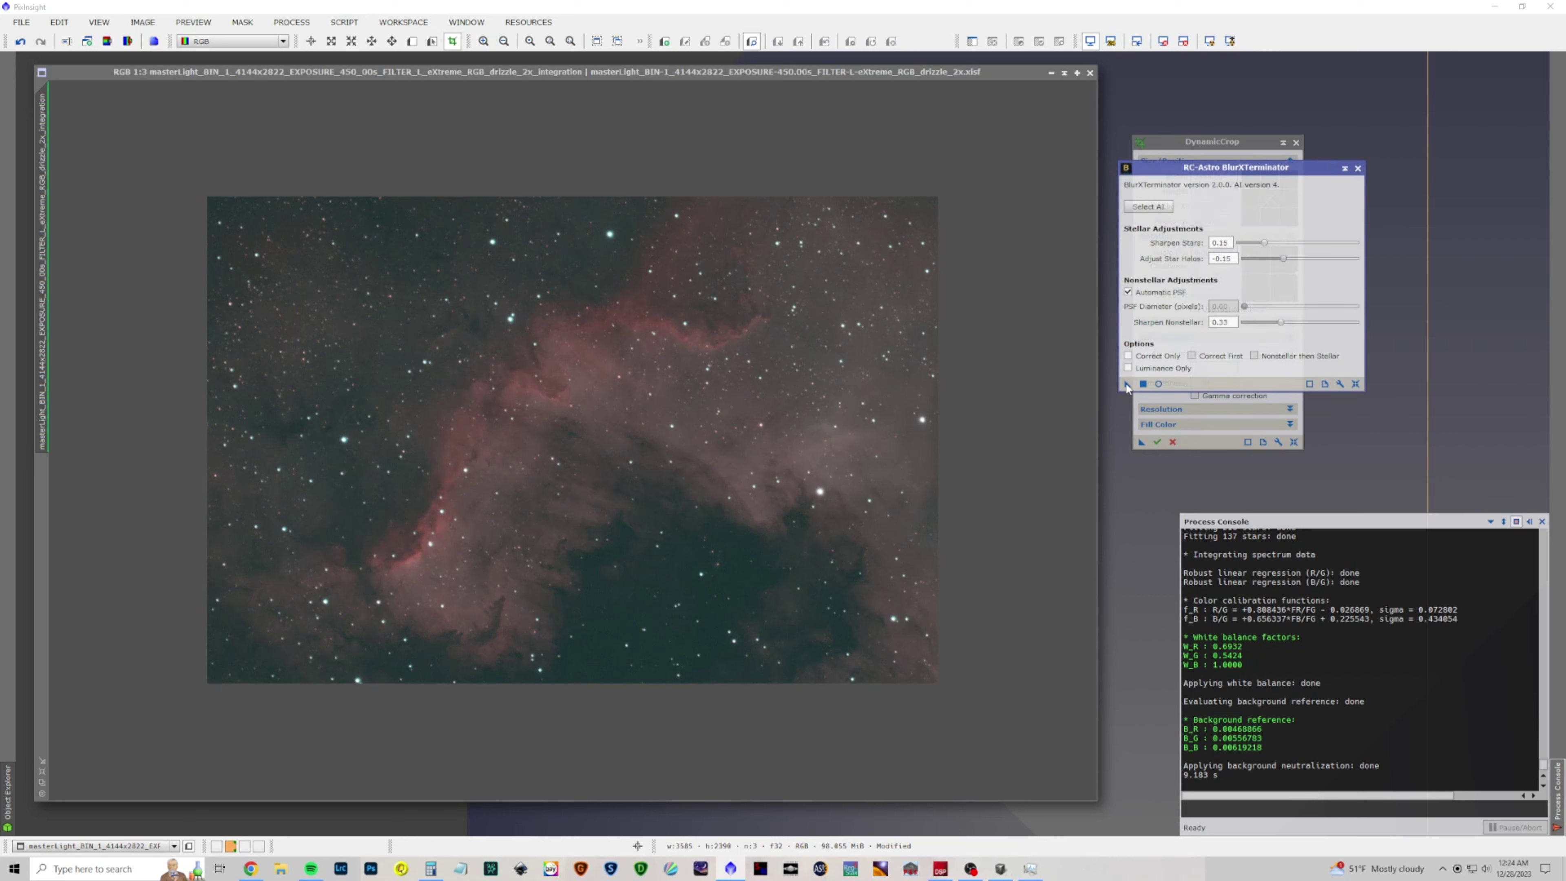
left_click(1354, 384)
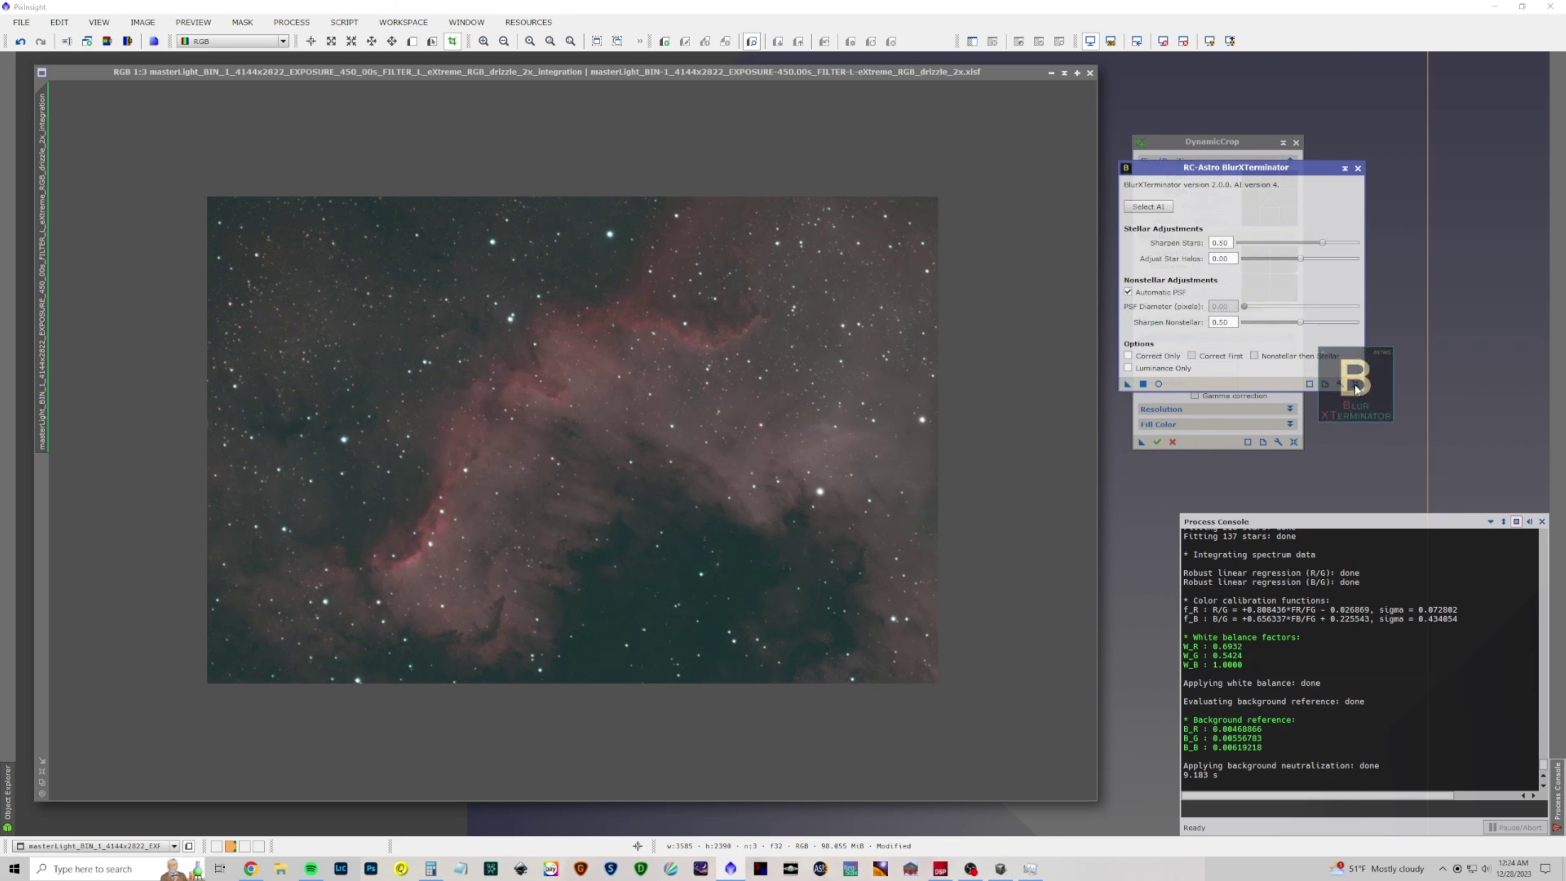
left_click(1292, 258)
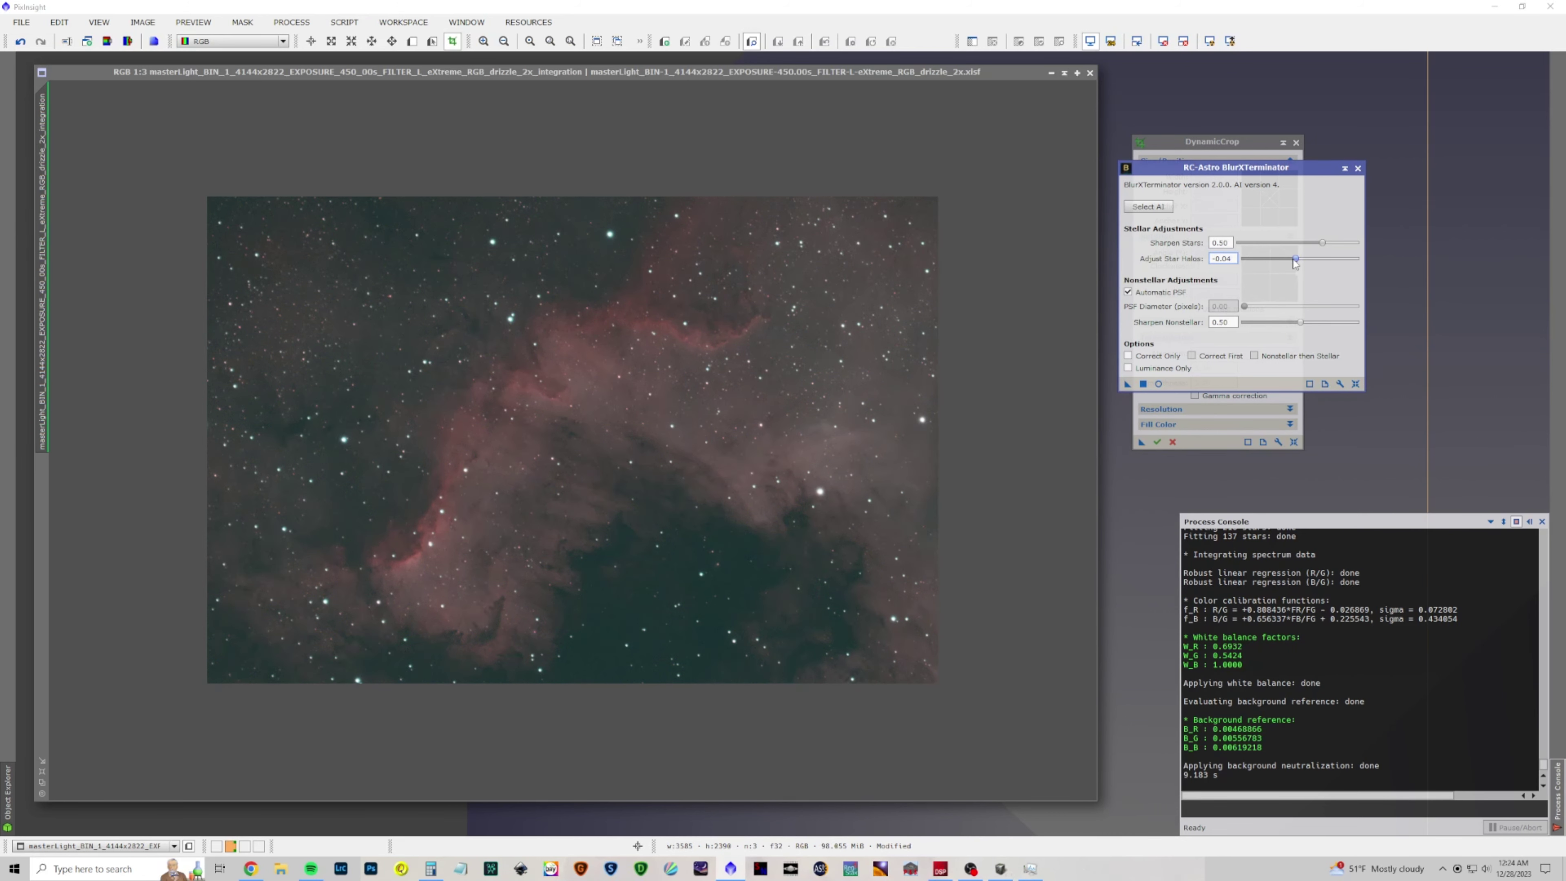
left_click(1292, 259)
left_click_drag(1292, 263, 1296, 263)
left_click_drag(1127, 383, 611, 444)
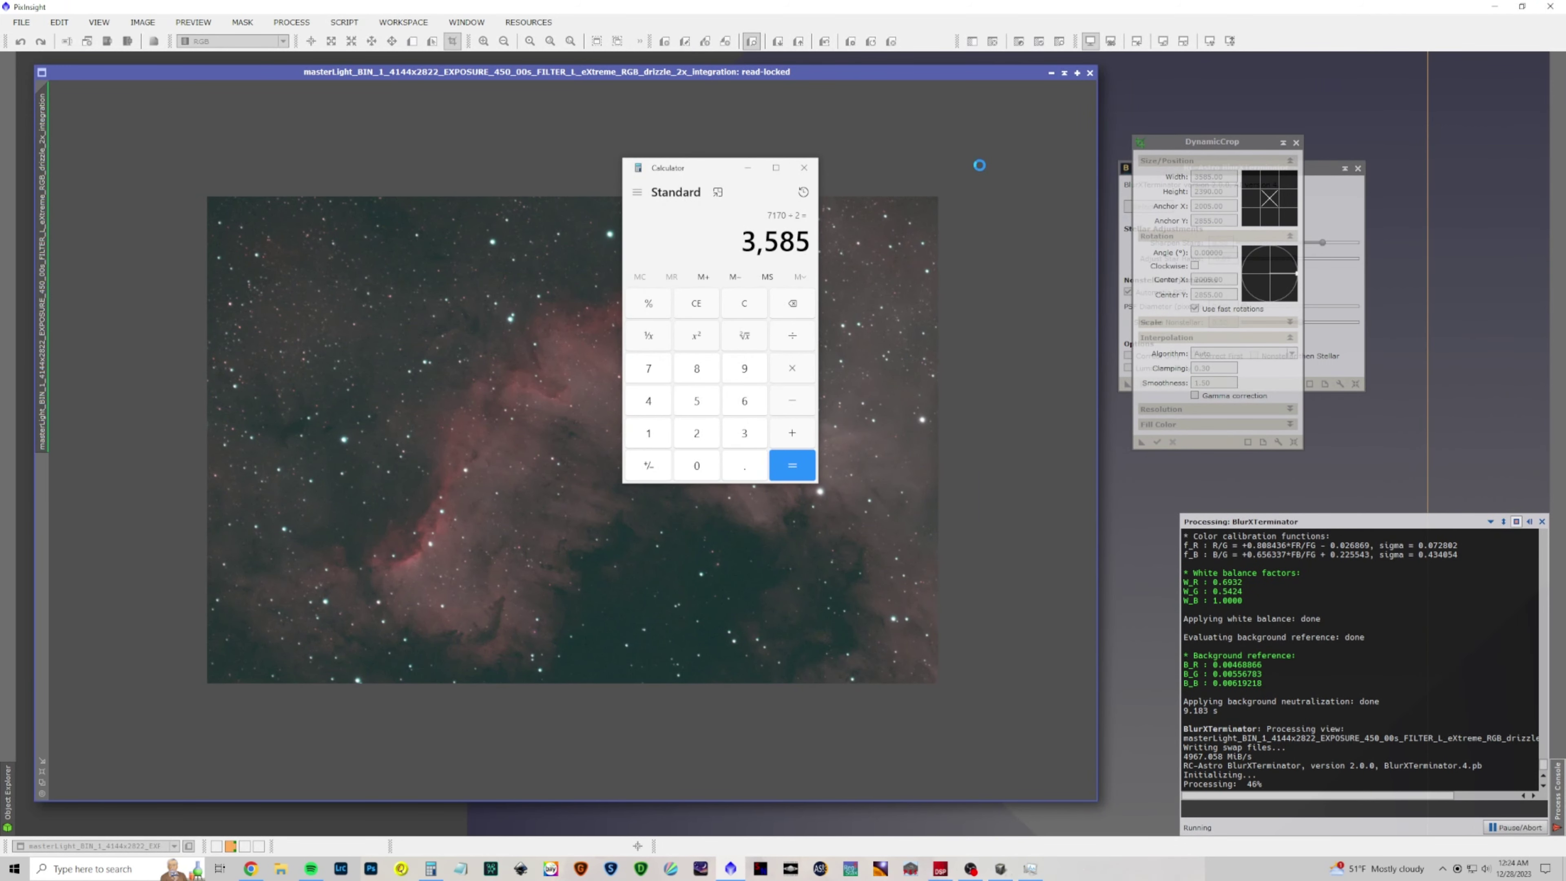
left_click(802, 167)
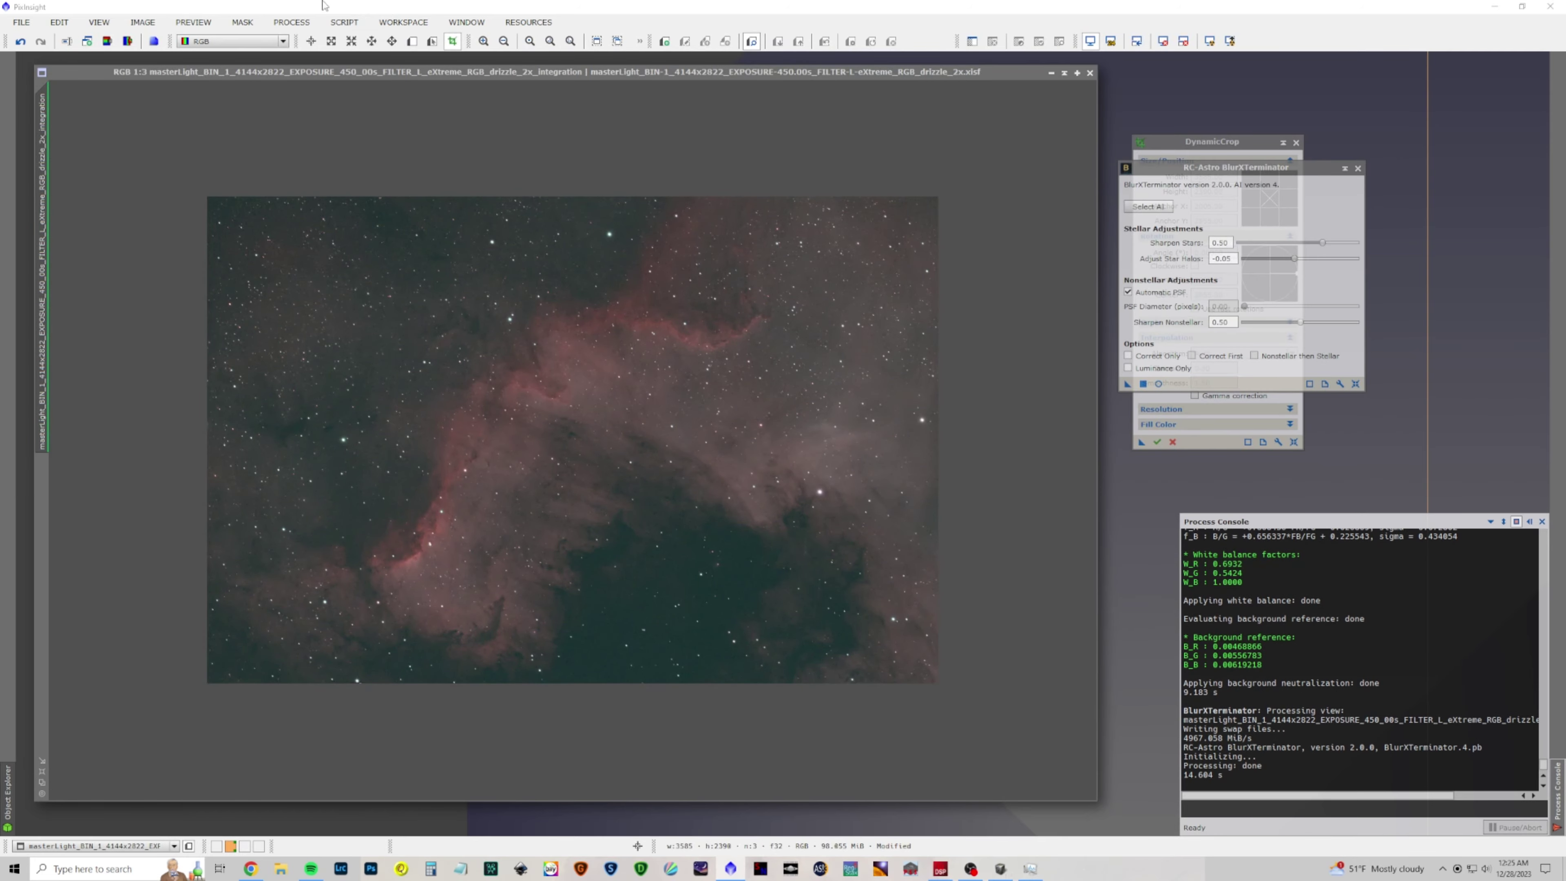
Denoise the image with NoiseXTerminator at denoise 0.70 and detail 0.15, and close all open process windows
left_click(271, 22)
mouse_move(304, 43)
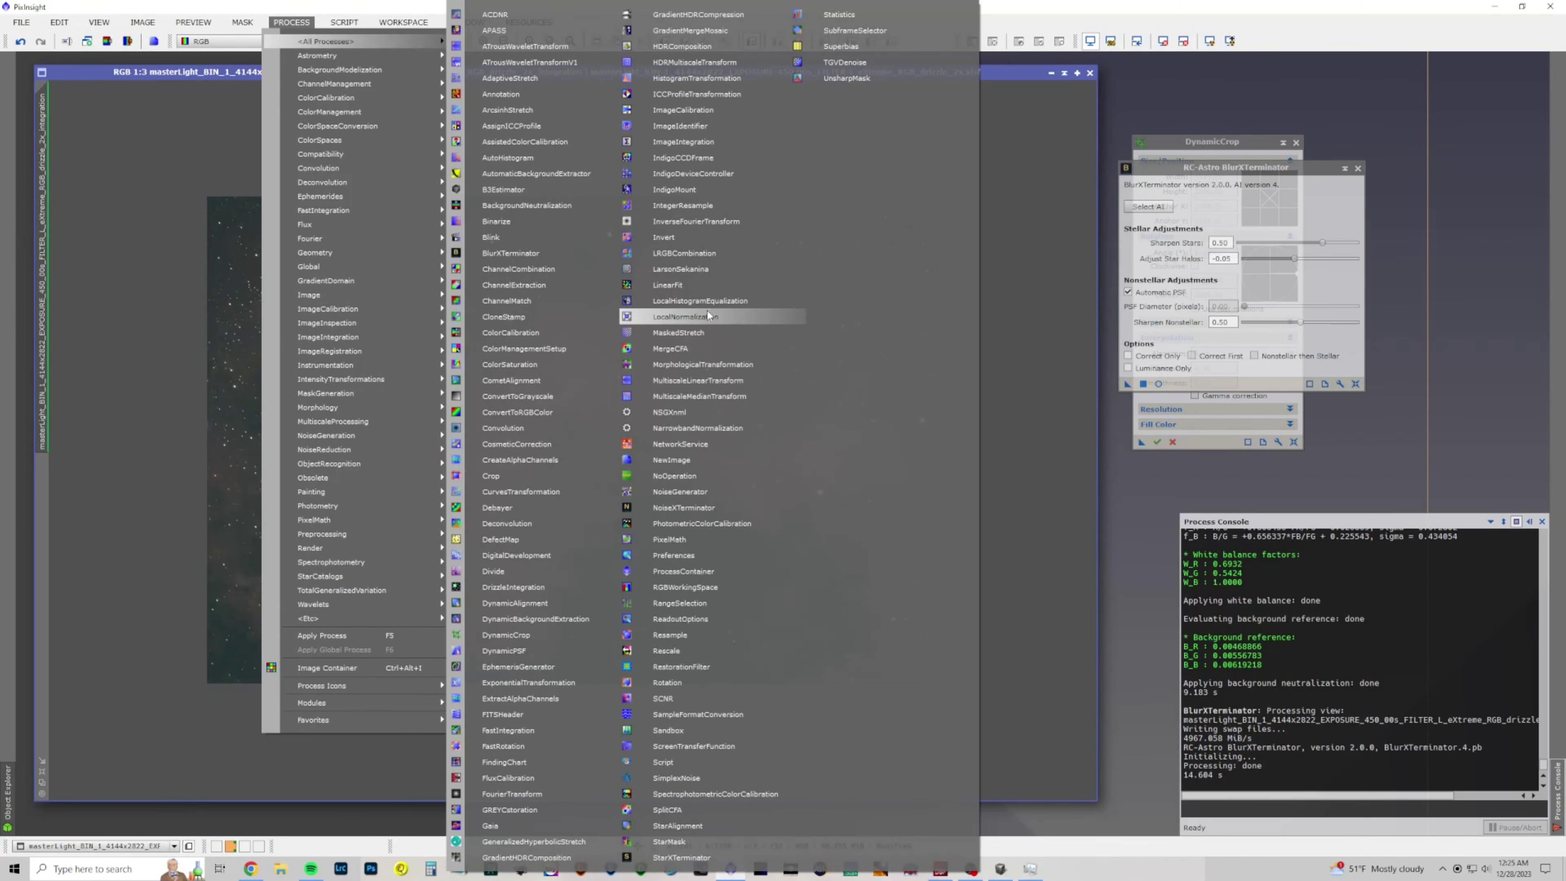
left_click(685, 509)
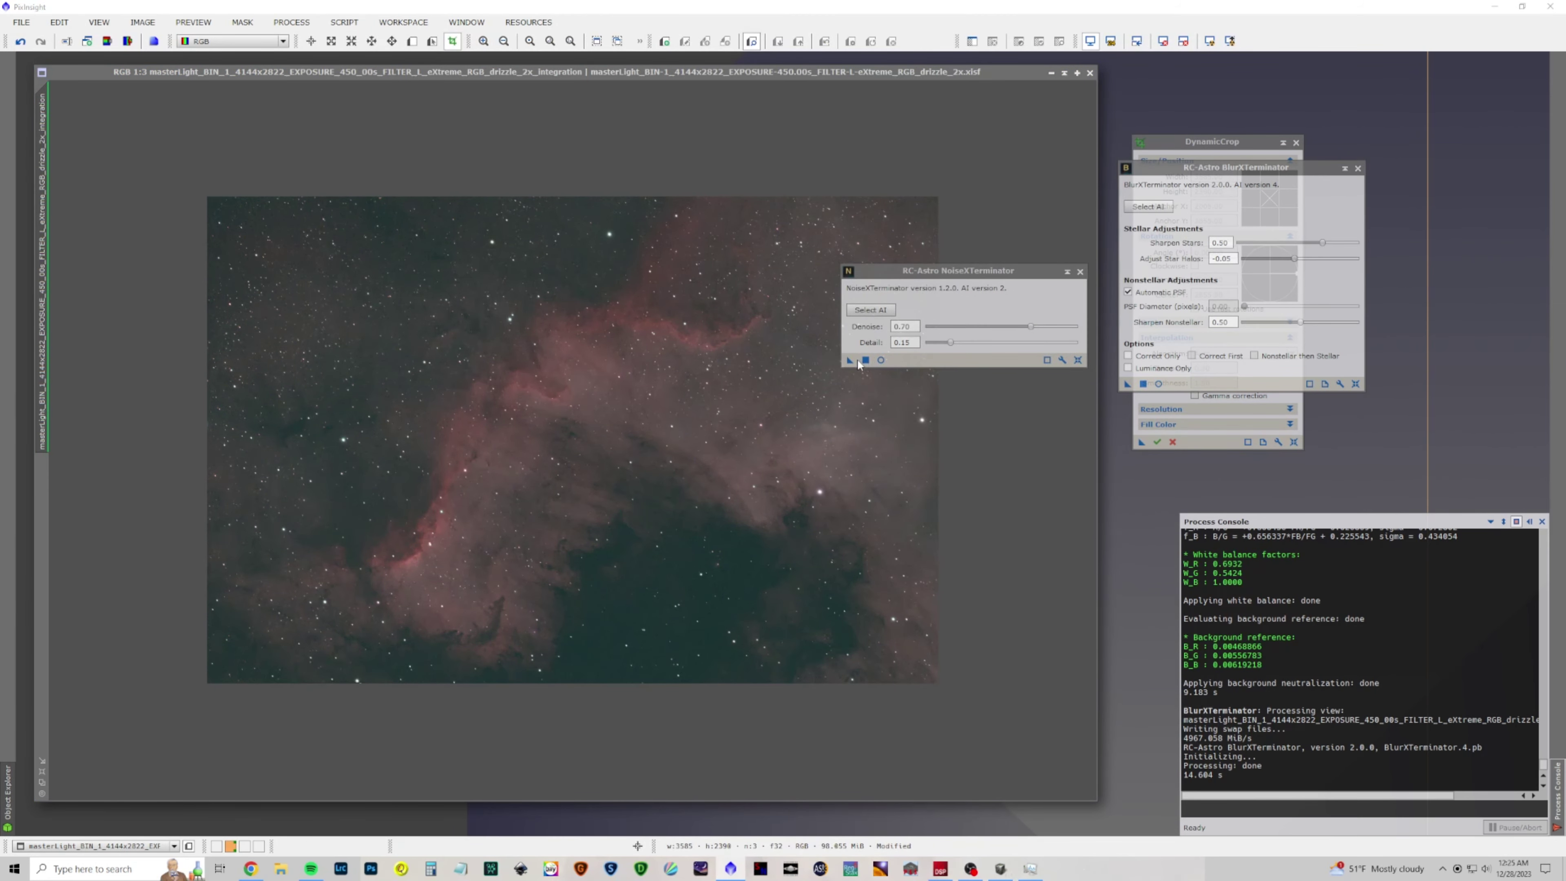
left_click_drag(849, 360, 642, 389)
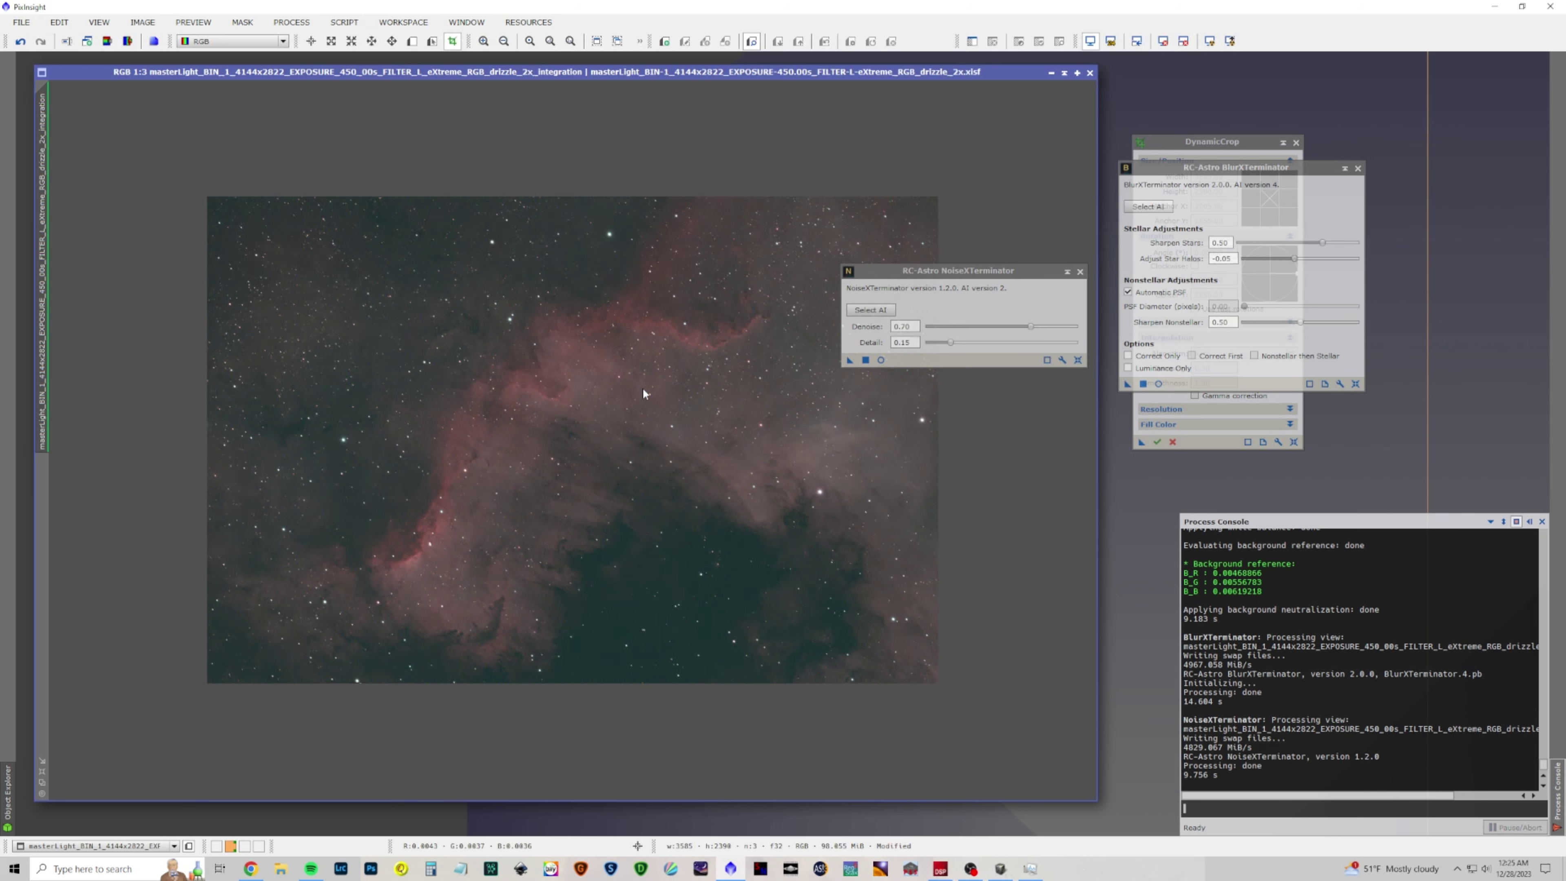
left_click(1082, 273)
left_click(1357, 168)
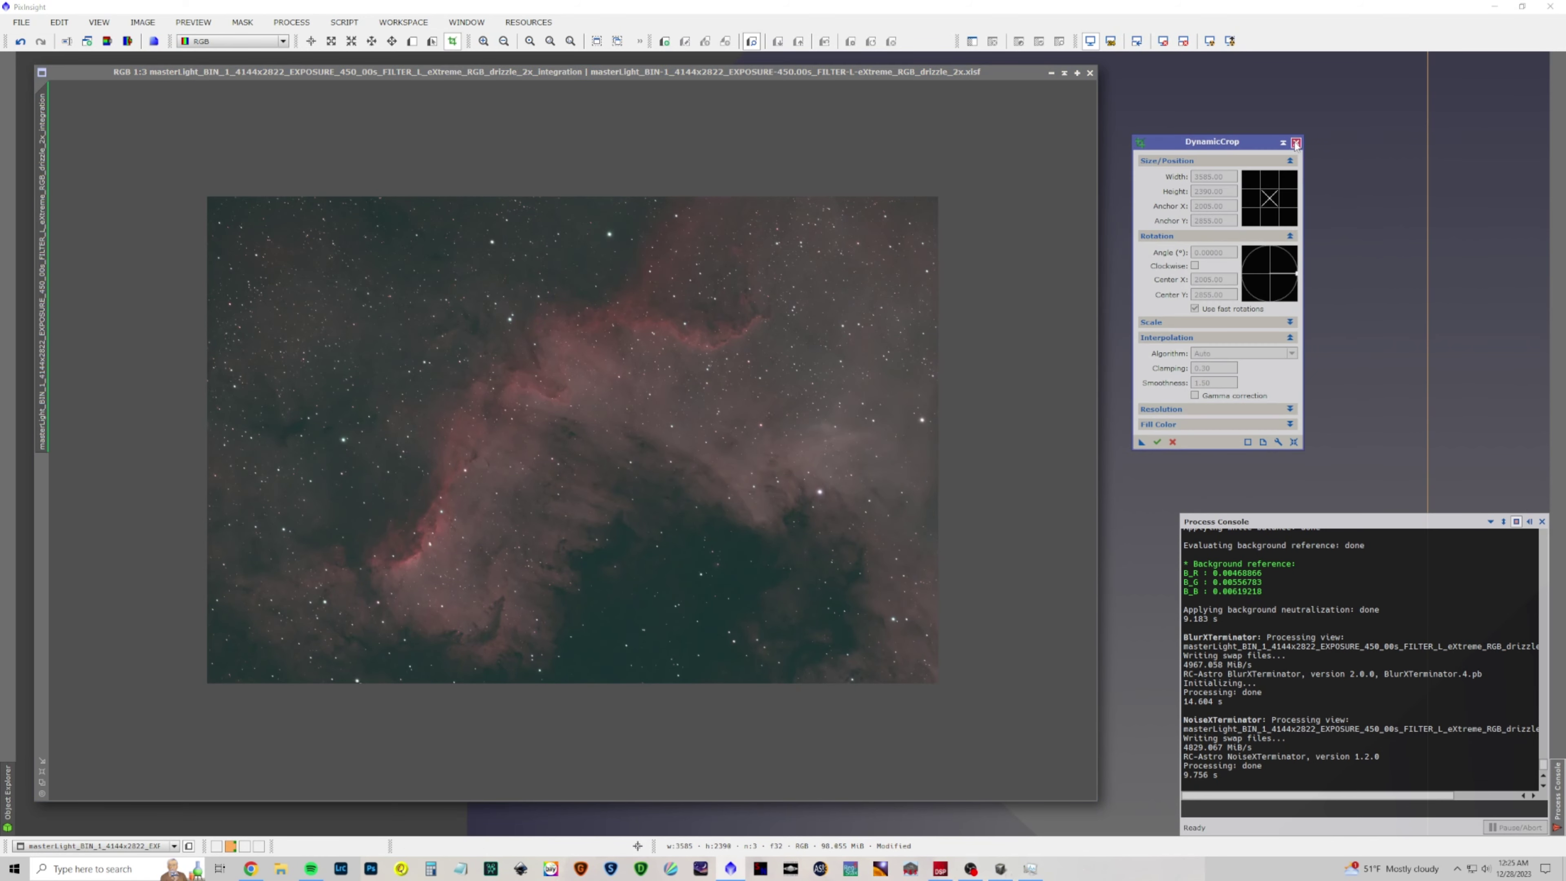
left_click(1294, 143)
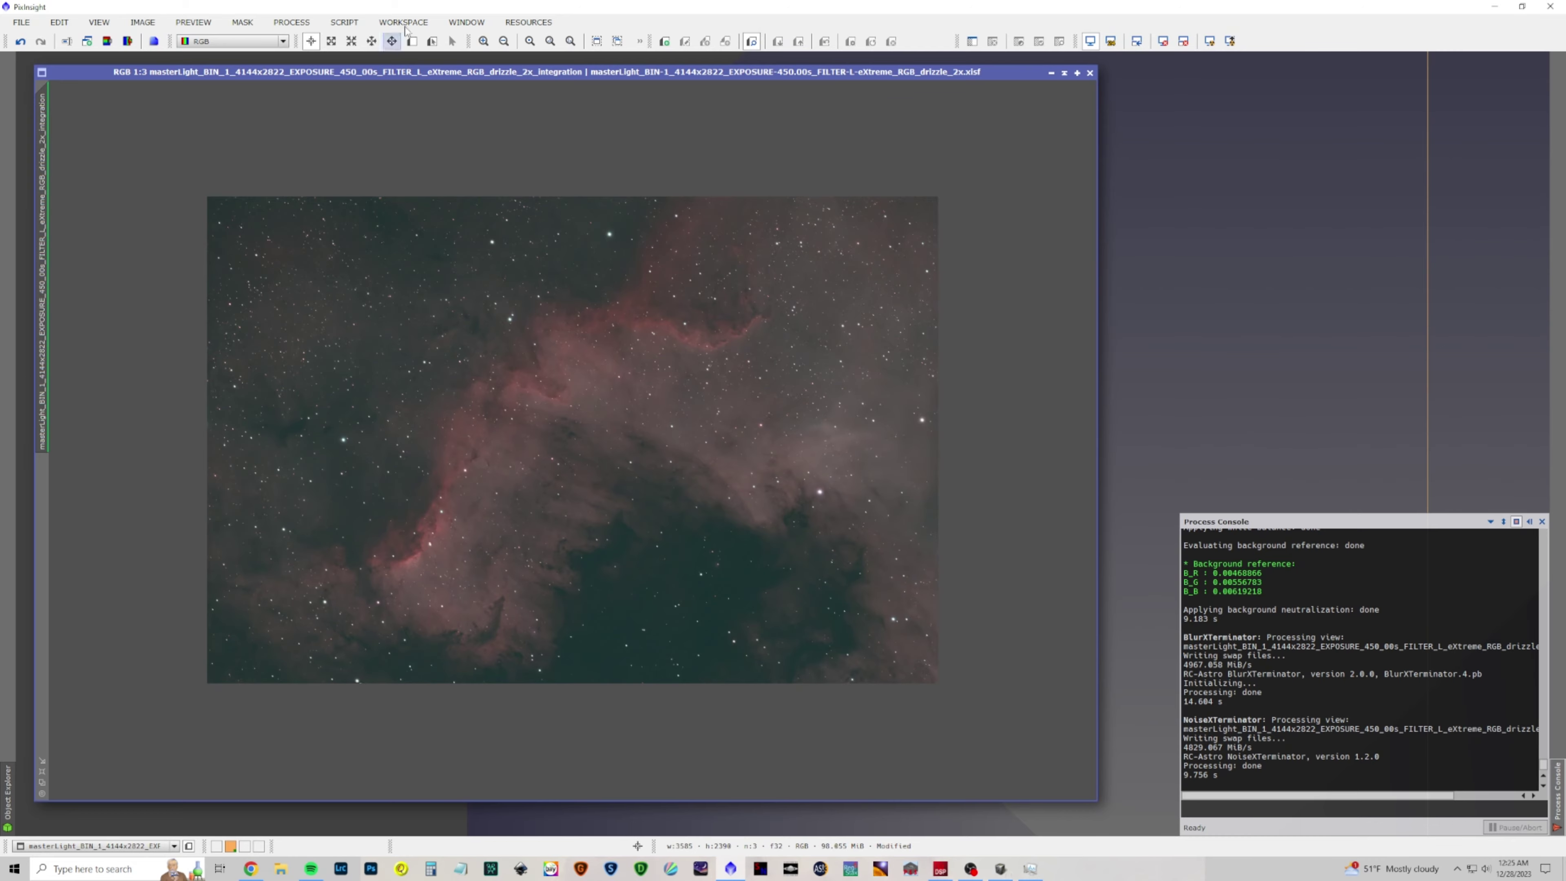
Open GeneralizedHyperbolicStretch with its real-time preview, remove the automatic screen stretch and magnify the histogram
left_click(291, 22)
mouse_move(293, 42)
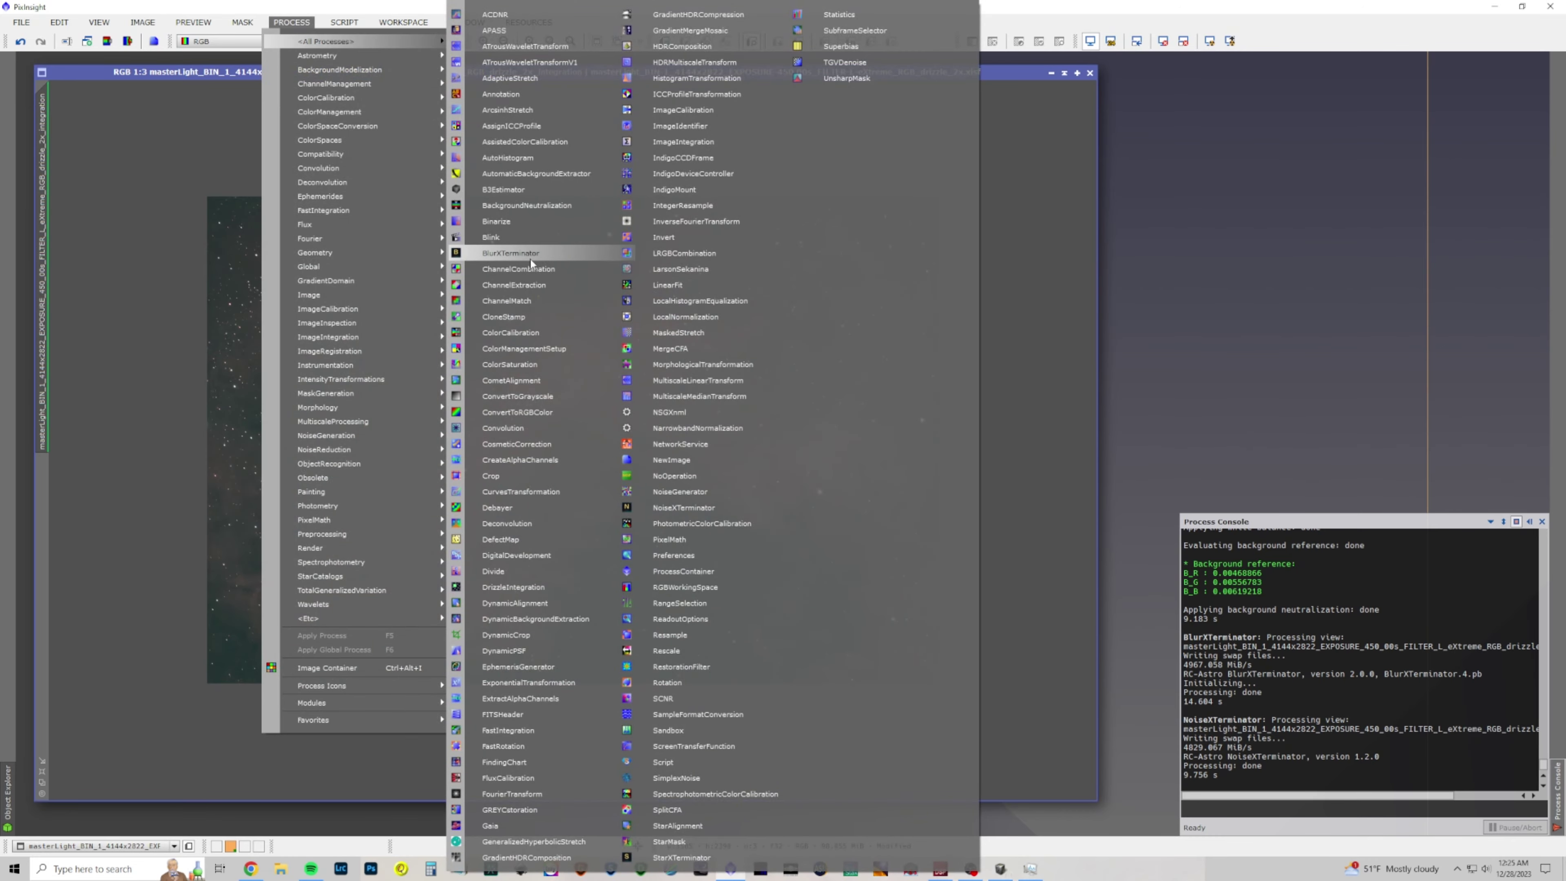
left_click(534, 841)
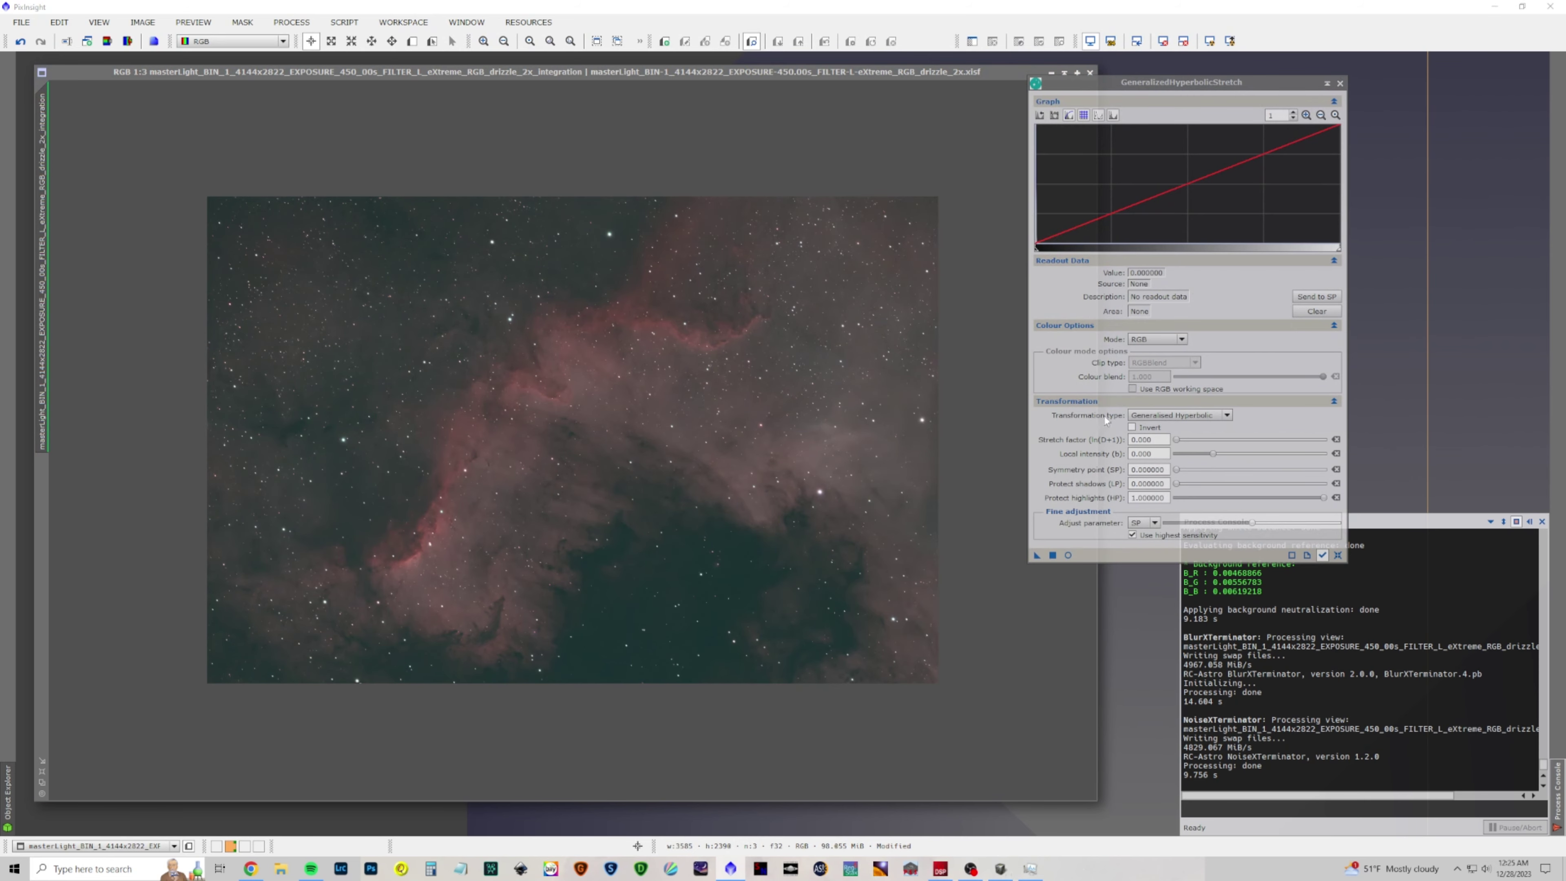
left_click(1067, 554)
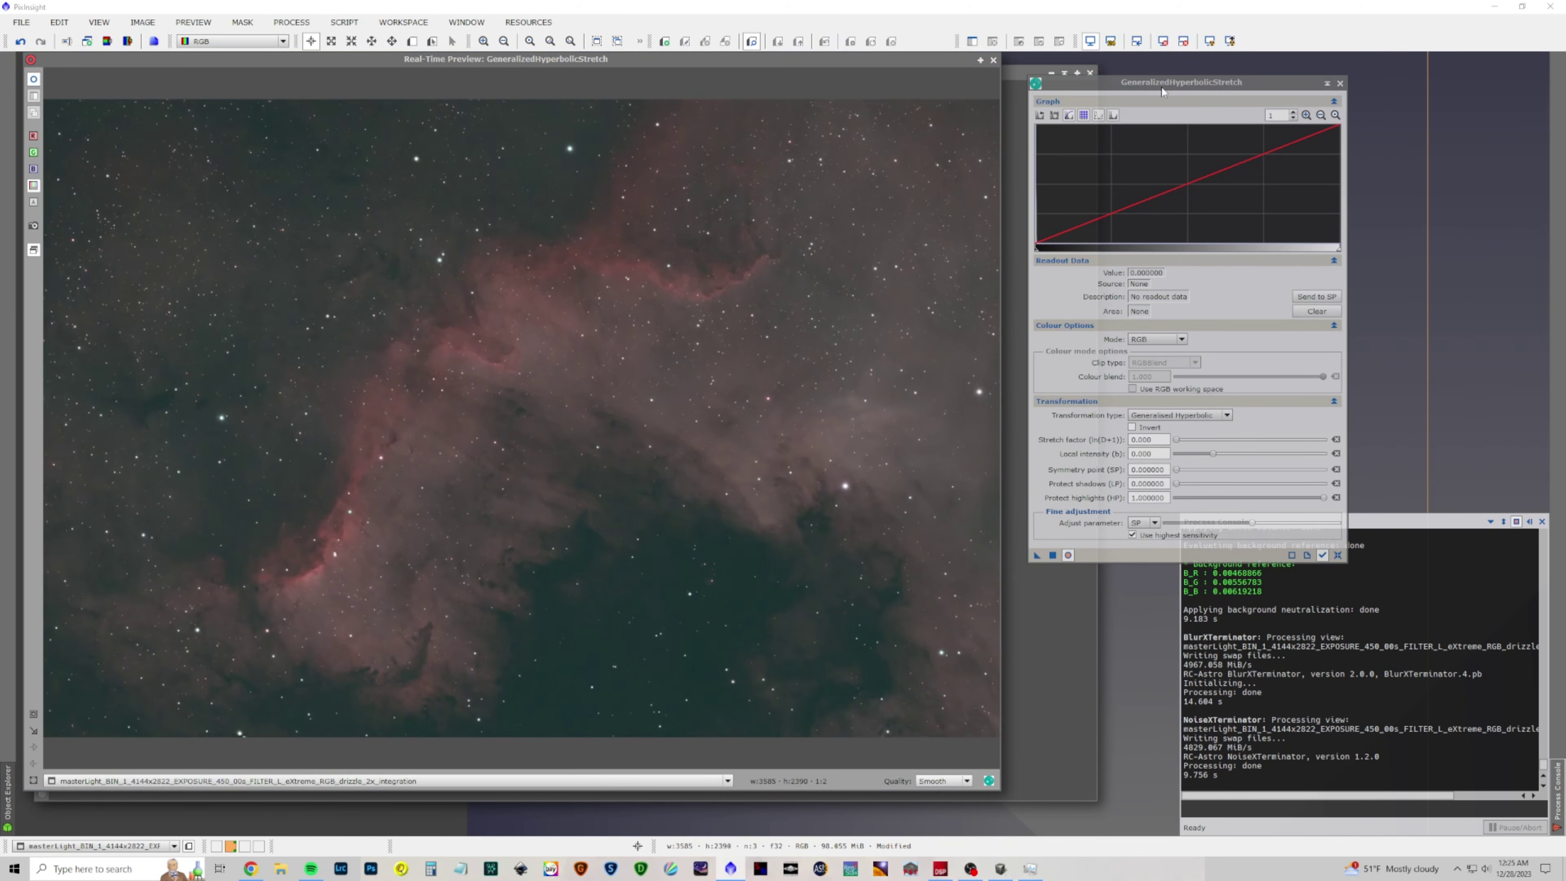
left_click(1163, 41)
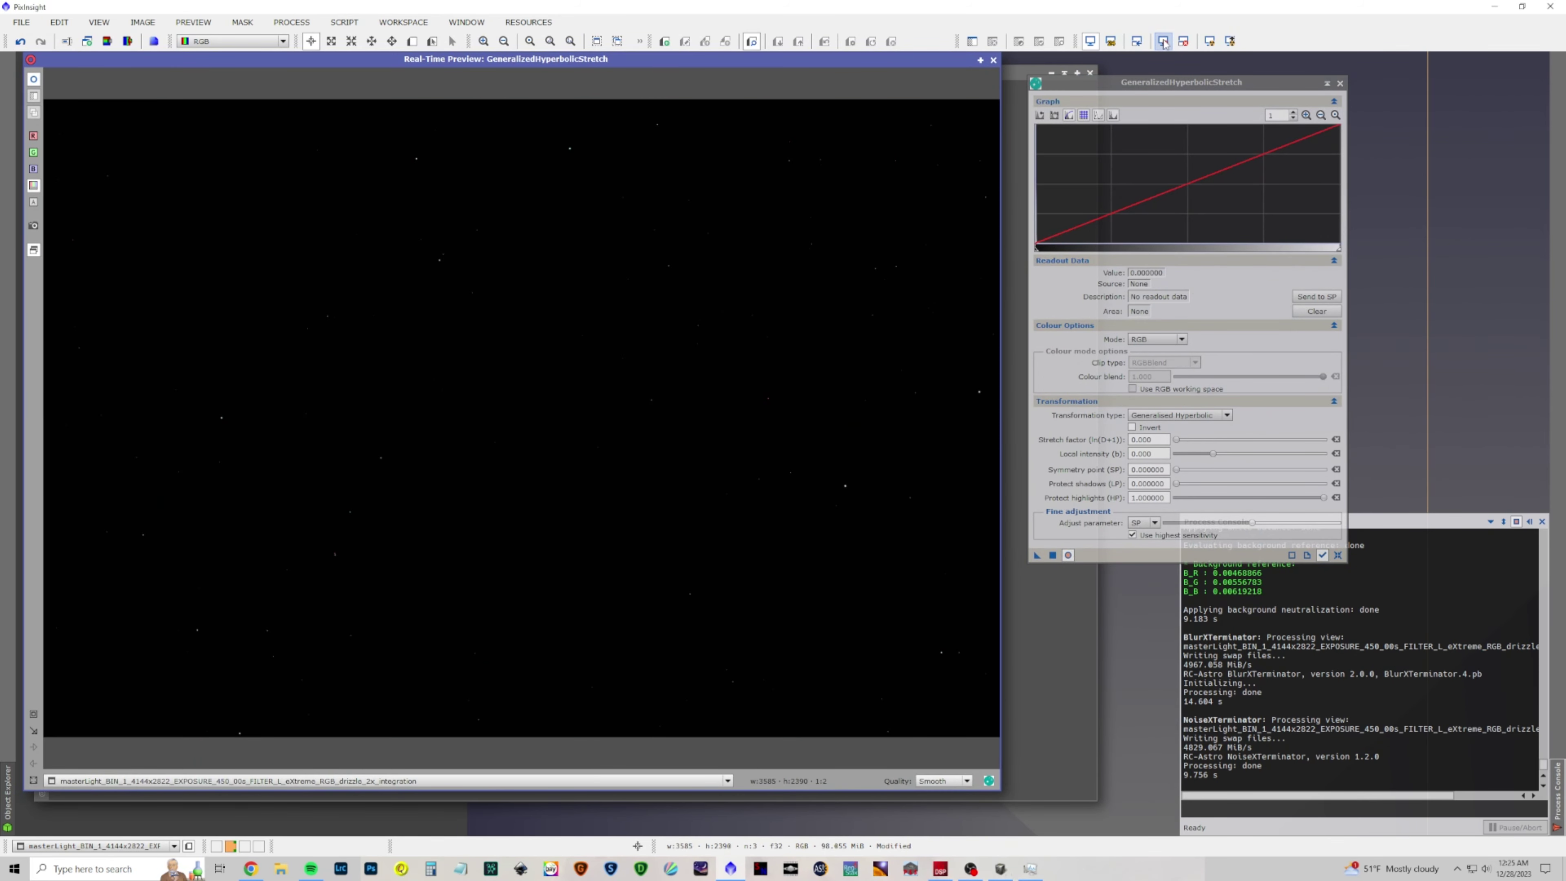
left_click(1306, 116)
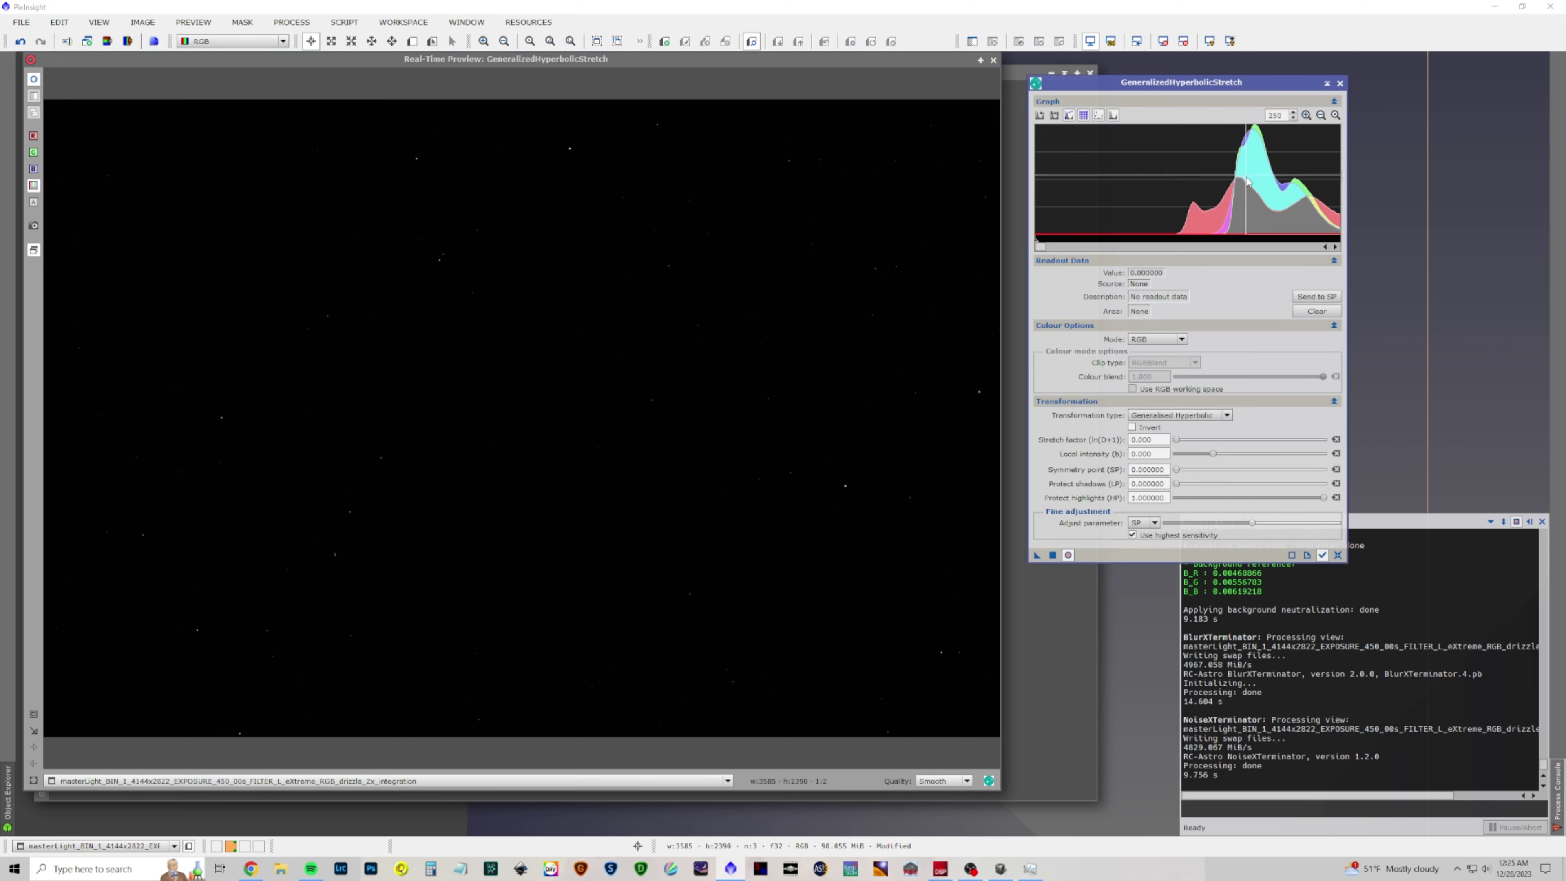
Stretch the image with the symmetry point at the histogram peak, stretch factor 3.900 and local intensity 11.02, and reset the settings
left_click(1255, 179)
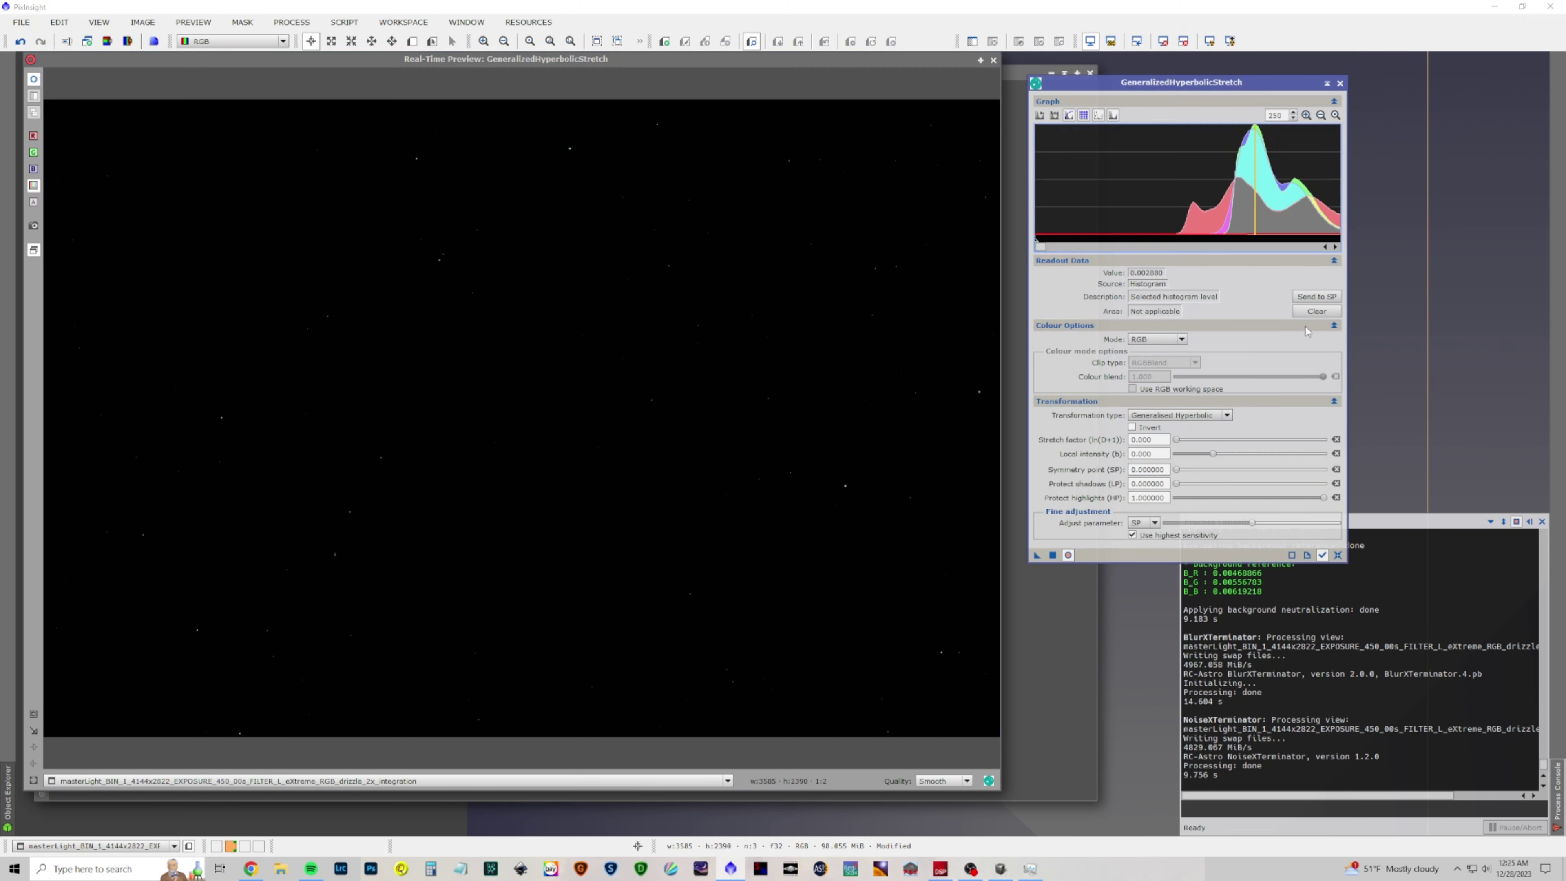
left_click(1316, 296)
left_click(1195, 439)
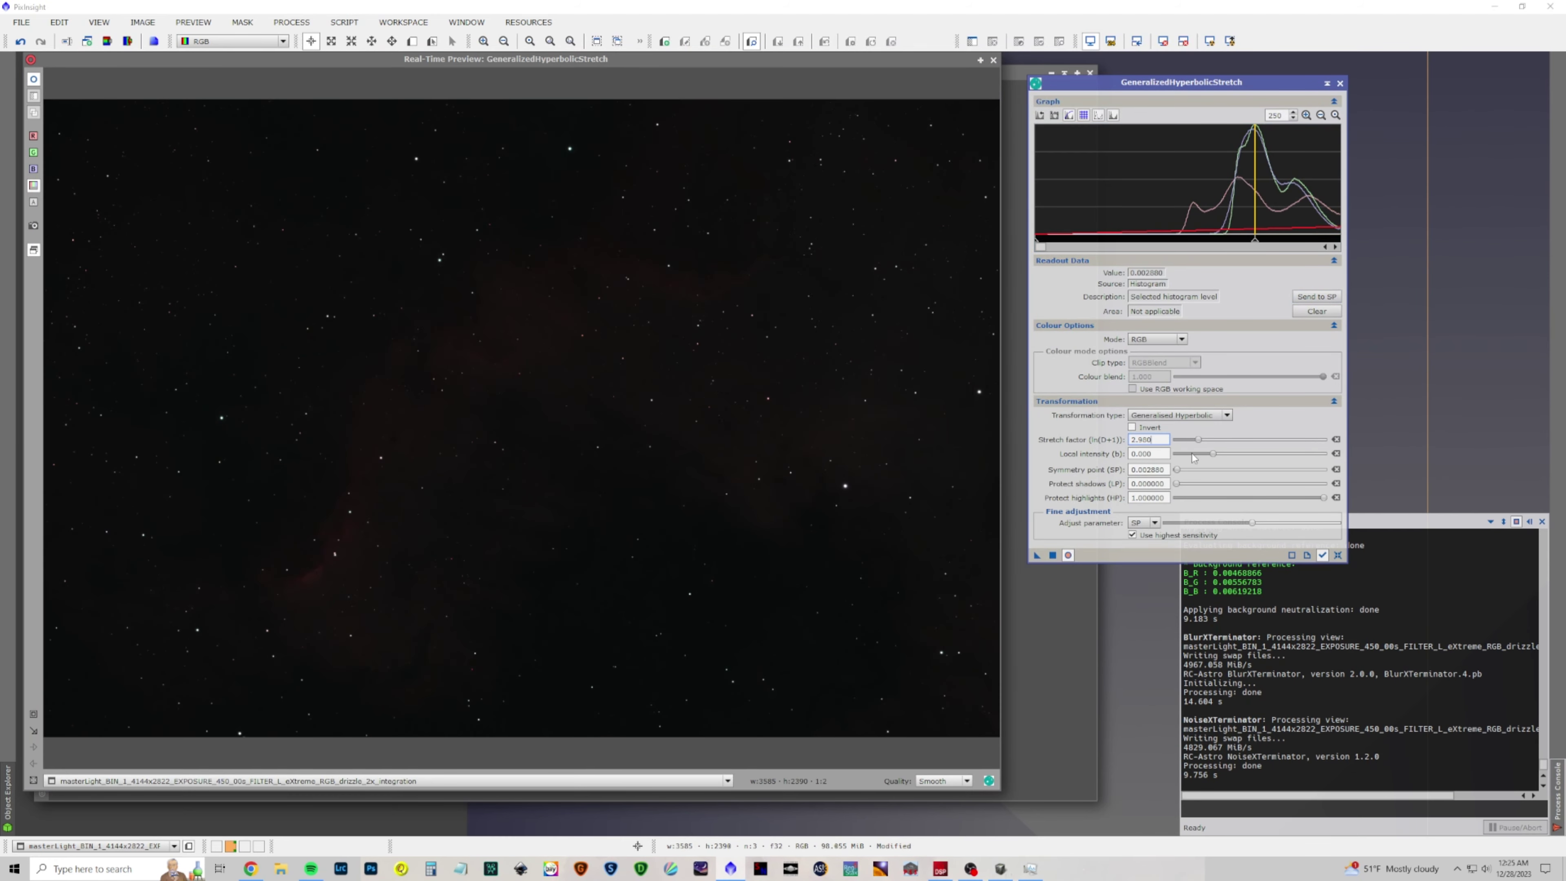
left_click_drag(1212, 454, 1296, 458)
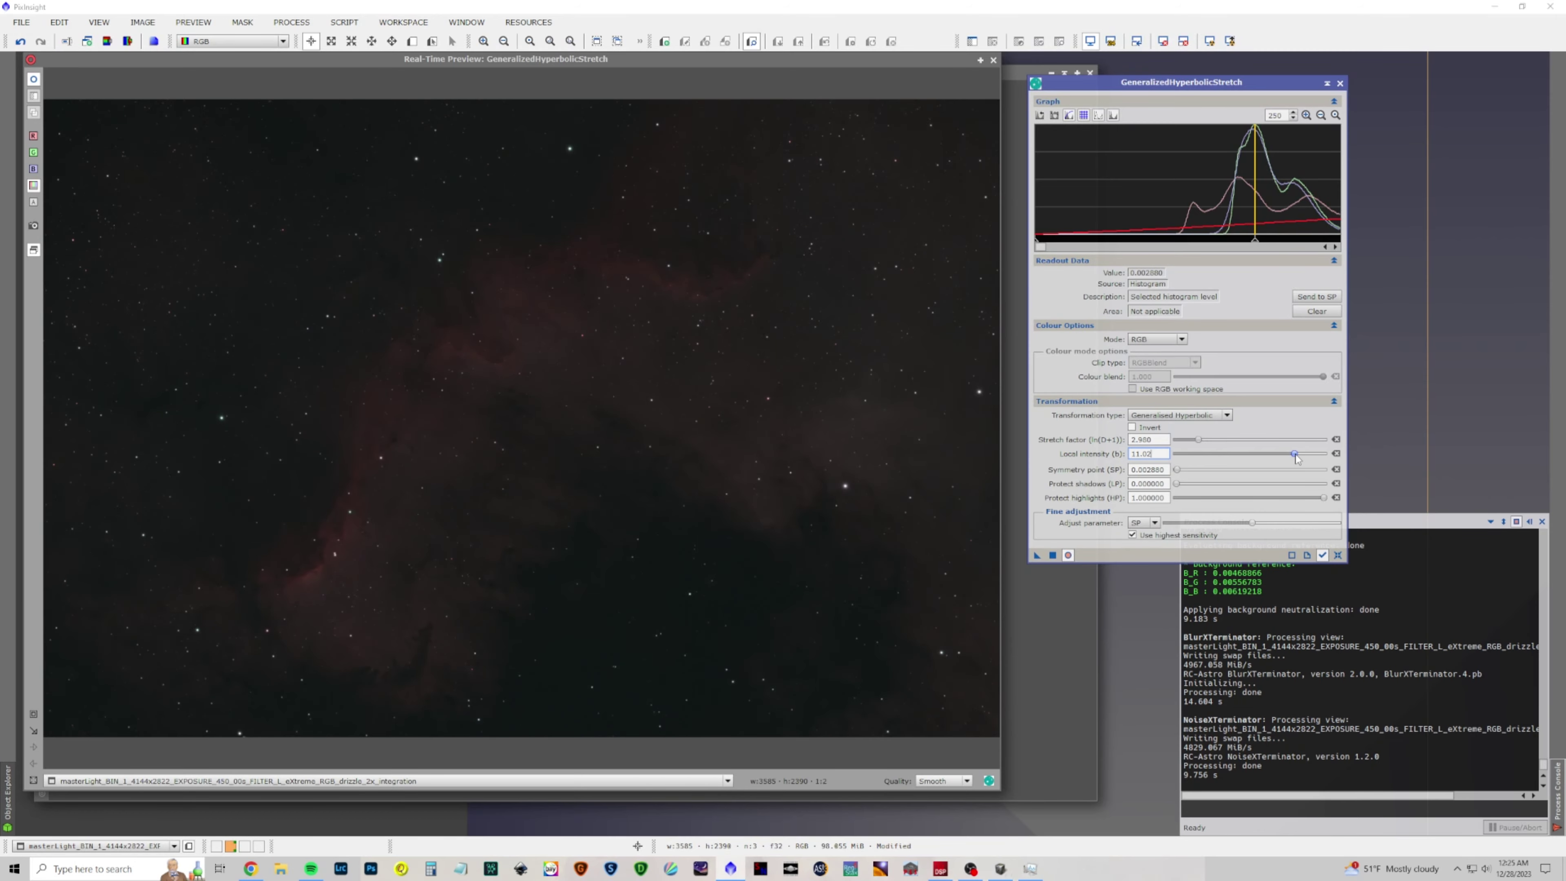
left_click(1204, 439)
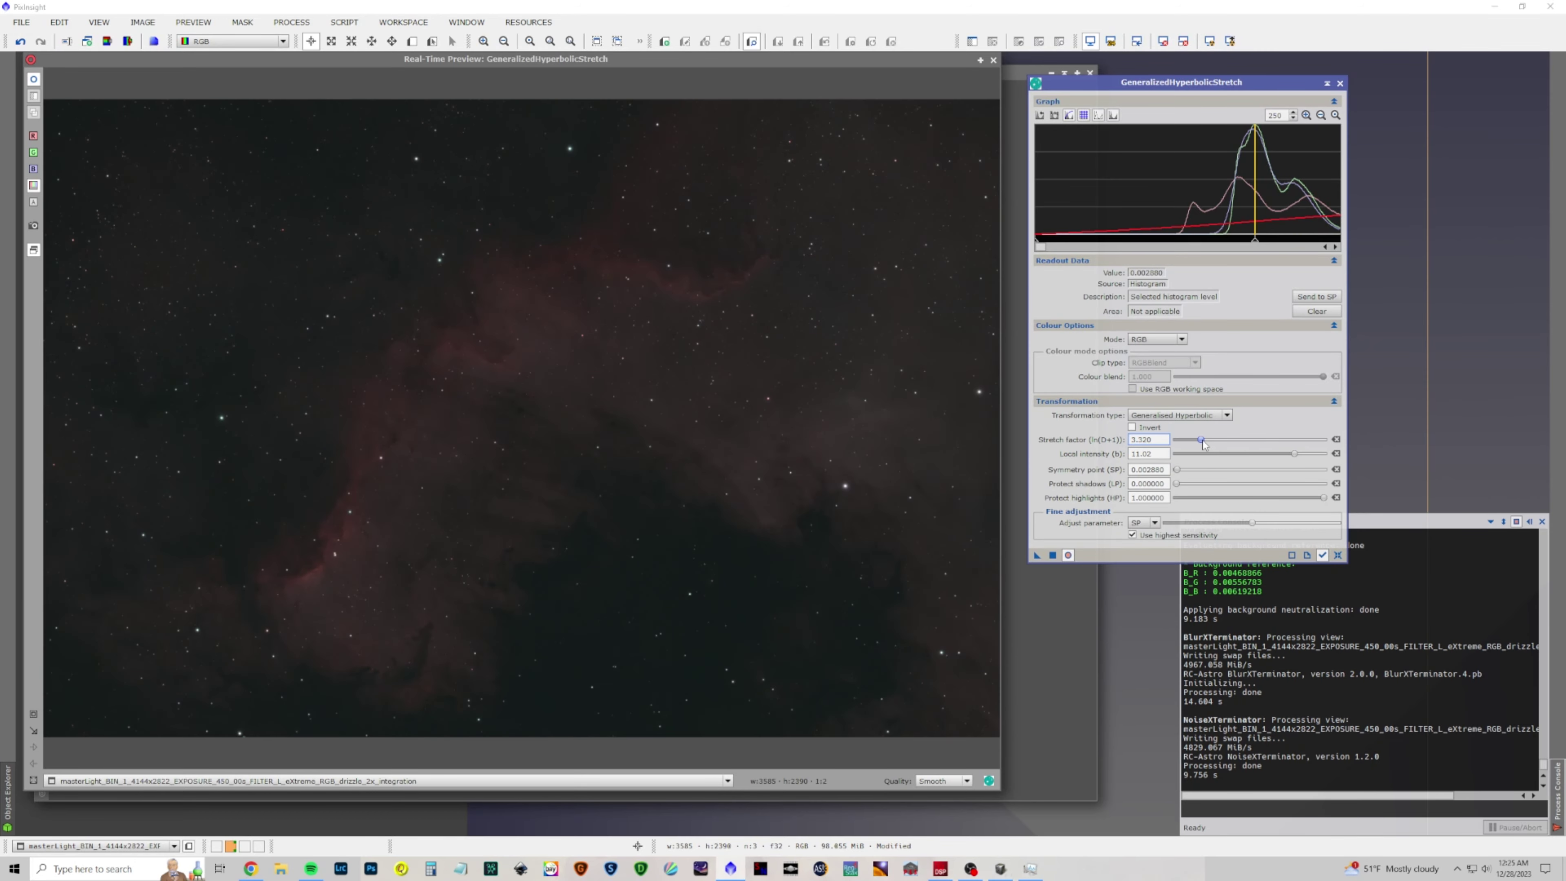
left_click(1204, 440)
left_click(1206, 441)
left_click(1053, 555)
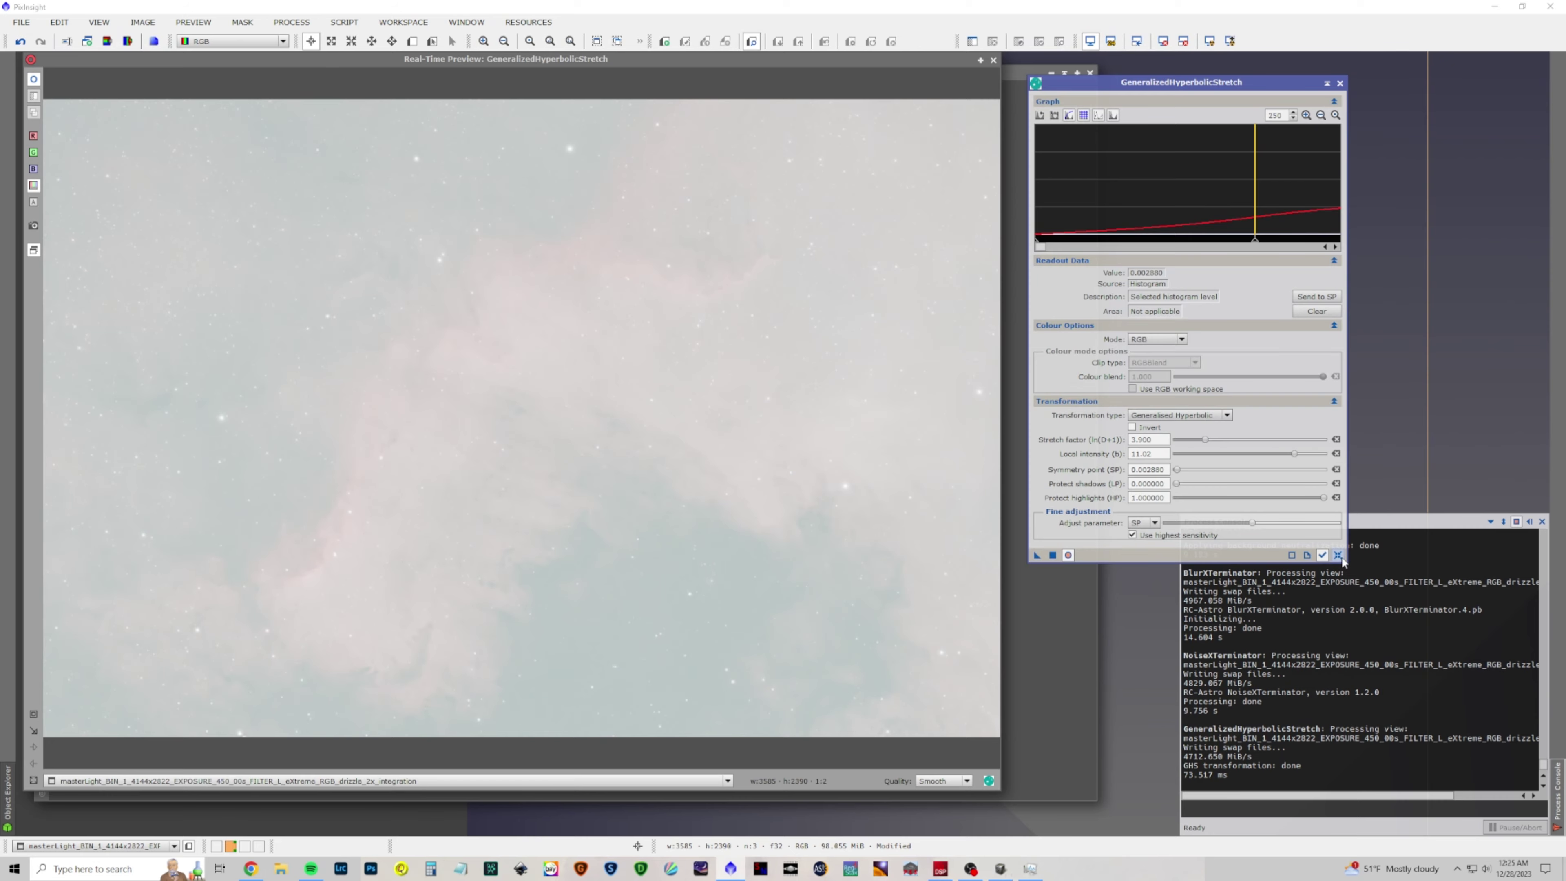
left_click(1338, 555)
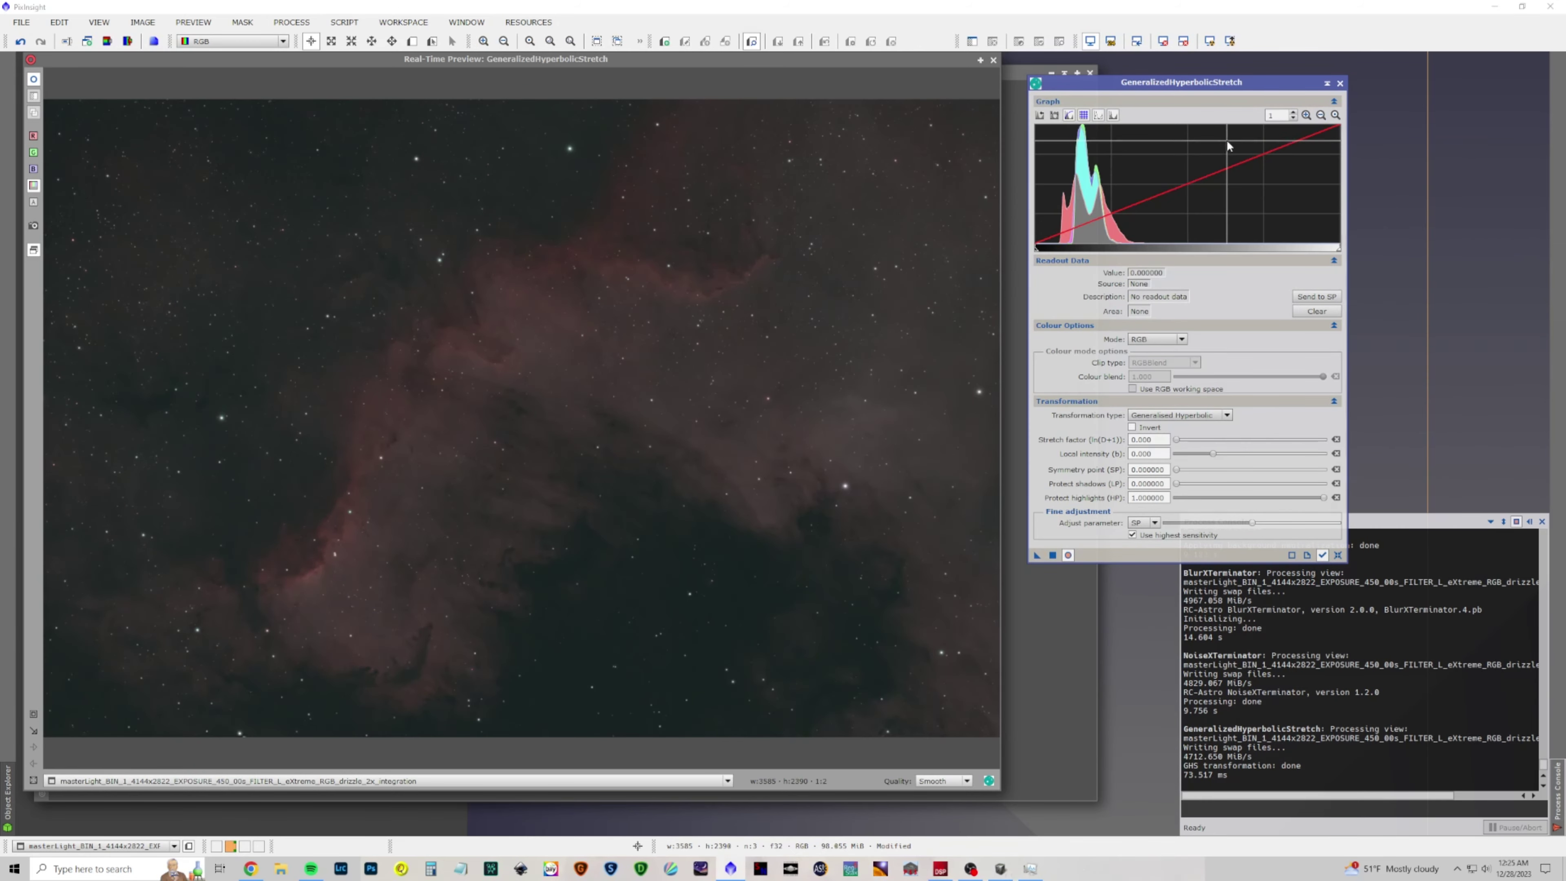
Apply a second stretch with symmetry point 0.200401, stretch factor 1.740 and local intensity 2.470, and reset the settings
left_click(1095, 185)
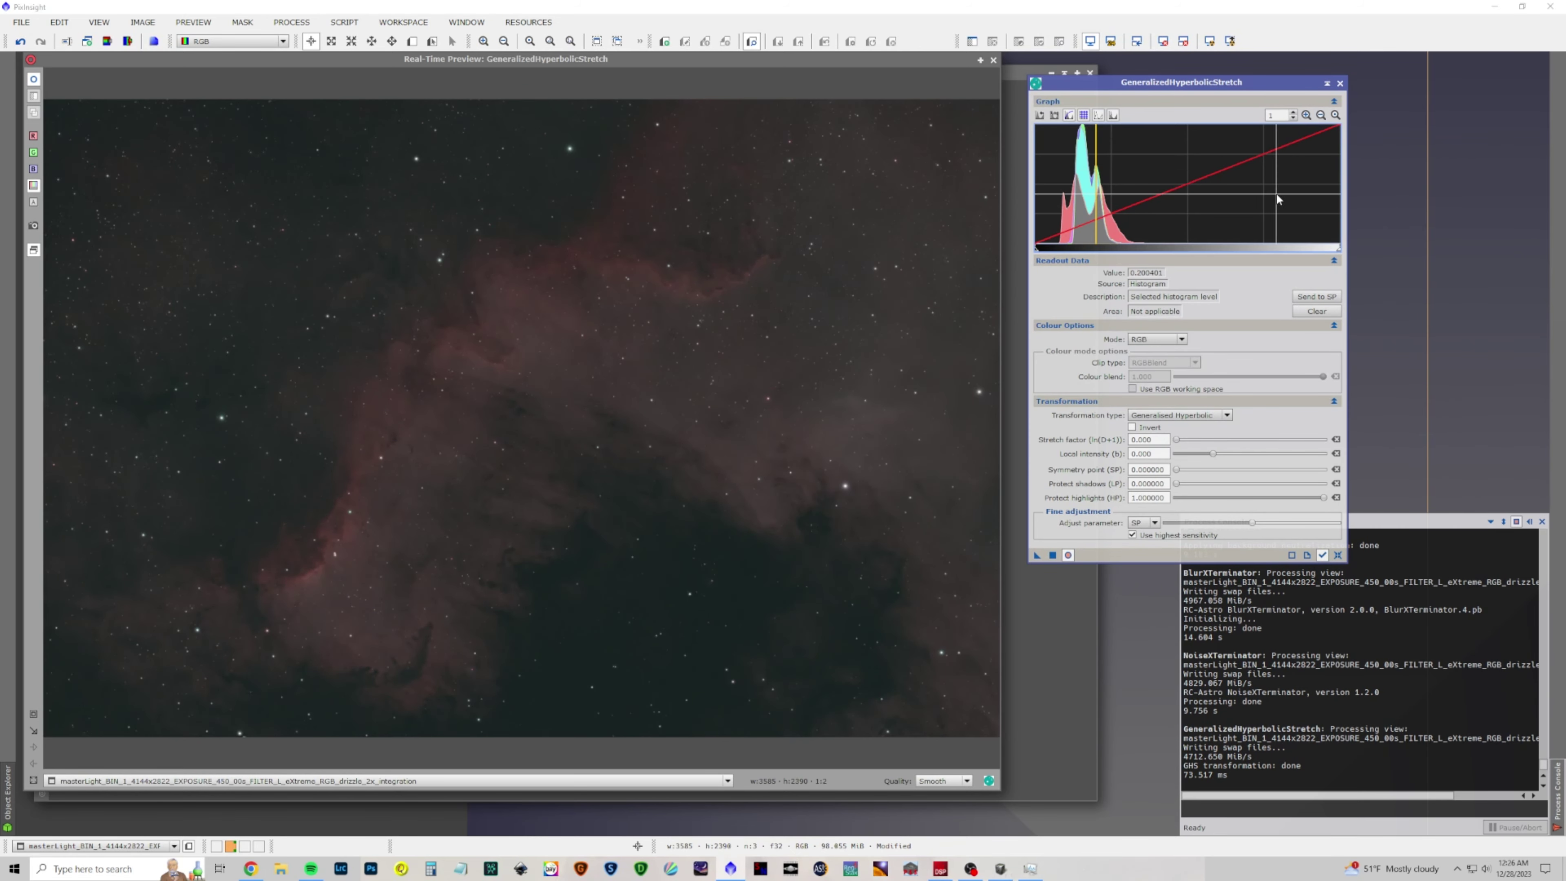
left_click(1306, 298)
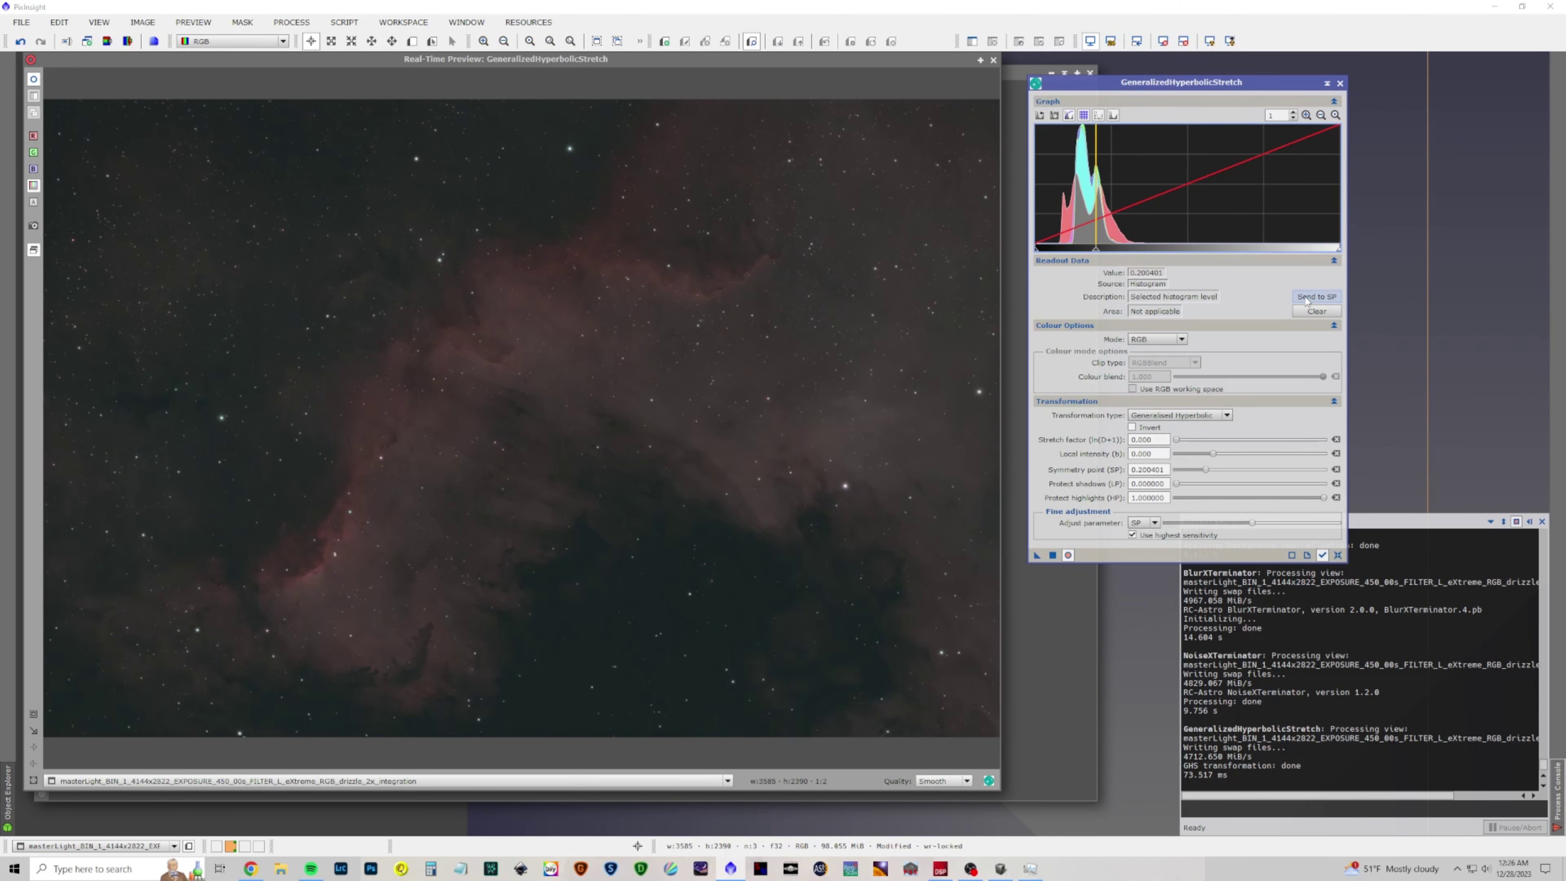
left_click_drag(1177, 440, 1189, 446)
left_click(1188, 444)
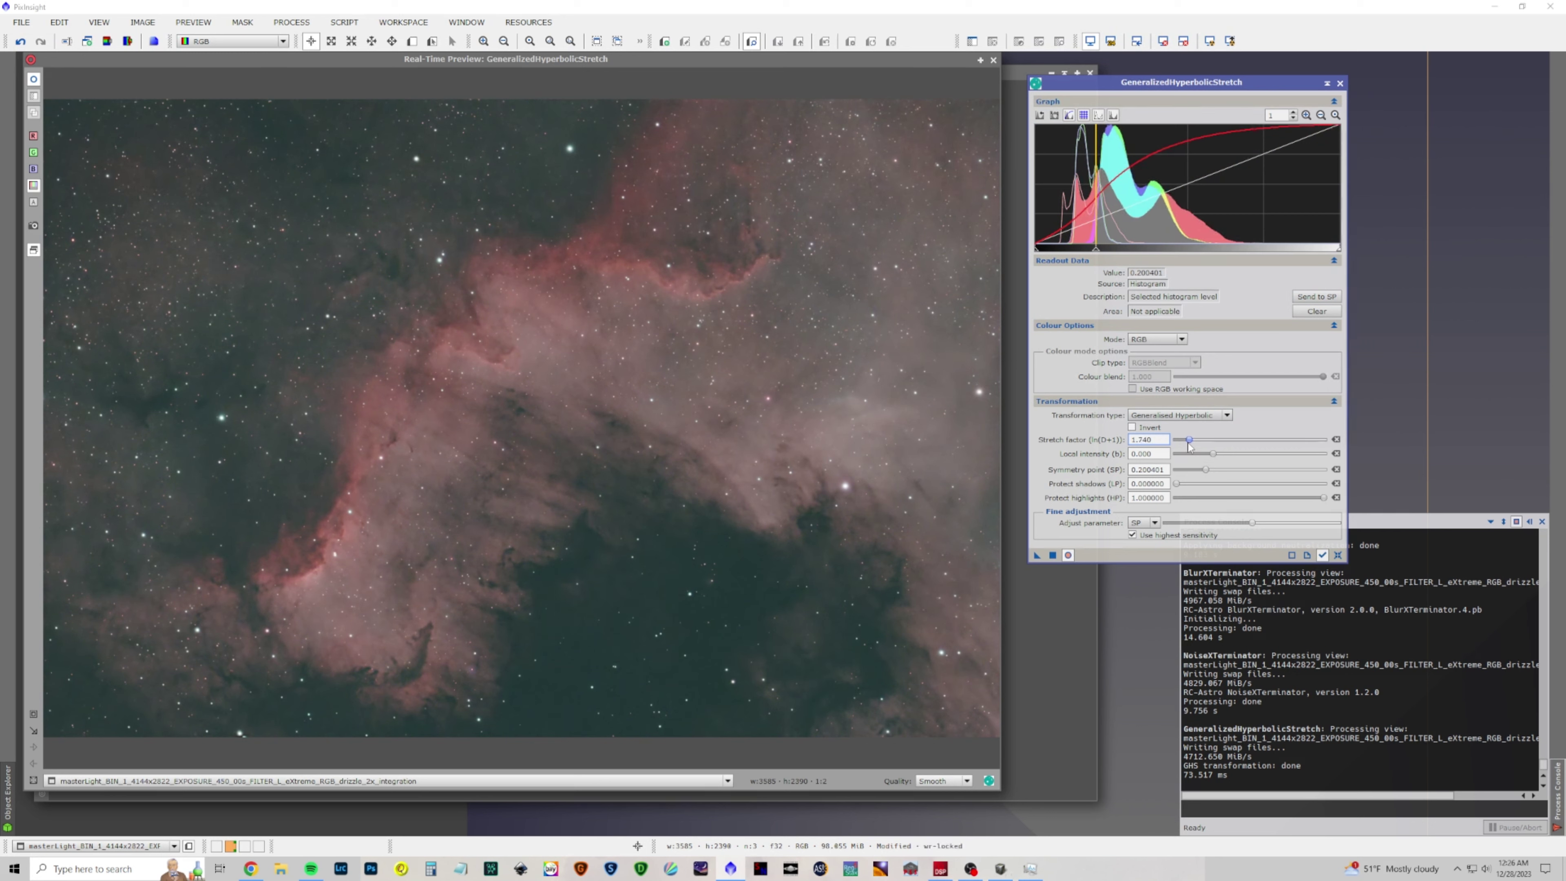
left_click_drag(1212, 455, 1231, 455)
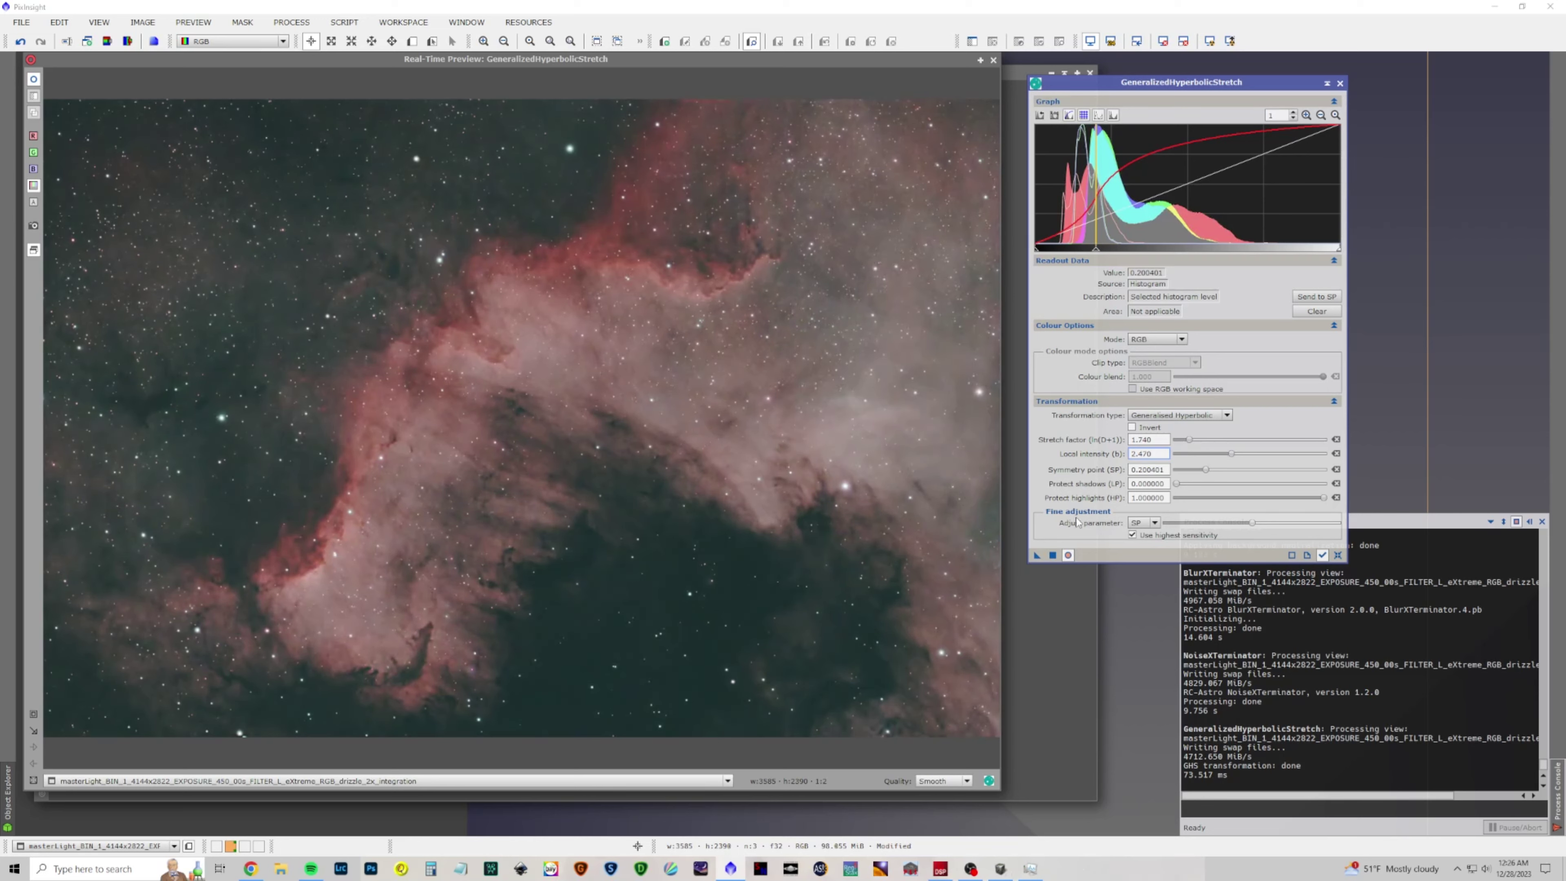
left_click(1052, 556)
left_click(1338, 556)
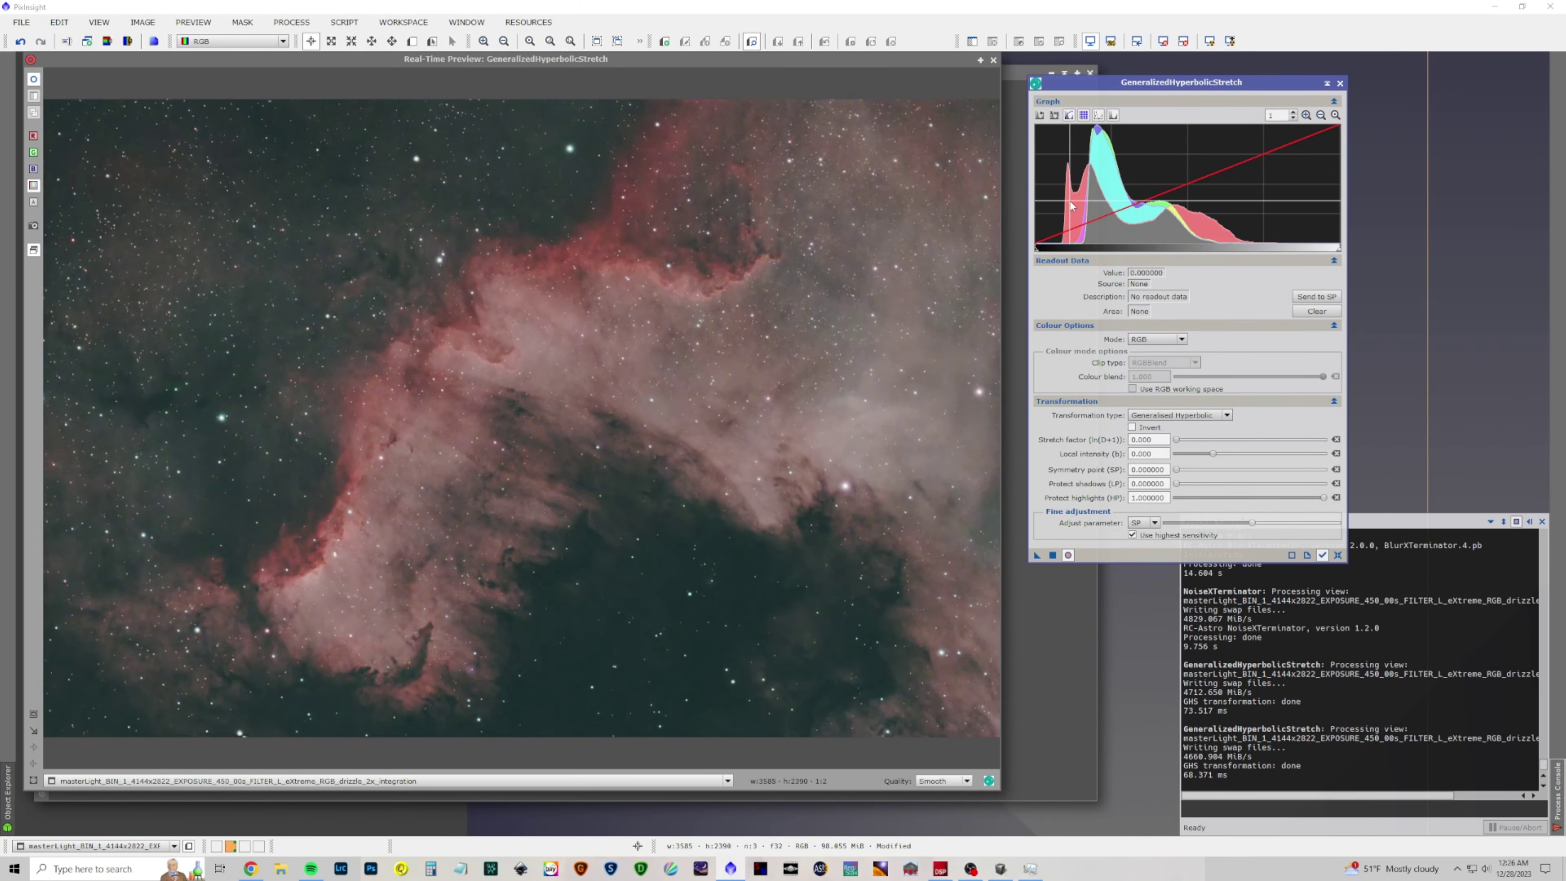
Apply a mild third stretch with the symmetry point at about 0.41, and close the stretch tool and its preview
left_click(1160, 212)
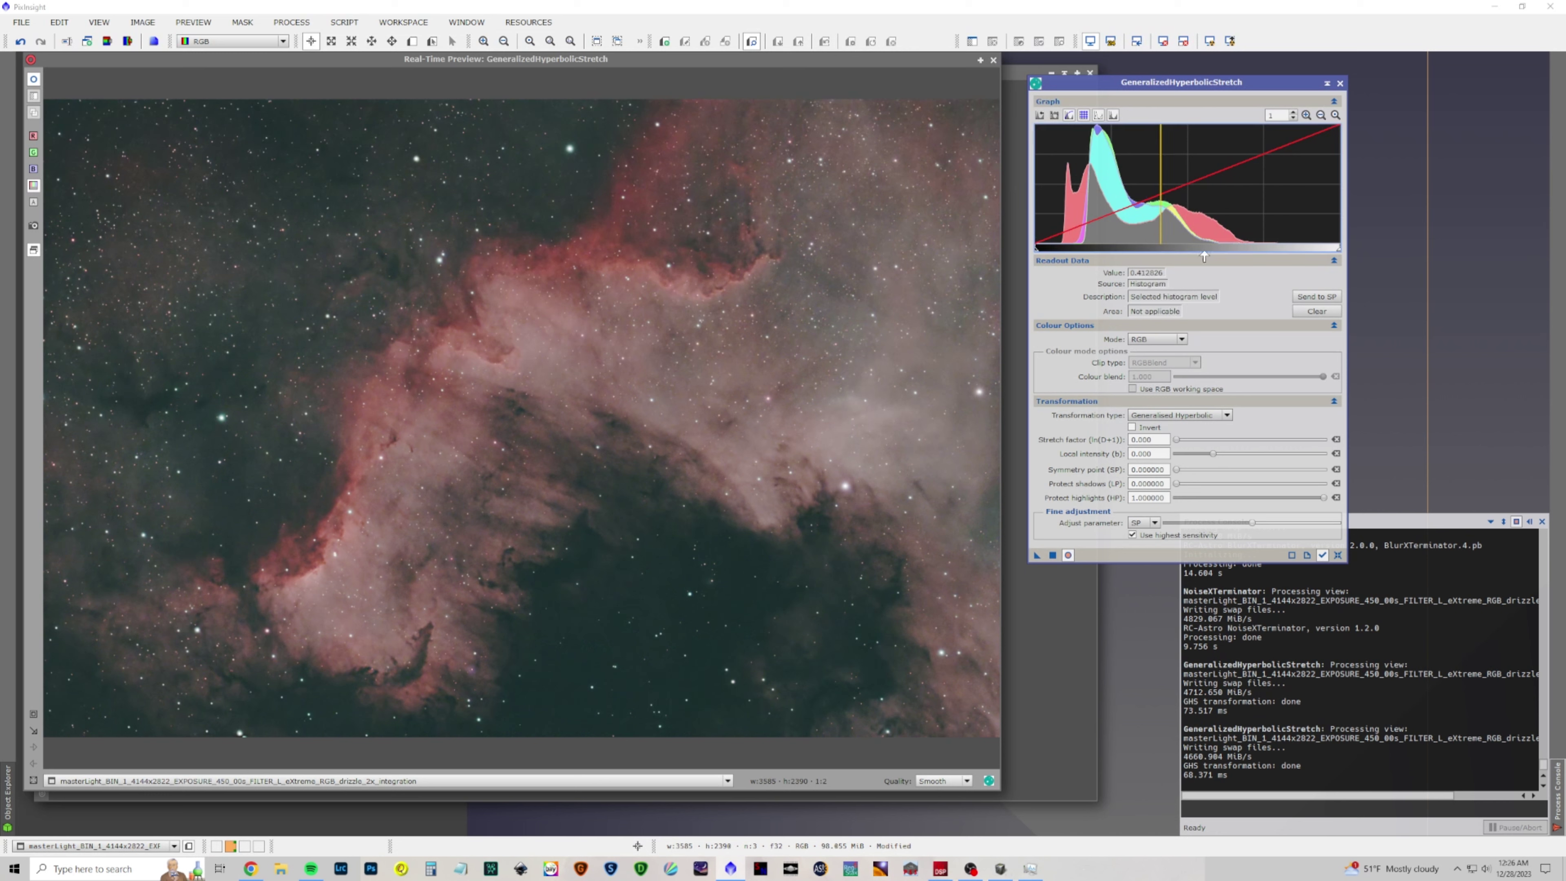
left_click(1317, 296)
left_click_drag(1177, 439, 1220, 454)
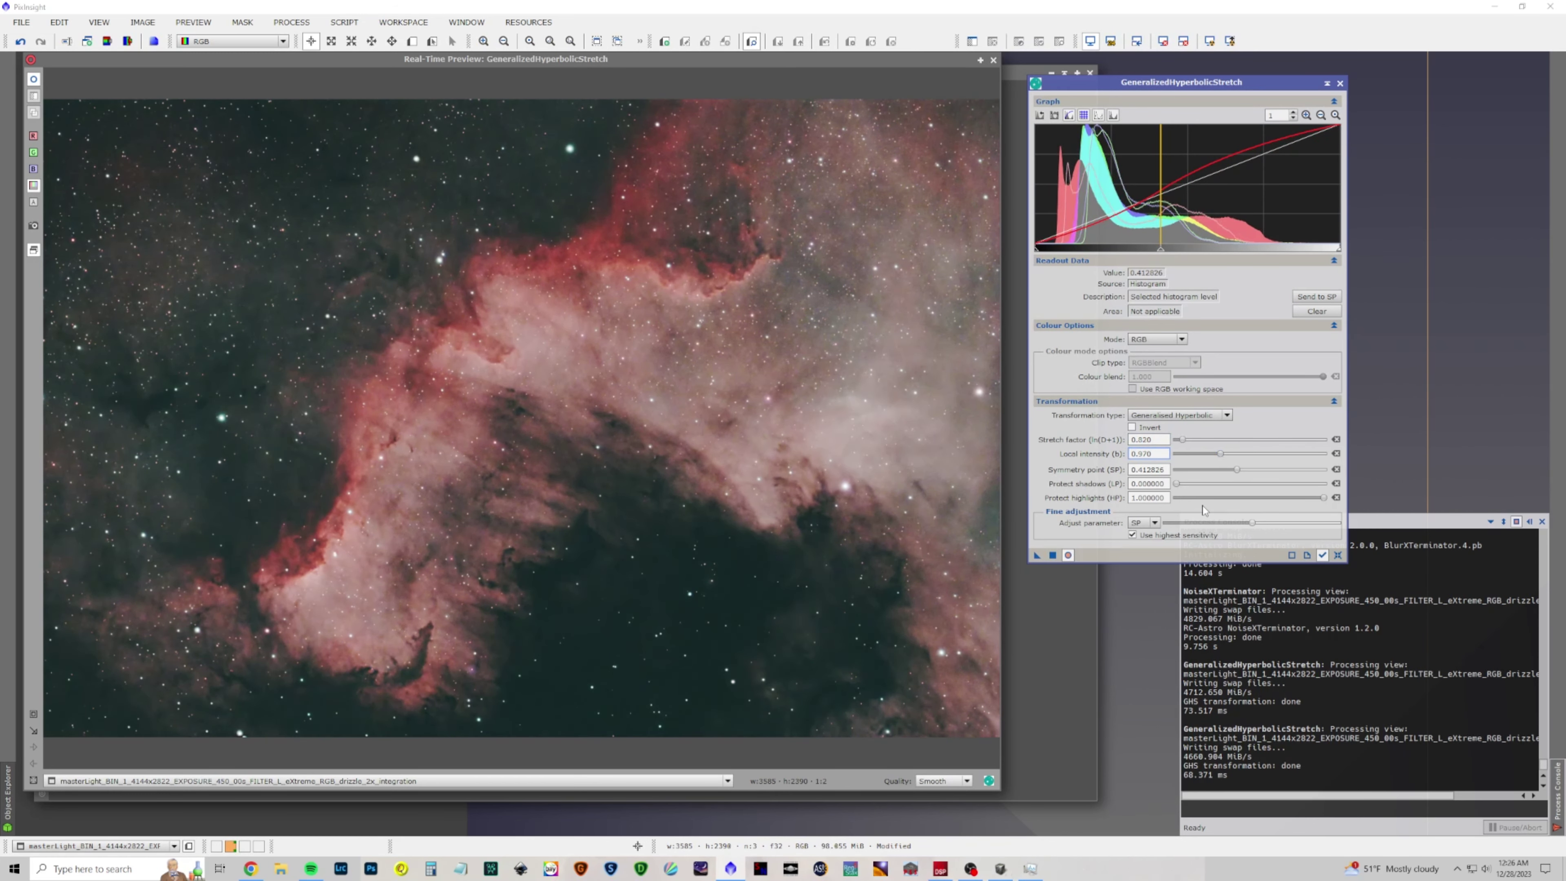
left_click(1053, 555)
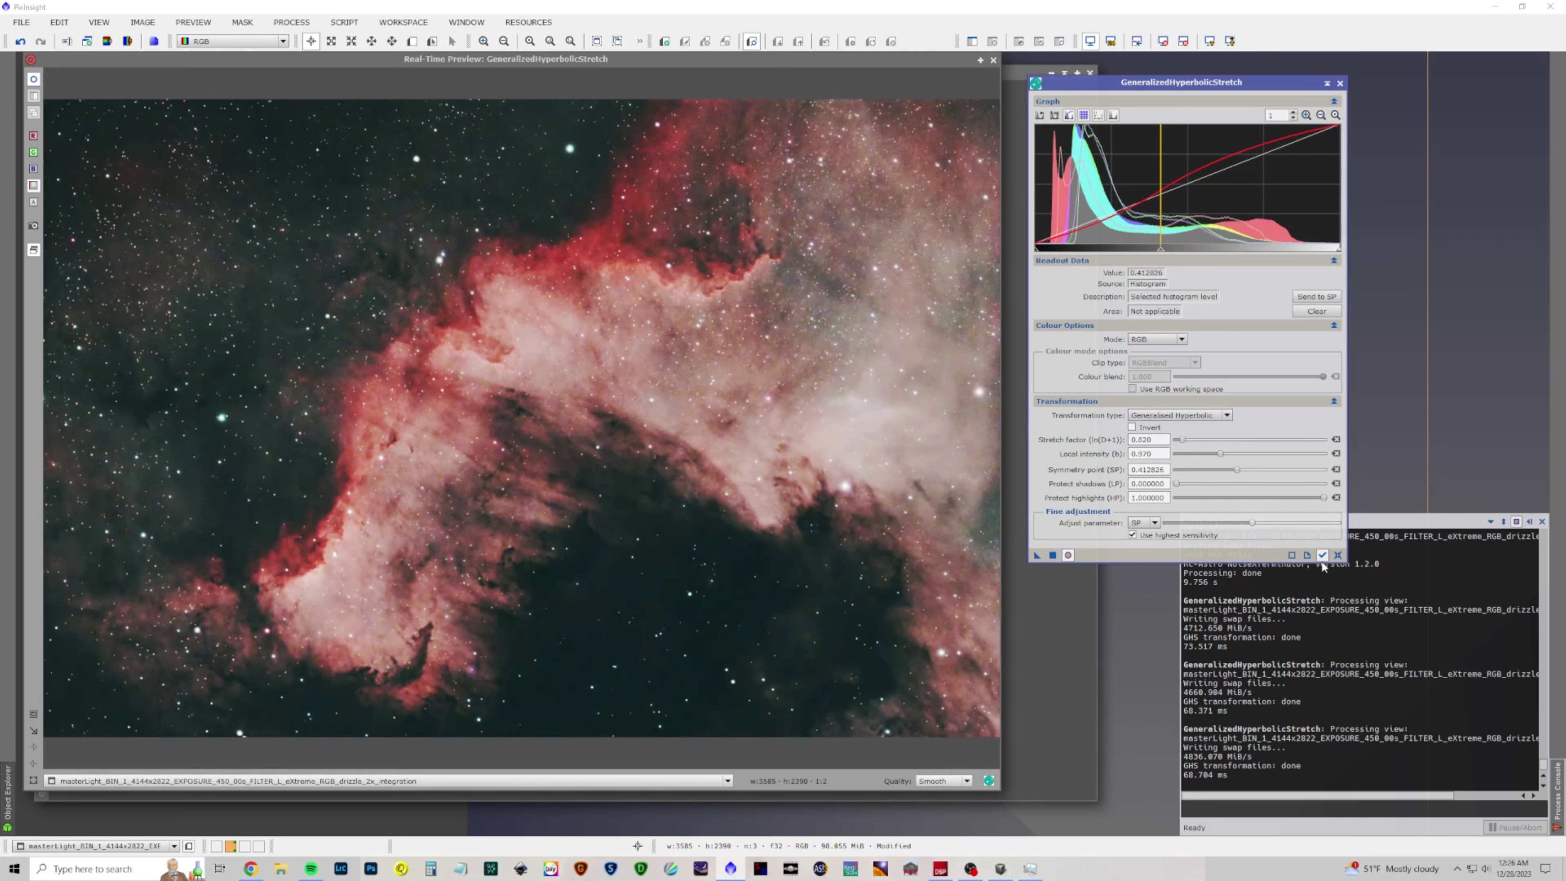
left_click(1337, 555)
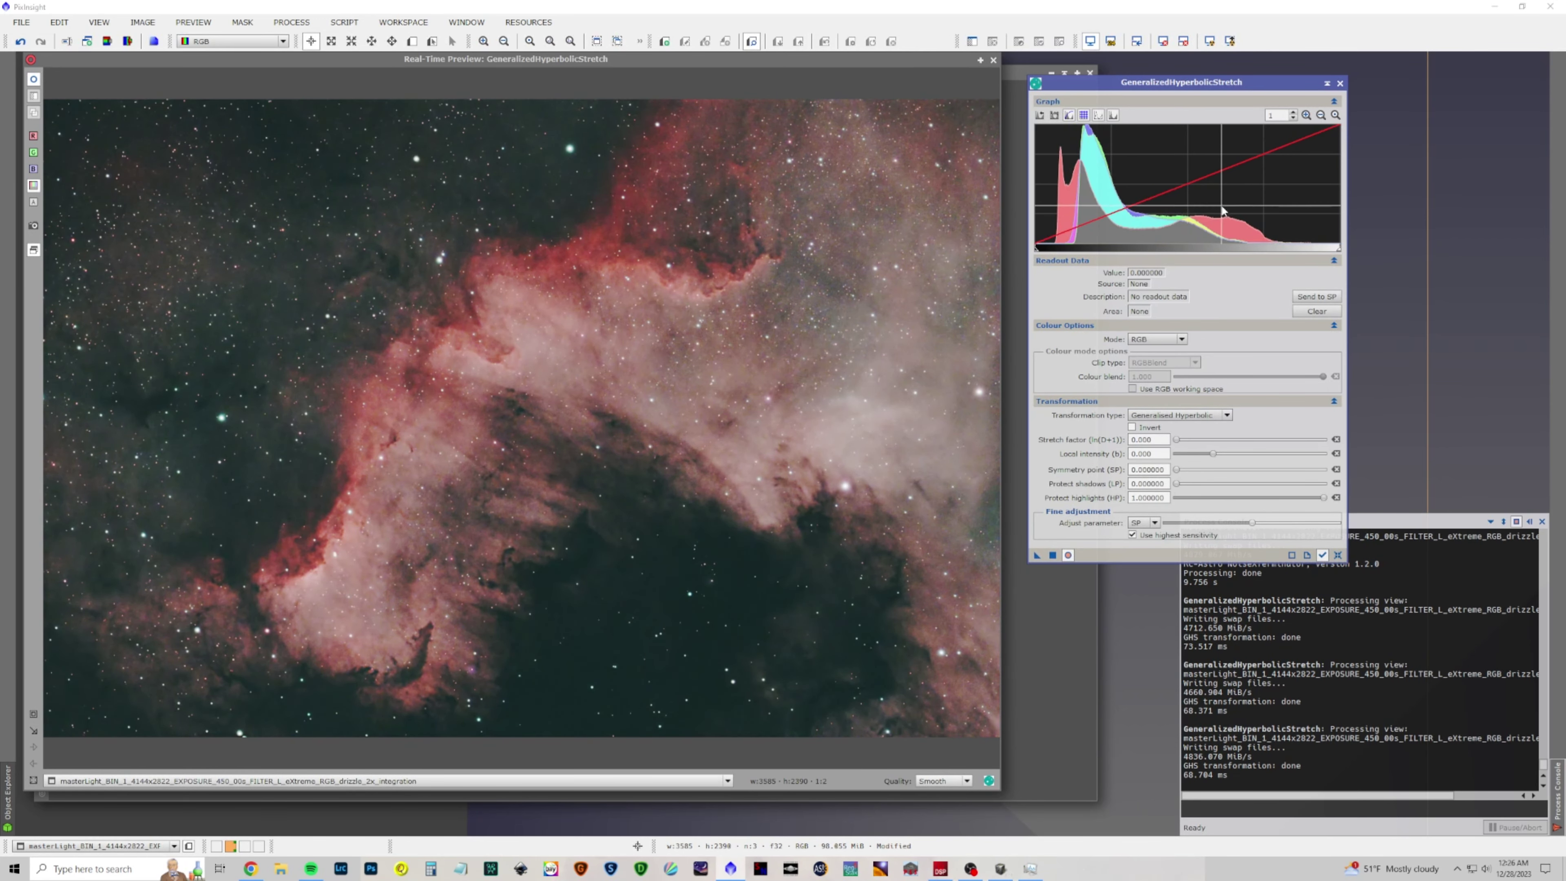
left_click(1340, 84)
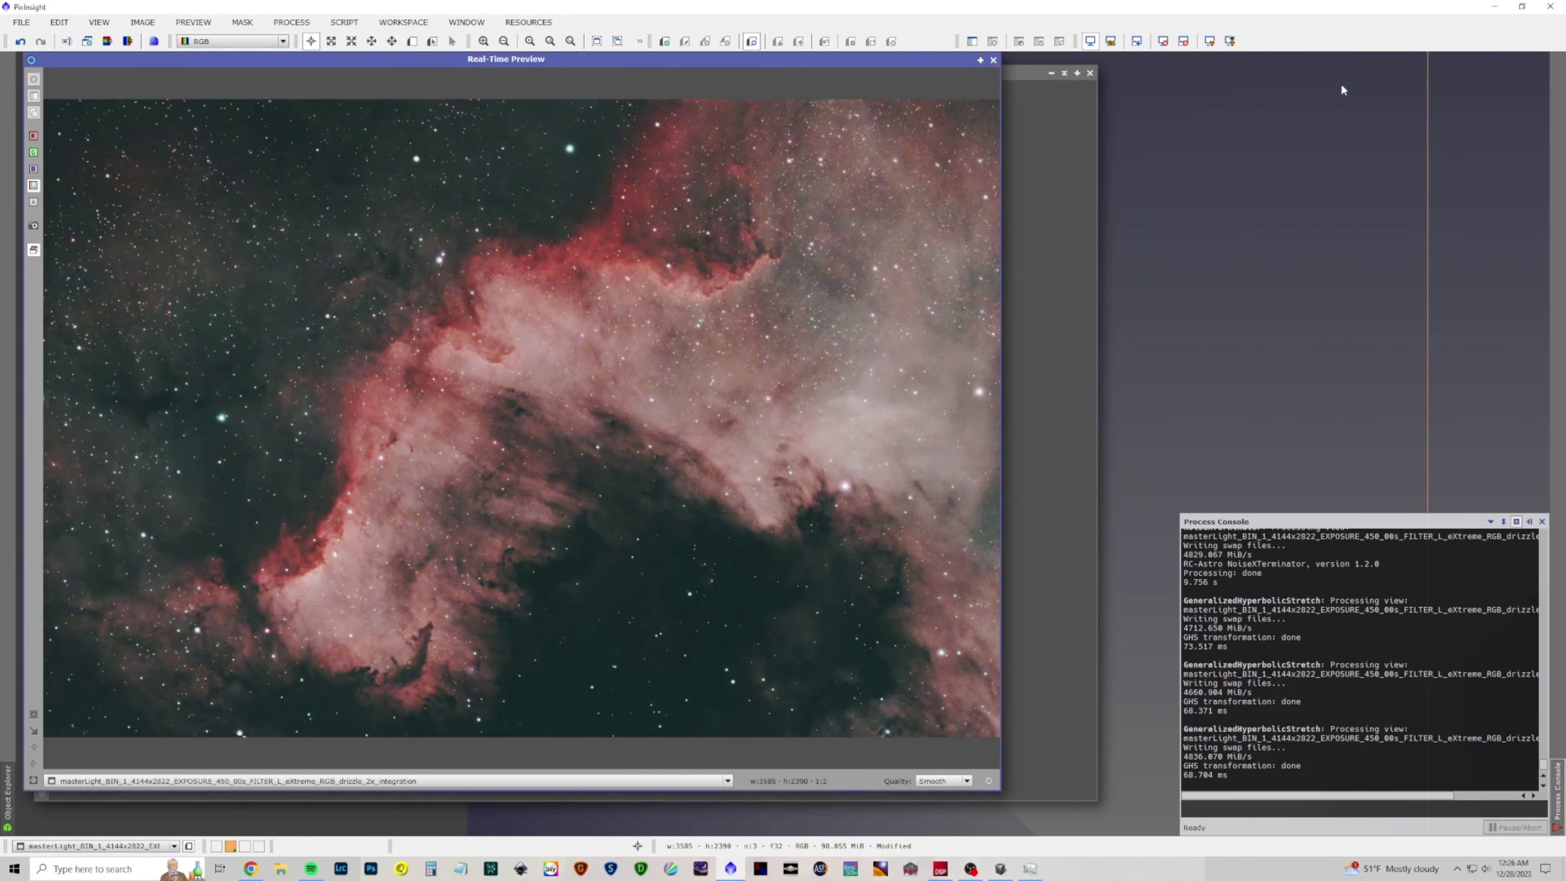
left_click(992, 60)
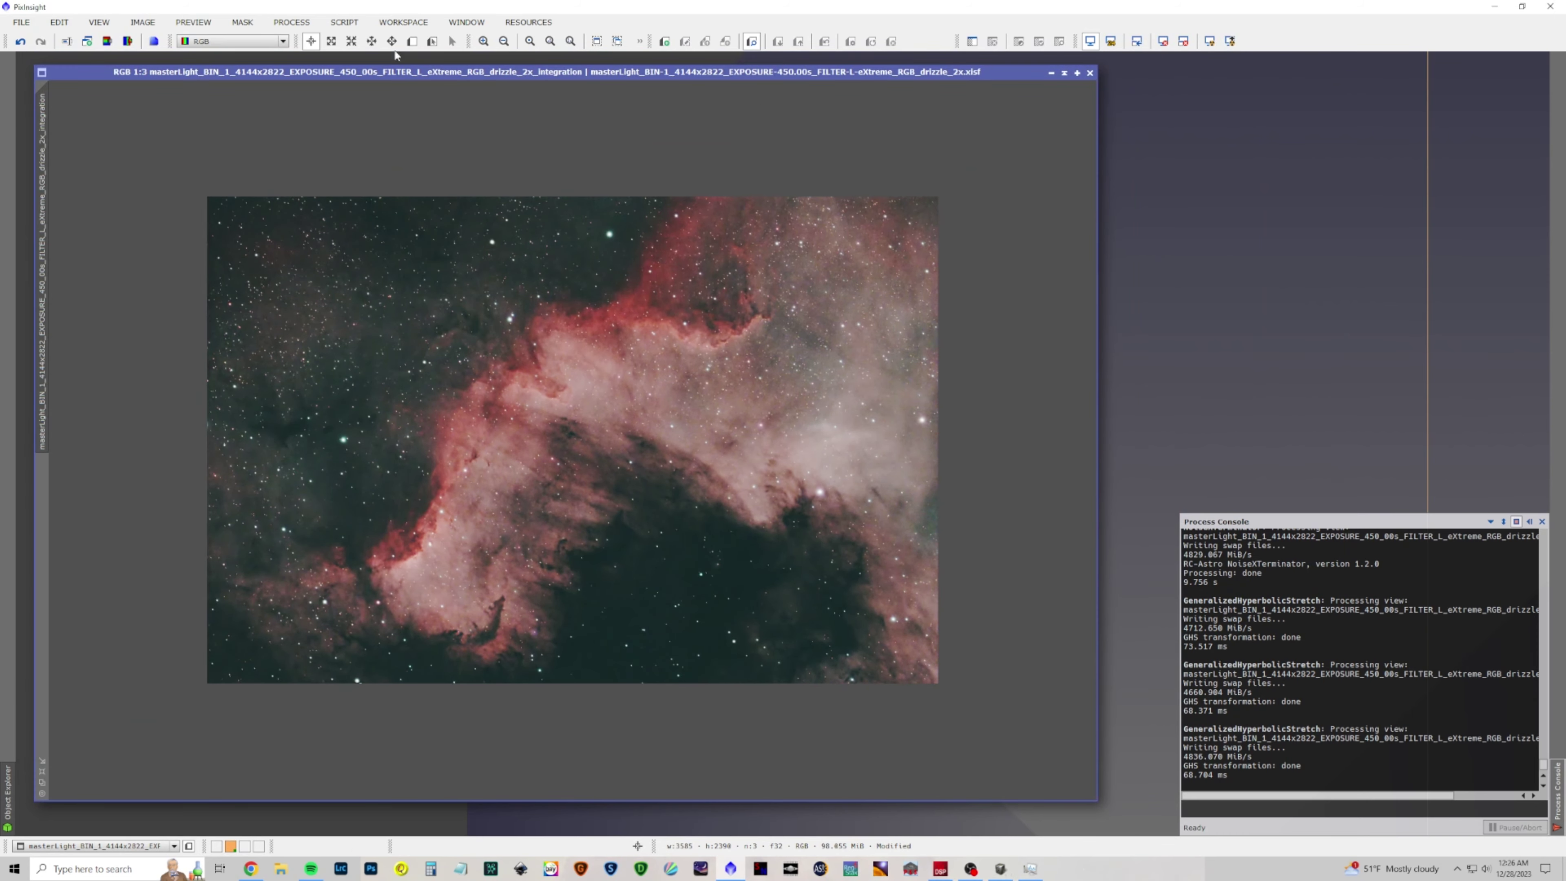
Separate the stars from the nebula with StarXTerminator, generating an unscreened star image
left_click(291, 22)
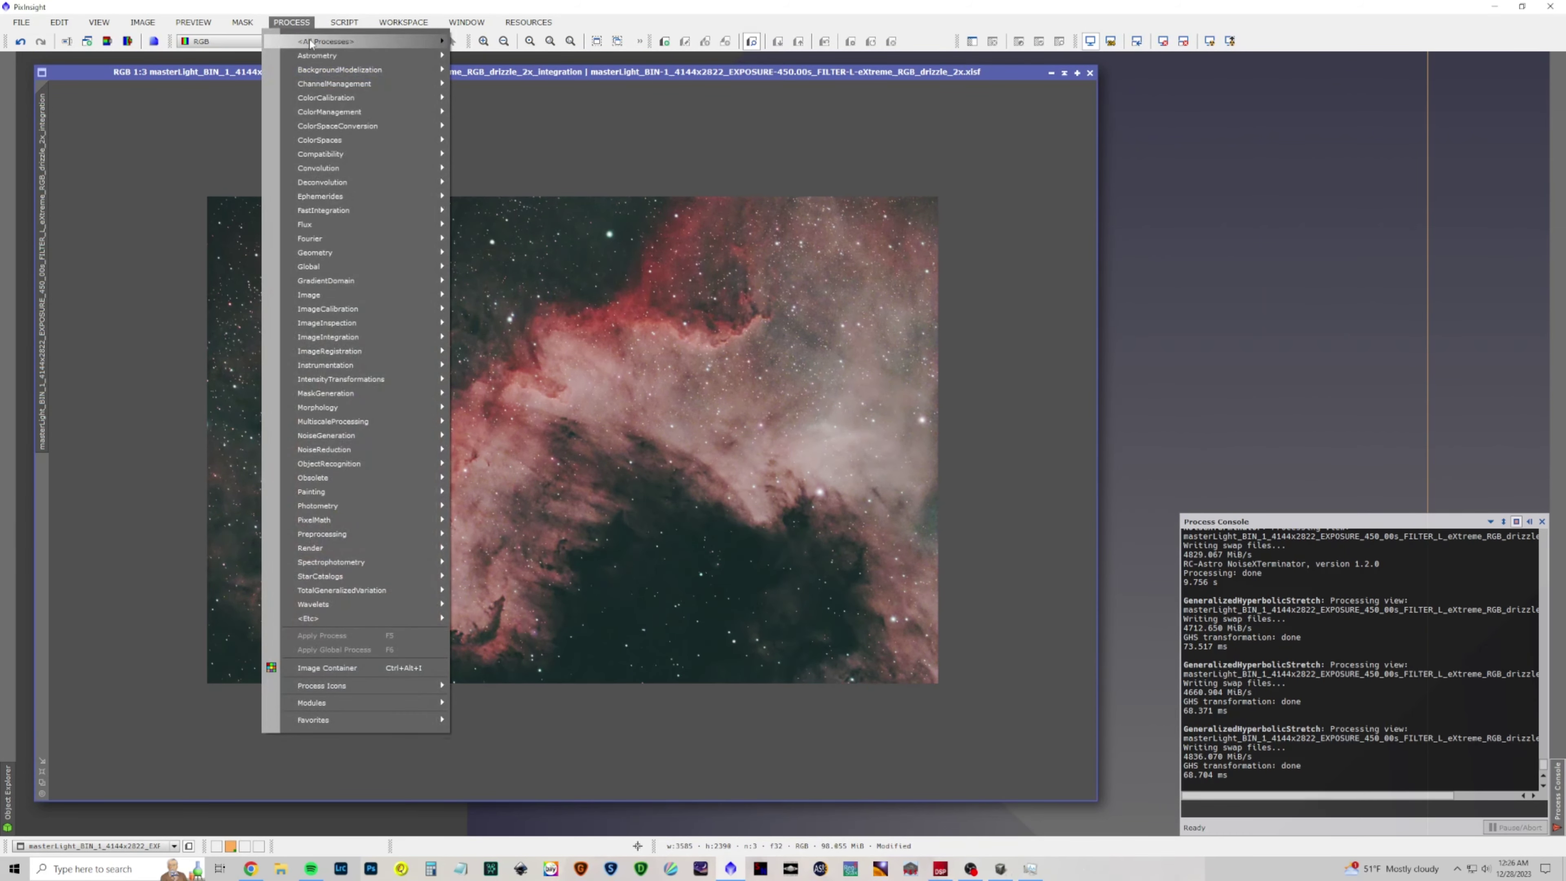
mouse_move(311, 42)
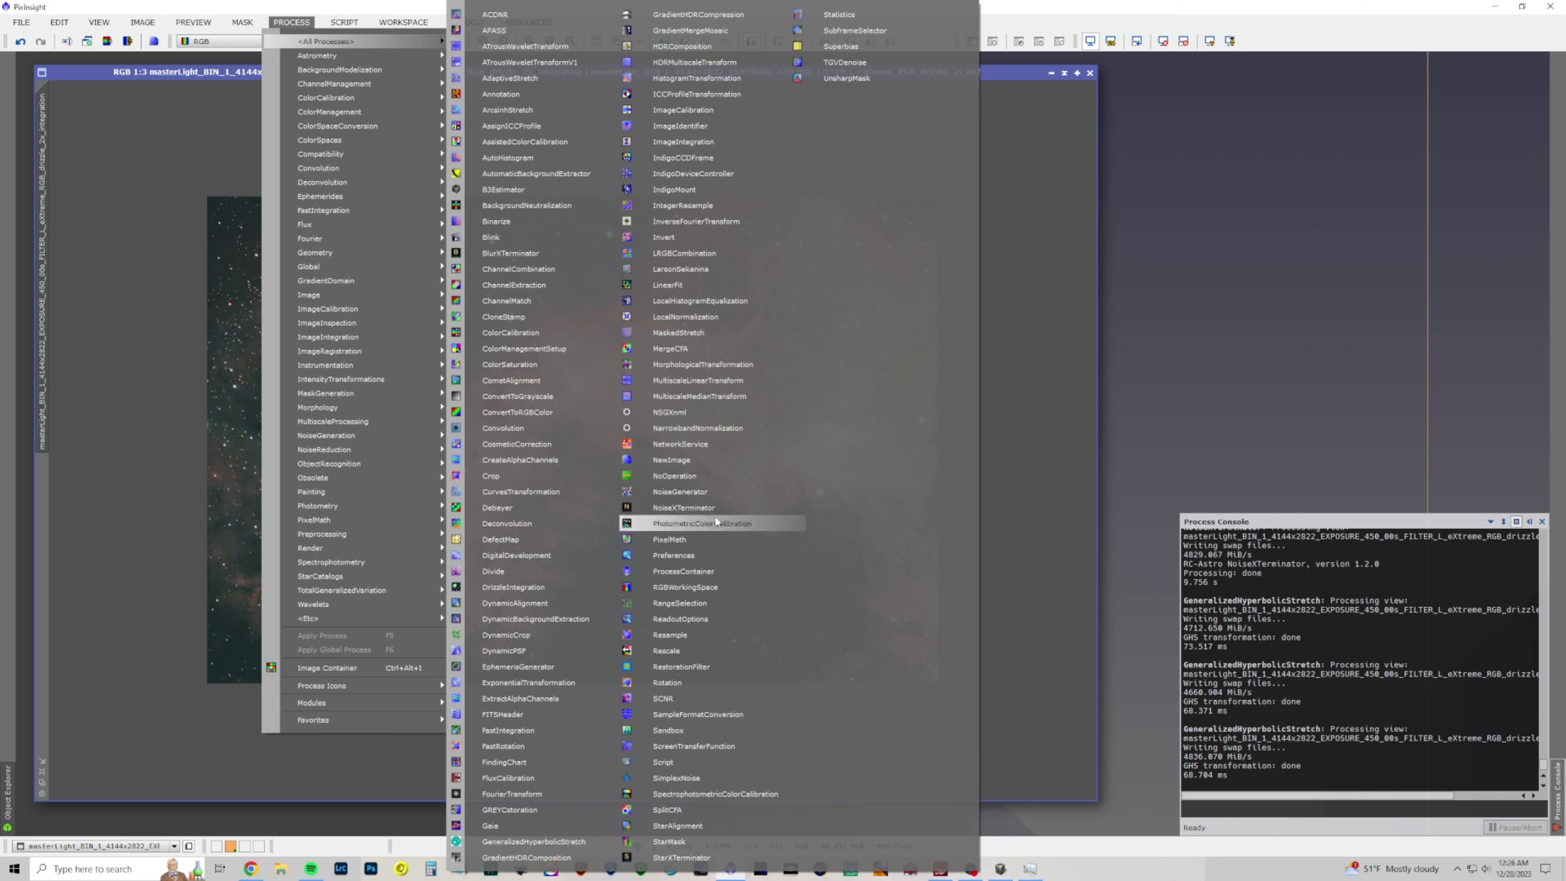
left_click(698, 856)
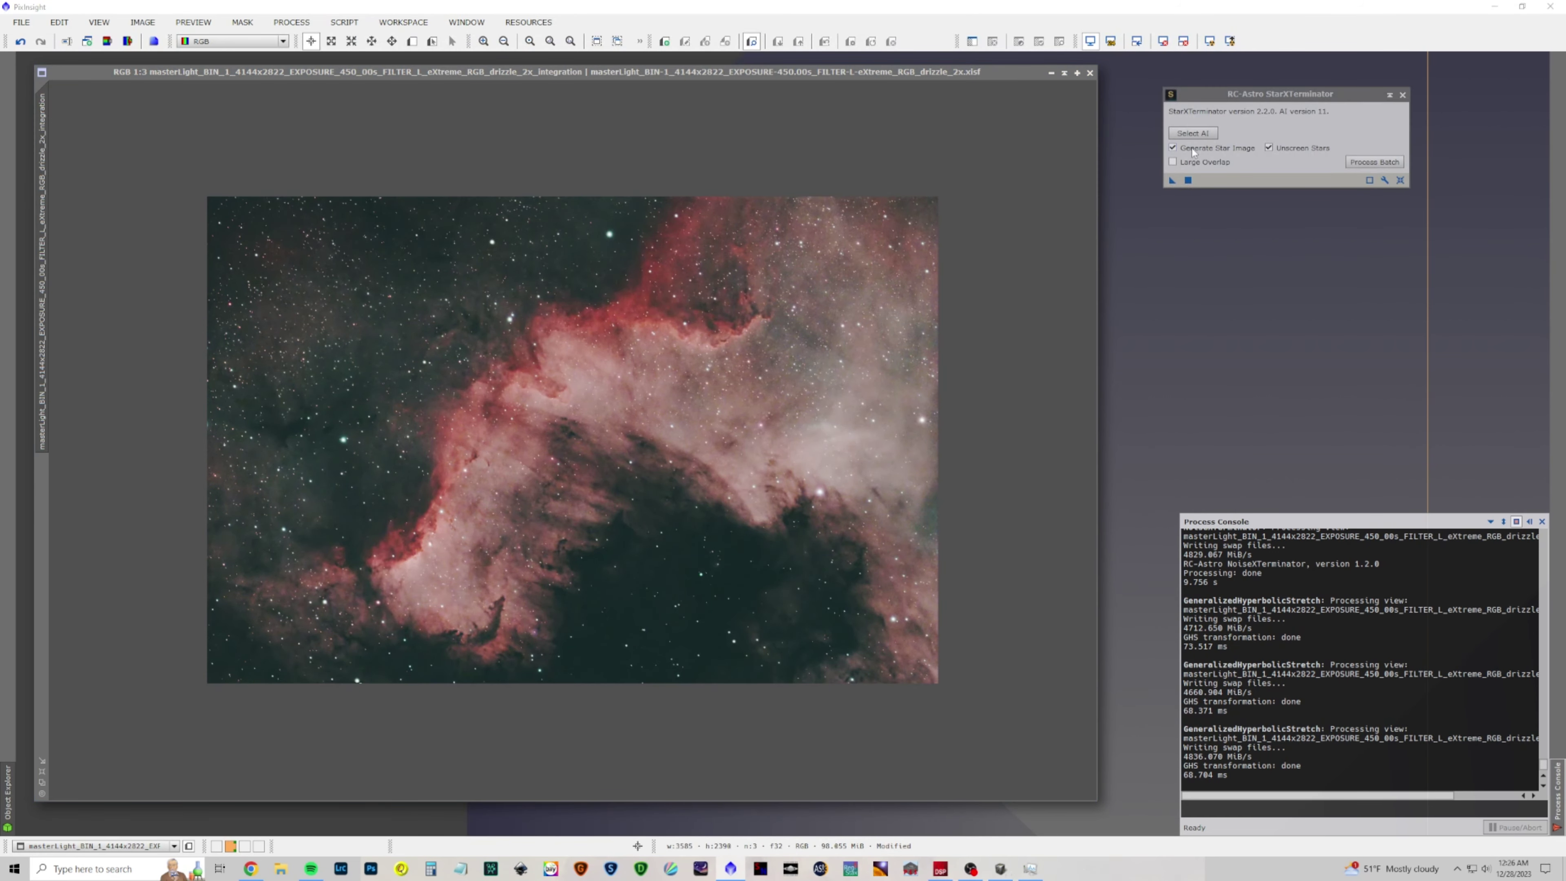
left_click(703, 308)
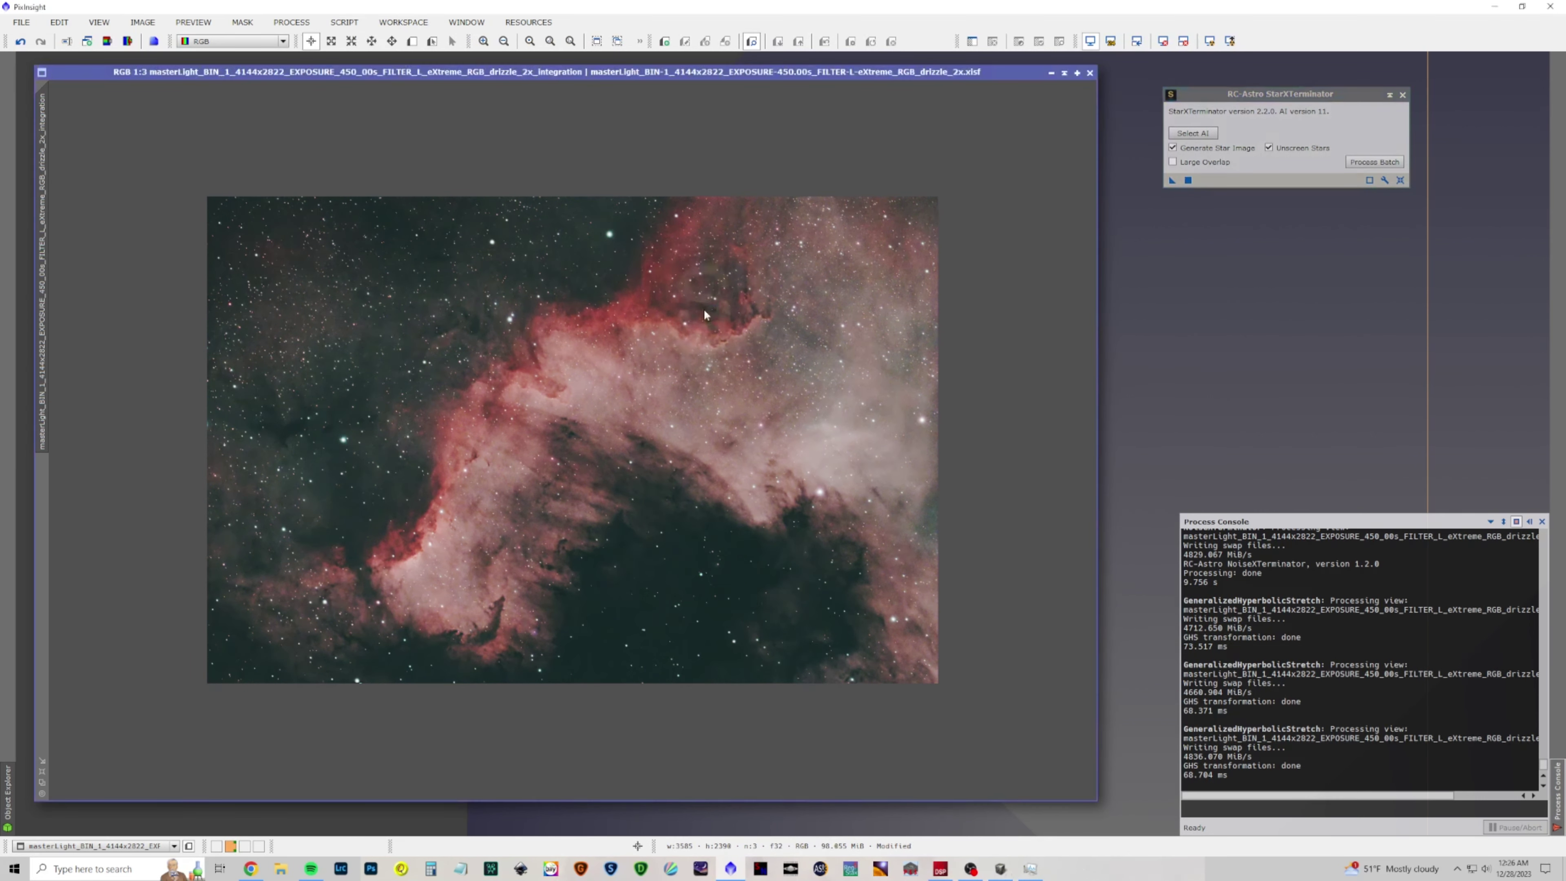
key("ctrl+e")
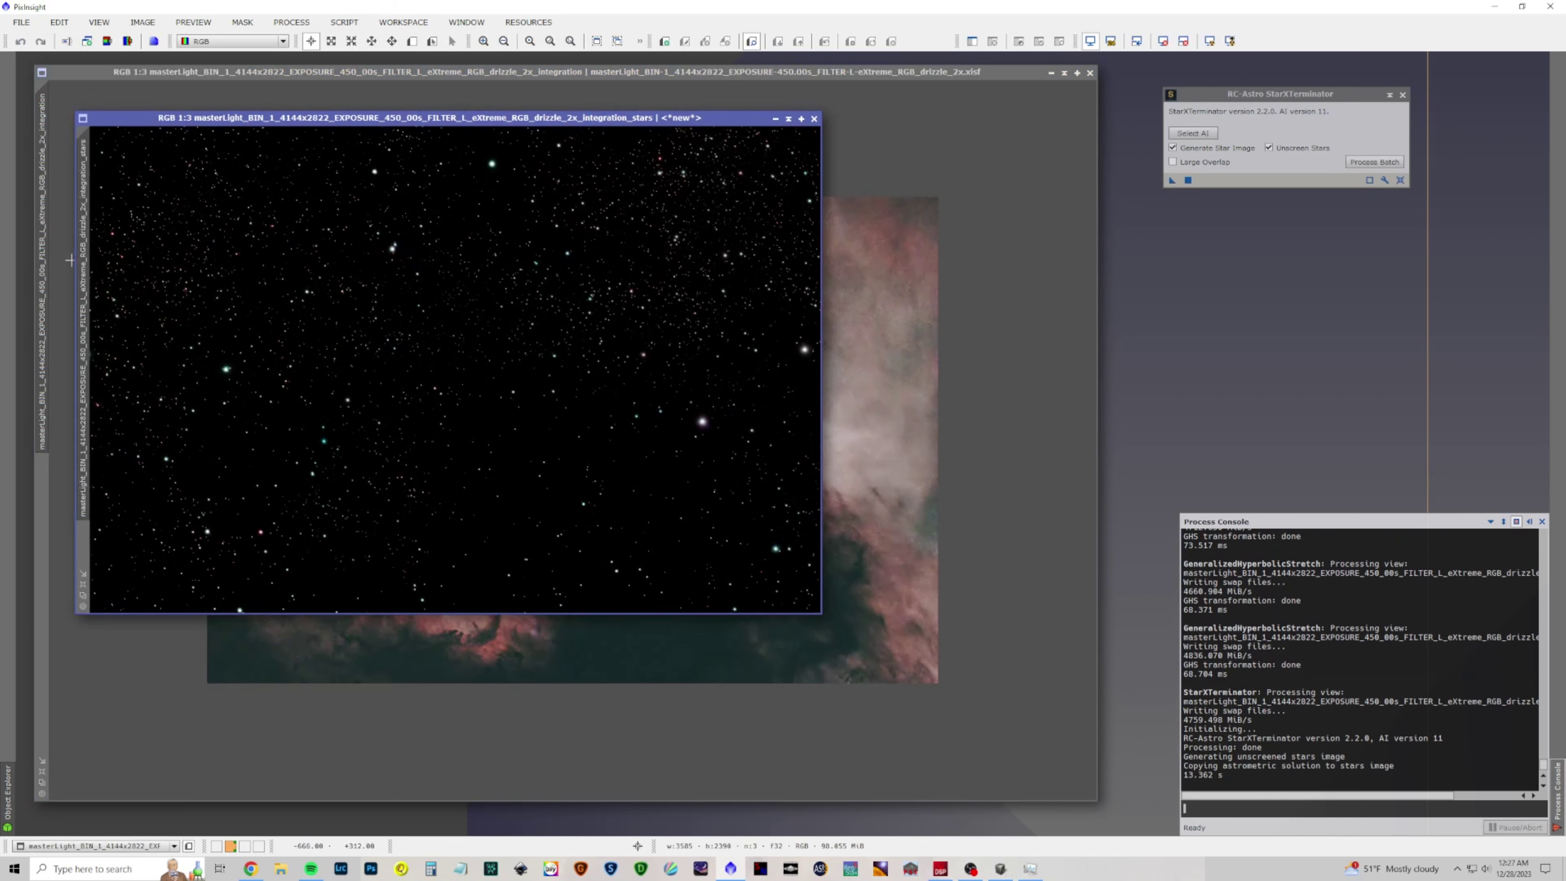
Rename the extracted star image's identifier as stars
double_click(84, 265)
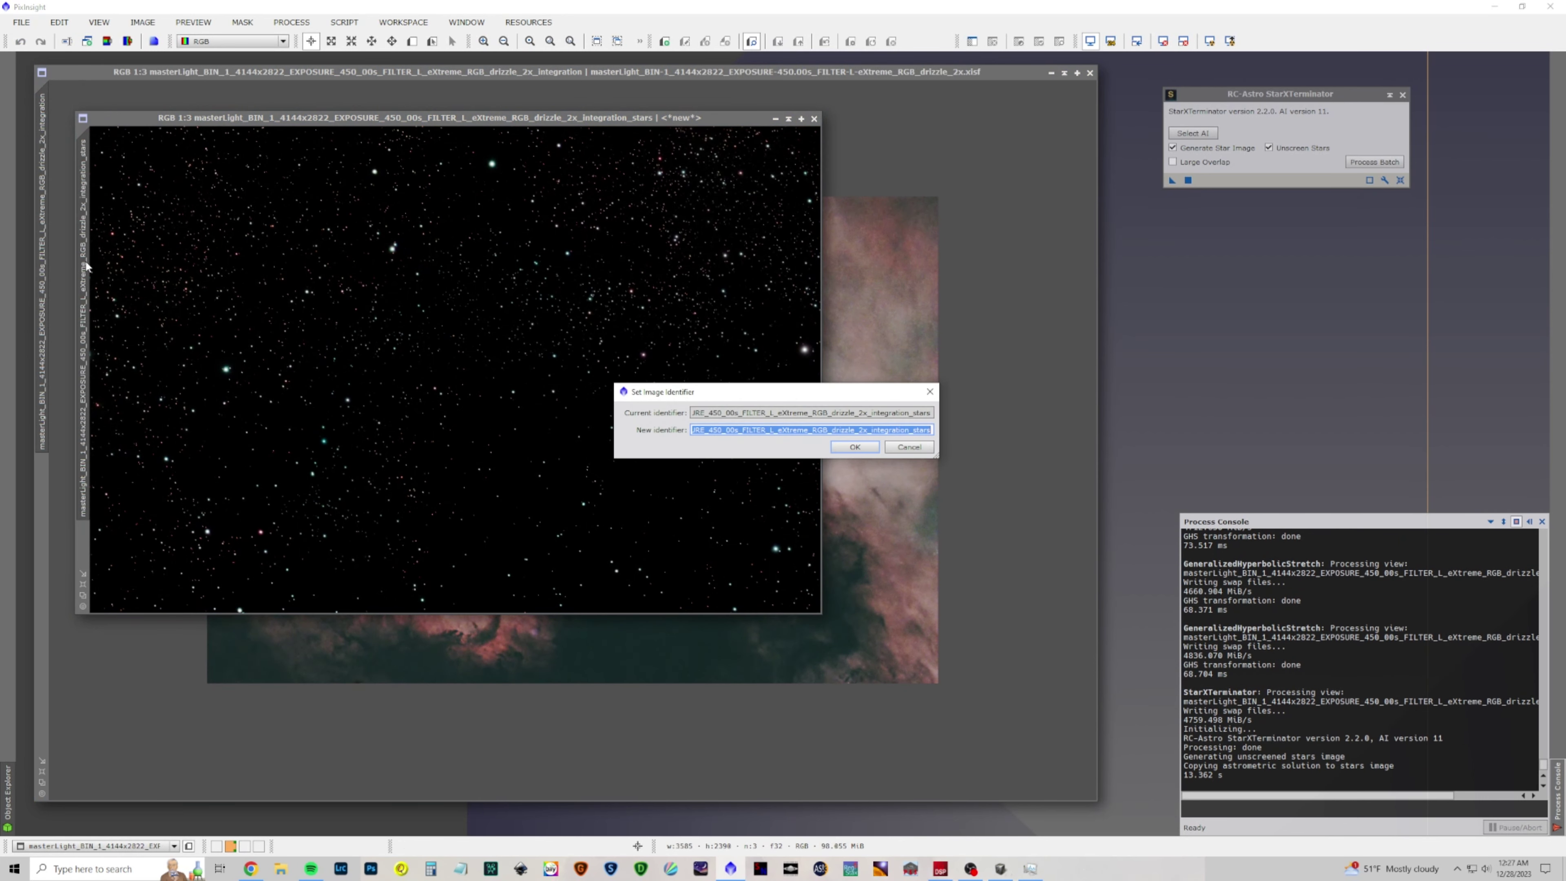
type("st")
key("Return")
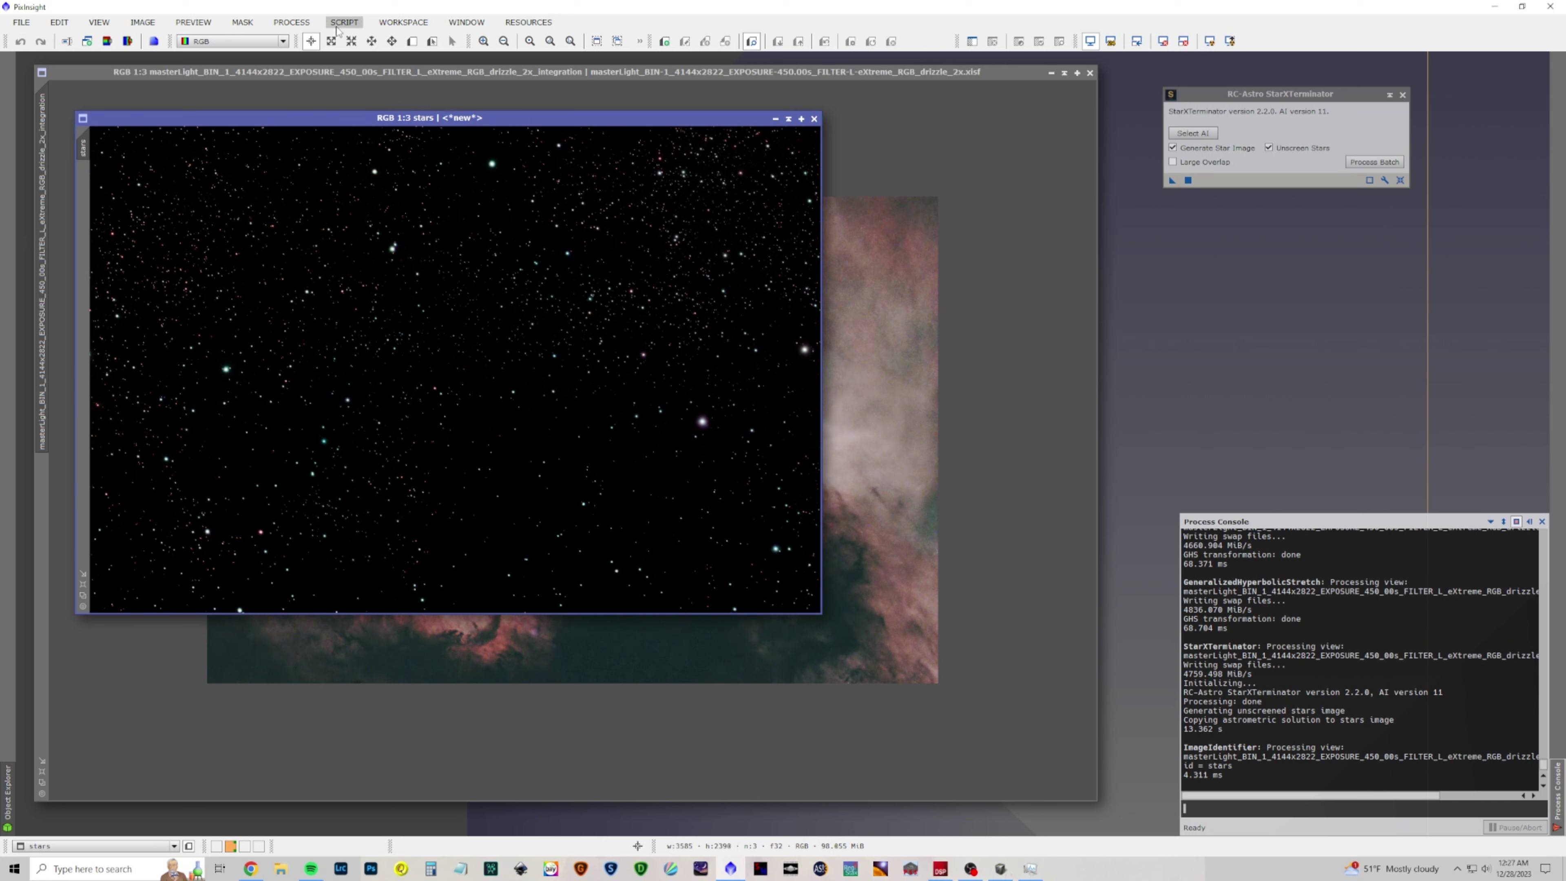
Run the CorrectMagentaStars script on the stars image with amount 0.80 and Preserve lightness enabled, and close the script
left_click(349, 24)
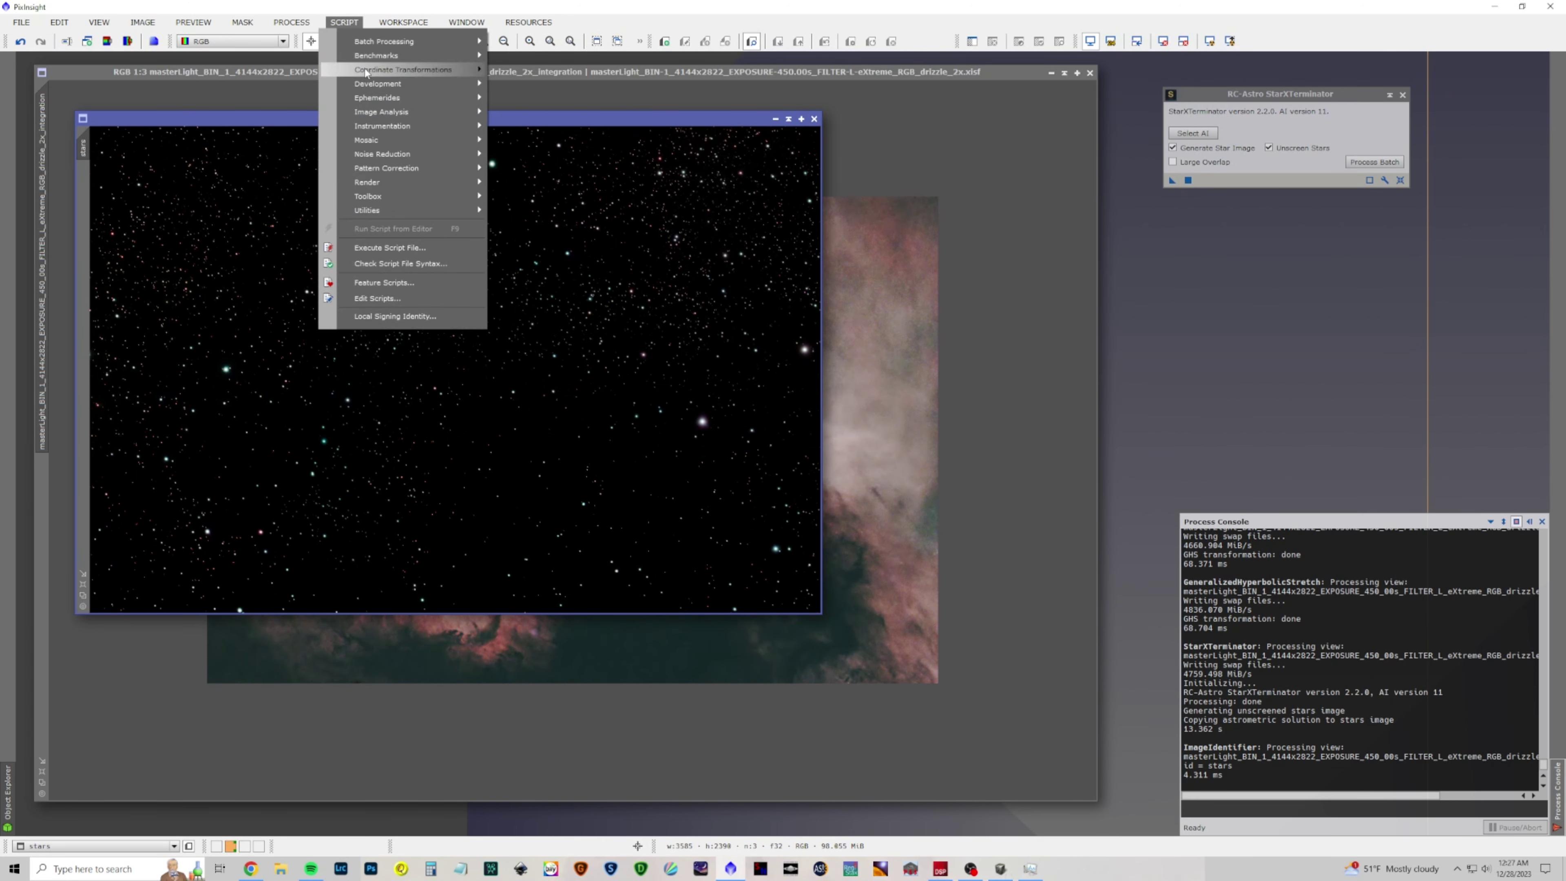
mouse_move(406, 213)
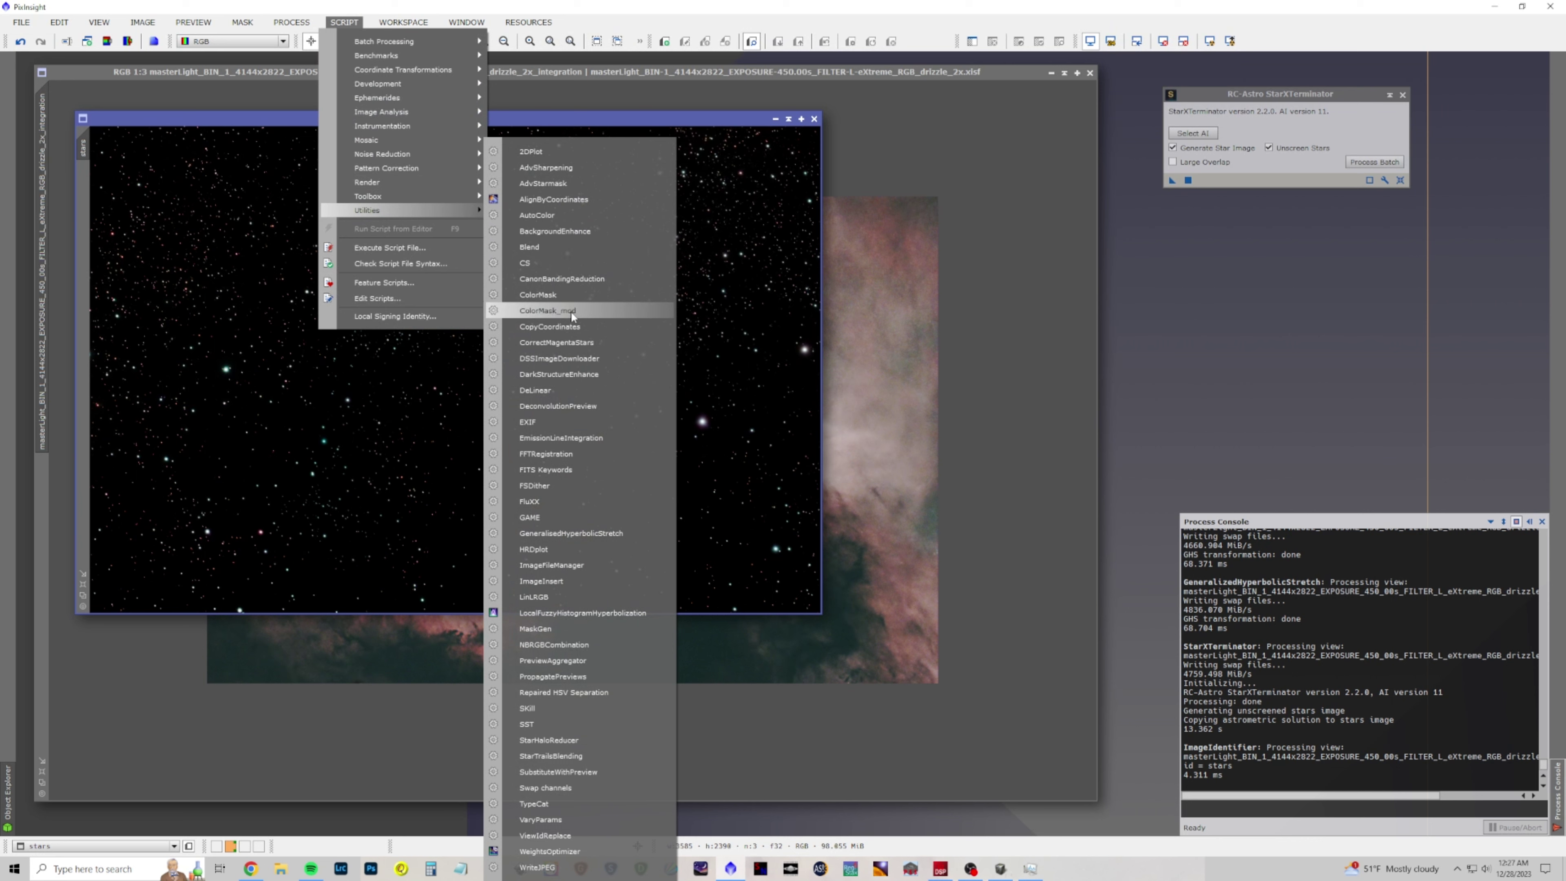
left_click(568, 343)
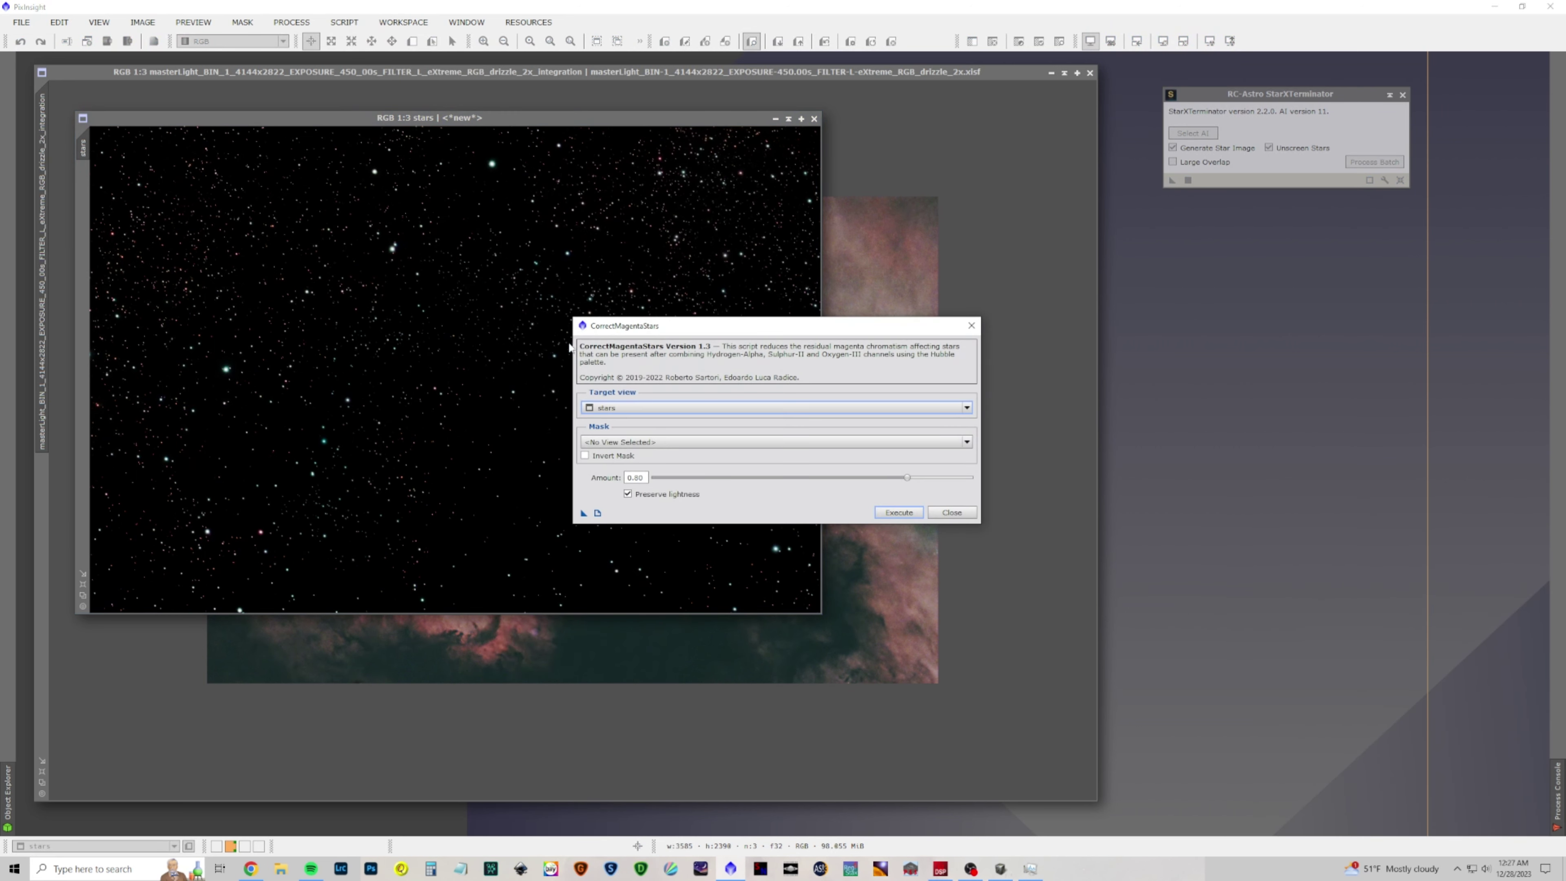
left_click(892, 513)
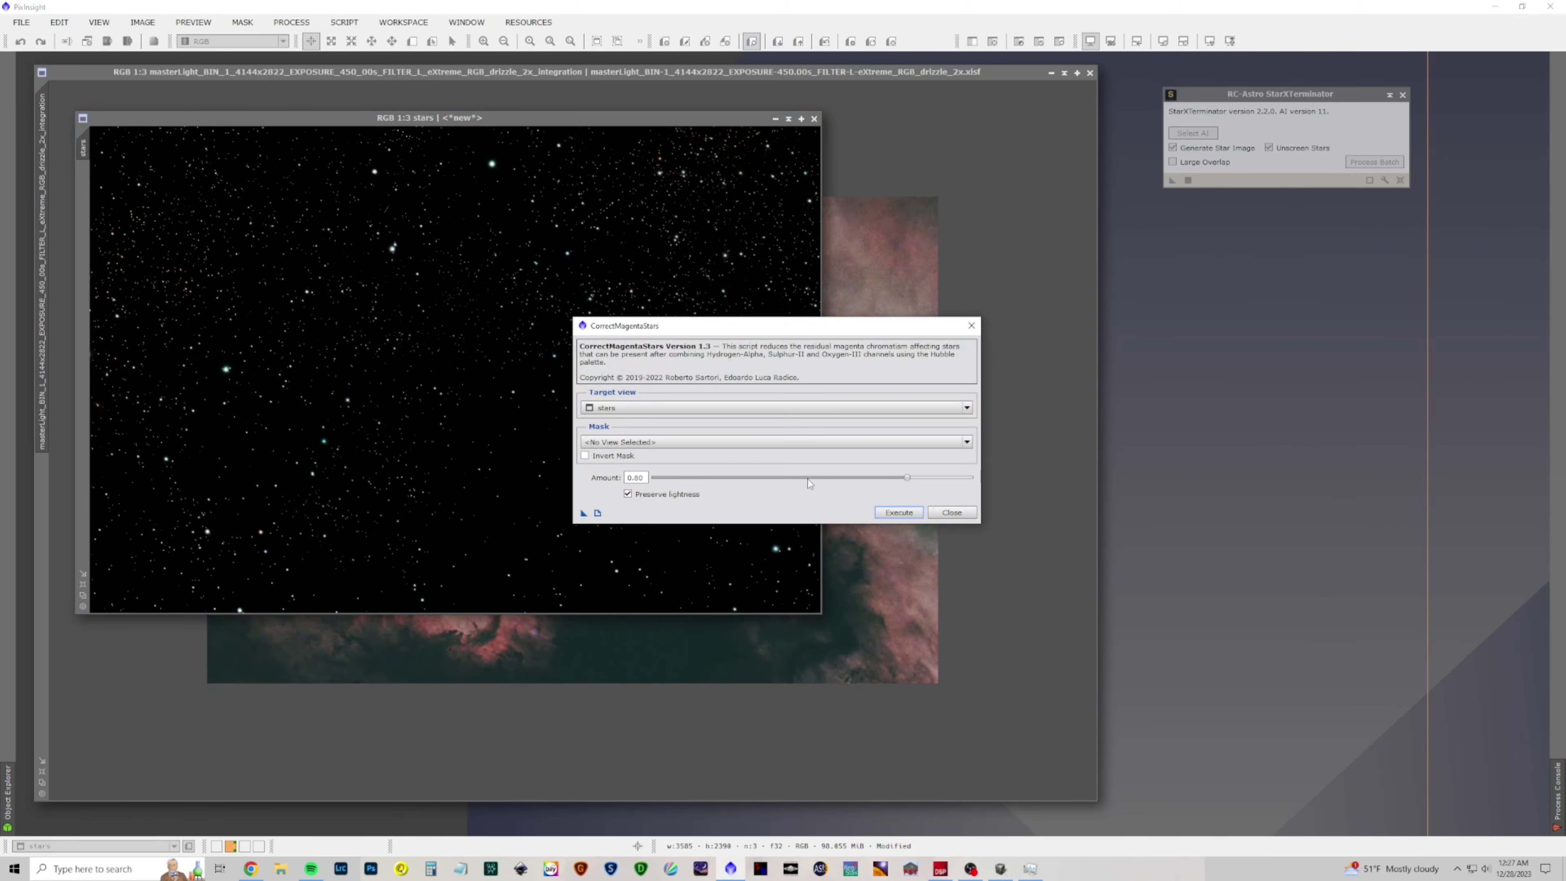
left_click(952, 512)
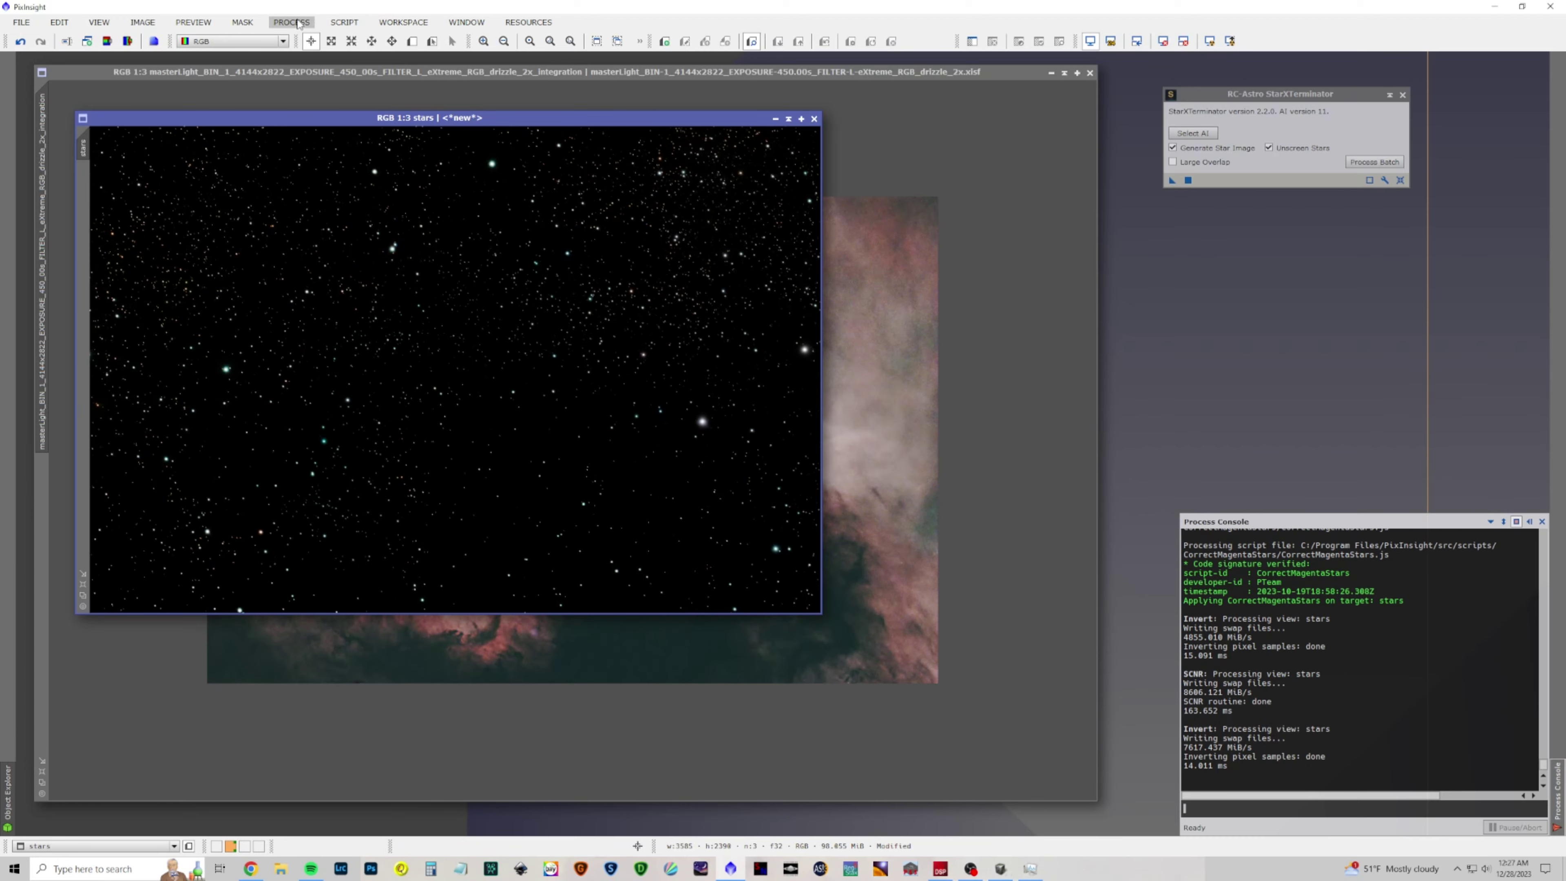
Apply SCNR twice to the stars image, removing green with Average Neutral protection, amount 1.00 and Preserve lightness enabled, and close the tool
left_click(291, 22)
mouse_move(303, 41)
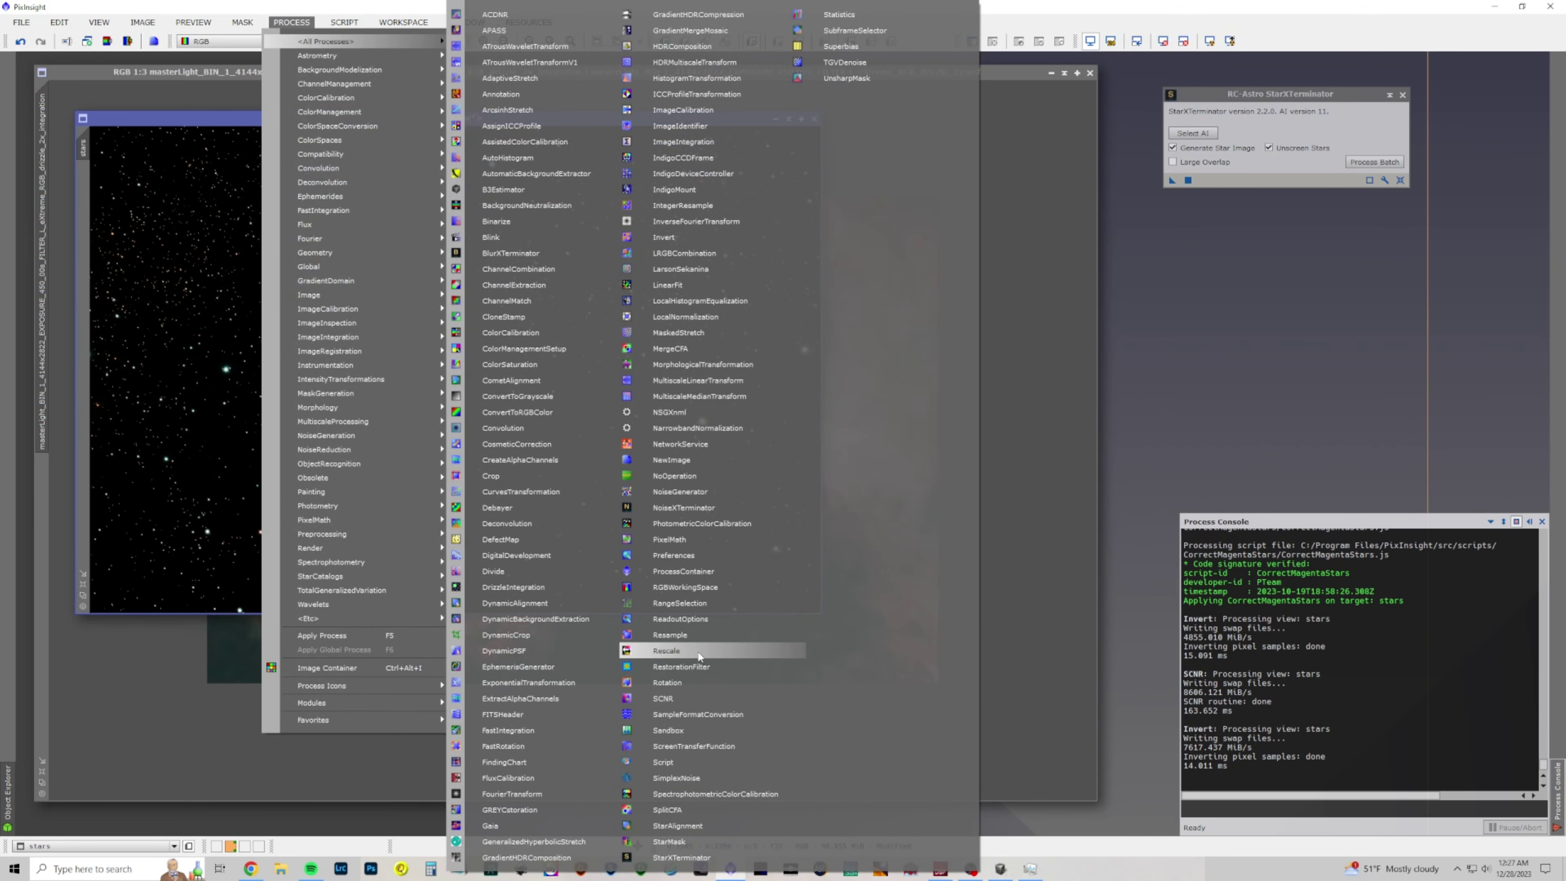
left_click(698, 697)
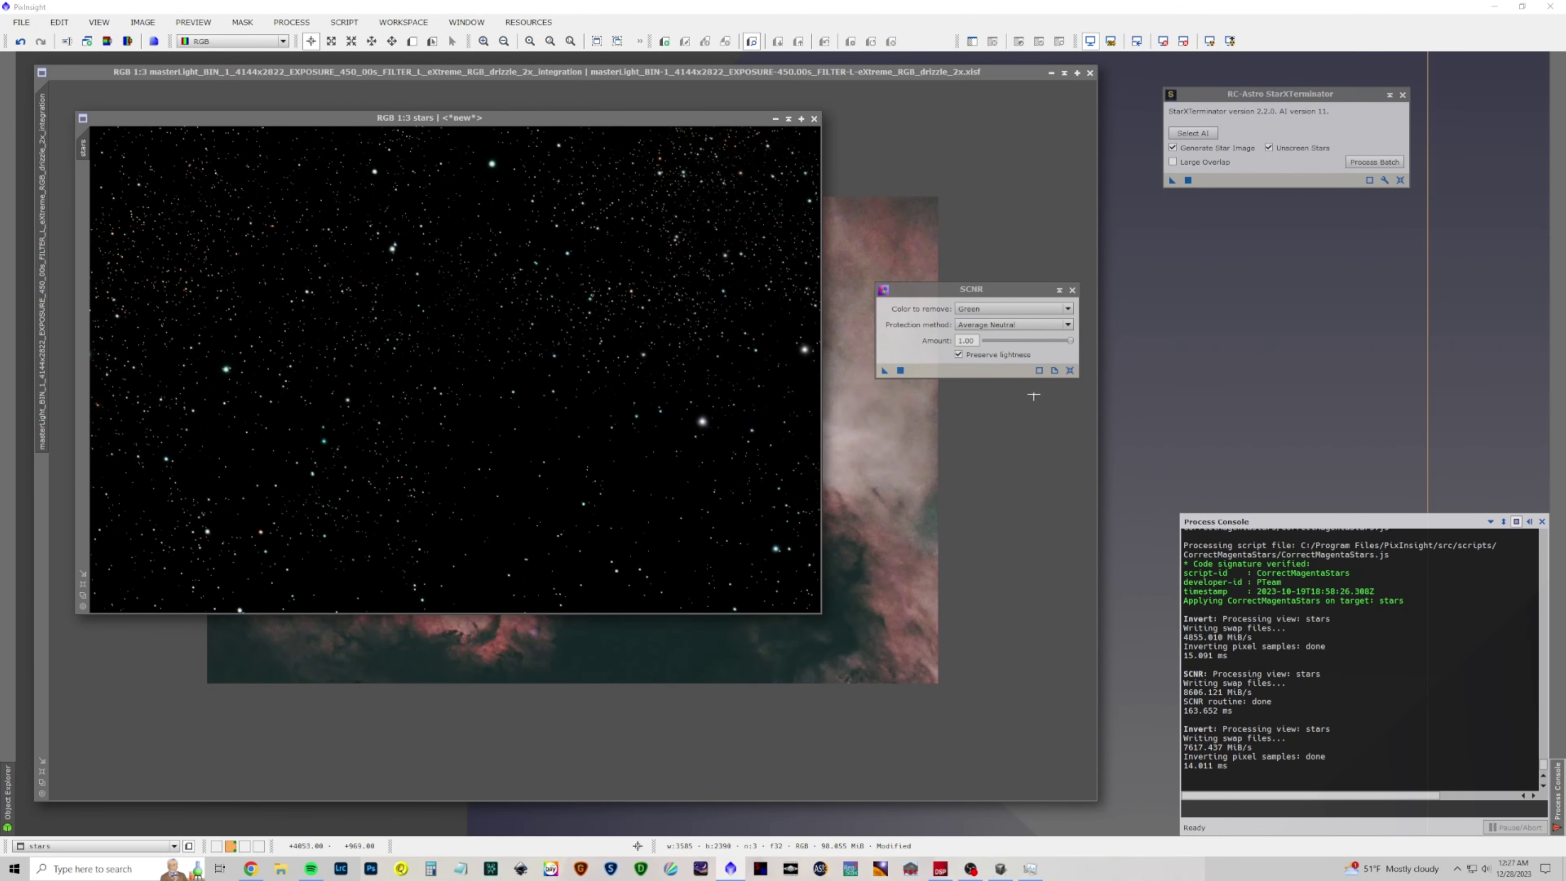
left_click_drag(888, 373, 558, 389)
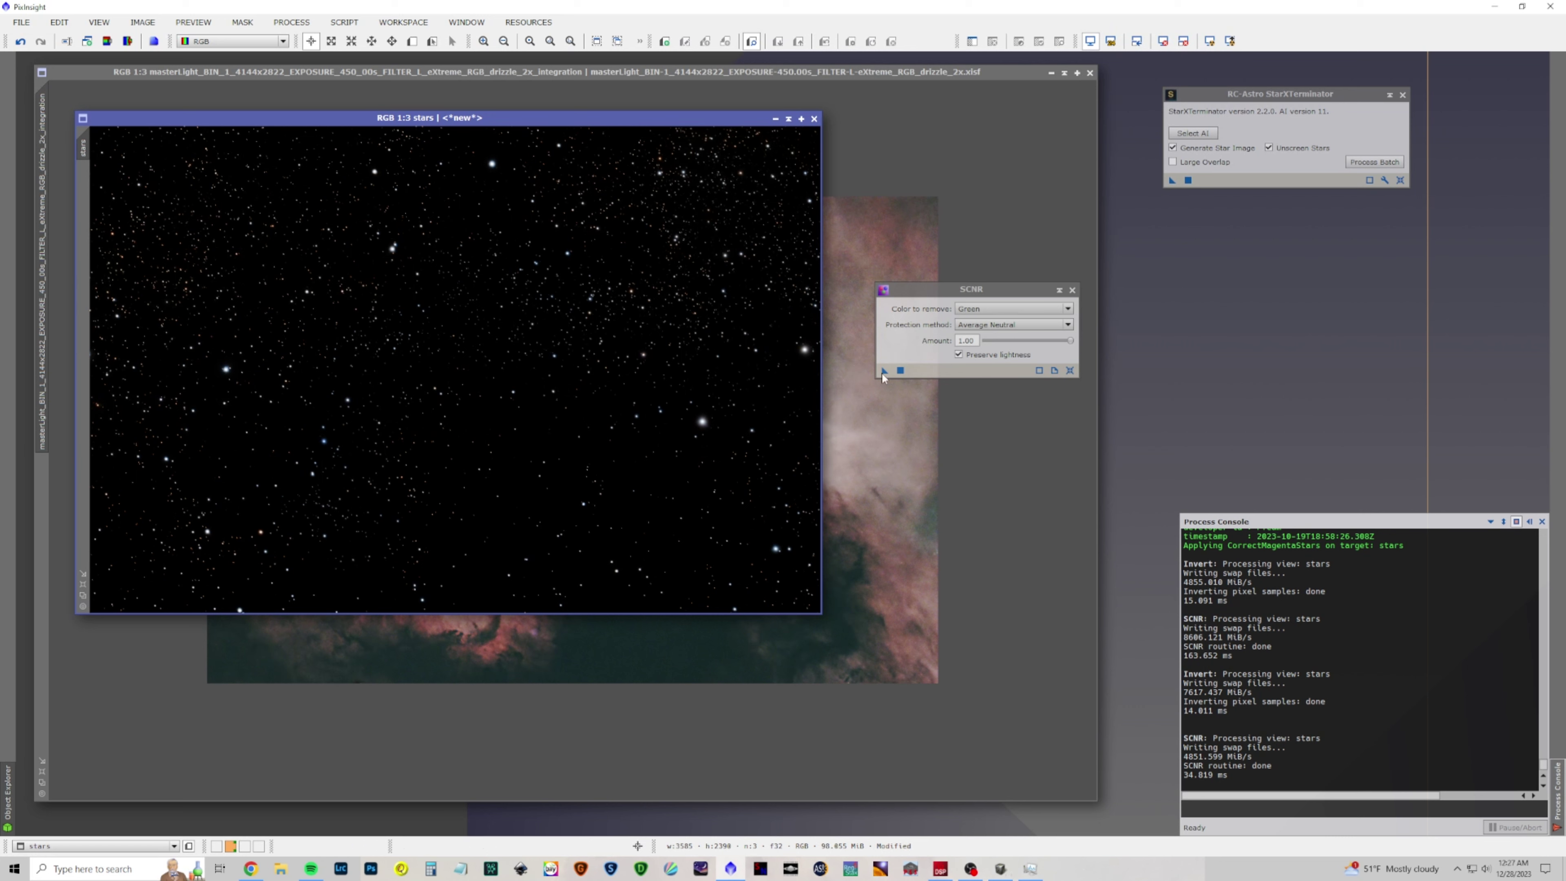
left_click_drag(884, 370, 568, 376)
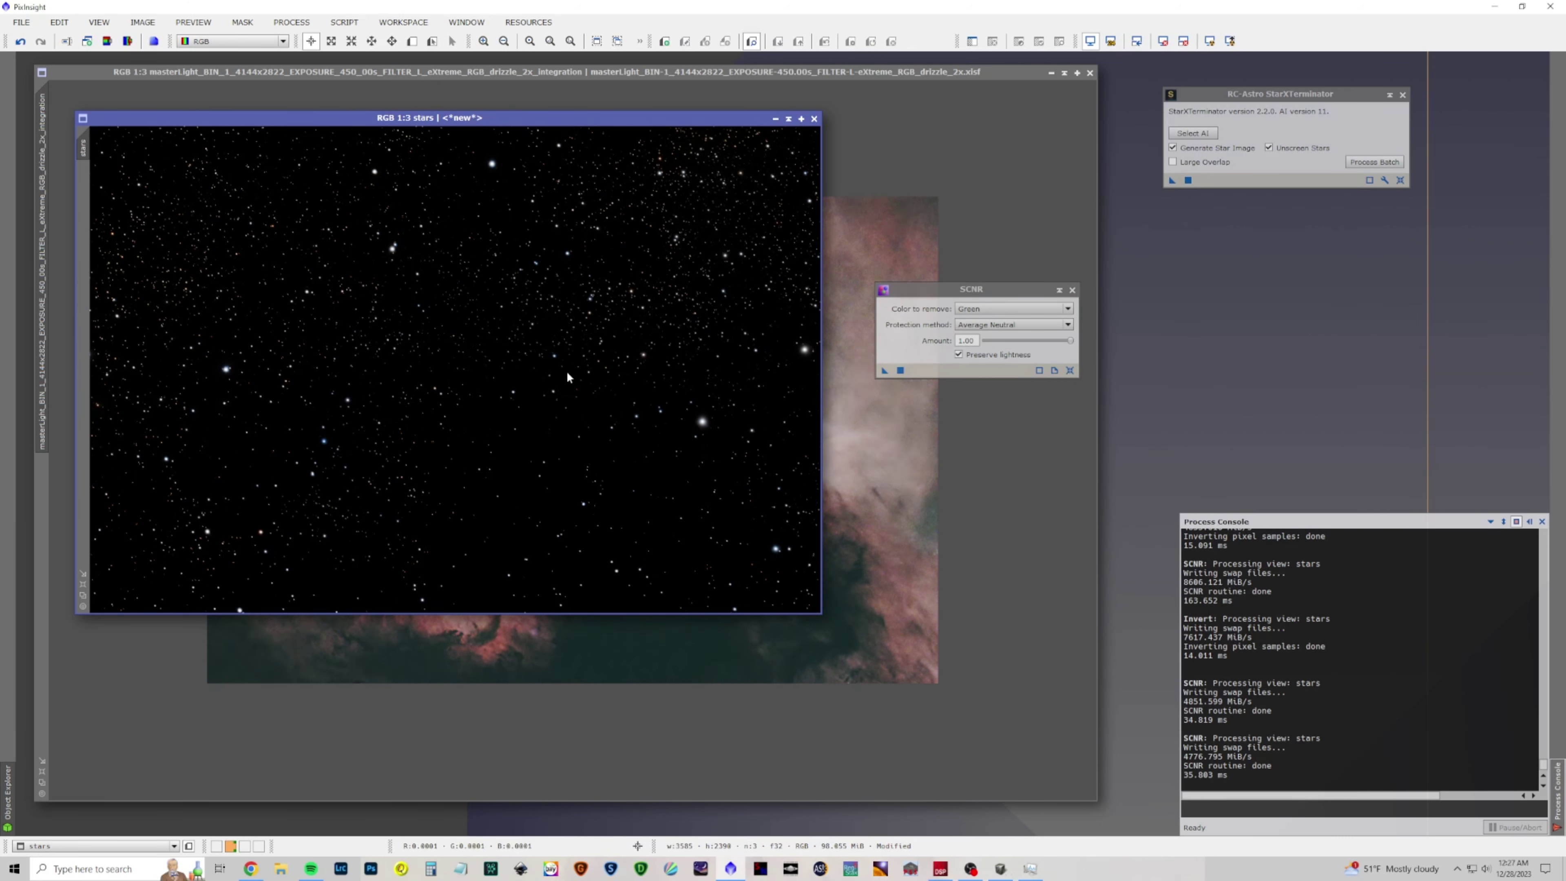
left_click(1059, 289)
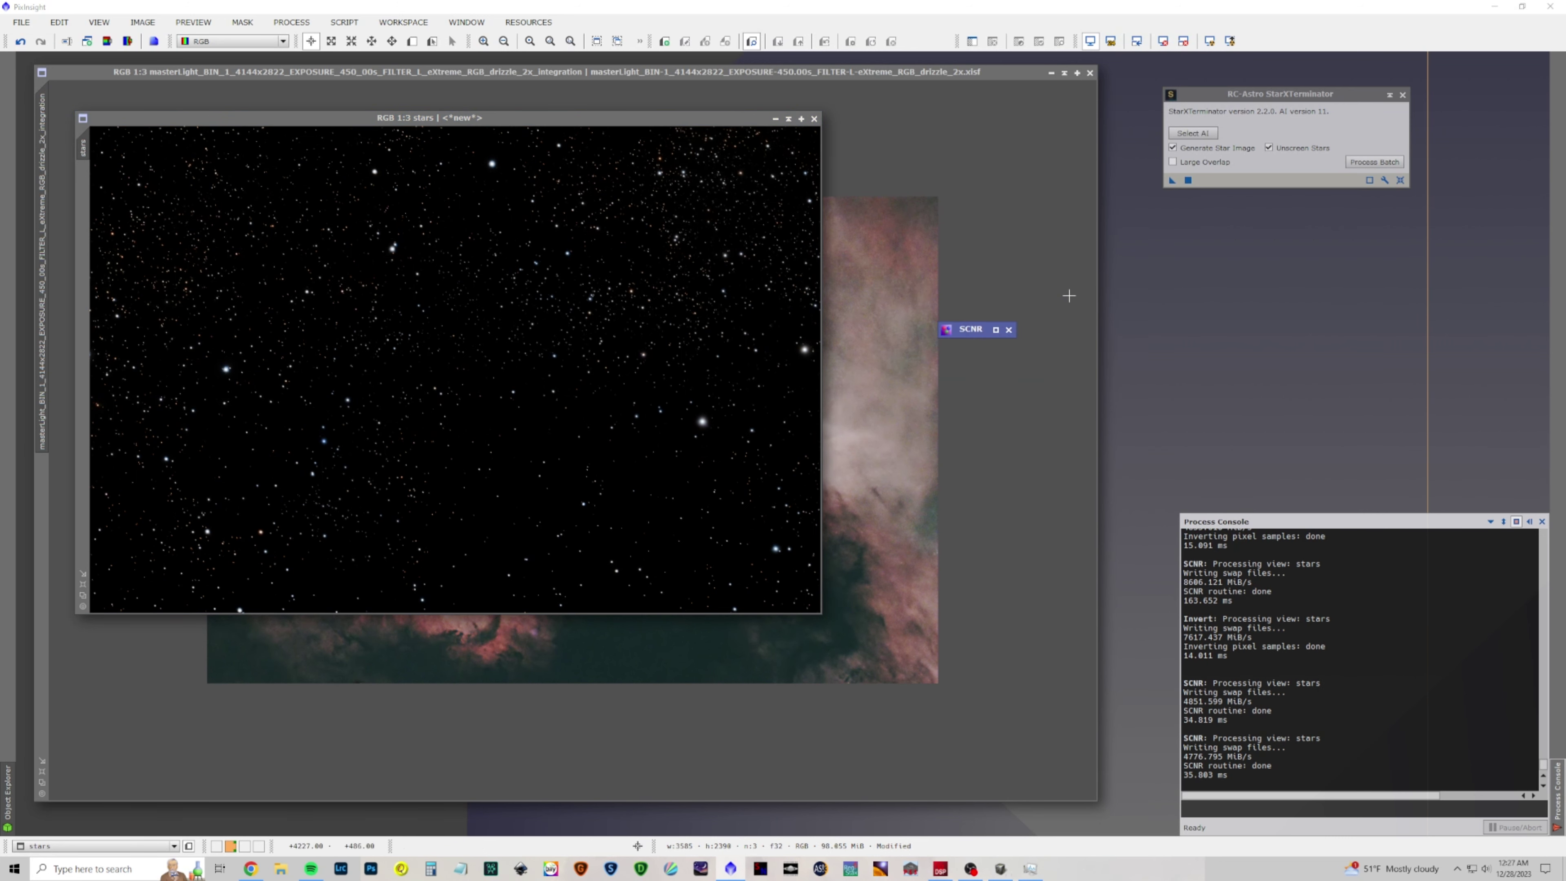
left_click(1008, 329)
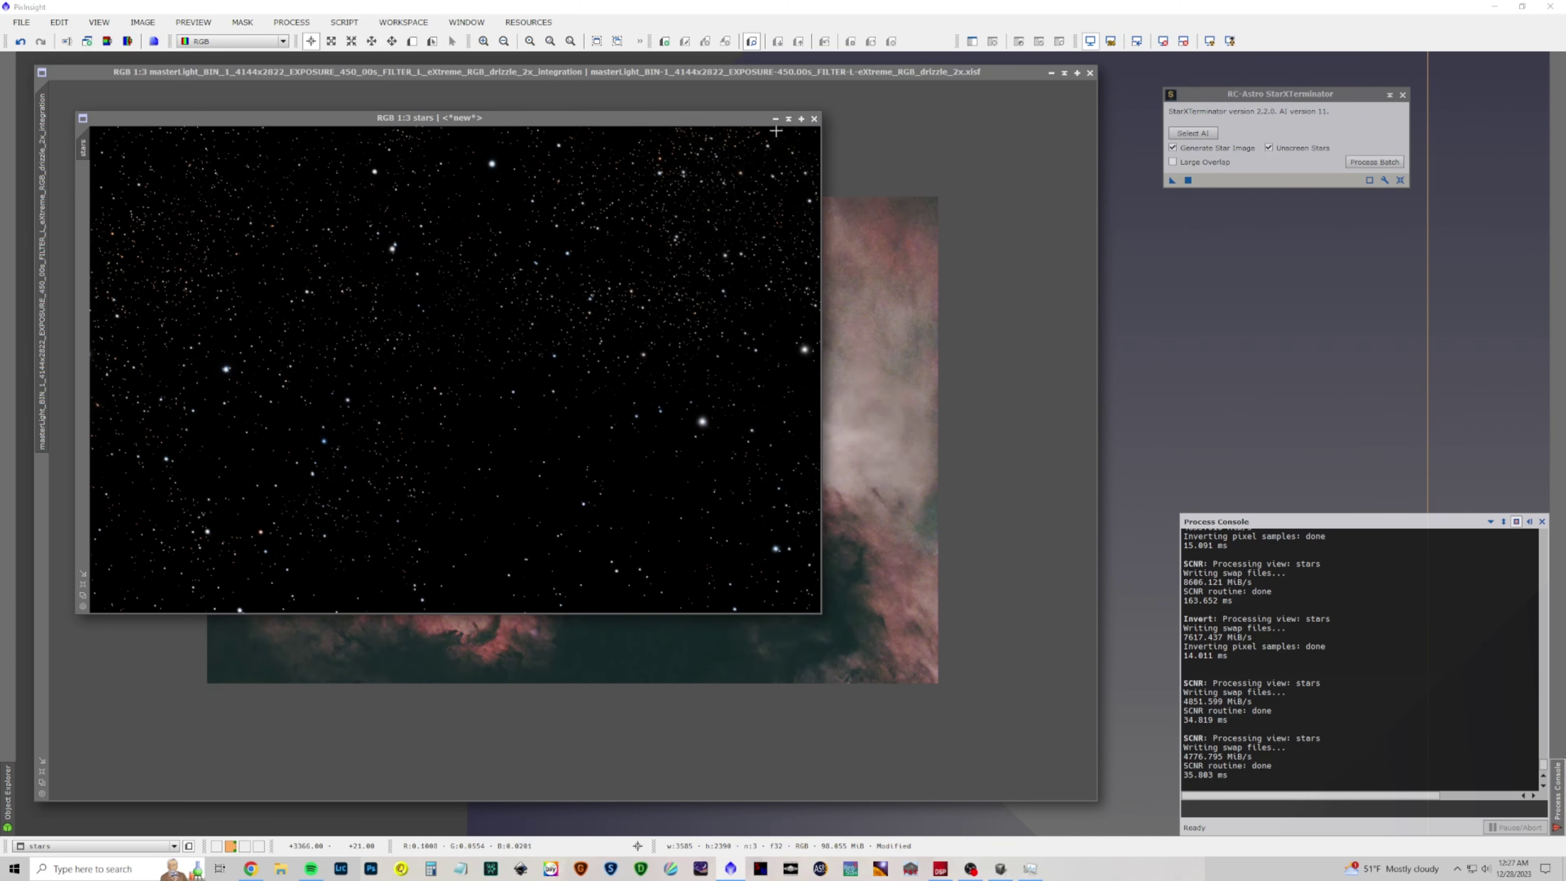
Minimise the stars image, park its icon in a free corner of the workspace, and inspect the starless nebula up close
left_click(774, 119)
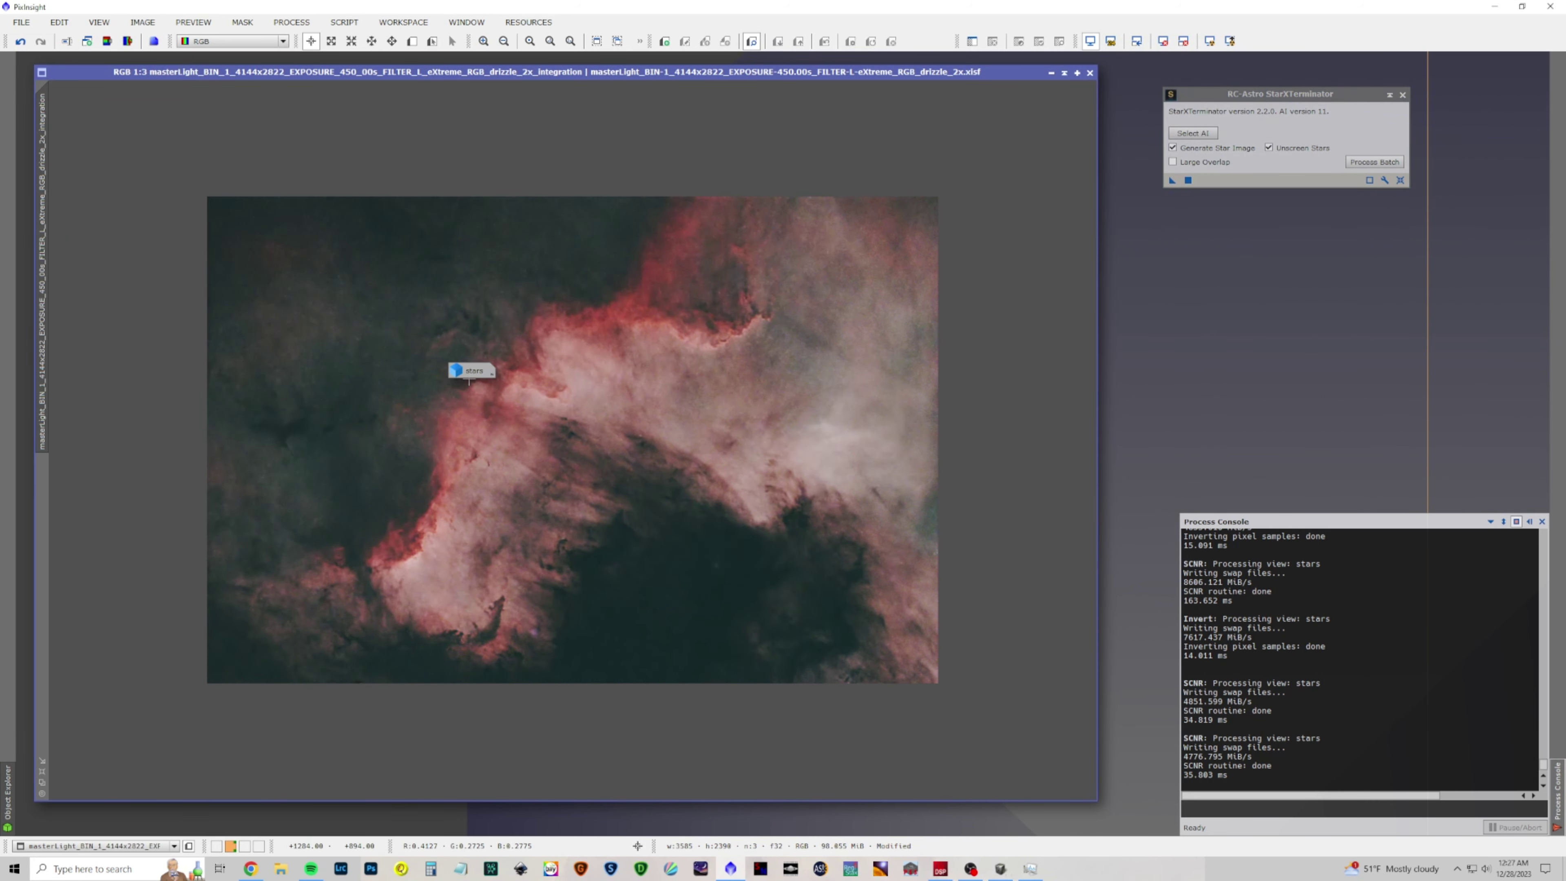
left_click_drag(469, 373, 50, 830)
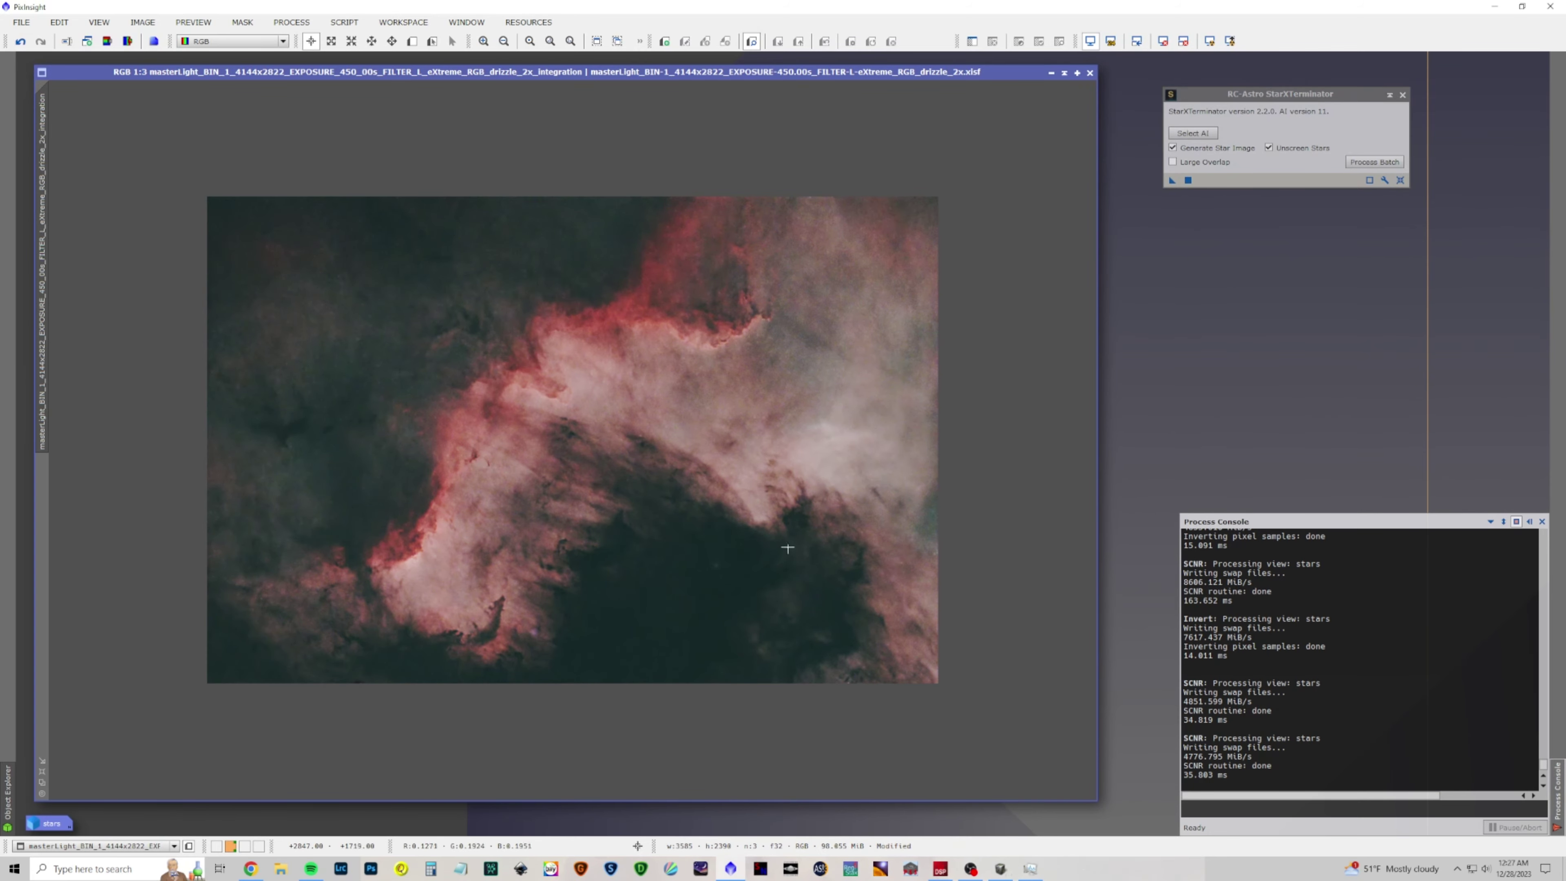
scroll(745, 478, "up", 2)
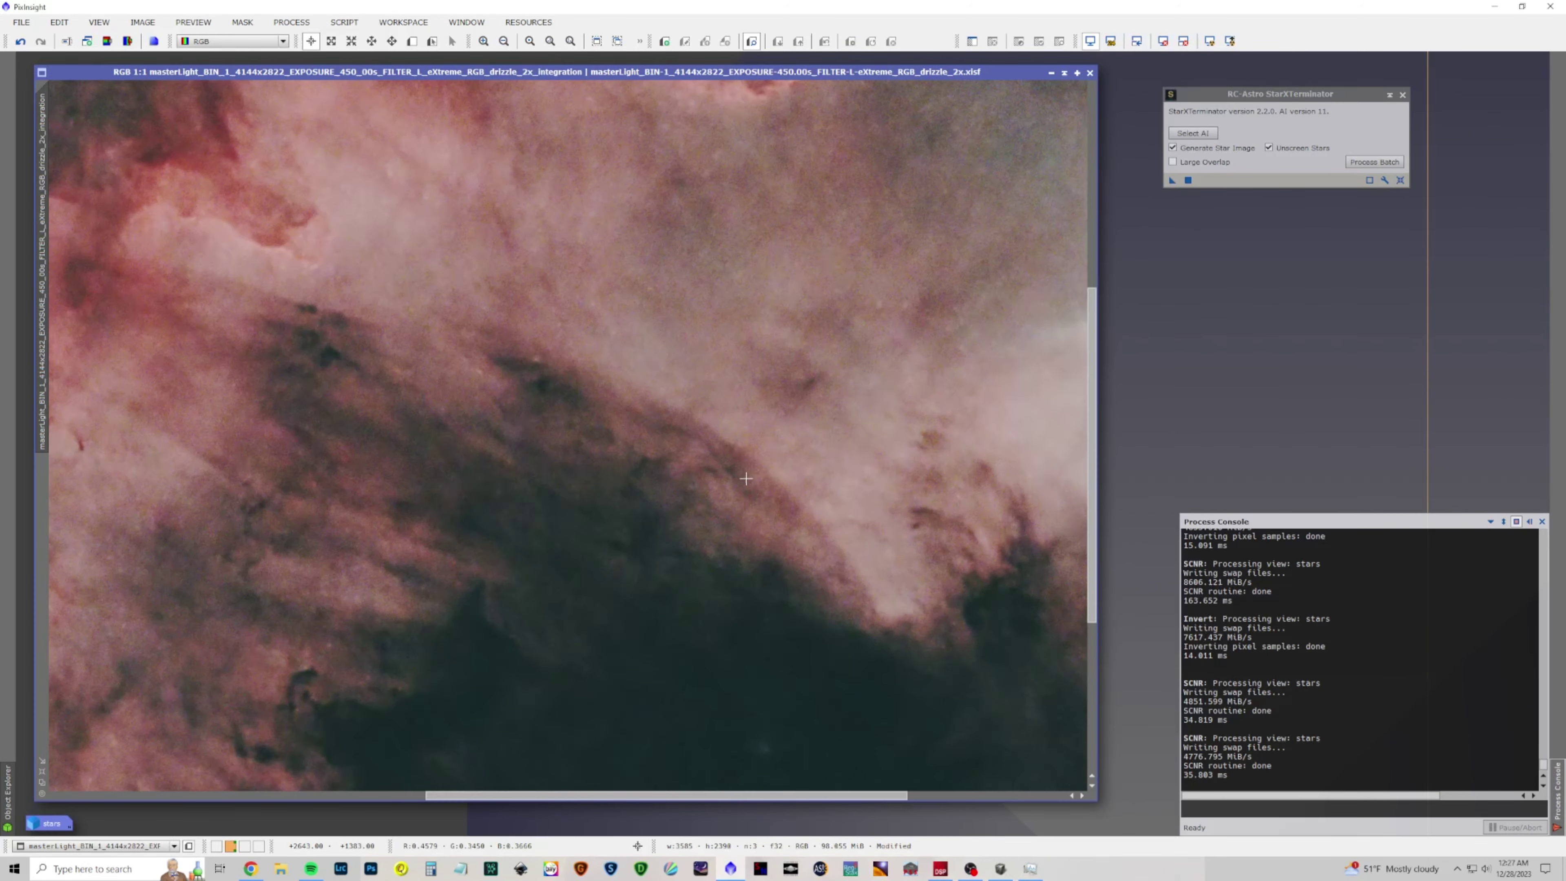
scroll(745, 478, "down", 2)
scroll(745, 478, "up", 2)
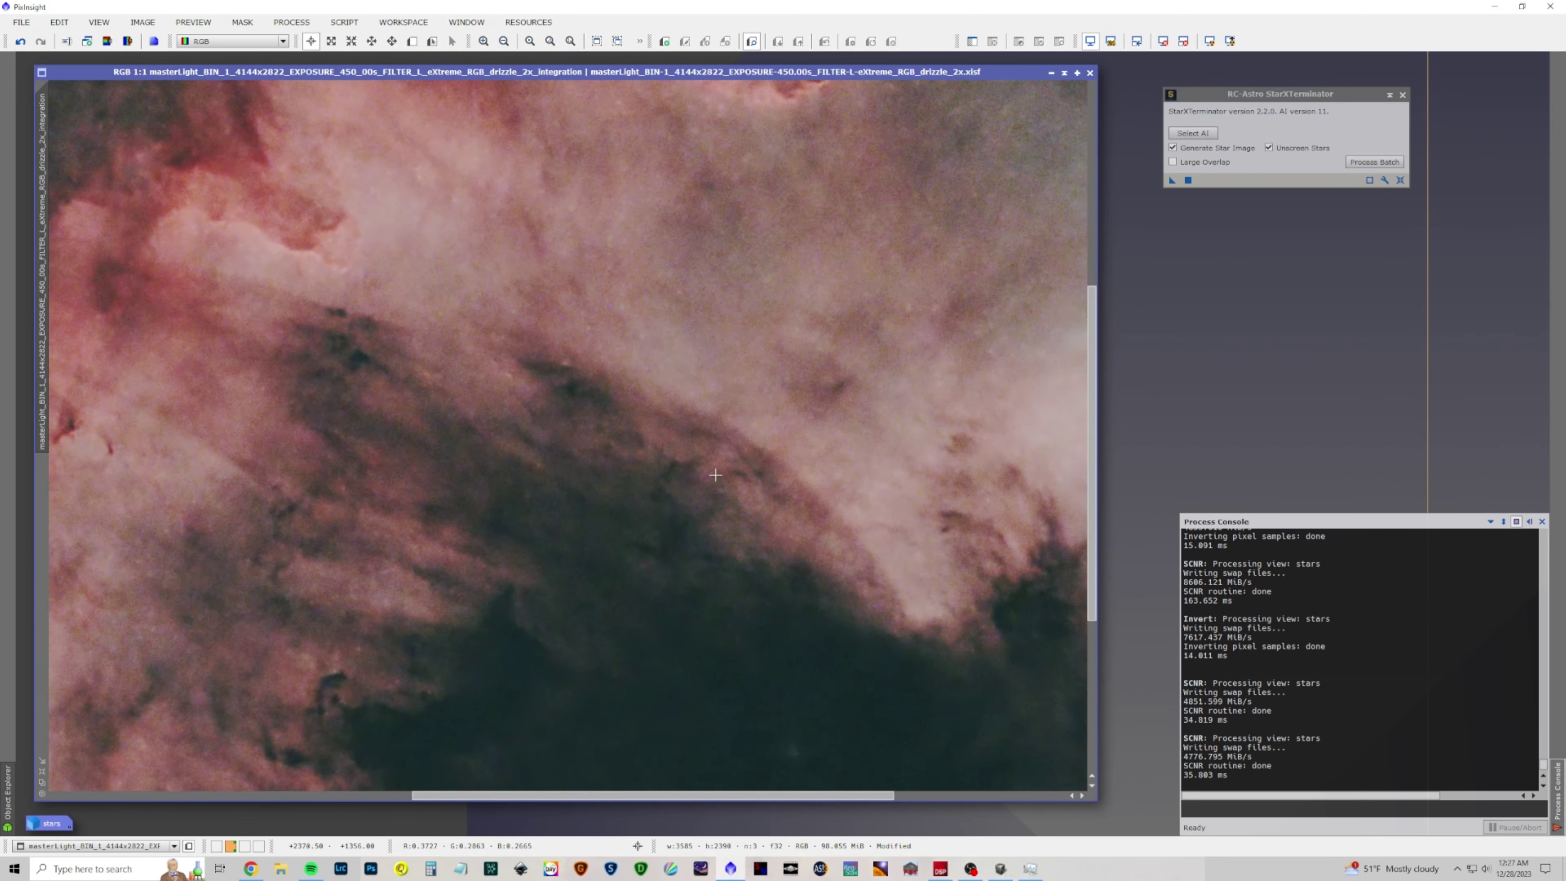
scroll(715, 475, "down", 1)
scroll(715, 475, "down", 1)
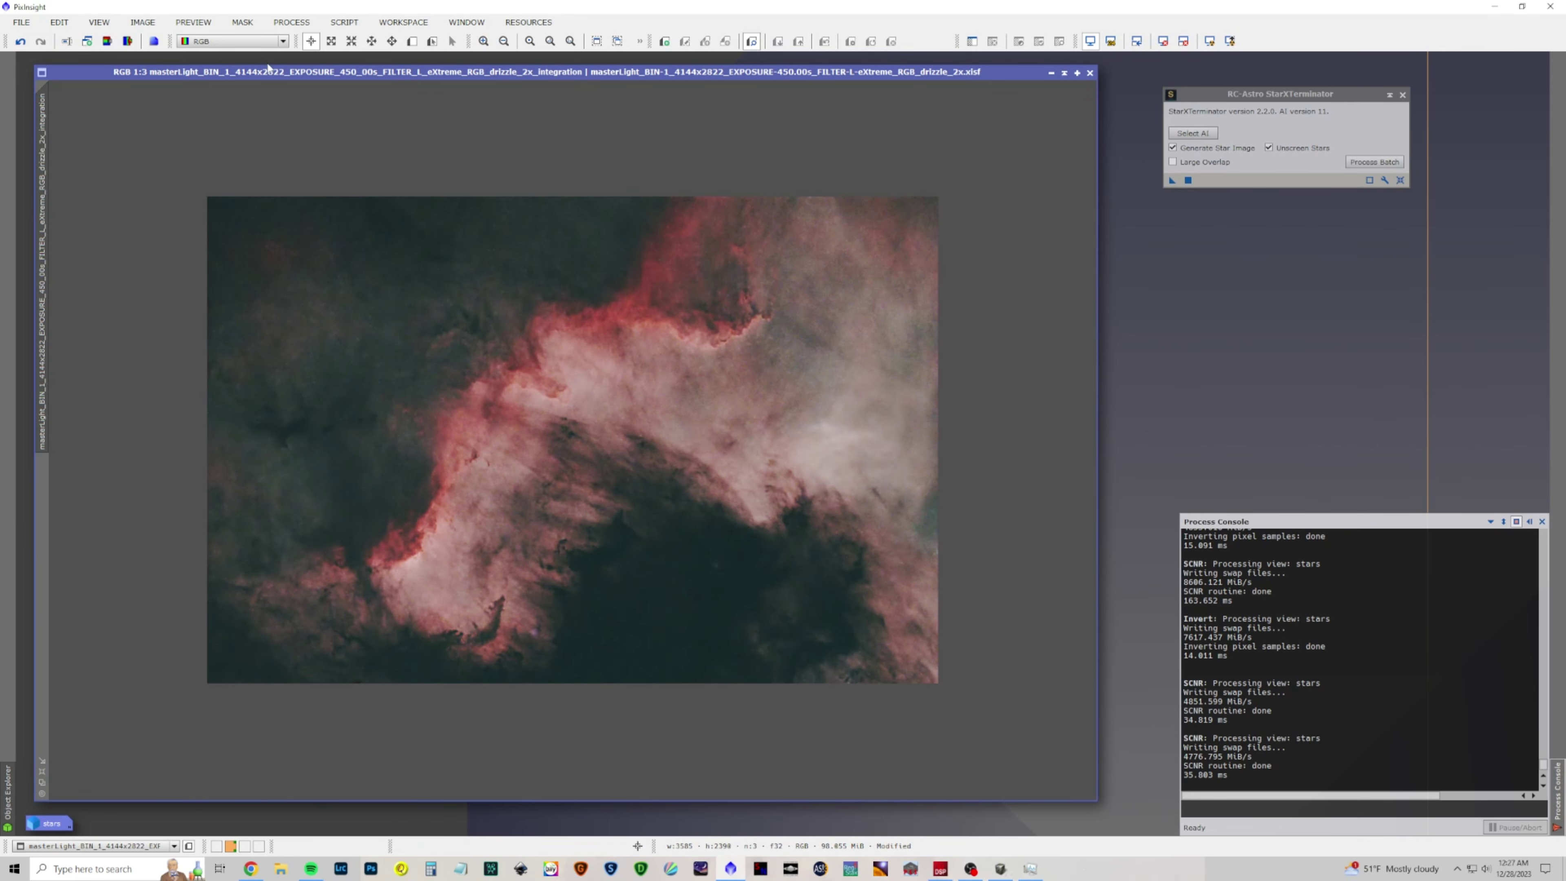
scroll(427, 237, "up", 1)
scroll(427, 239, "down", 1)
Apply GeneralizedHyperbolicStretch to the starless nebula with stretch factor 0.420, local intensity about 1 and symmetry point about 0.635, and reset the tool
left_click(291, 22)
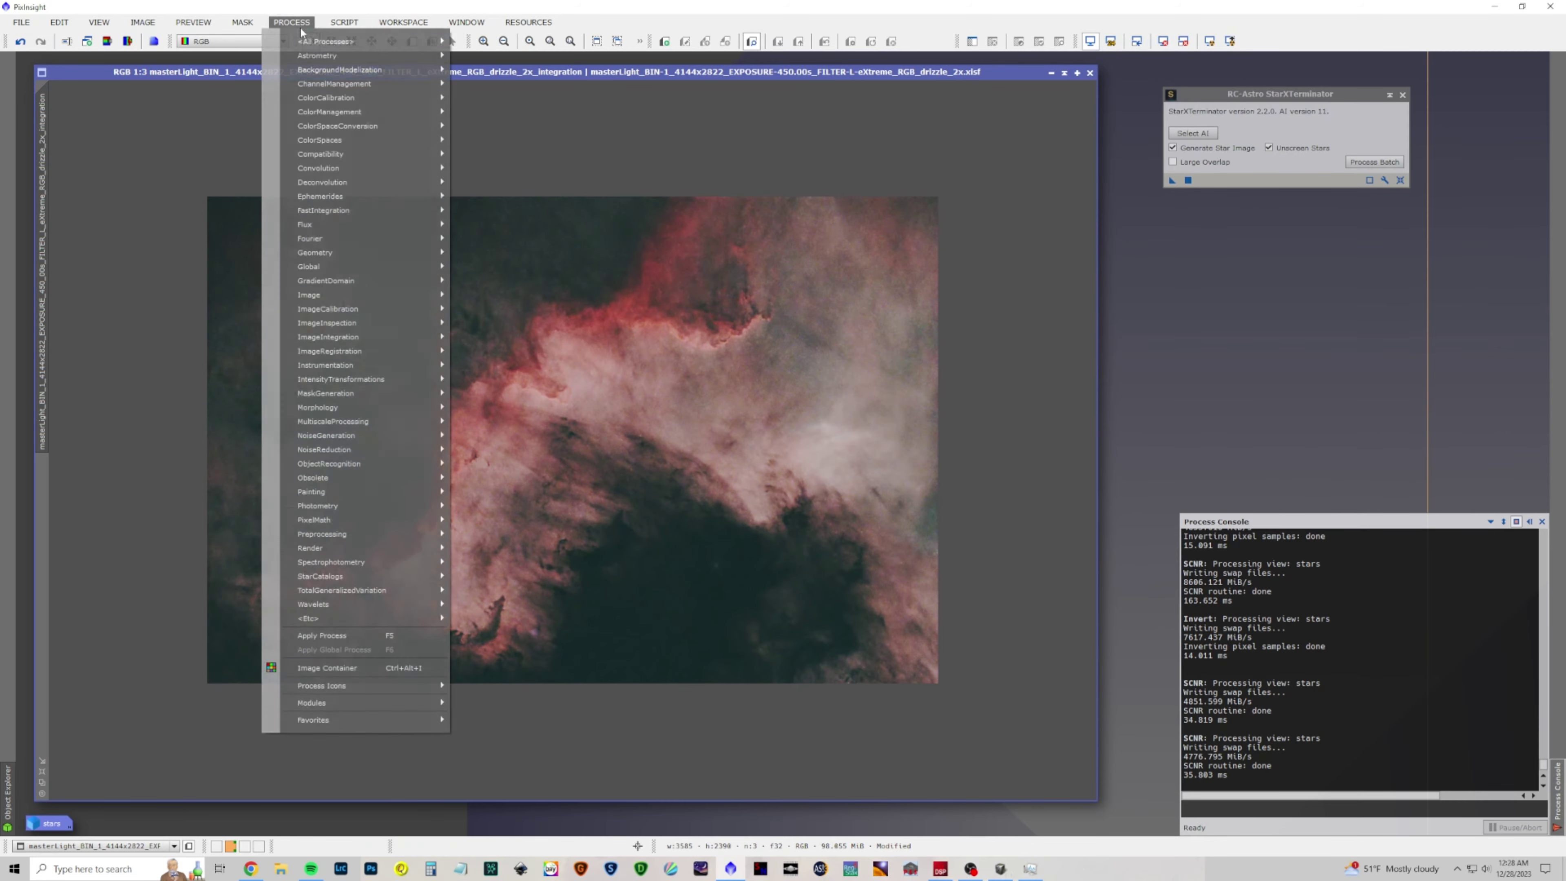
mouse_move(314, 42)
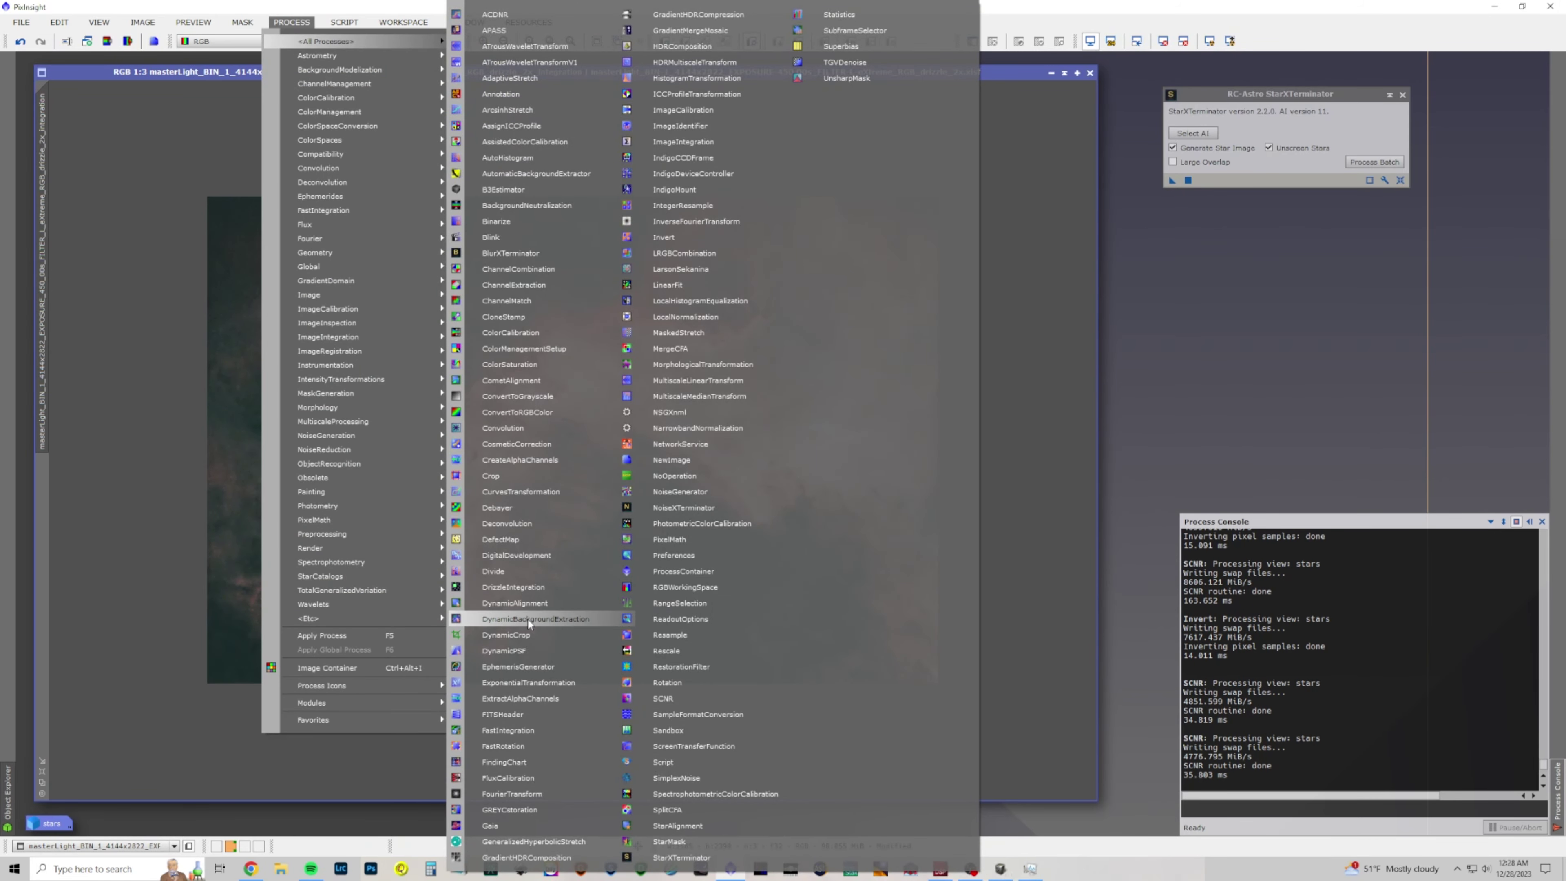
left_click(531, 841)
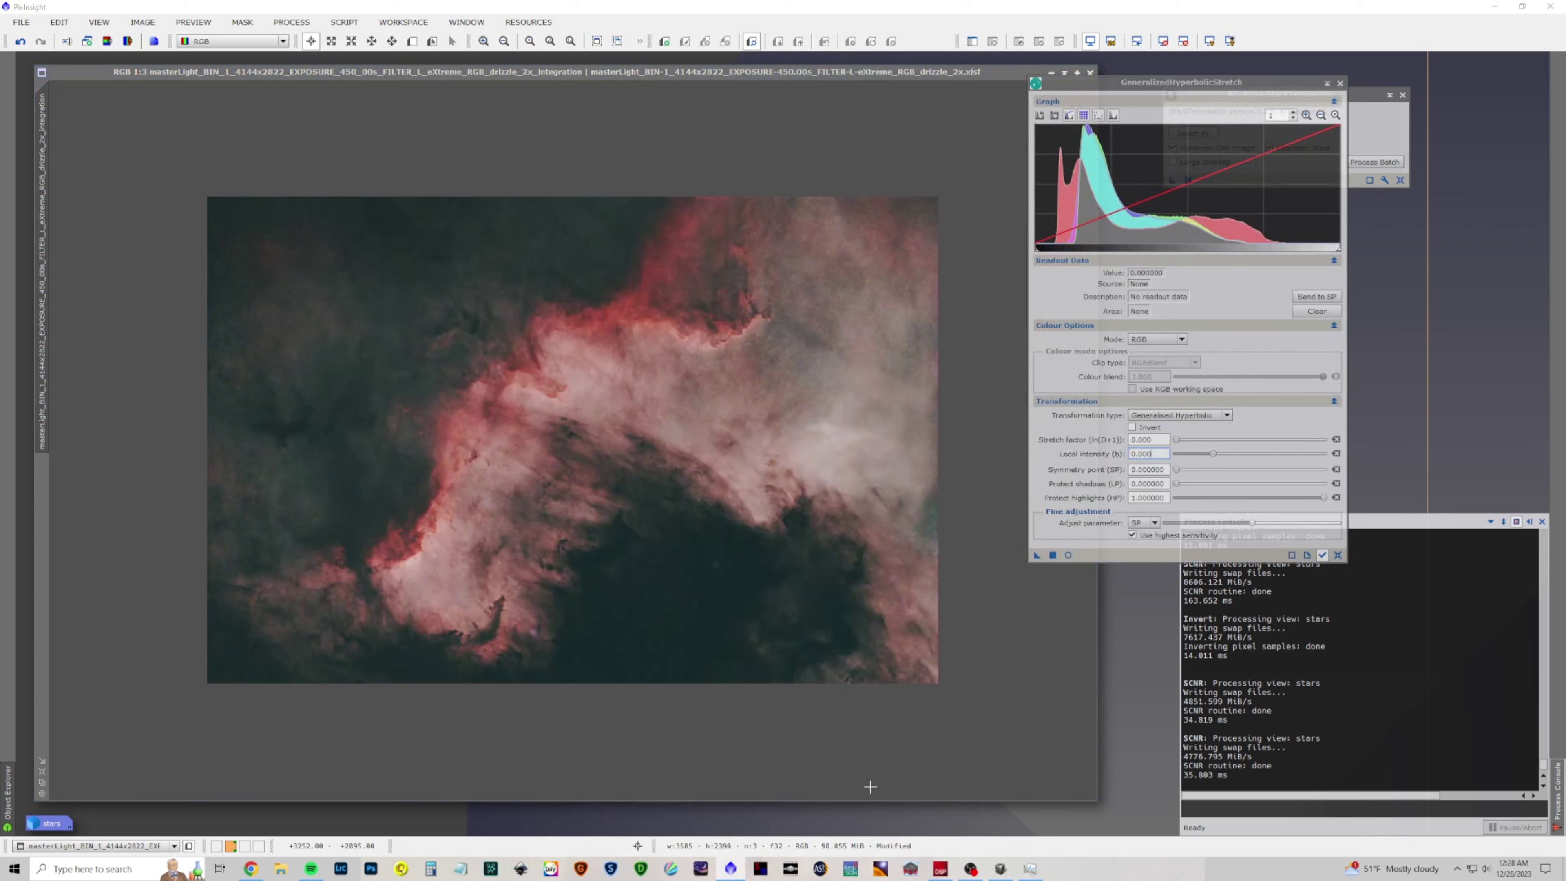
left_click(1229, 203)
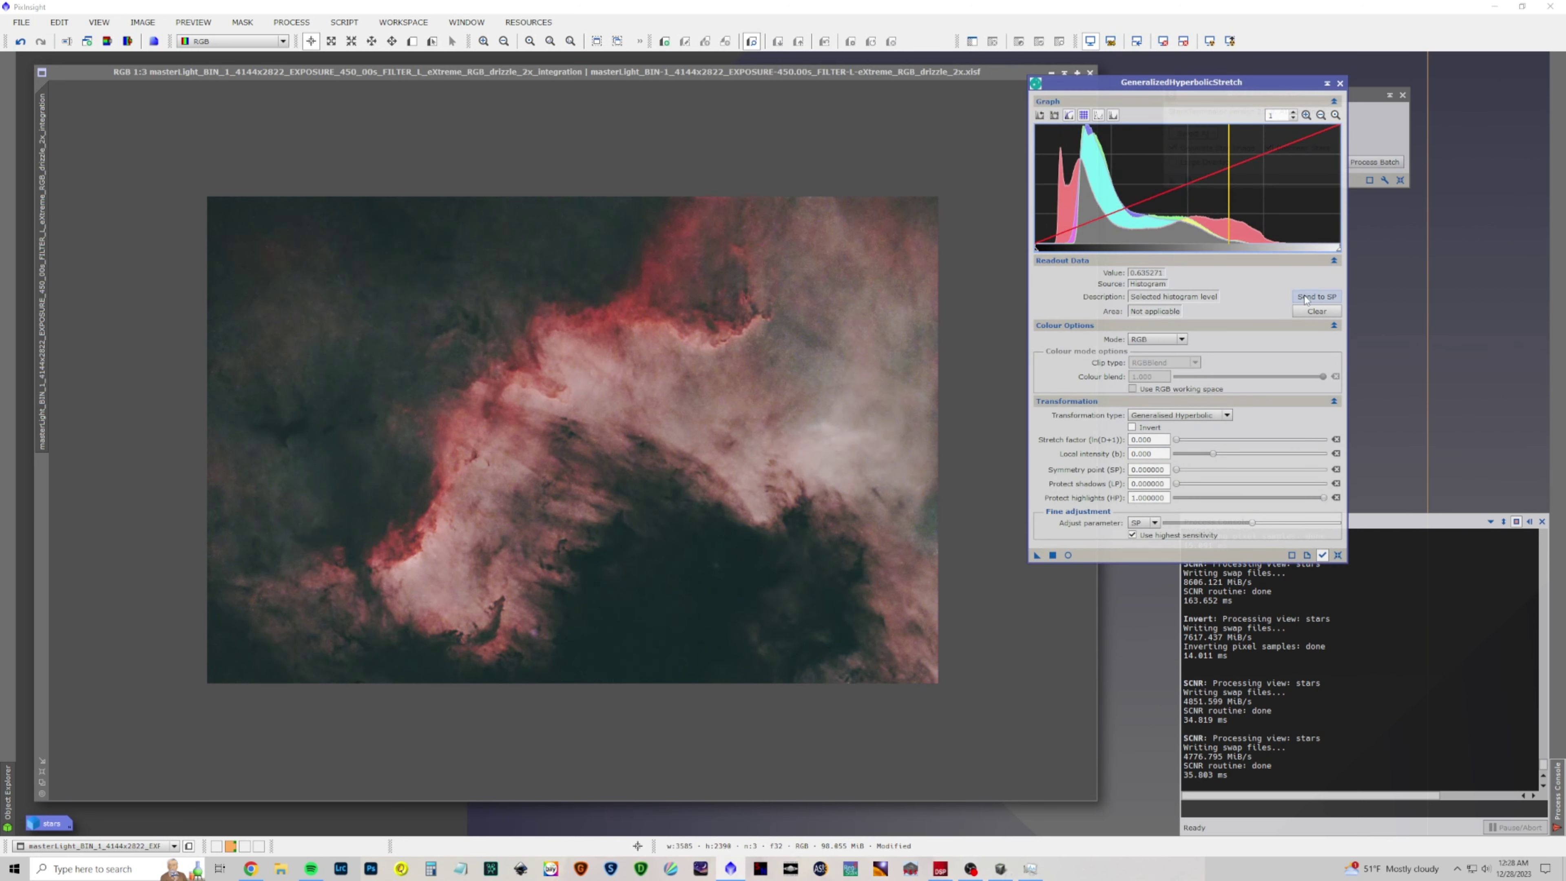
left_click(1316, 296)
left_click_drag(1176, 440, 1180, 441)
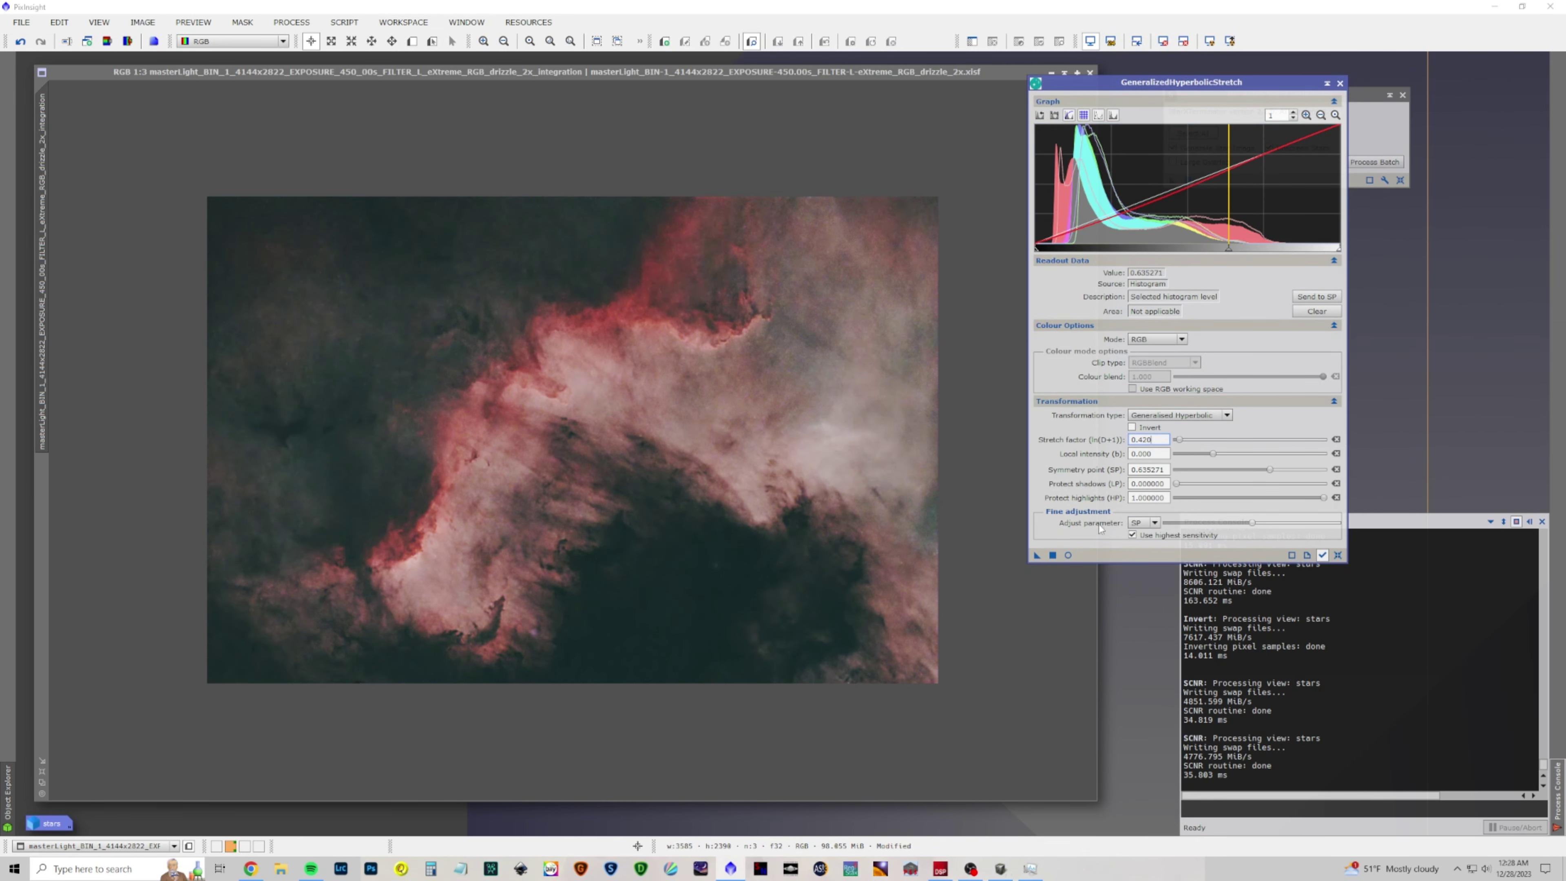
left_click(1068, 555)
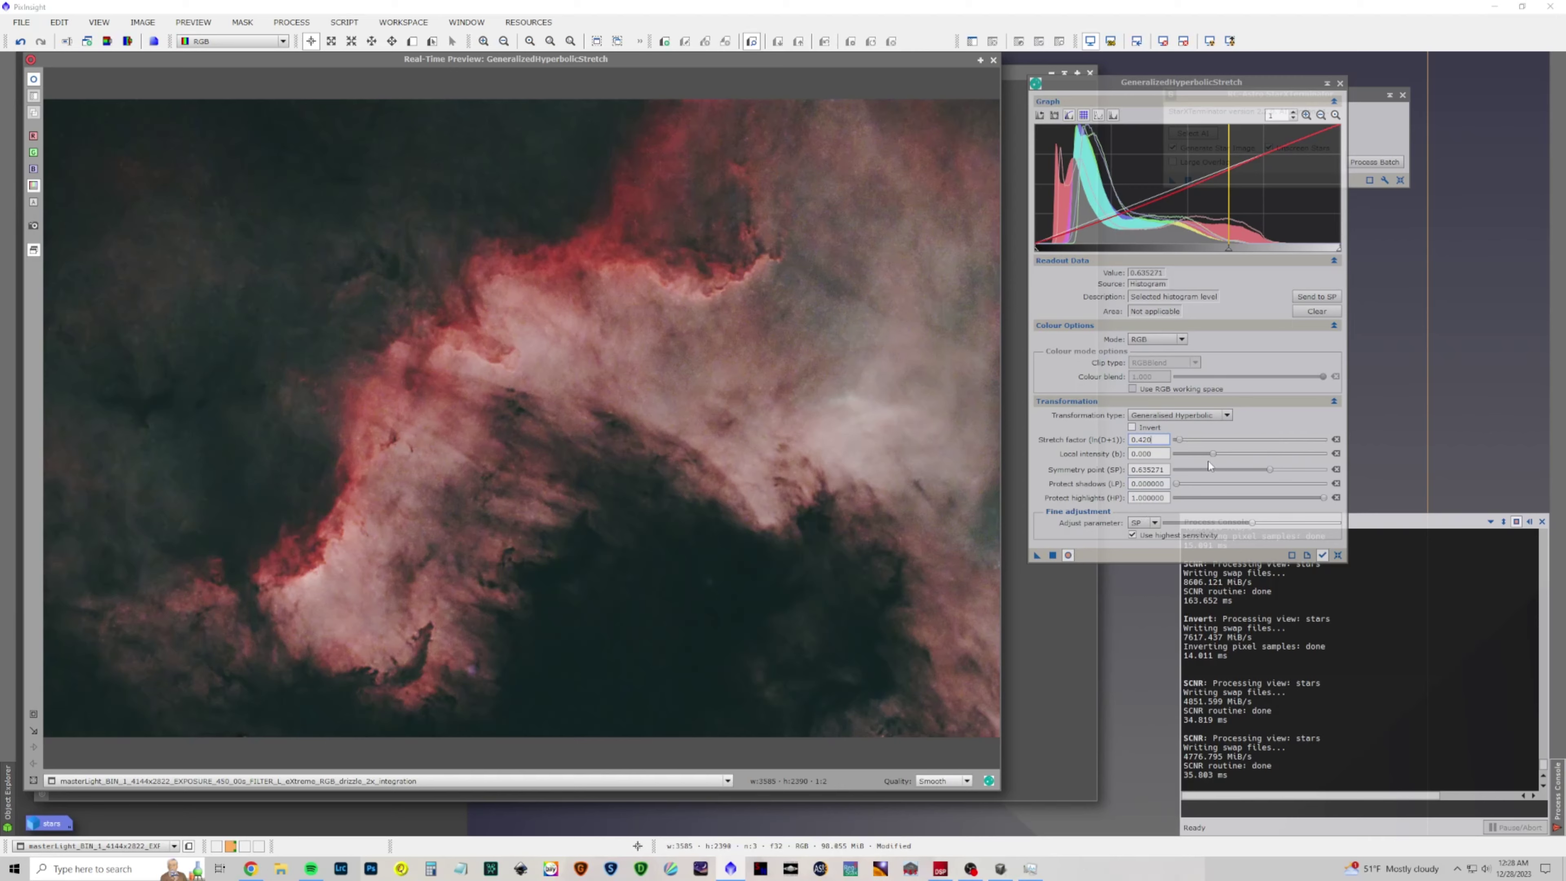
mouse_move(1212, 454)
left_mouse_down()
mouse_move(1193, 453)
mouse_move(1221, 457)
left_mouse_up()
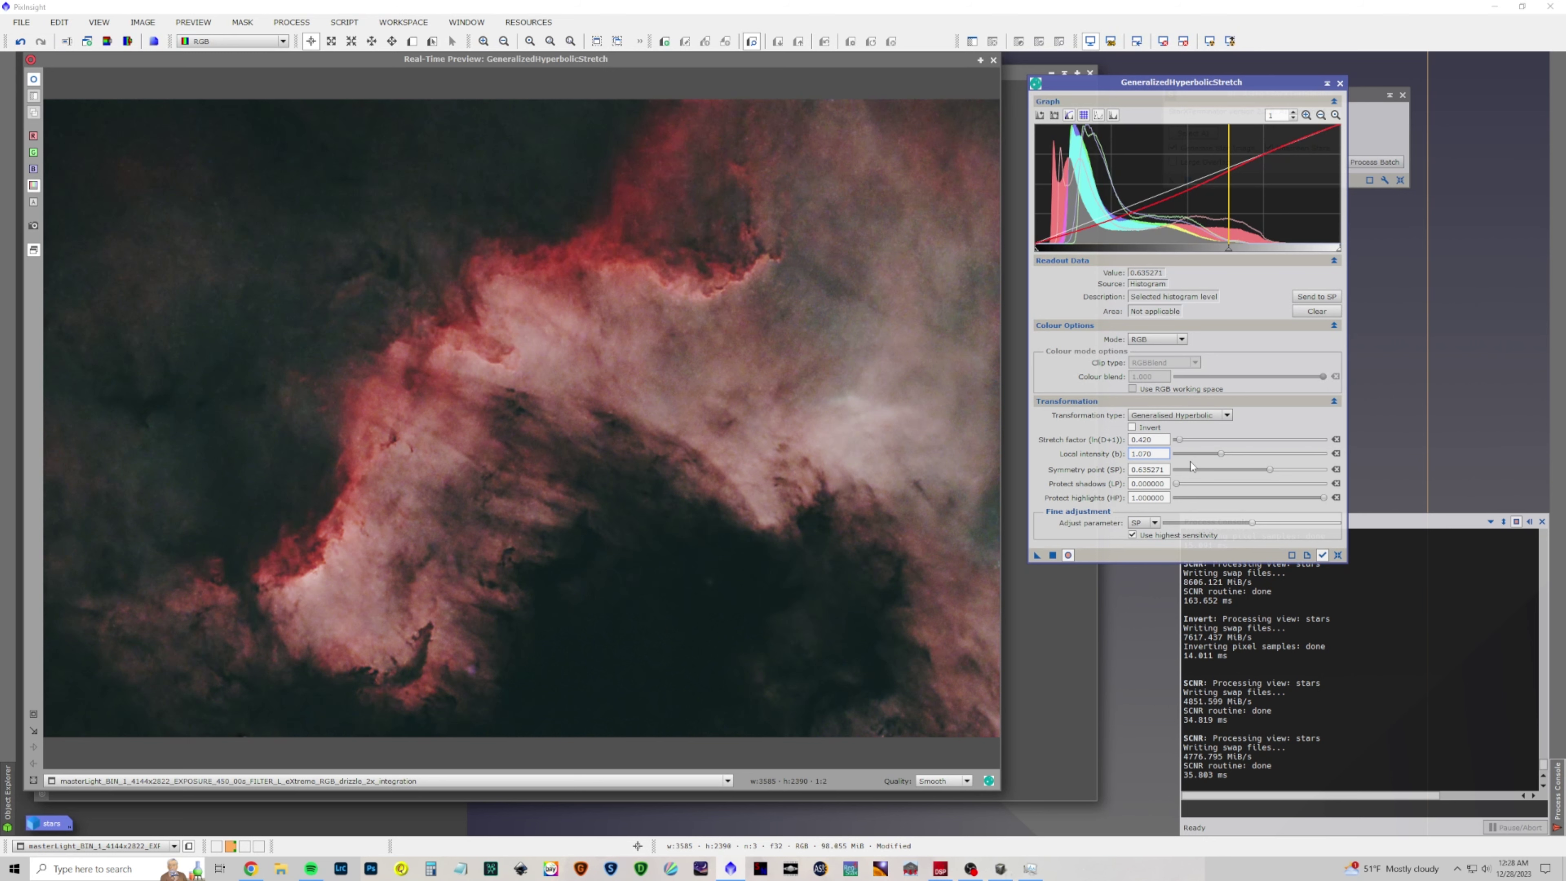
left_click(1054, 555)
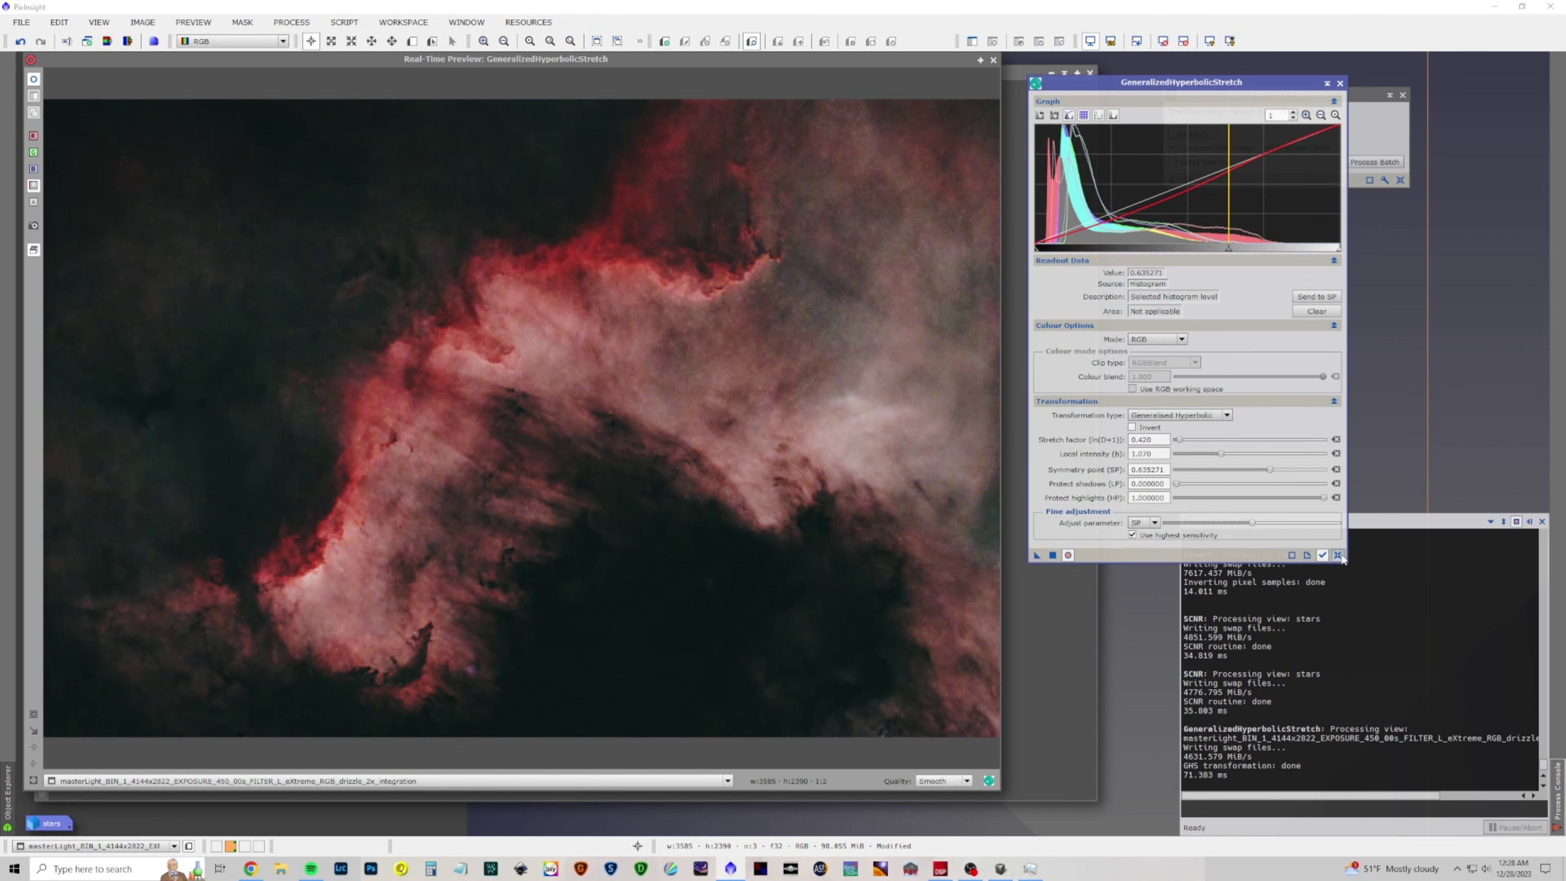
left_click(1306, 556)
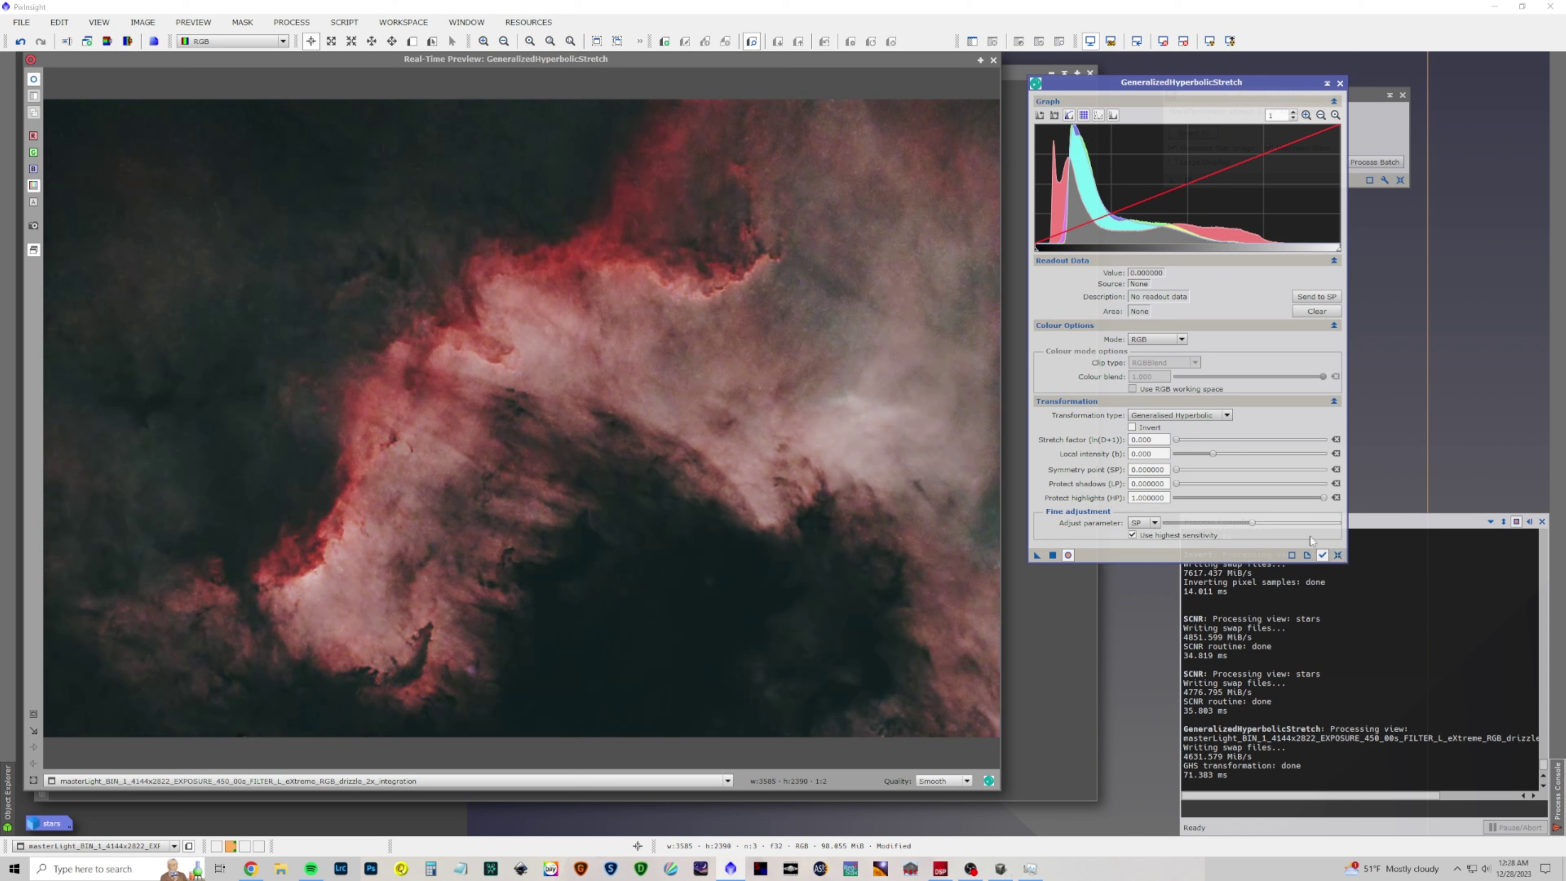
left_click(1054, 174)
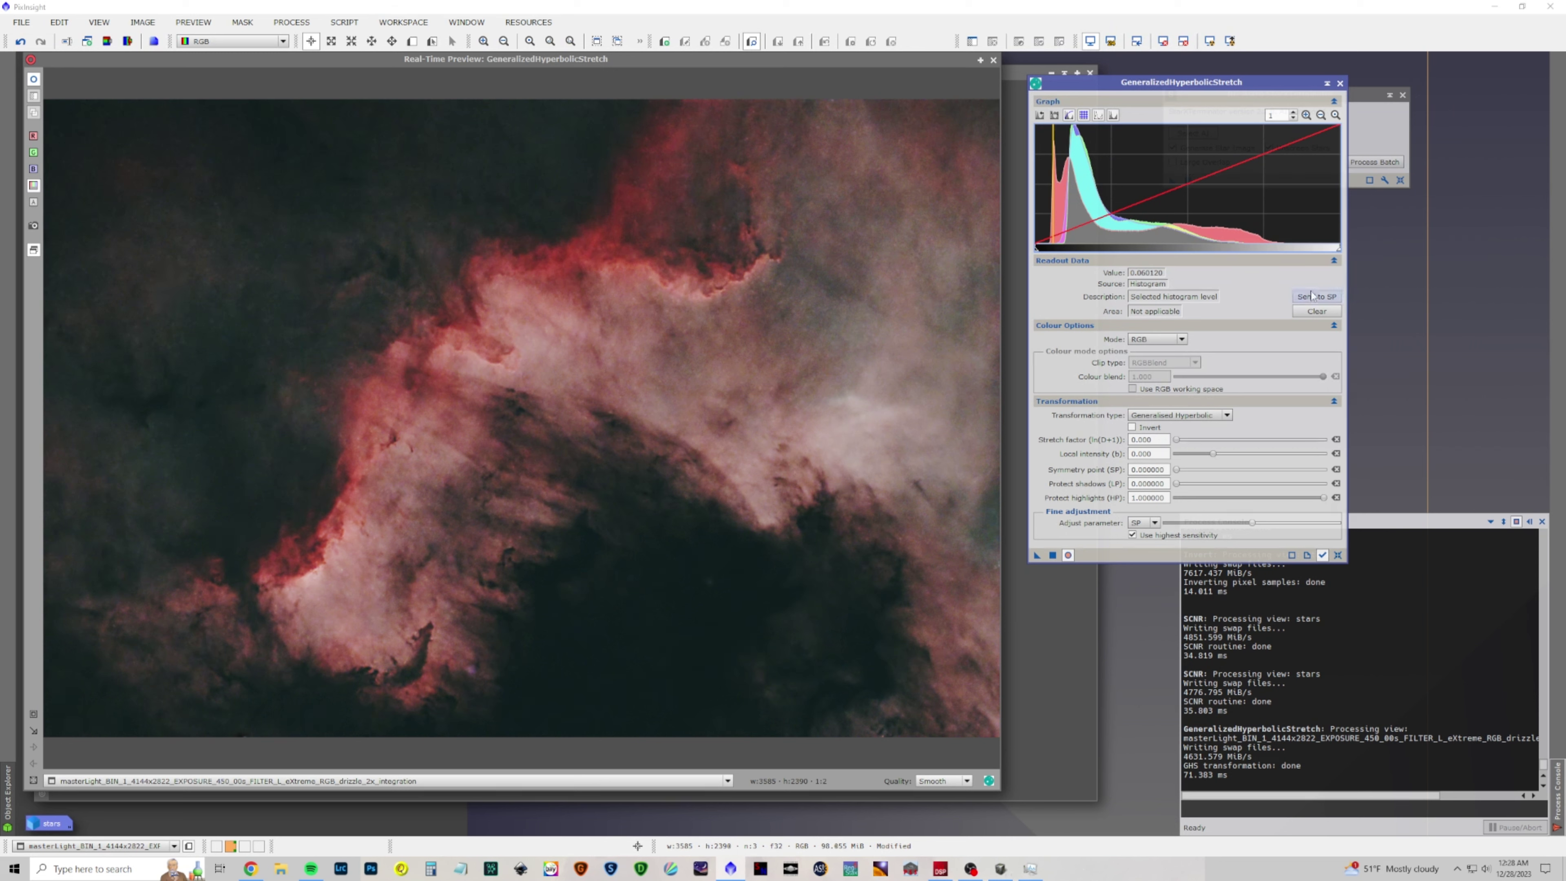
left_click_drag(1179, 443, 1184, 439)
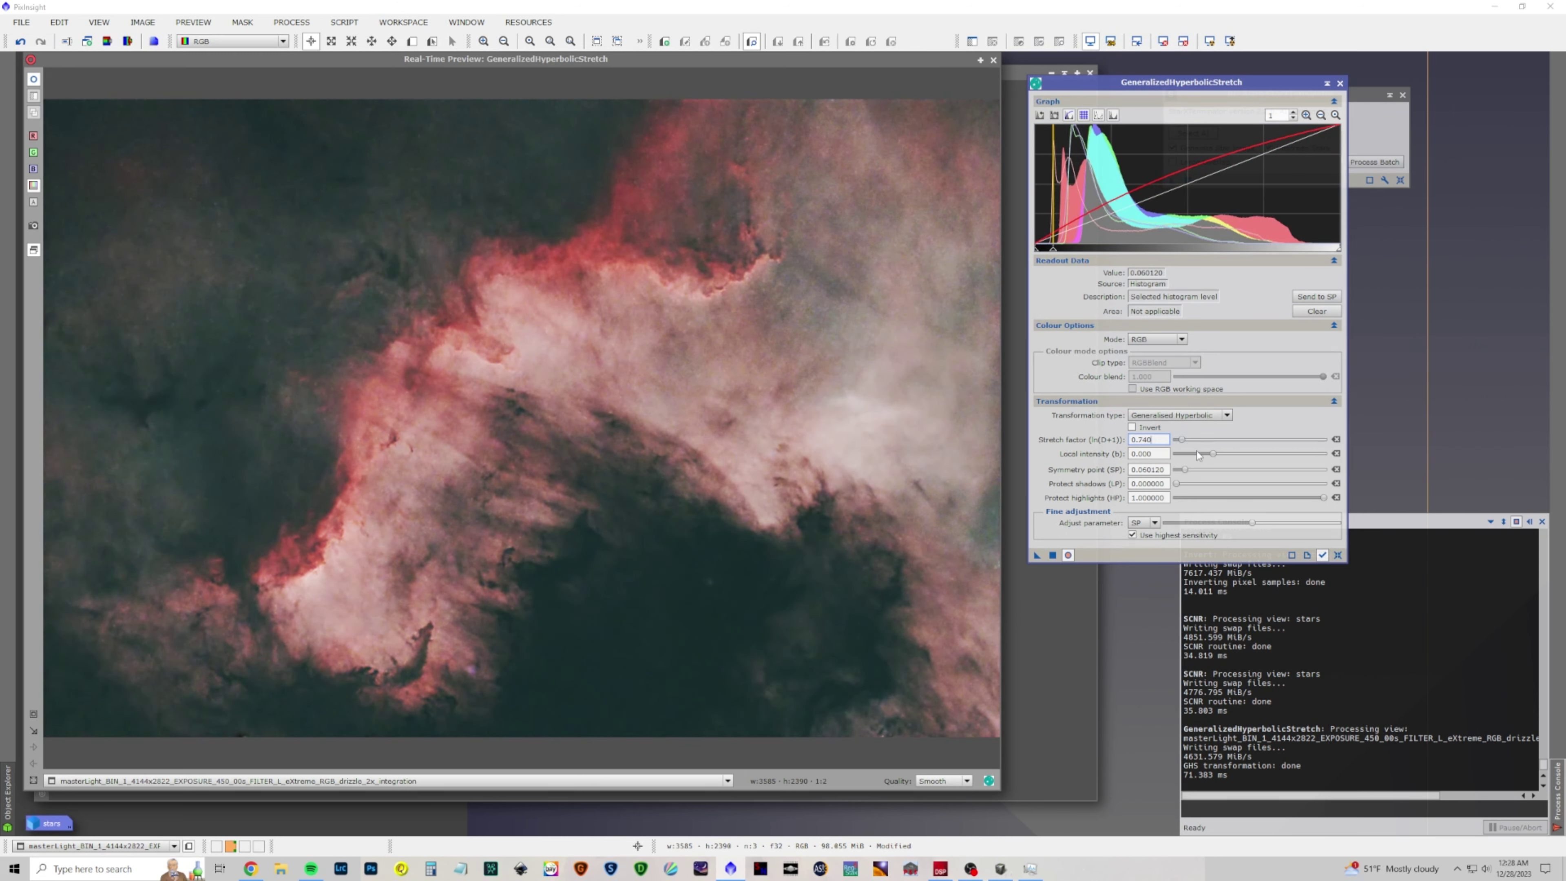
left_click(1196, 453)
left_click_drag(1194, 454, 1175, 454)
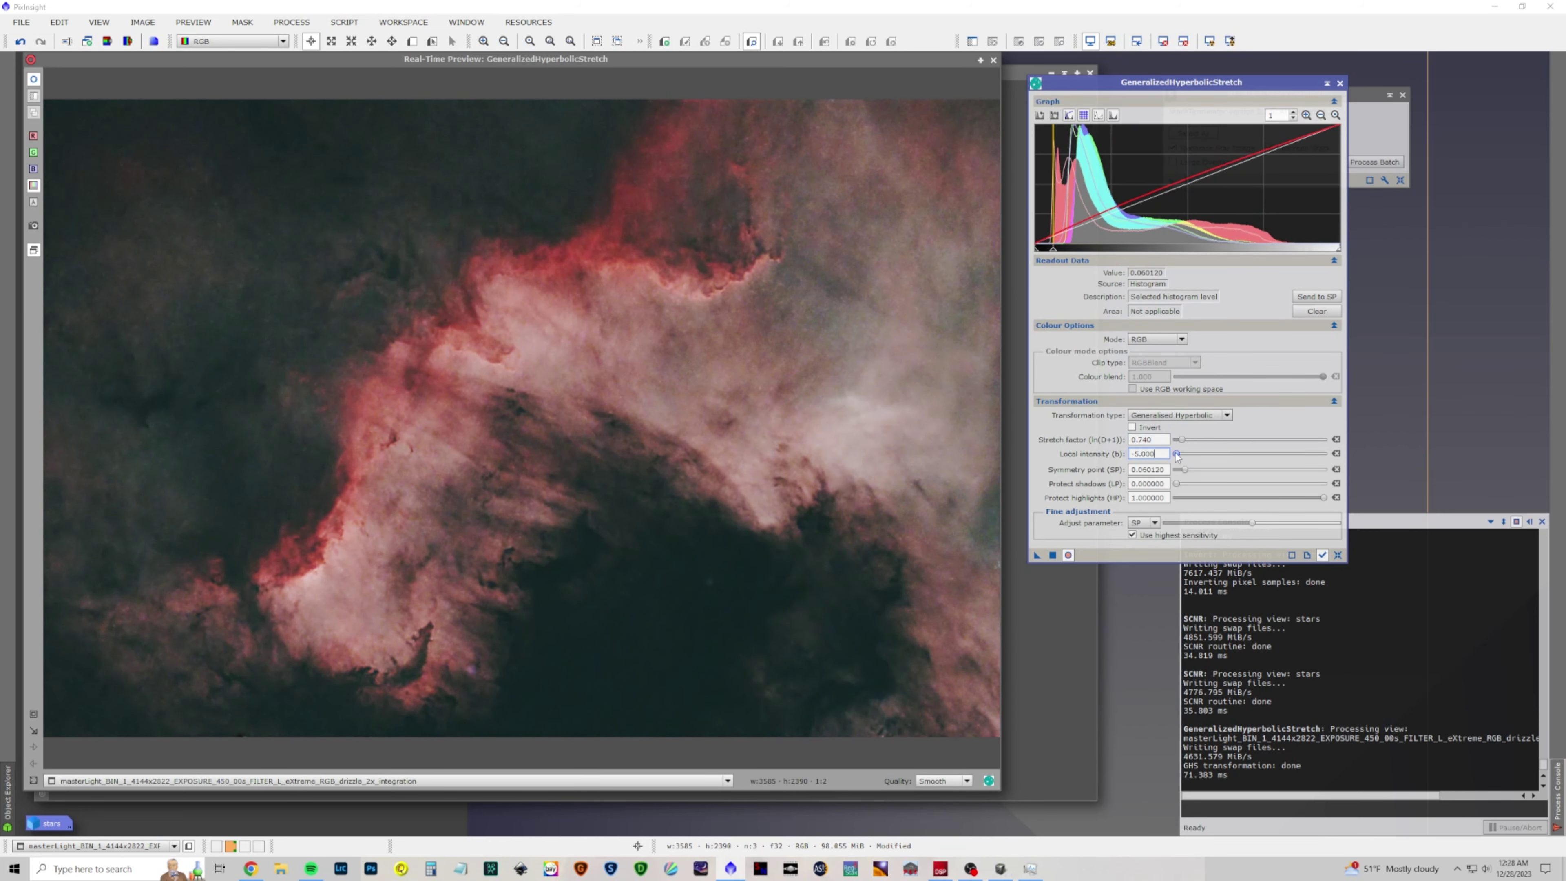
left_click(1337, 554)
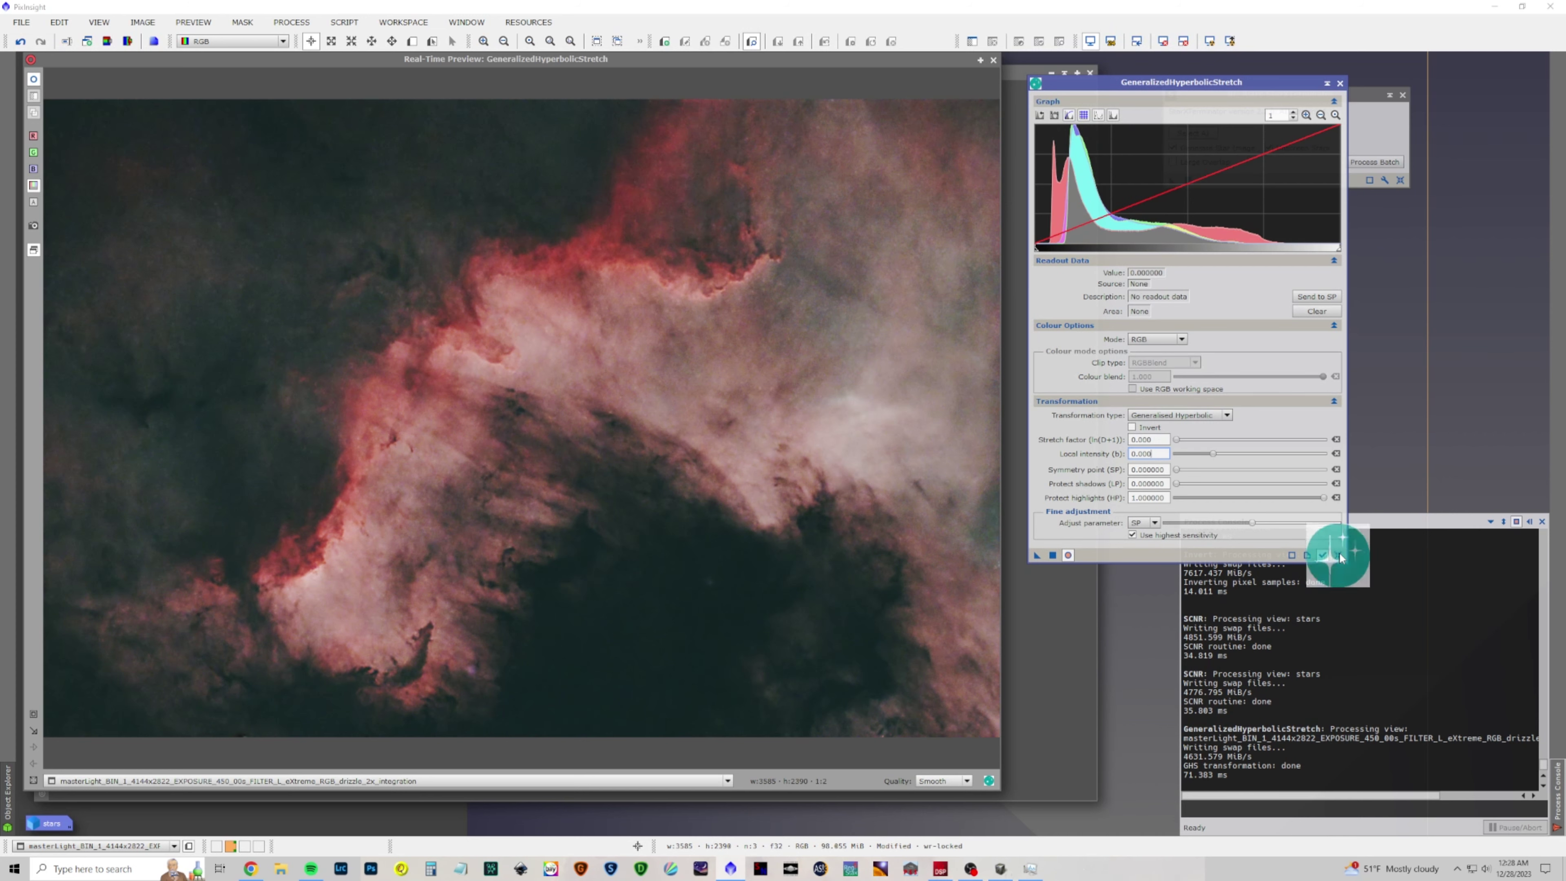
Close the GeneralizedHyperbolicStretch tool and its real-time preview
left_click(1339, 84)
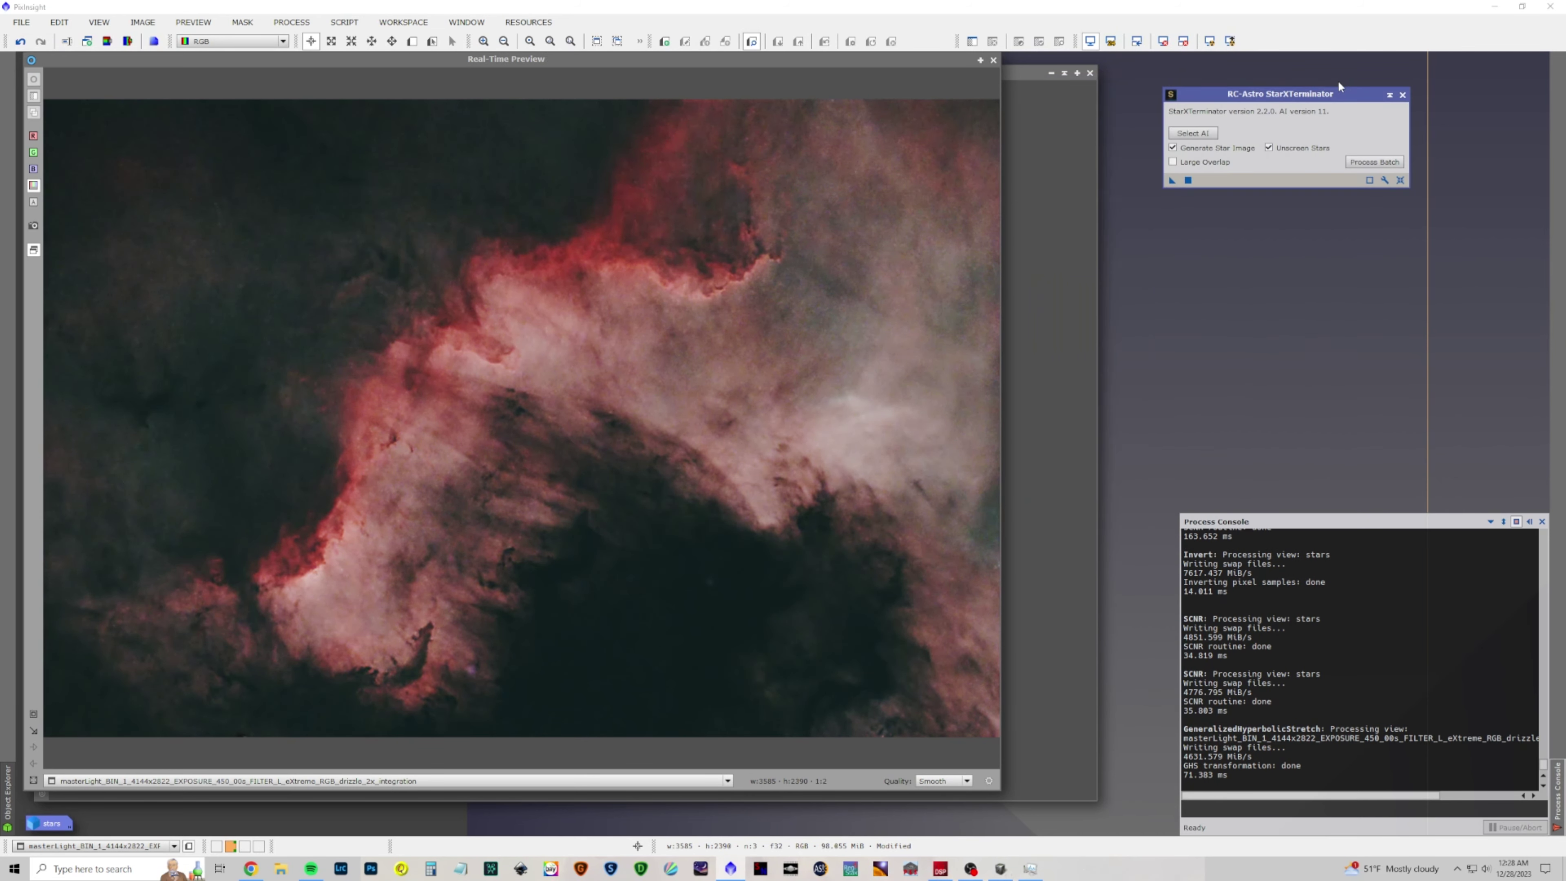
left_click(993, 60)
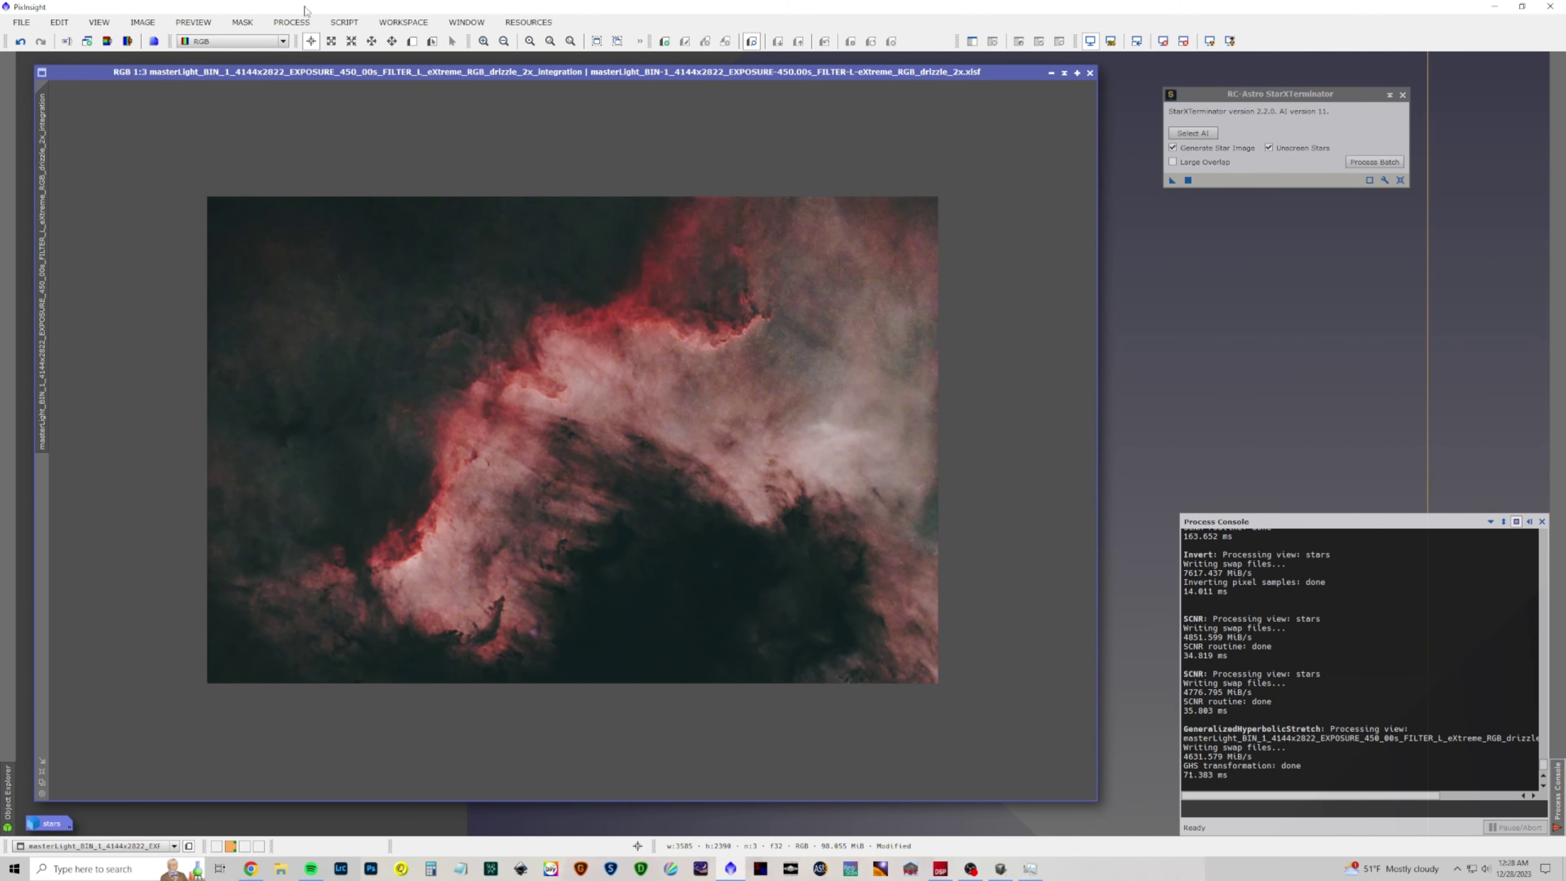
Open NarrowbandNormalization with a real-time preview of the nebula and set its lightness to Ha
left_click(294, 22)
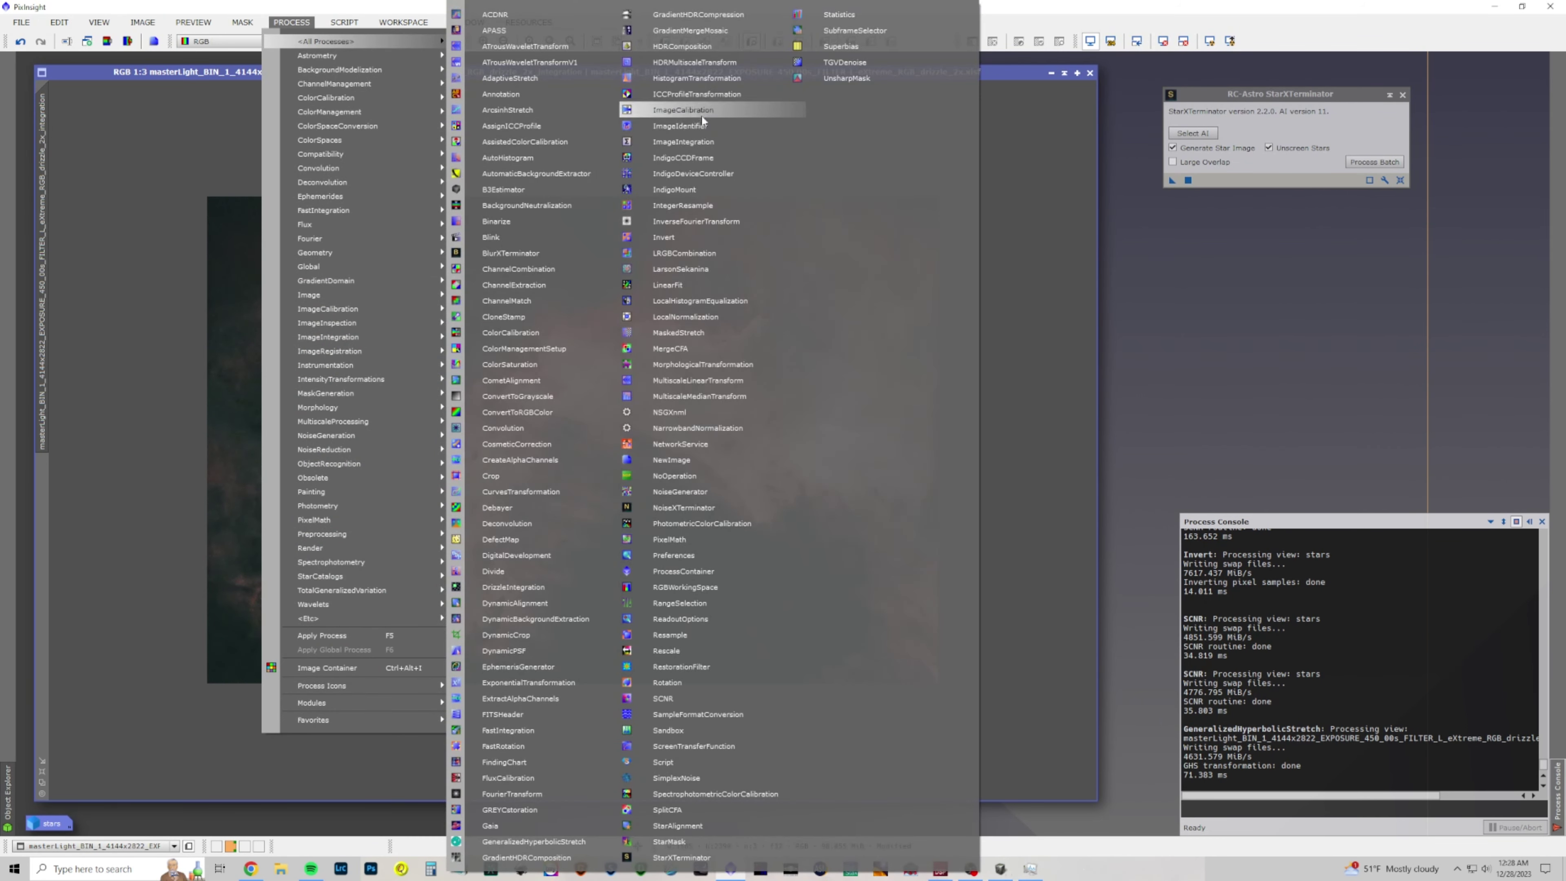
left_click(691, 428)
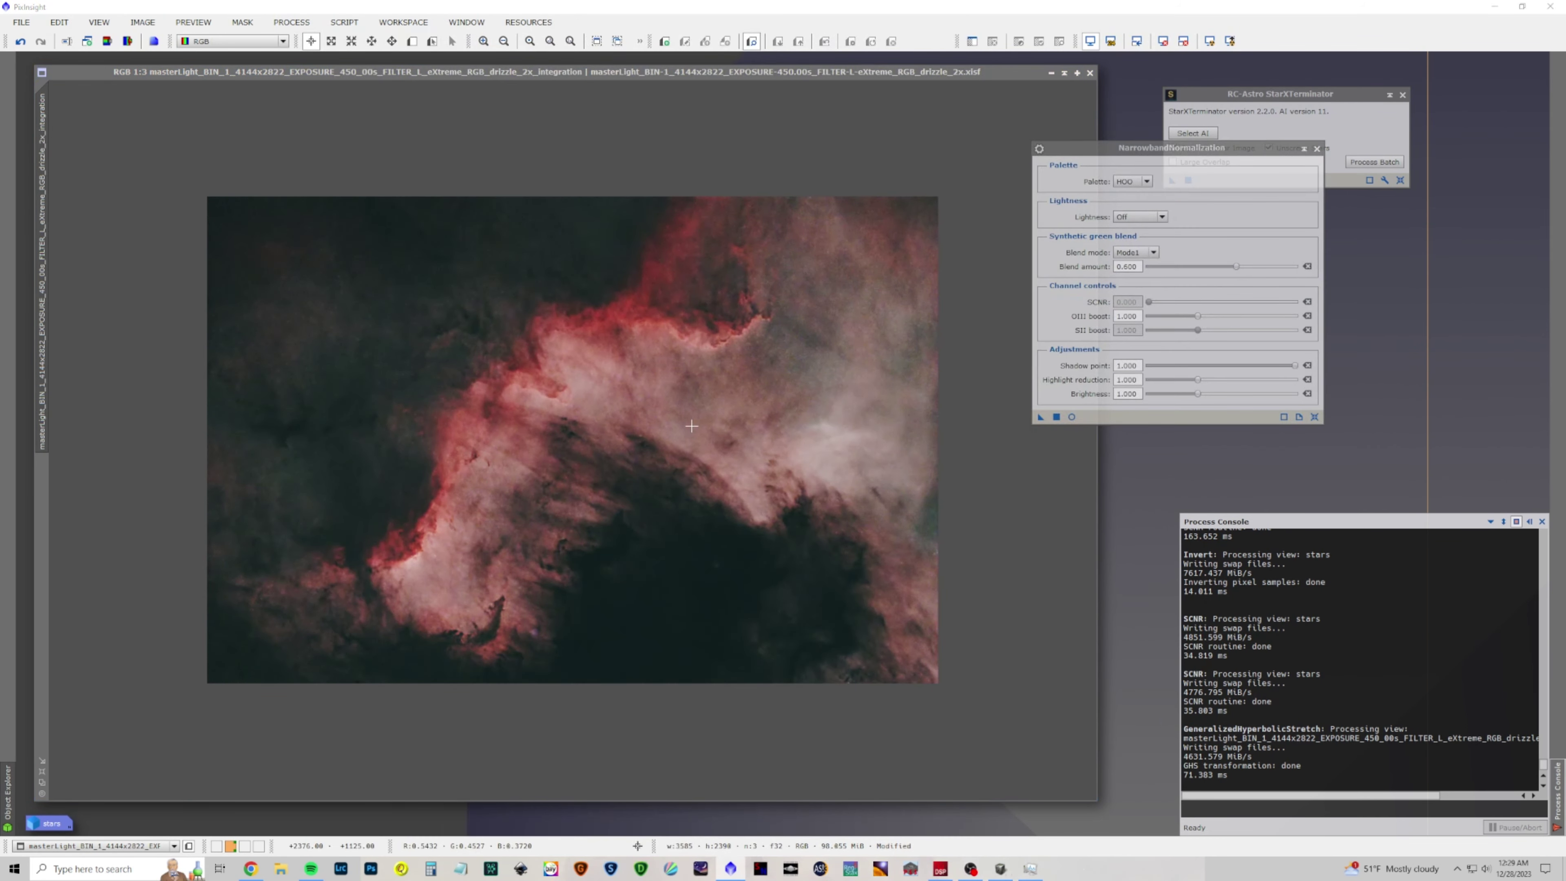
left_click(1071, 417)
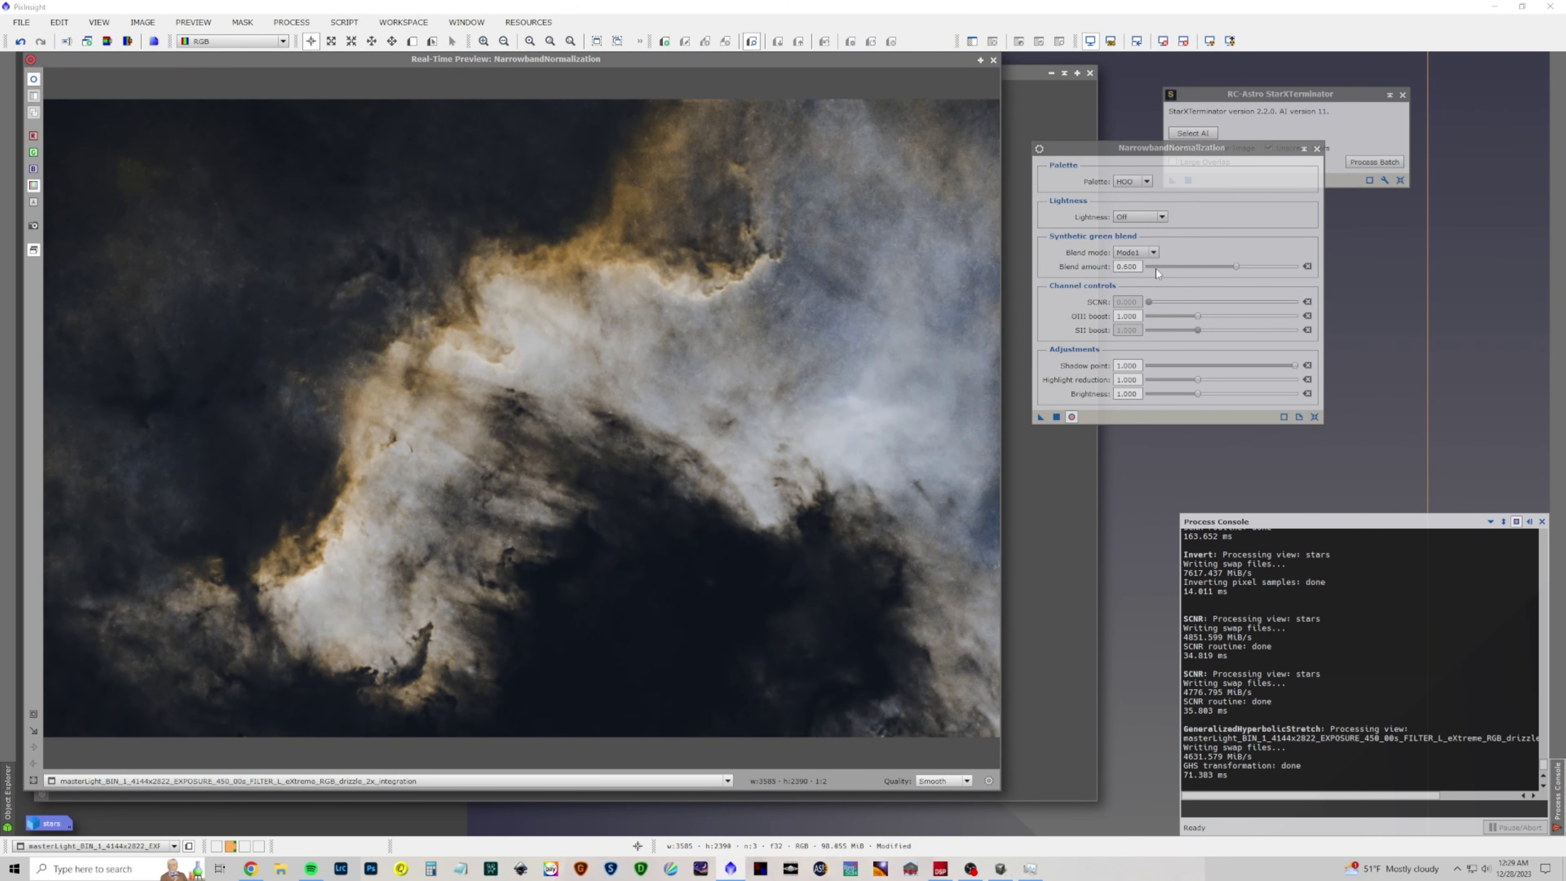
left_click(1161, 217)
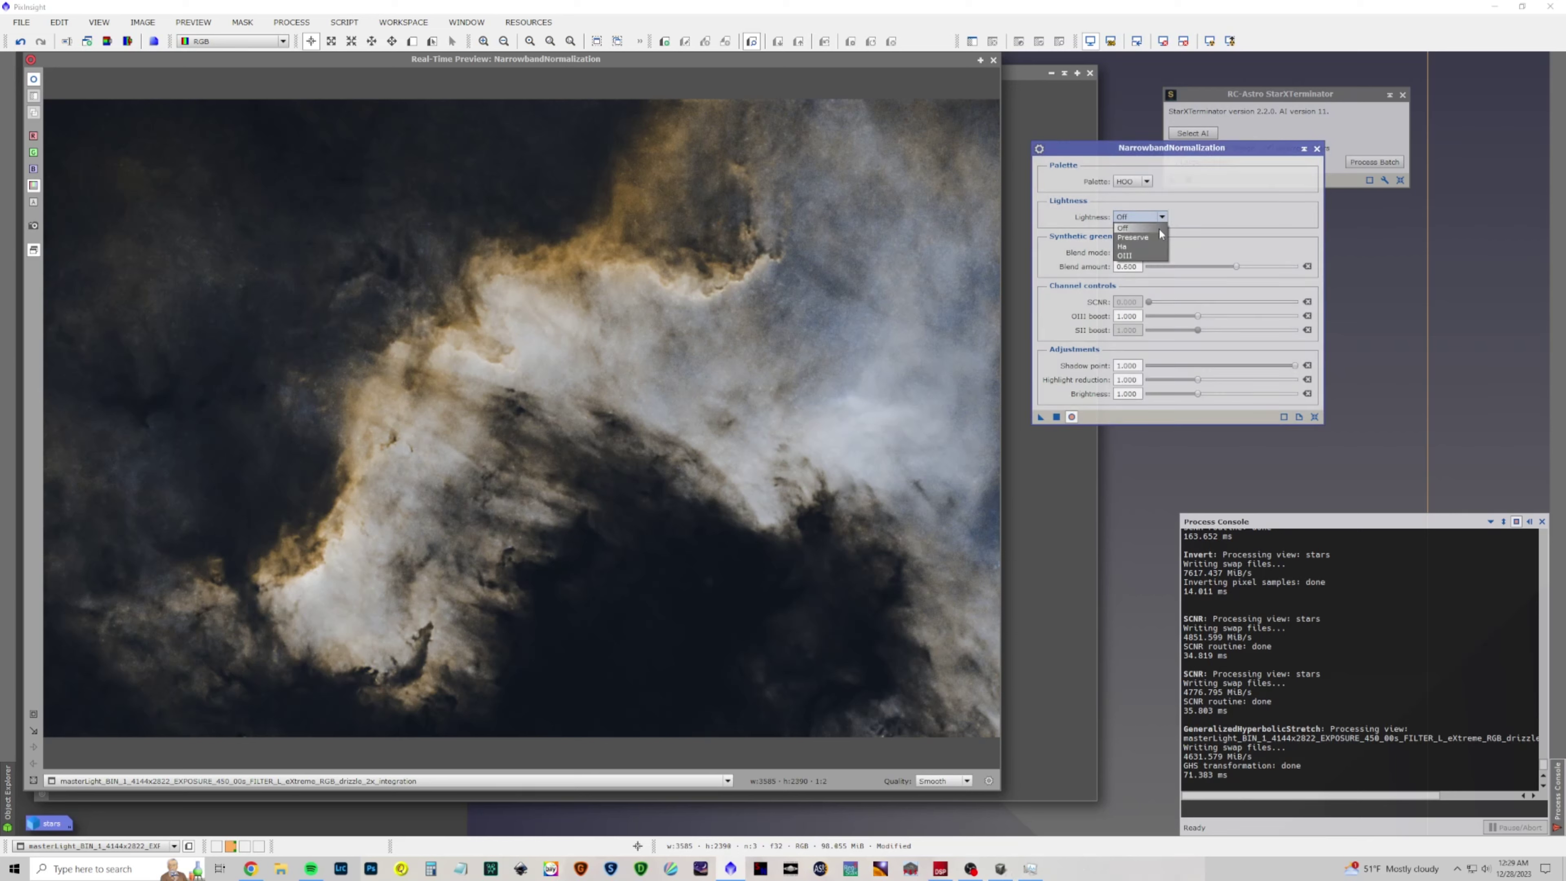
left_click(1150, 241)
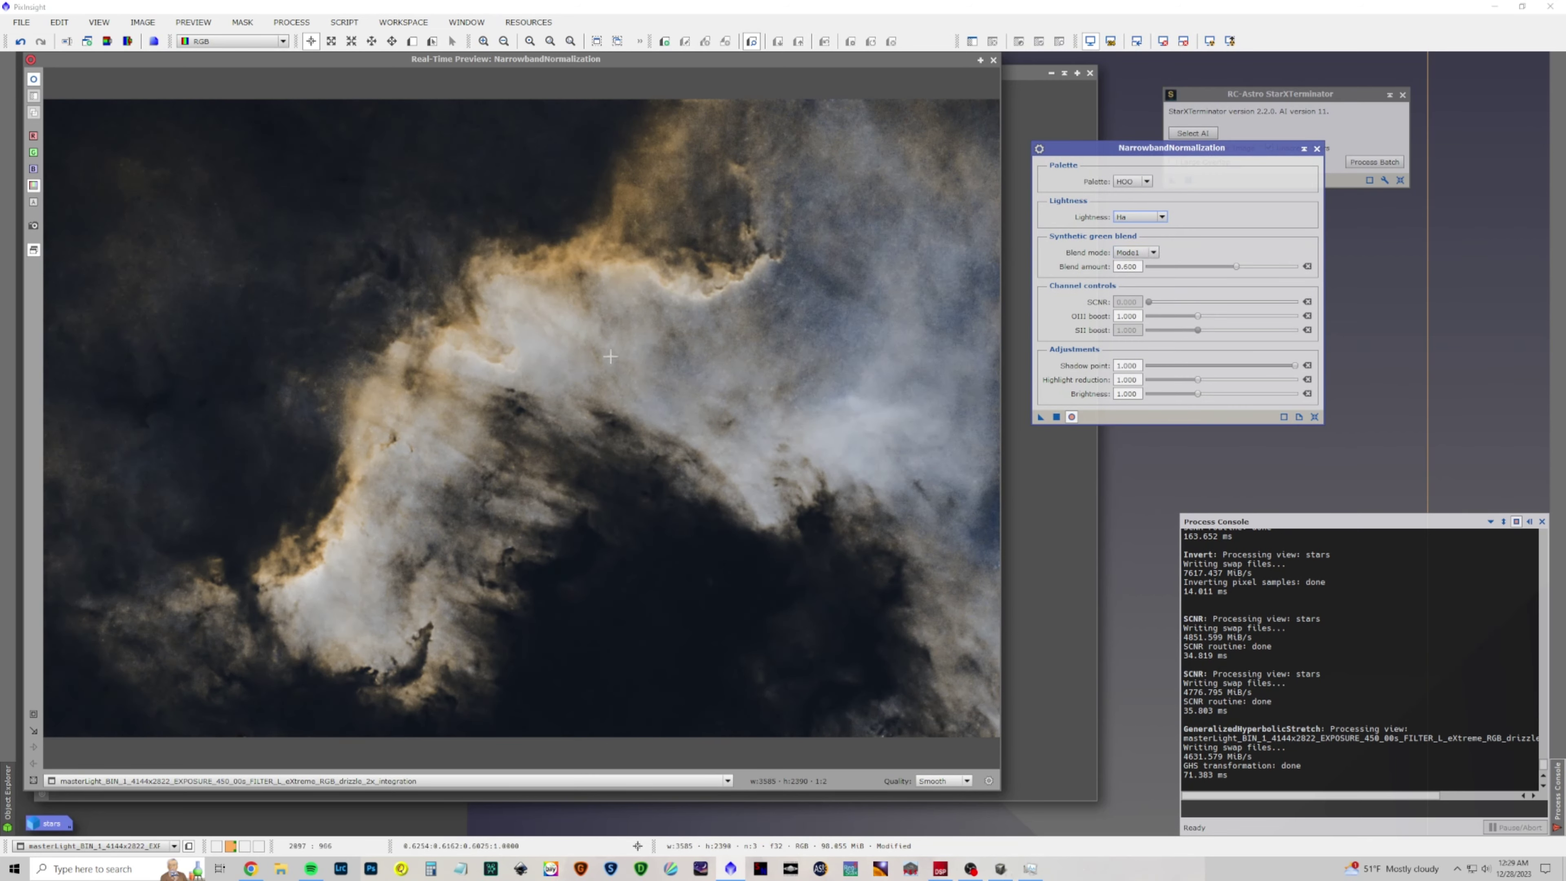
Set OIII boost to 1.310, highlight reduction to 1.247, brightness to 0.864 and blend amount to 0.410, apply the normalization and close the tool
left_click(1197, 317)
left_click_drag(1197, 316, 1227, 316)
mouse_move(1198, 382)
left_mouse_down()
mouse_move(1179, 379)
mouse_move(1221, 394)
mouse_move(1192, 398)
left_mouse_up()
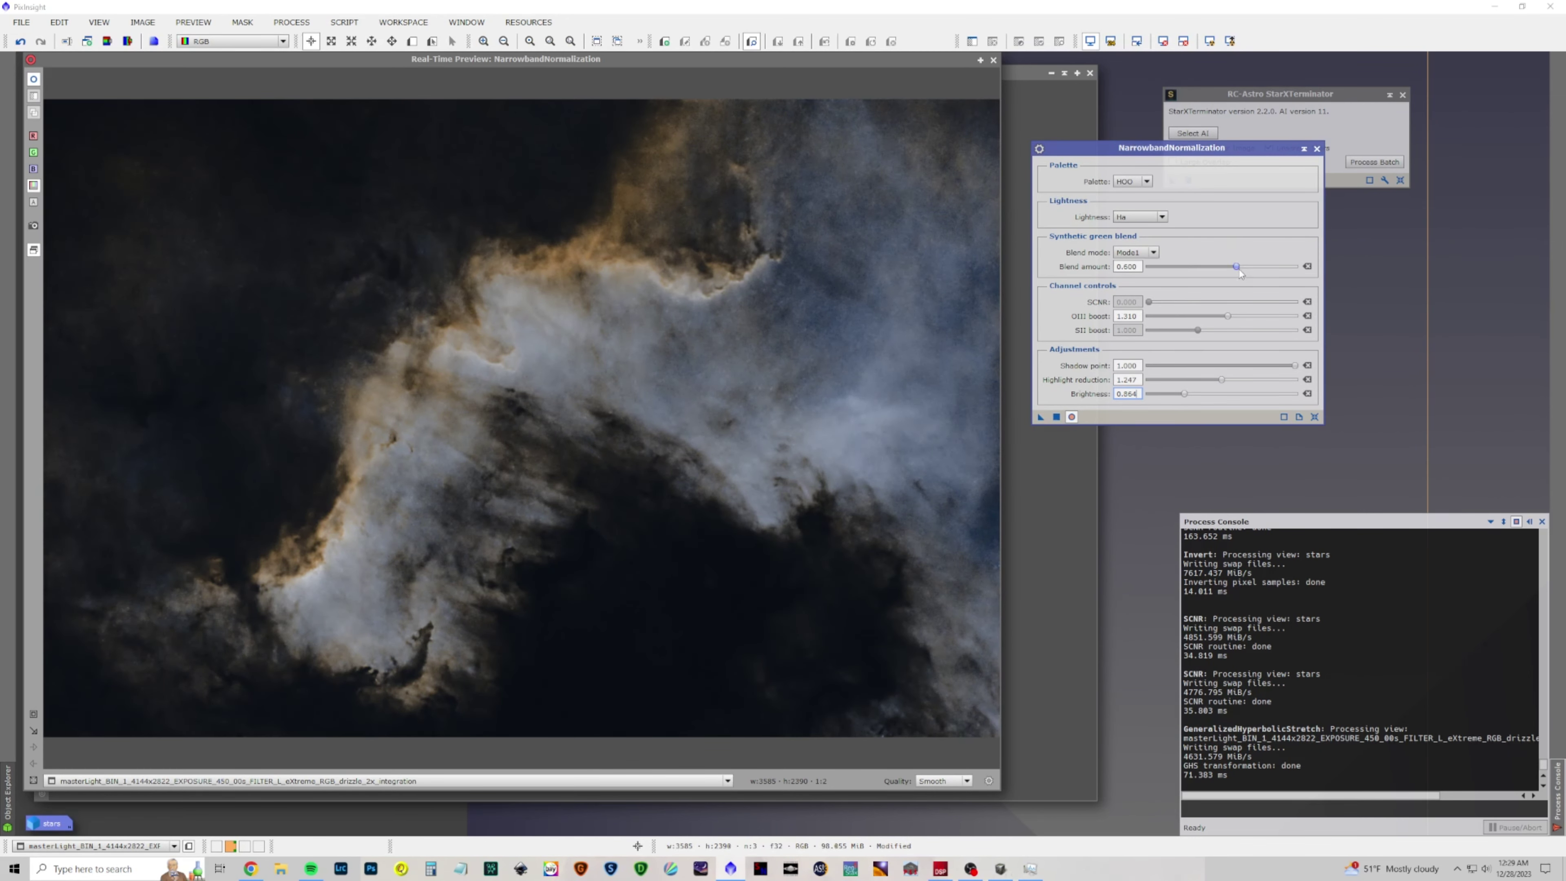
left_click_drag(1236, 267, 1210, 271)
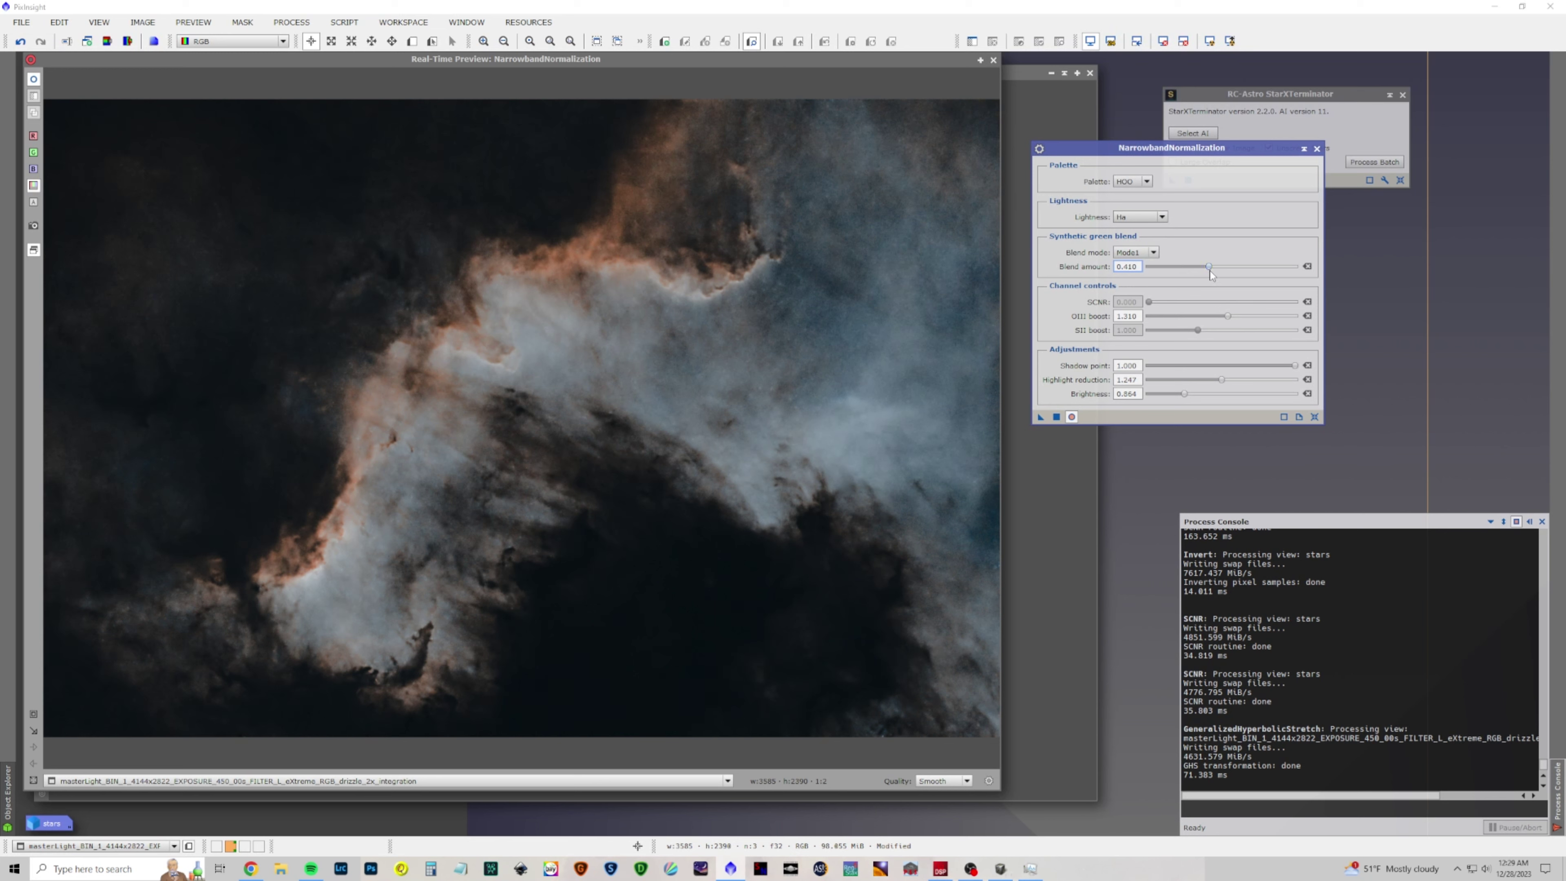
left_click(1057, 417)
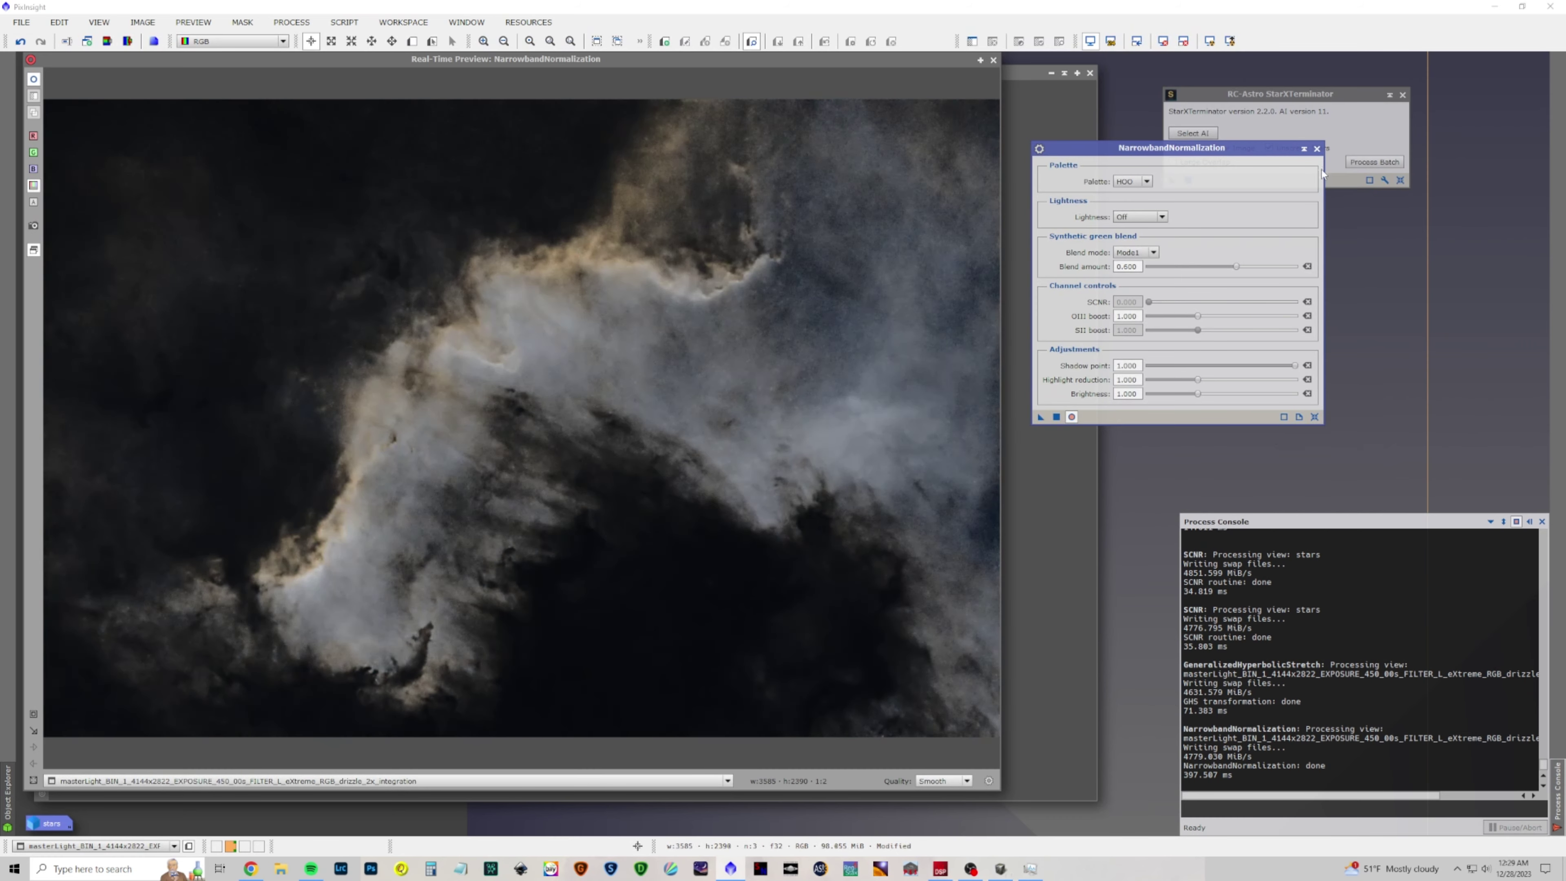
left_click(1316, 148)
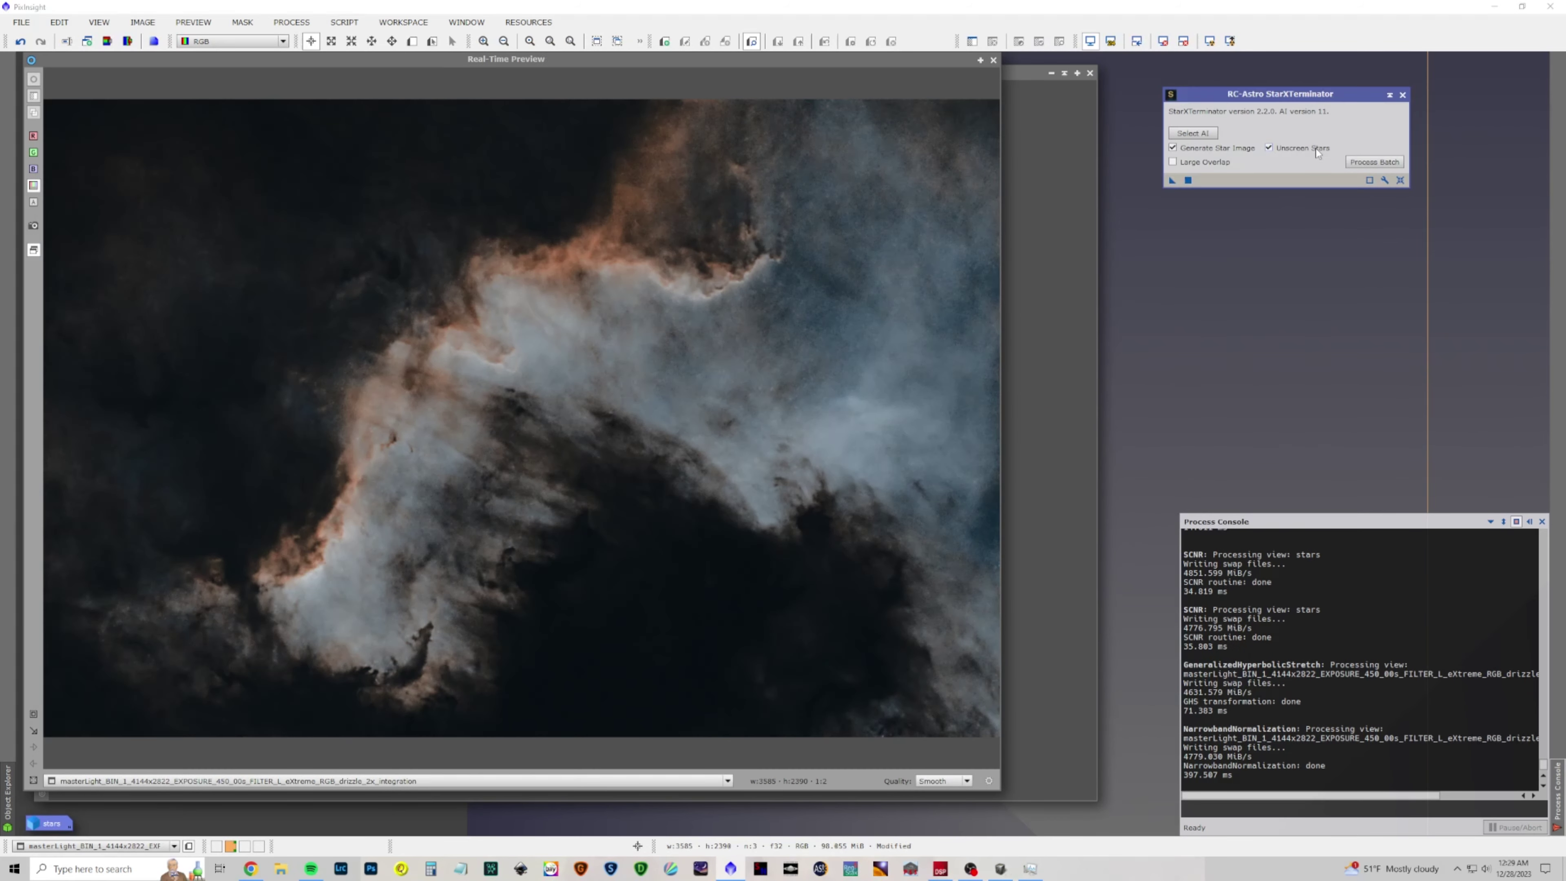
Close the real-time preview and load the saved set of process icons
left_click(993, 60)
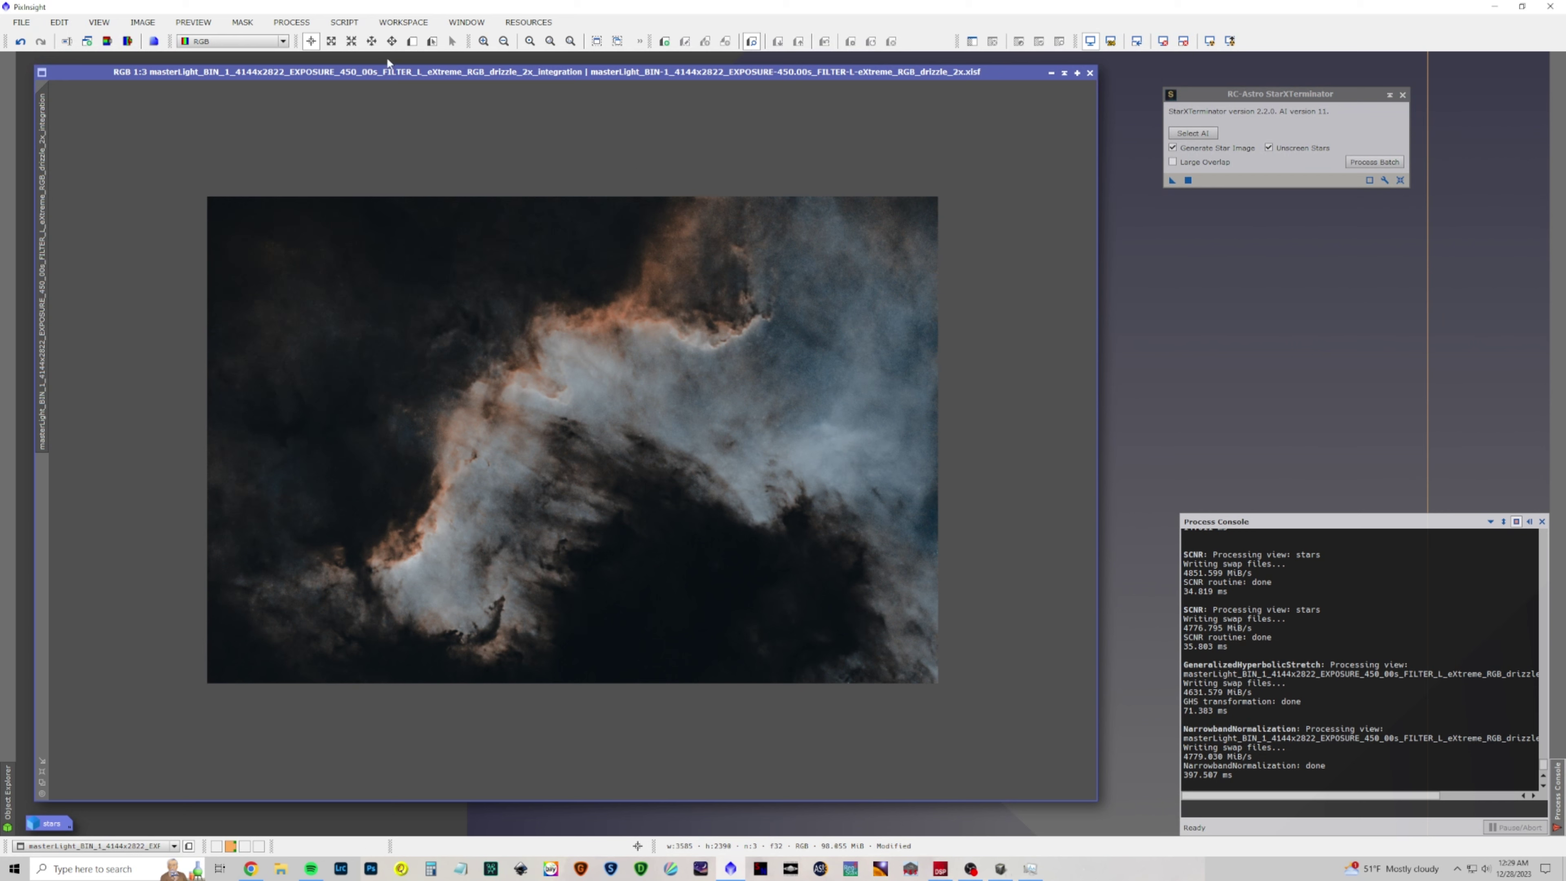
left_click(291, 21)
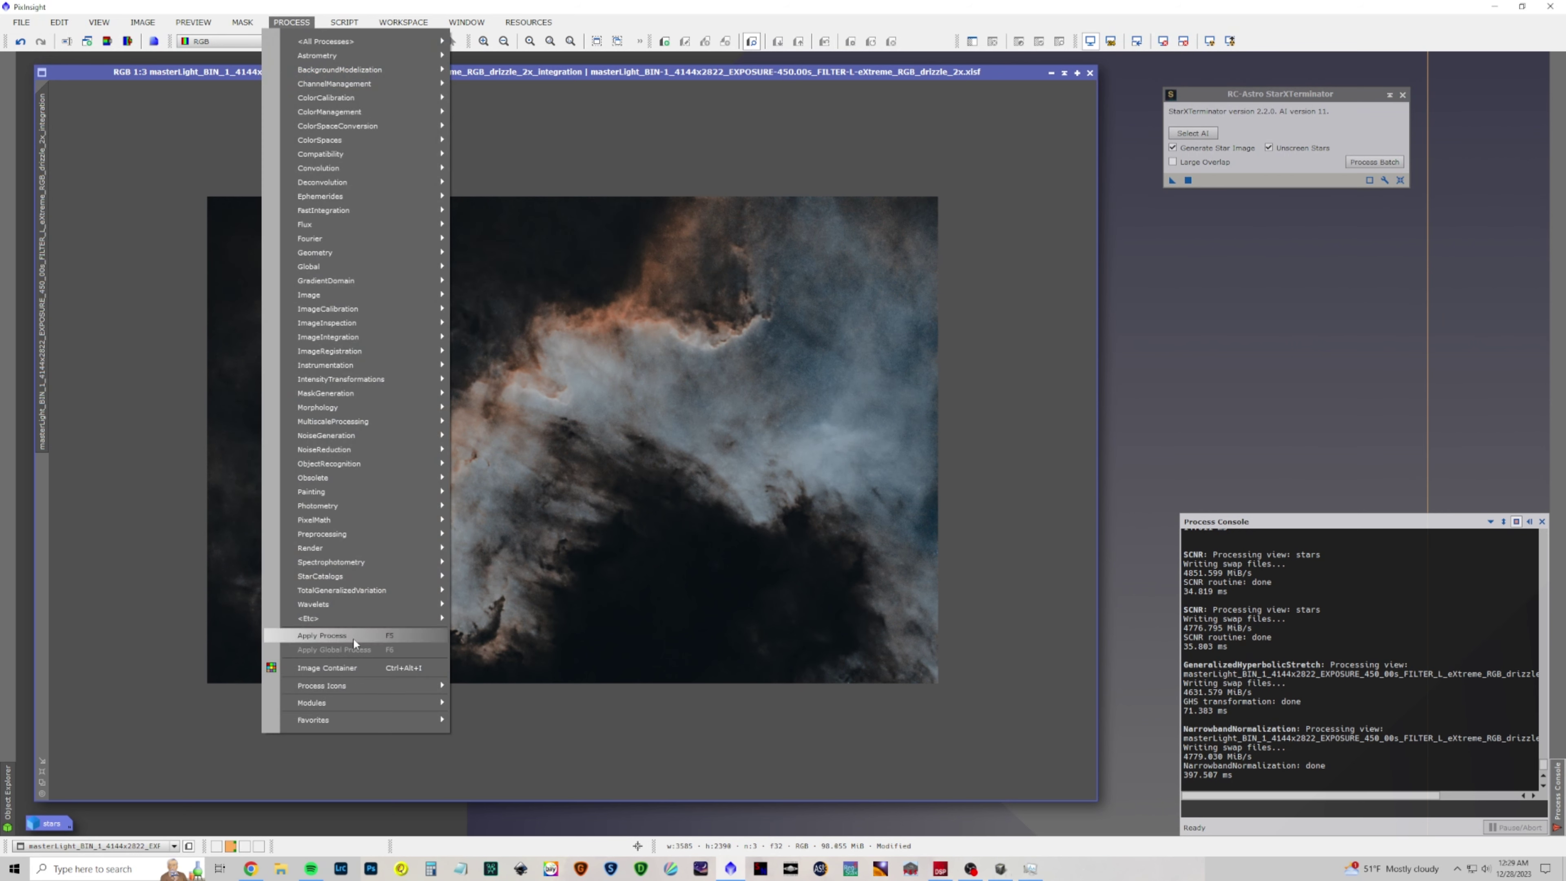
mouse_move(384, 678)
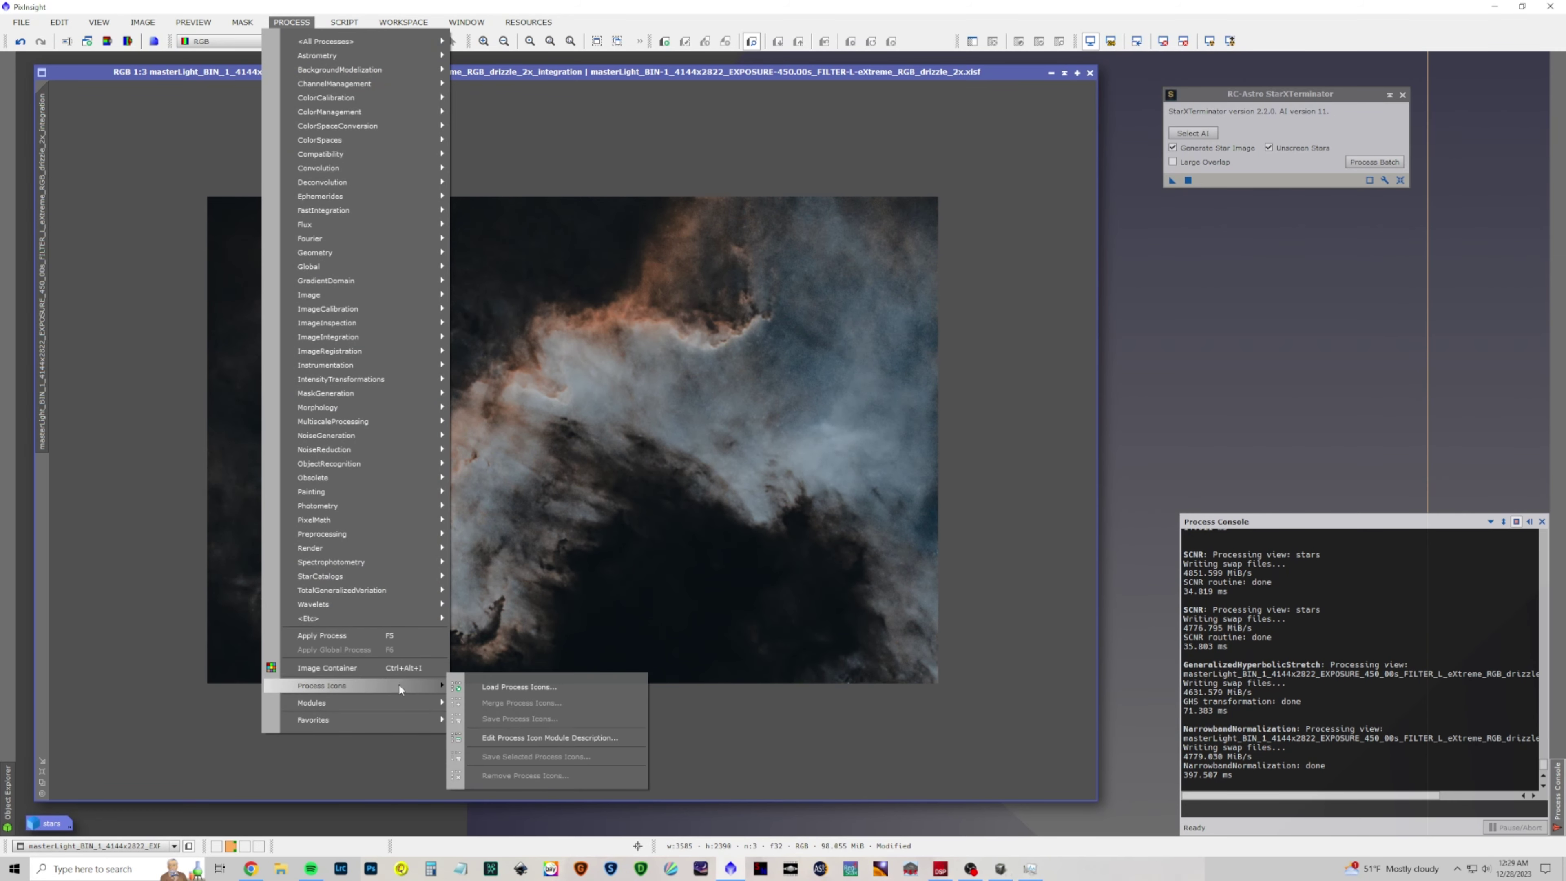
left_click(507, 689)
double_click(597, 368)
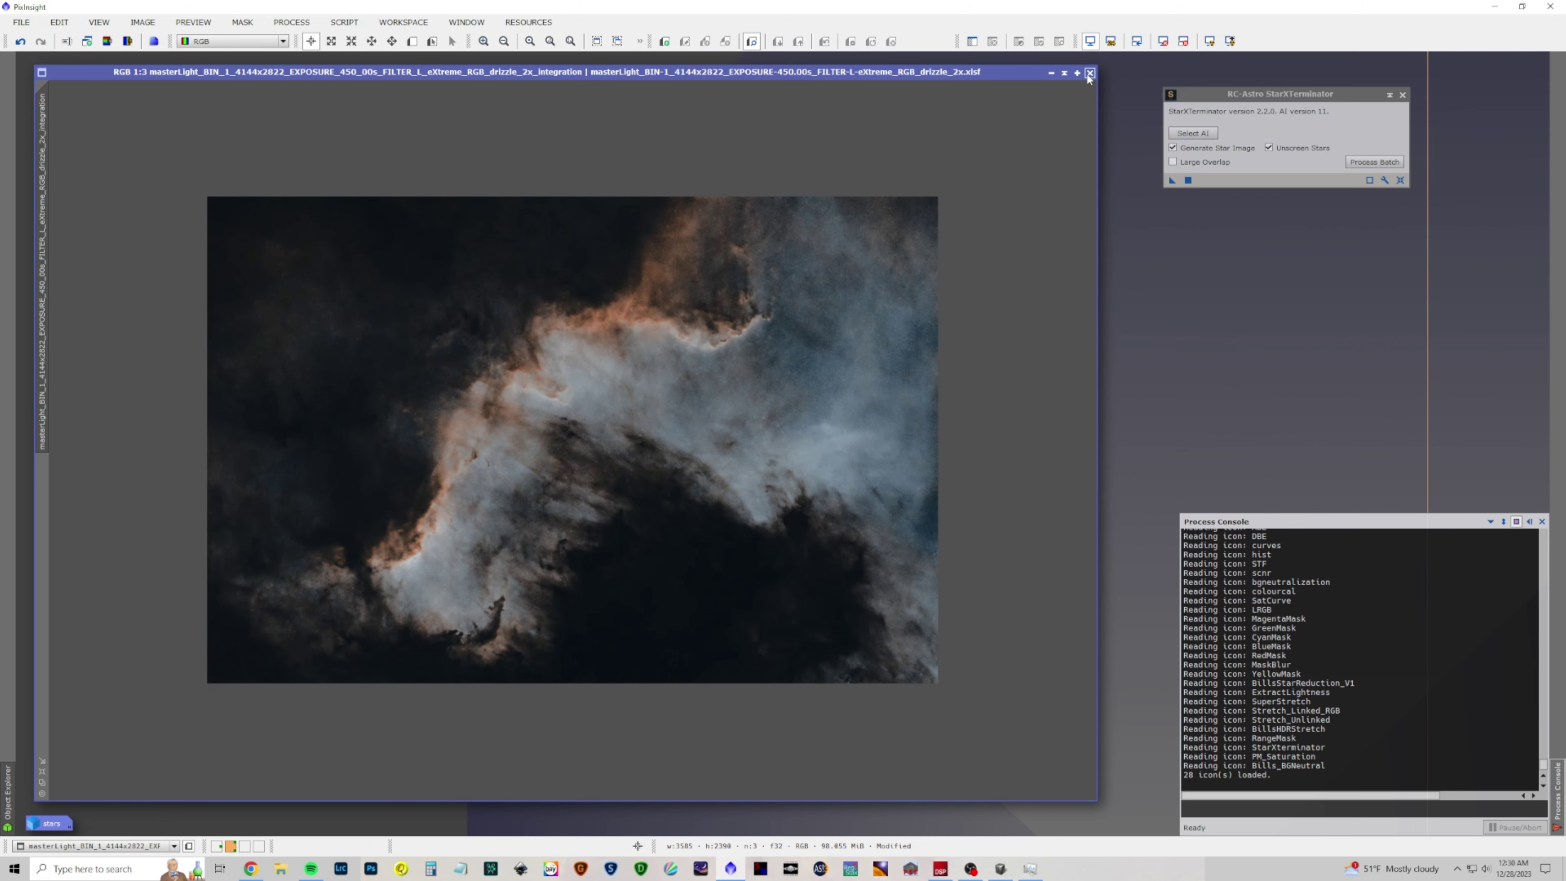
Move all loaded process icons from Workspace01 to Workspace02 and reopen the nebula image there
left_click(1050, 73)
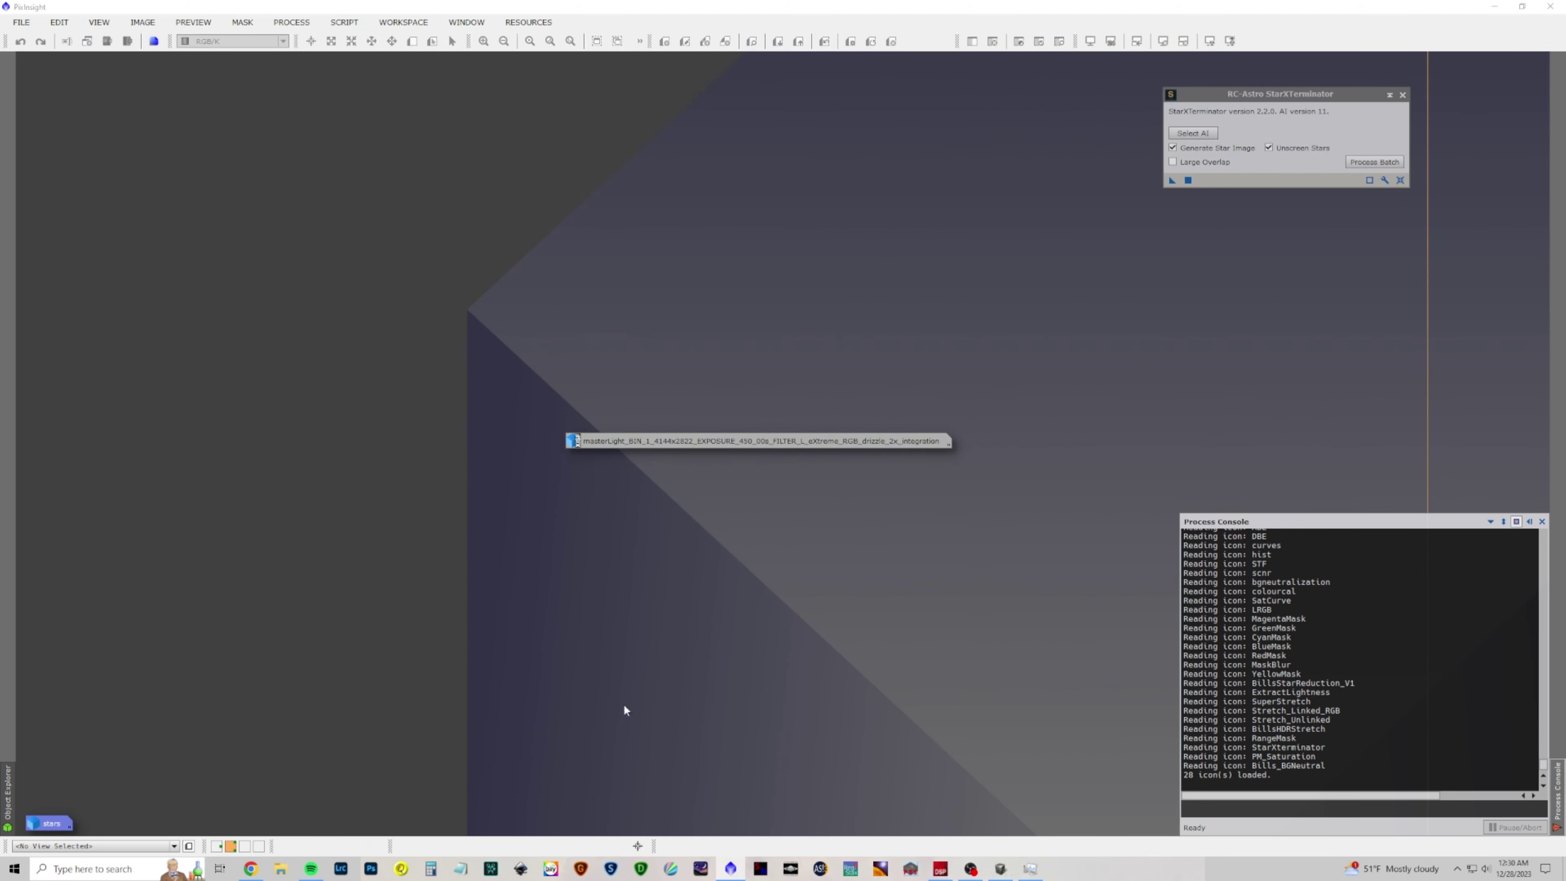
left_click(216, 846)
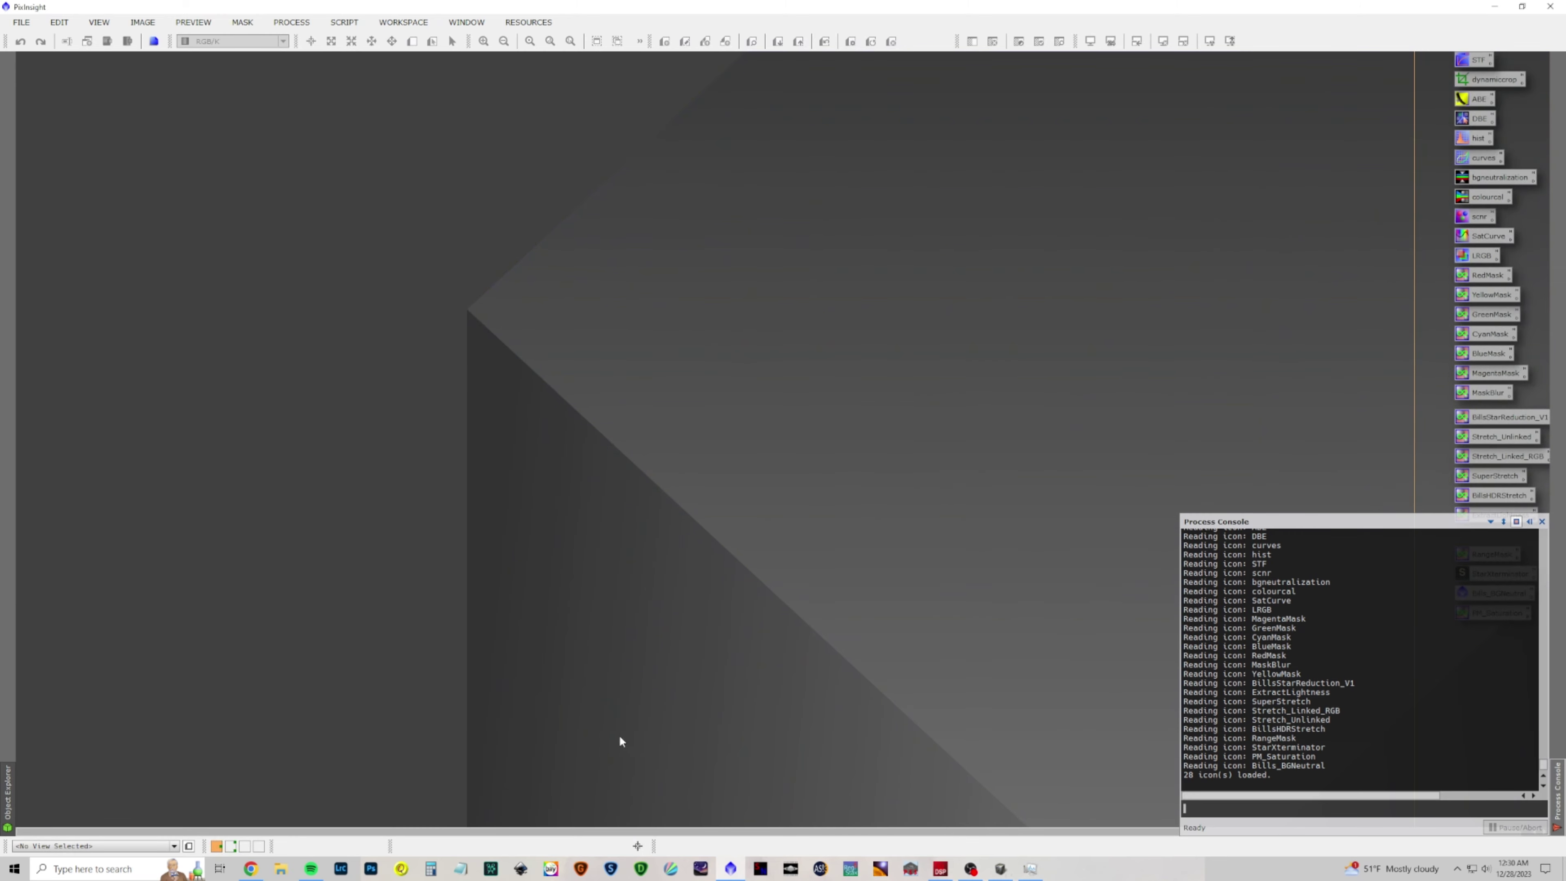
left_click(1541, 522)
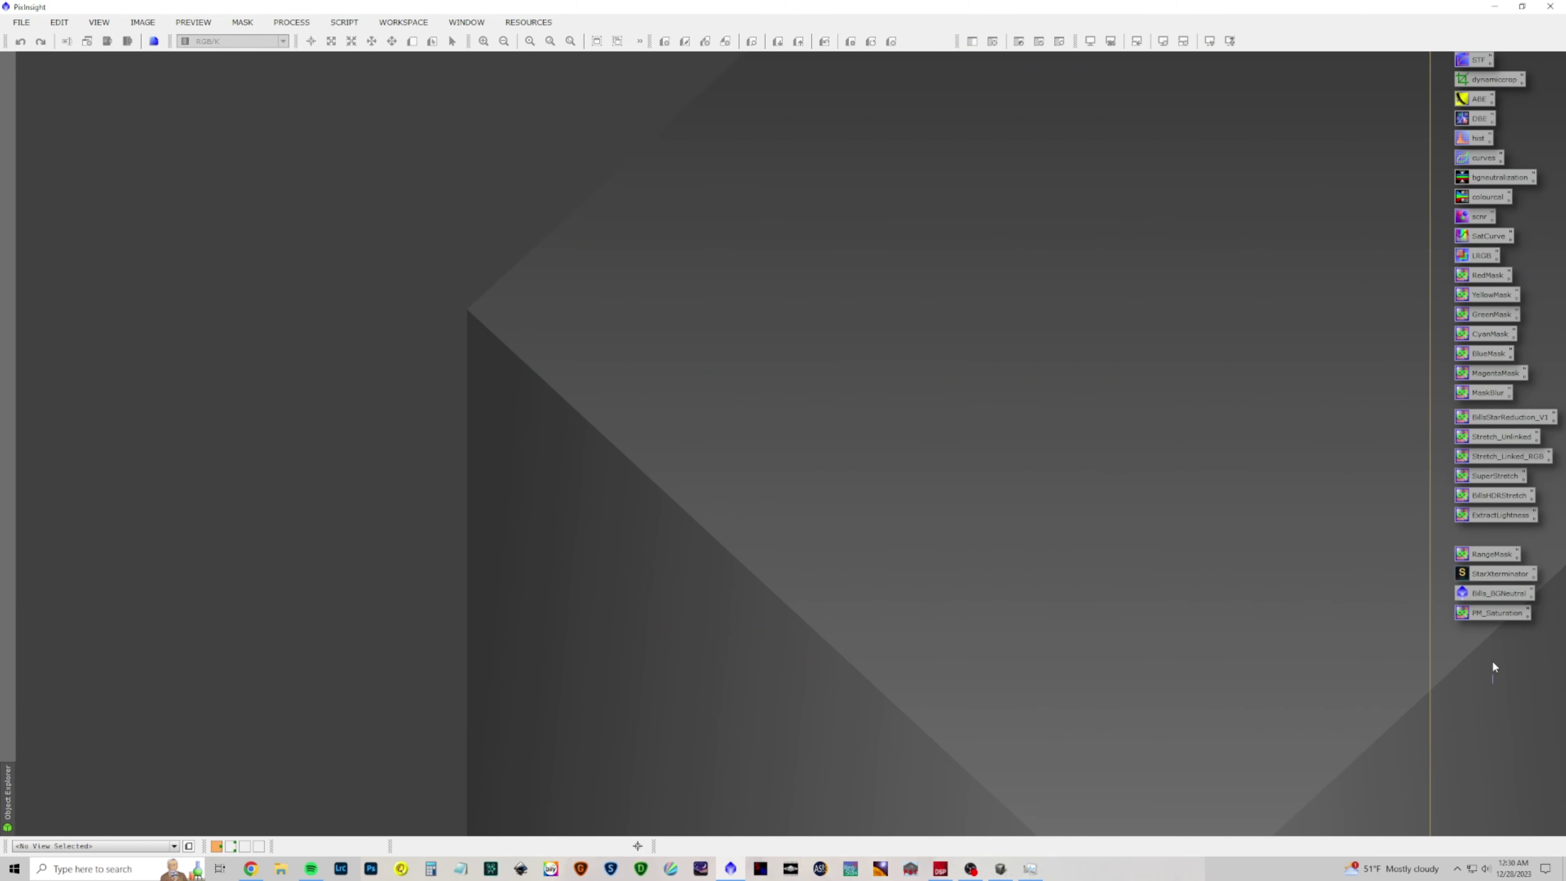
left_click_drag(1493, 666, 1466, 64)
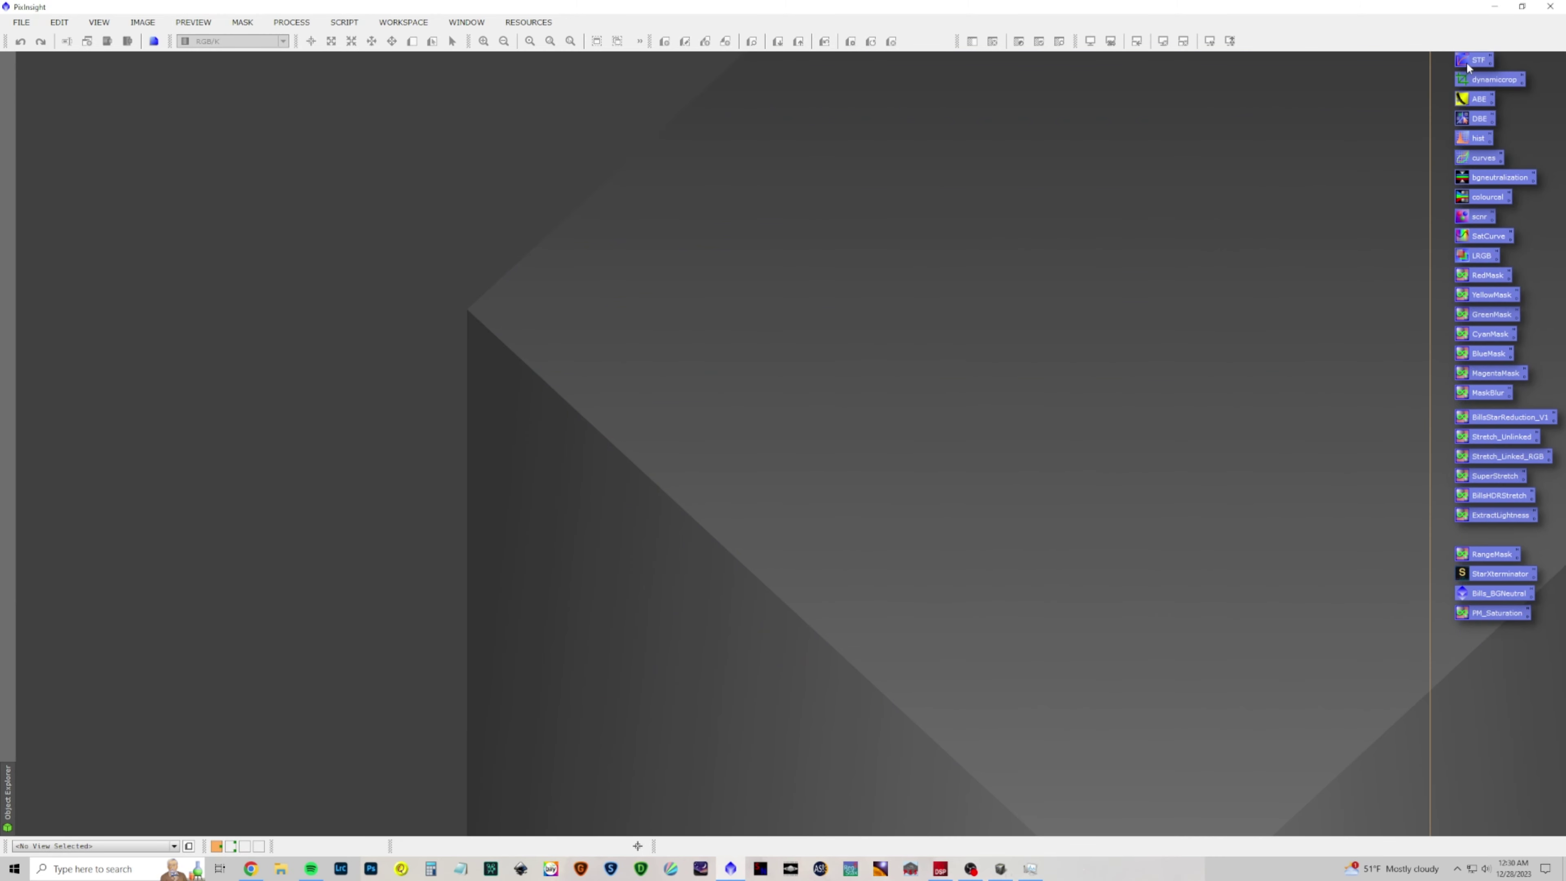
right_click(1466, 64)
mouse_move(1418, 291)
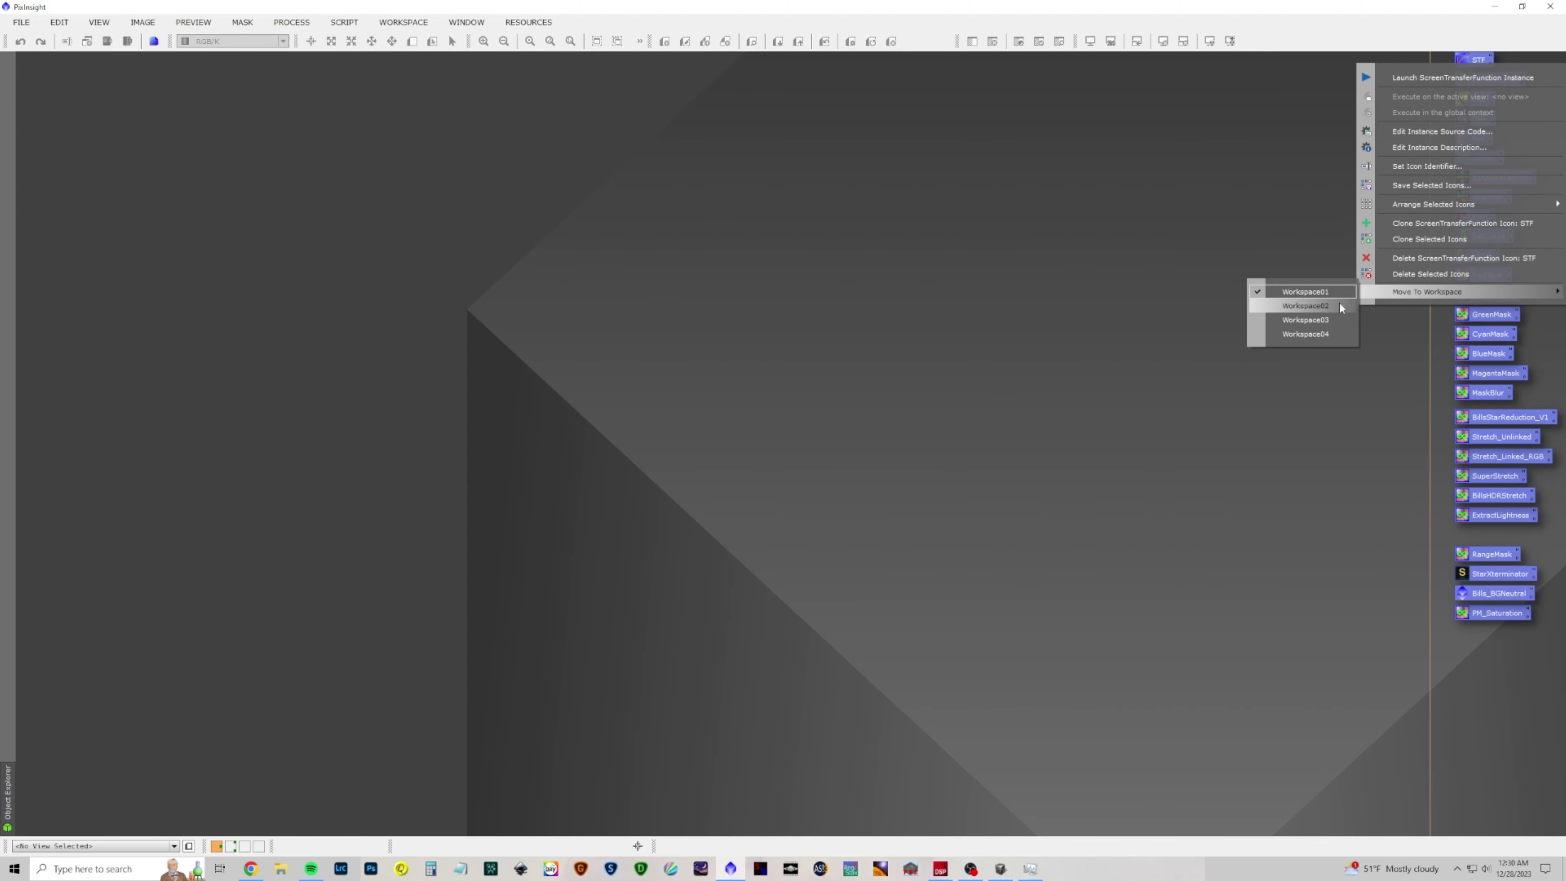
left_click(1328, 307)
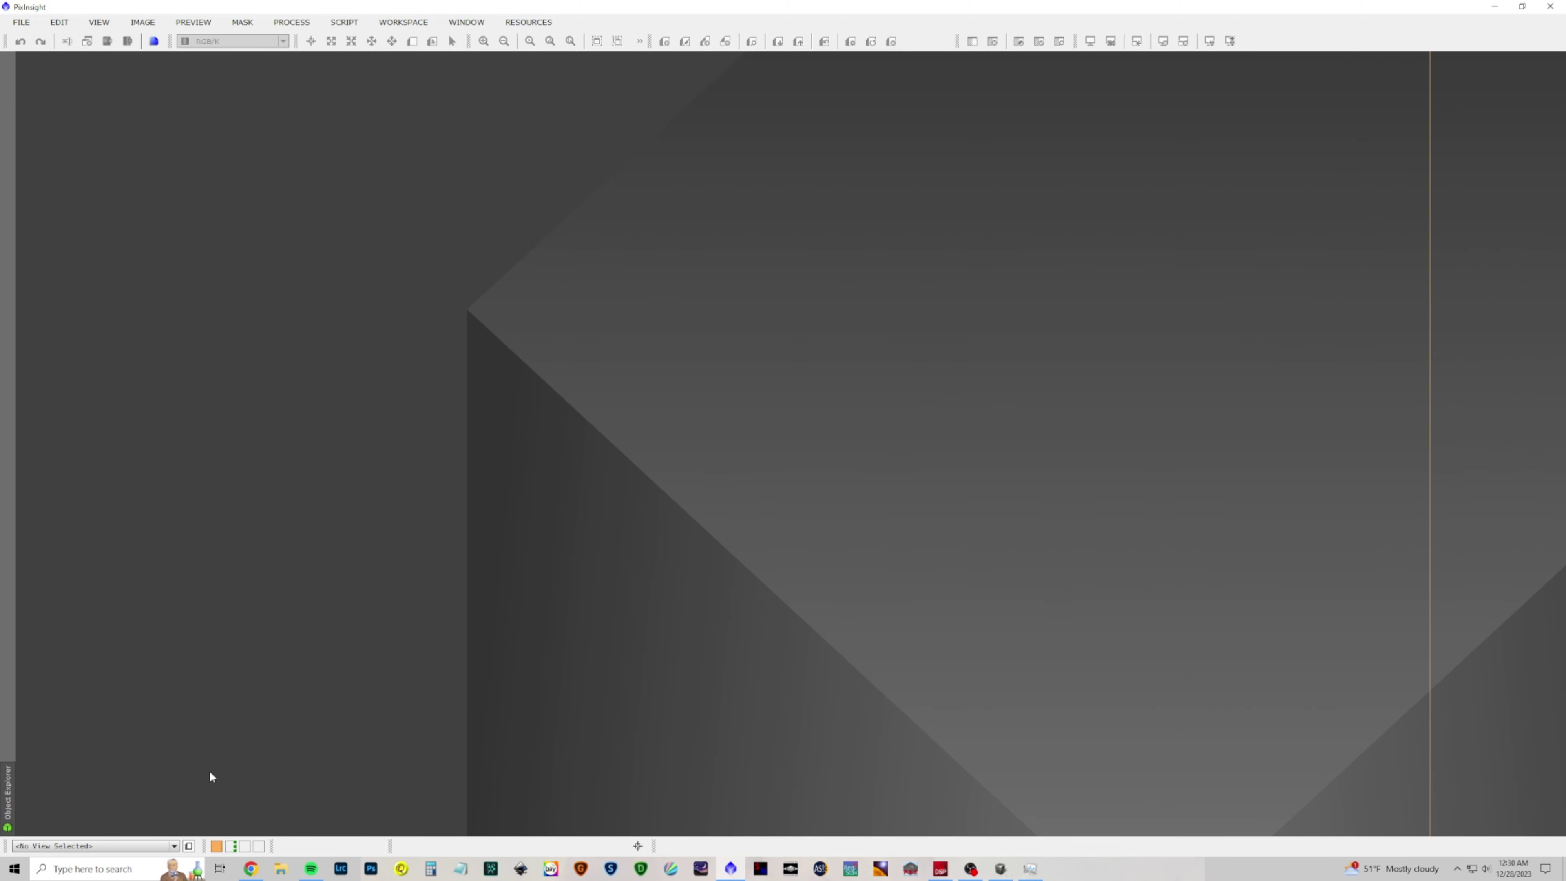
left_click(230, 846)
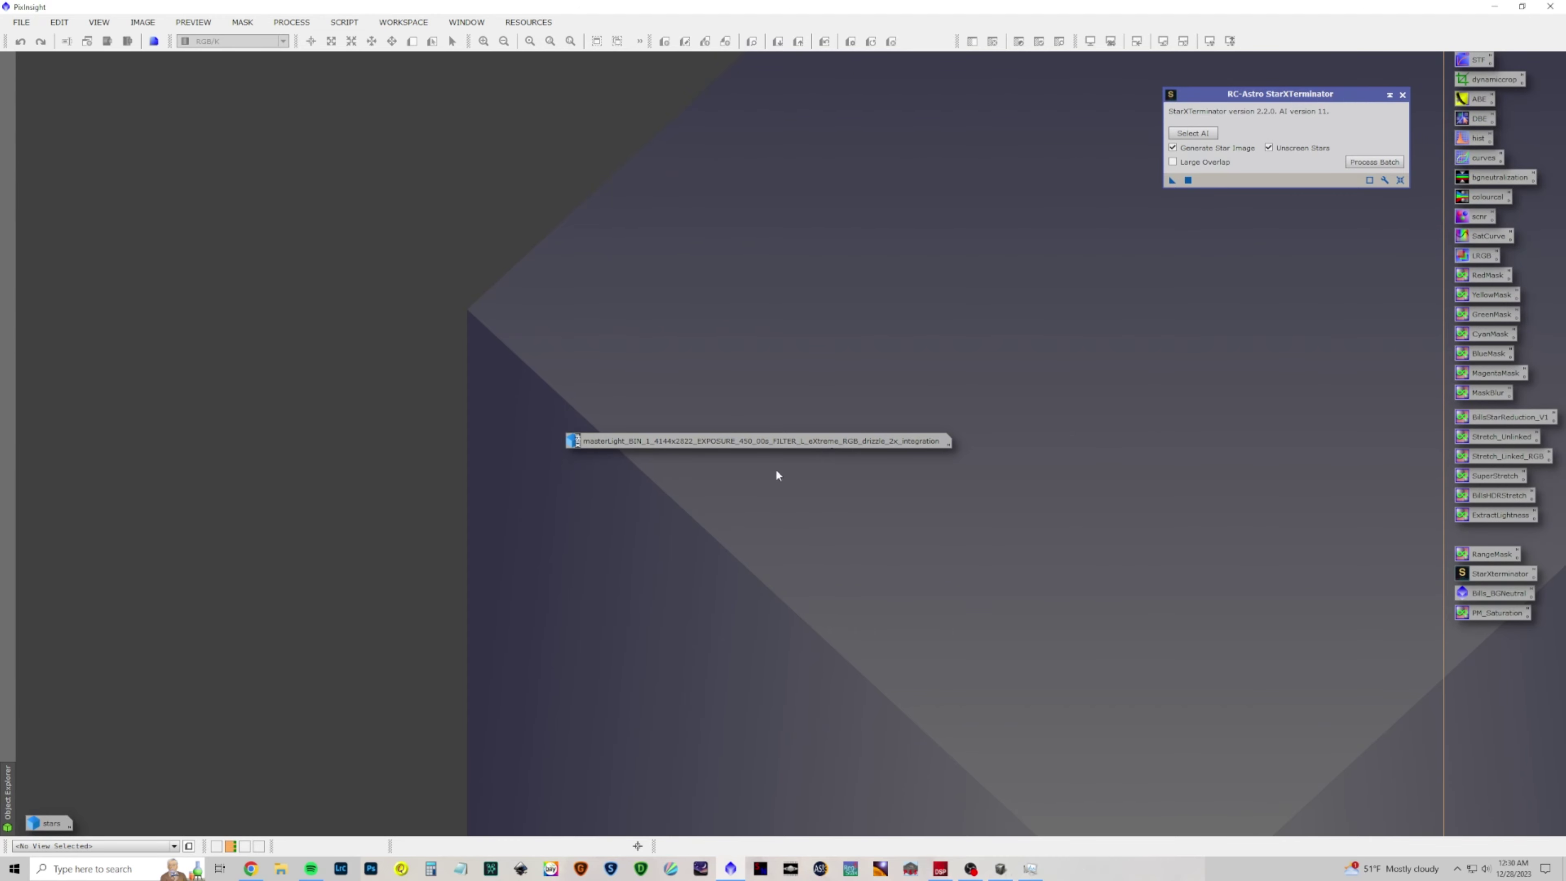
double_click(774, 442)
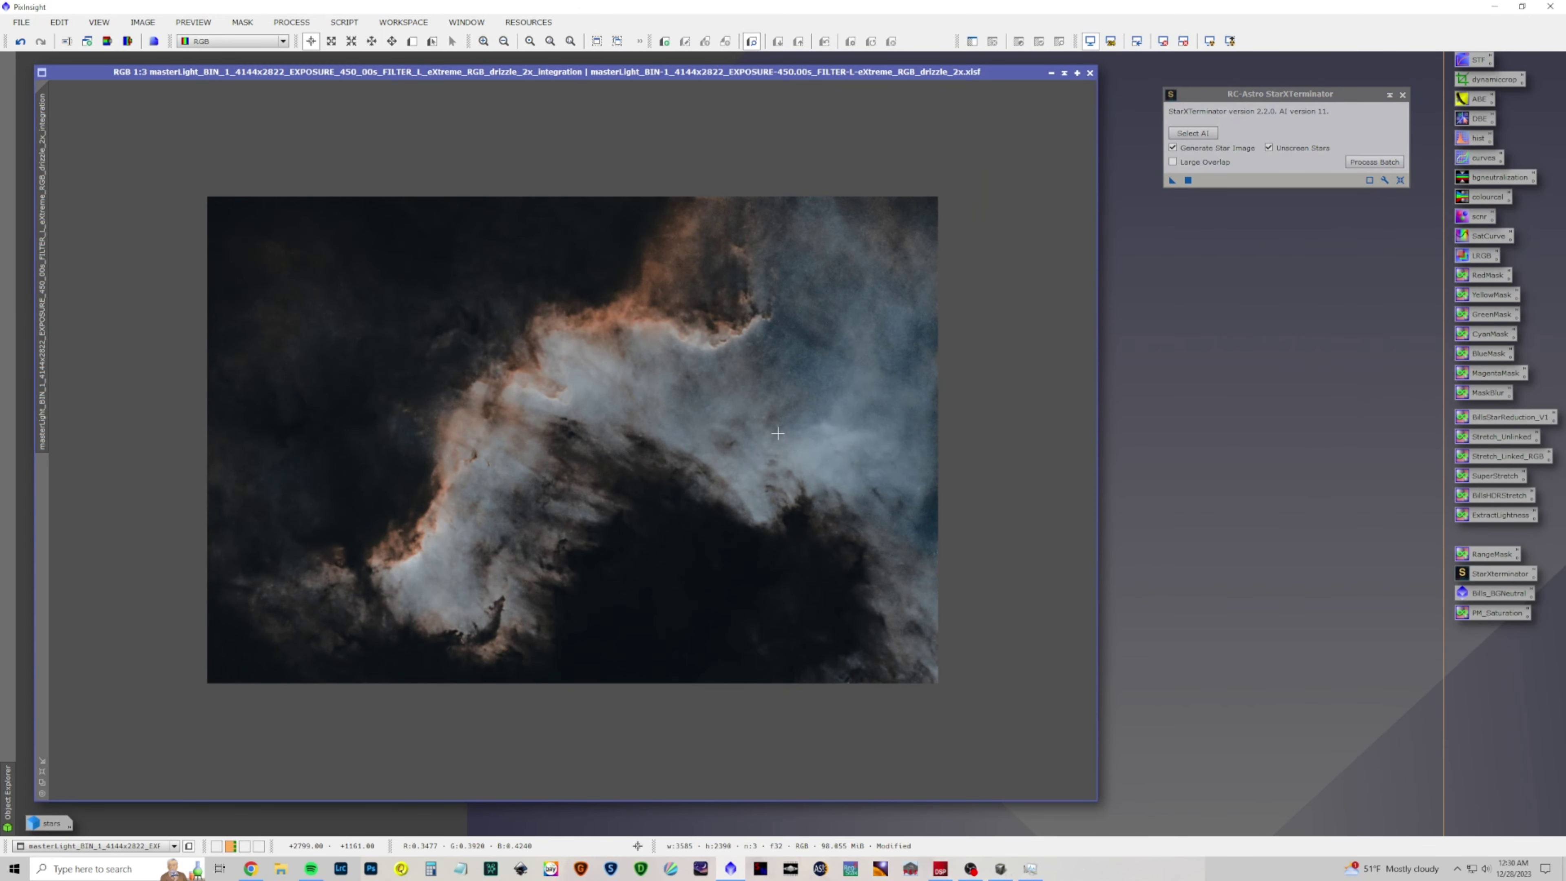
Generate a blue colour mask from the starless nebula with the BlueMask icon and soften it with MaskBlur
scroll(777, 433, "up", 1)
scroll(777, 434, "down", 1)
mouse_move(1482, 295)
left_mouse_down()
mouse_move(1408, 311)
mouse_move(1492, 294)
left_mouse_up()
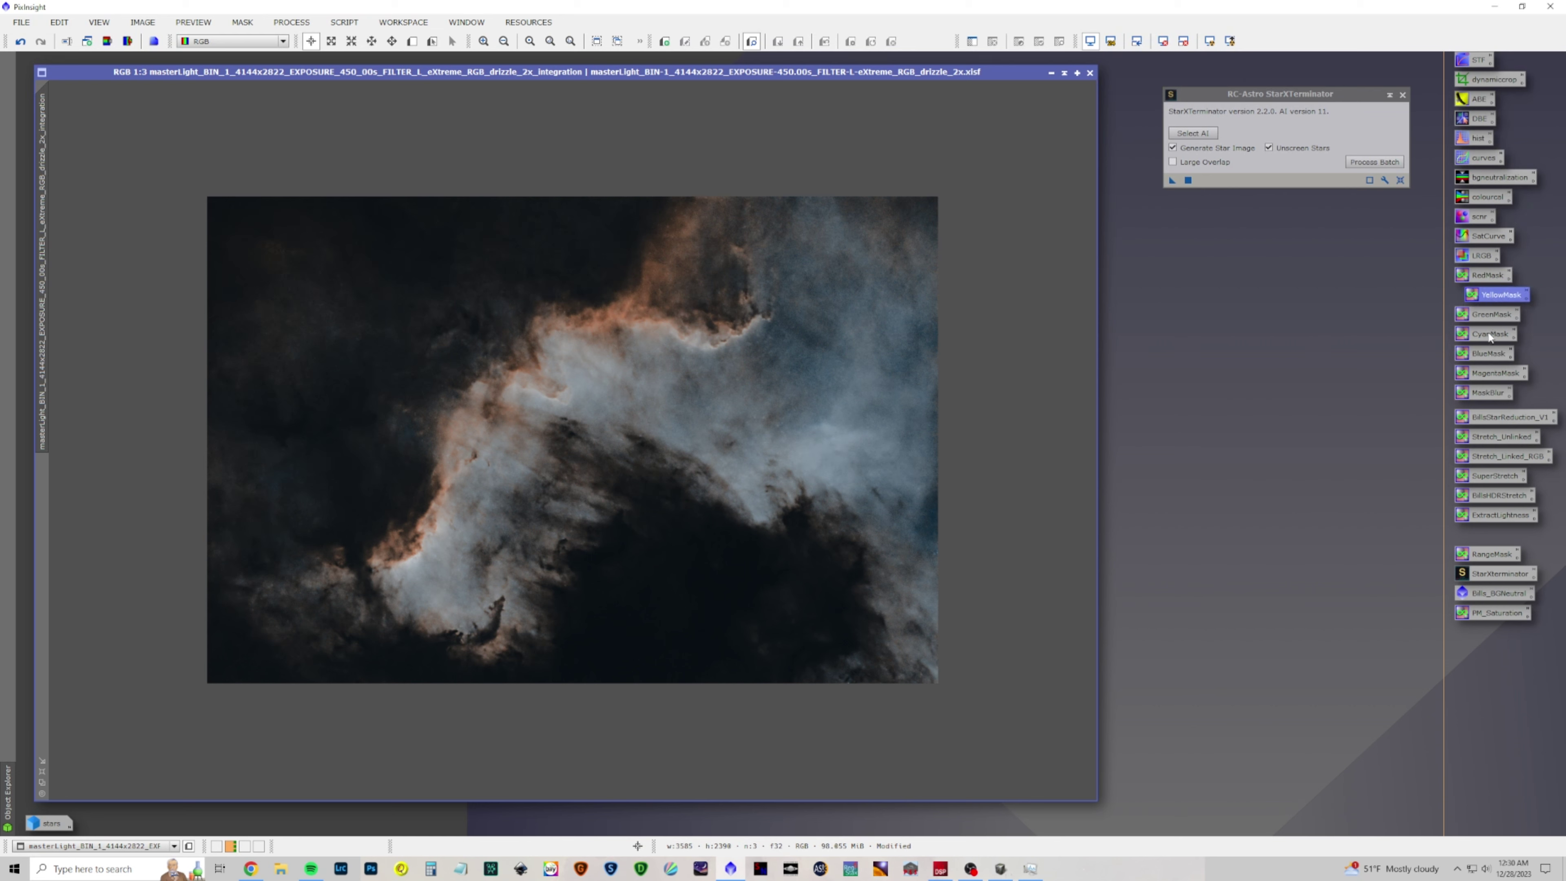
left_click_drag(1487, 354, 673, 371)
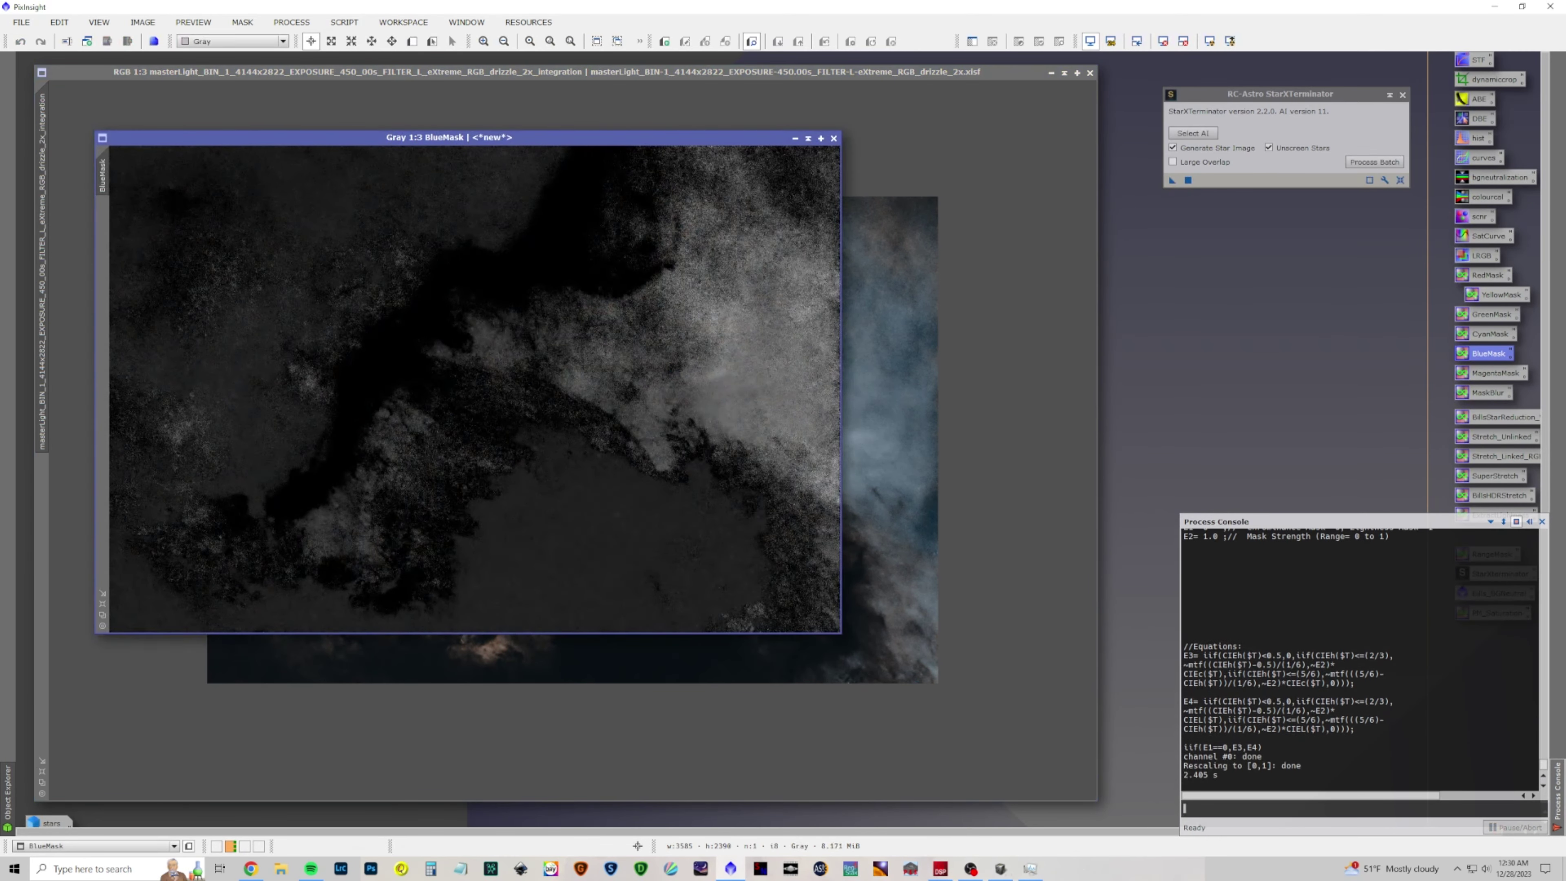
left_click_drag(1481, 397, 644, 374)
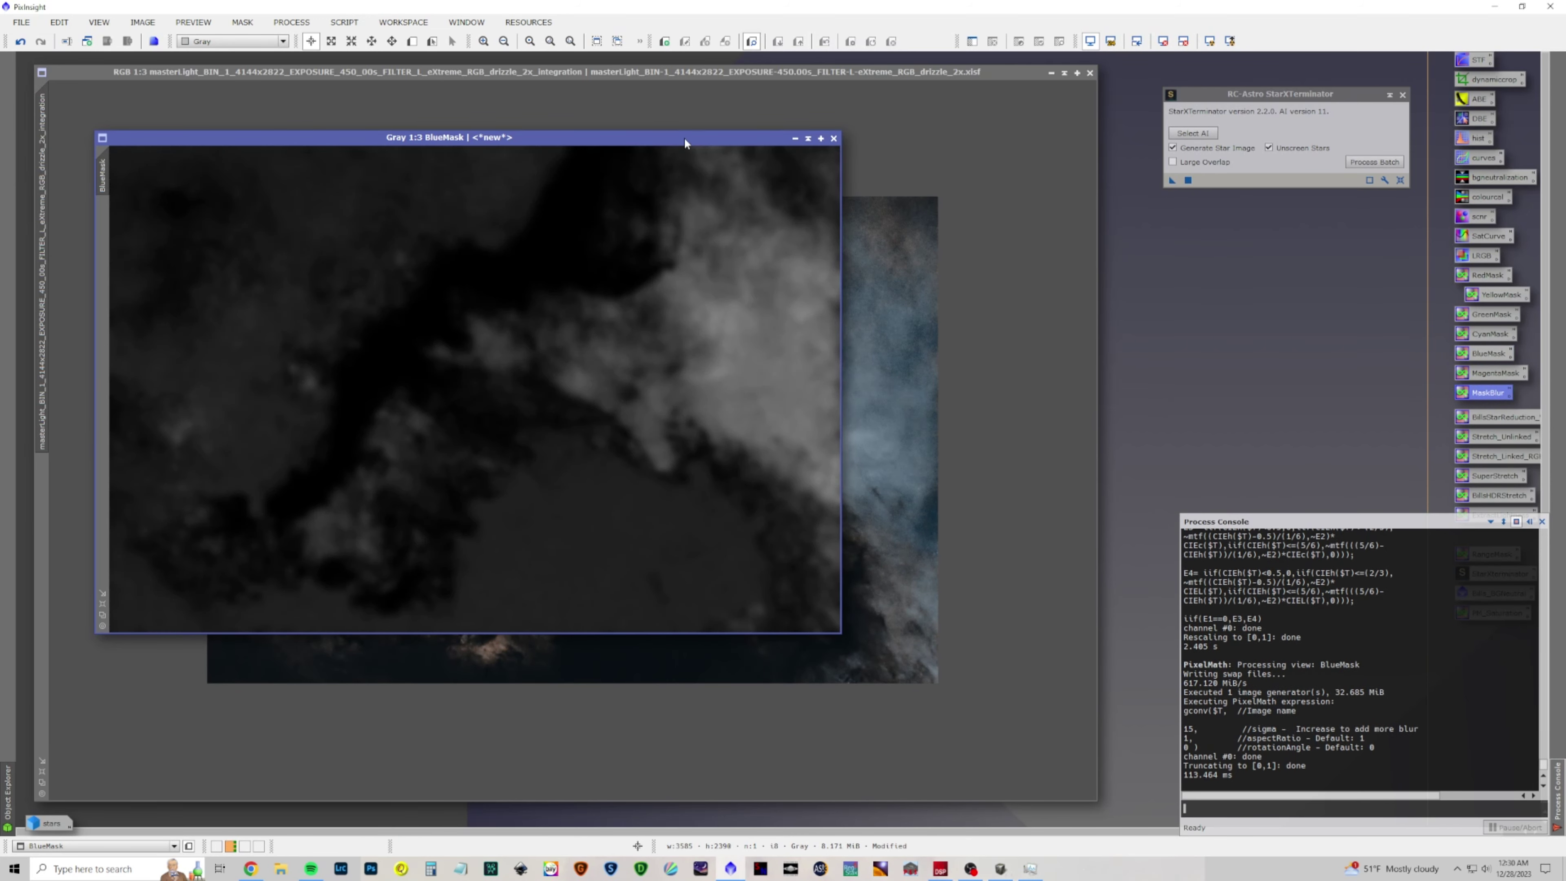
Apply the blurred BlueMask to the nebula image as its mask and make the nebula image active
left_click_drag(683, 137, 1108, 227)
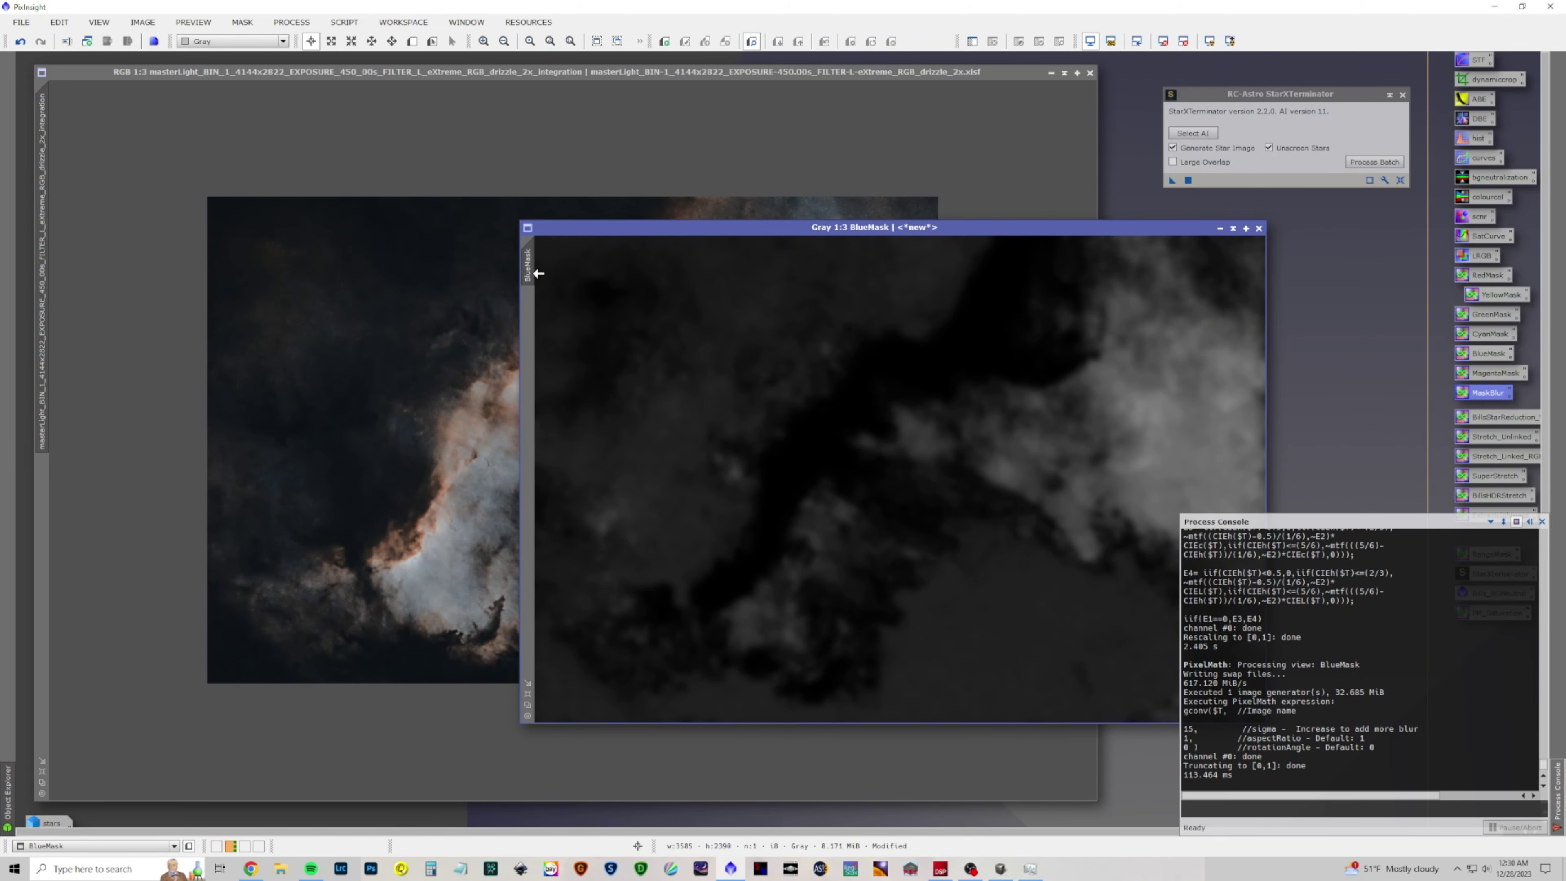
left_click_drag(528, 266, 47, 500)
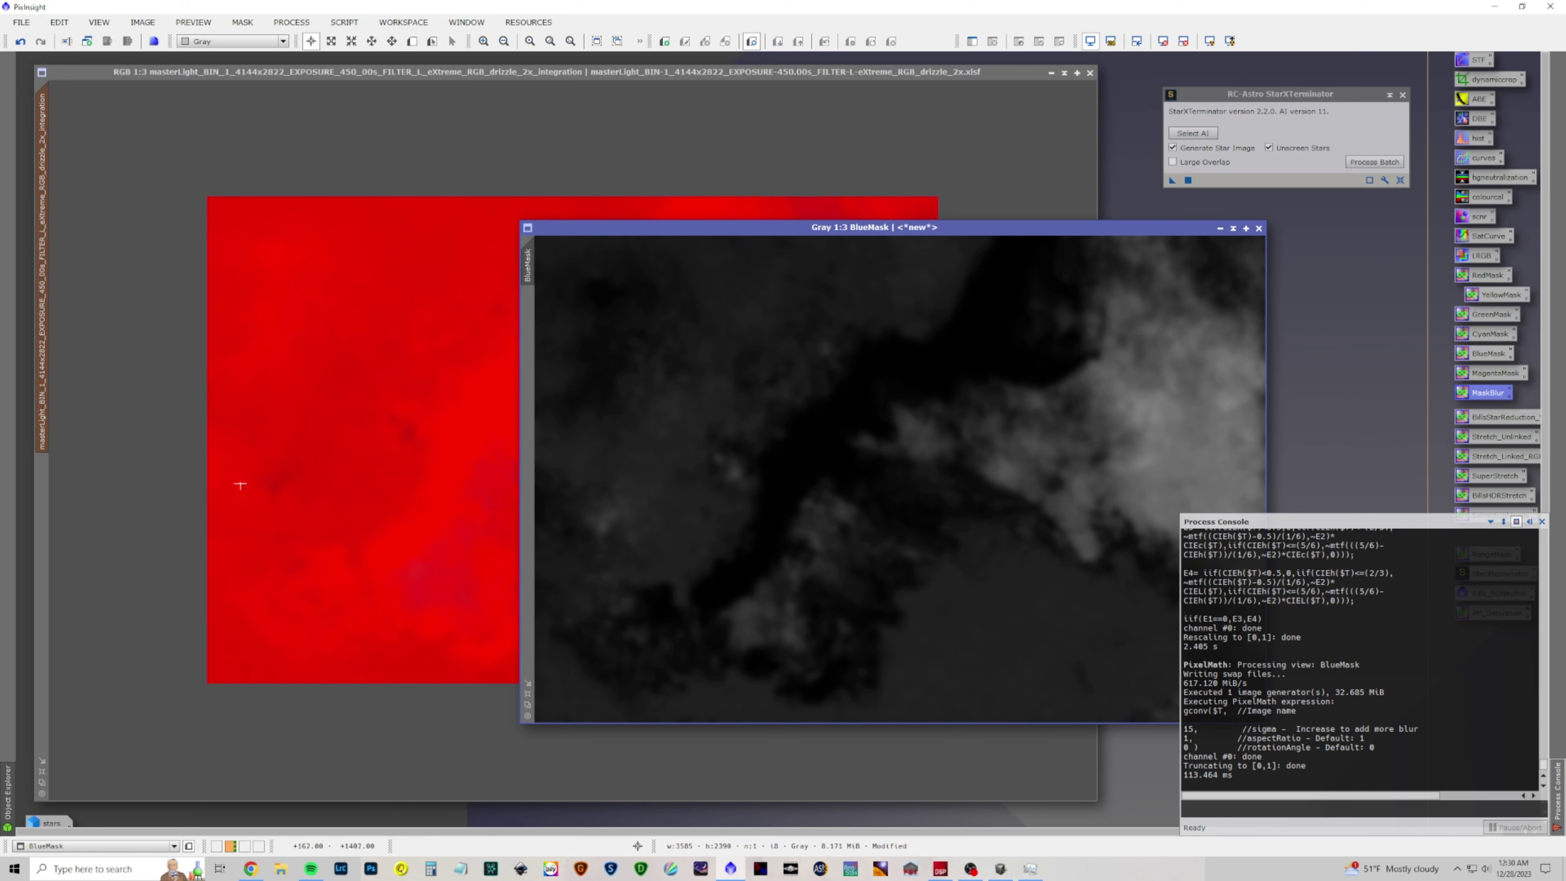
left_click(356, 70)
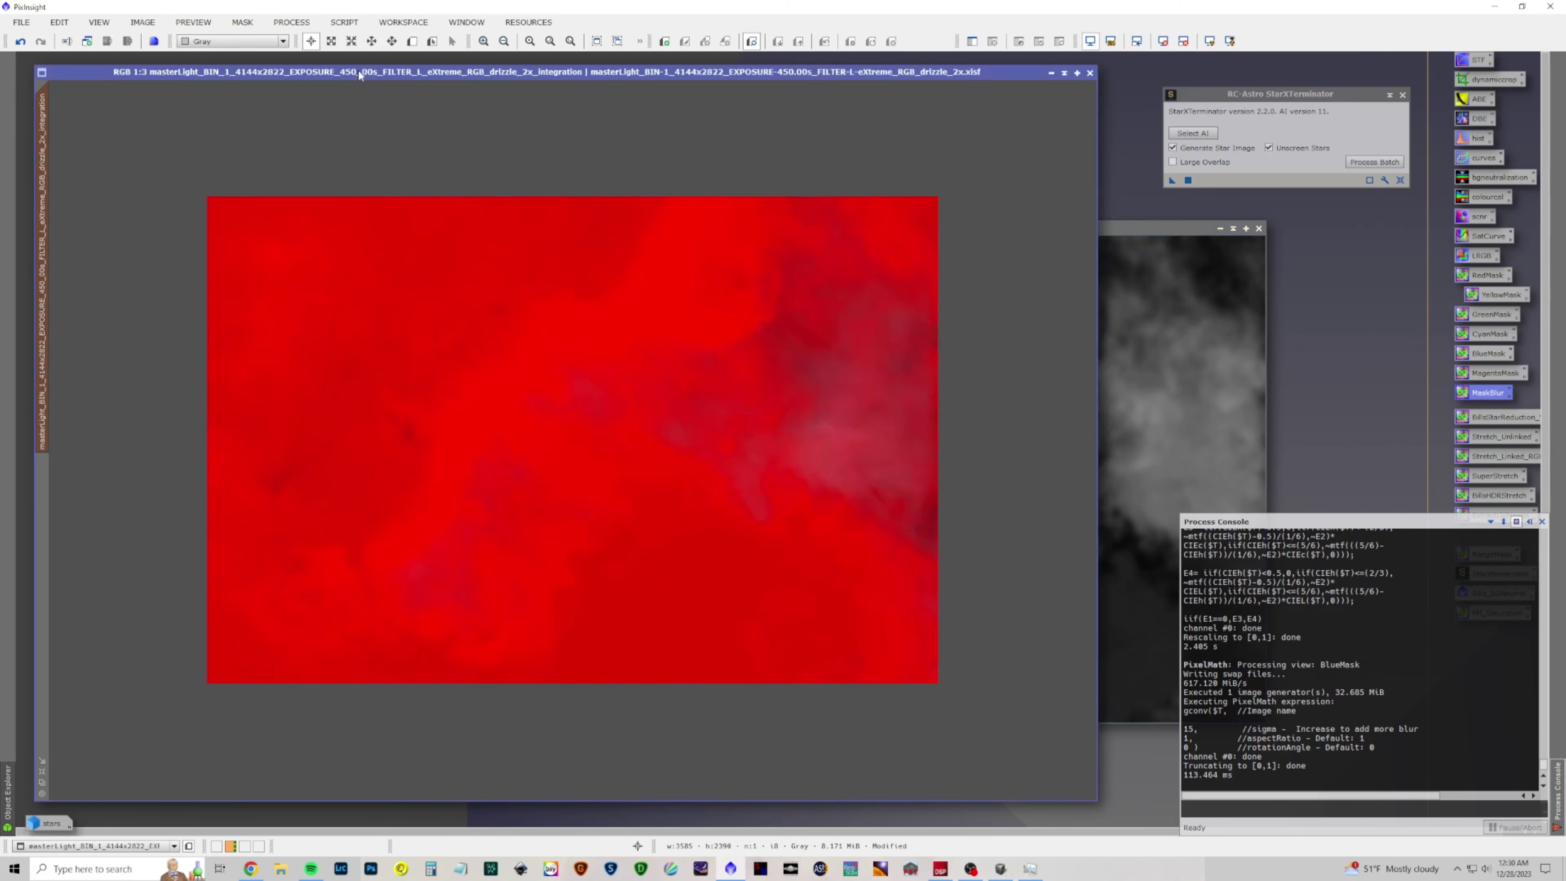
Open CurvesTransformation with a real-time preview of the masked nebula
left_click(306, 23)
left_click(313, 41)
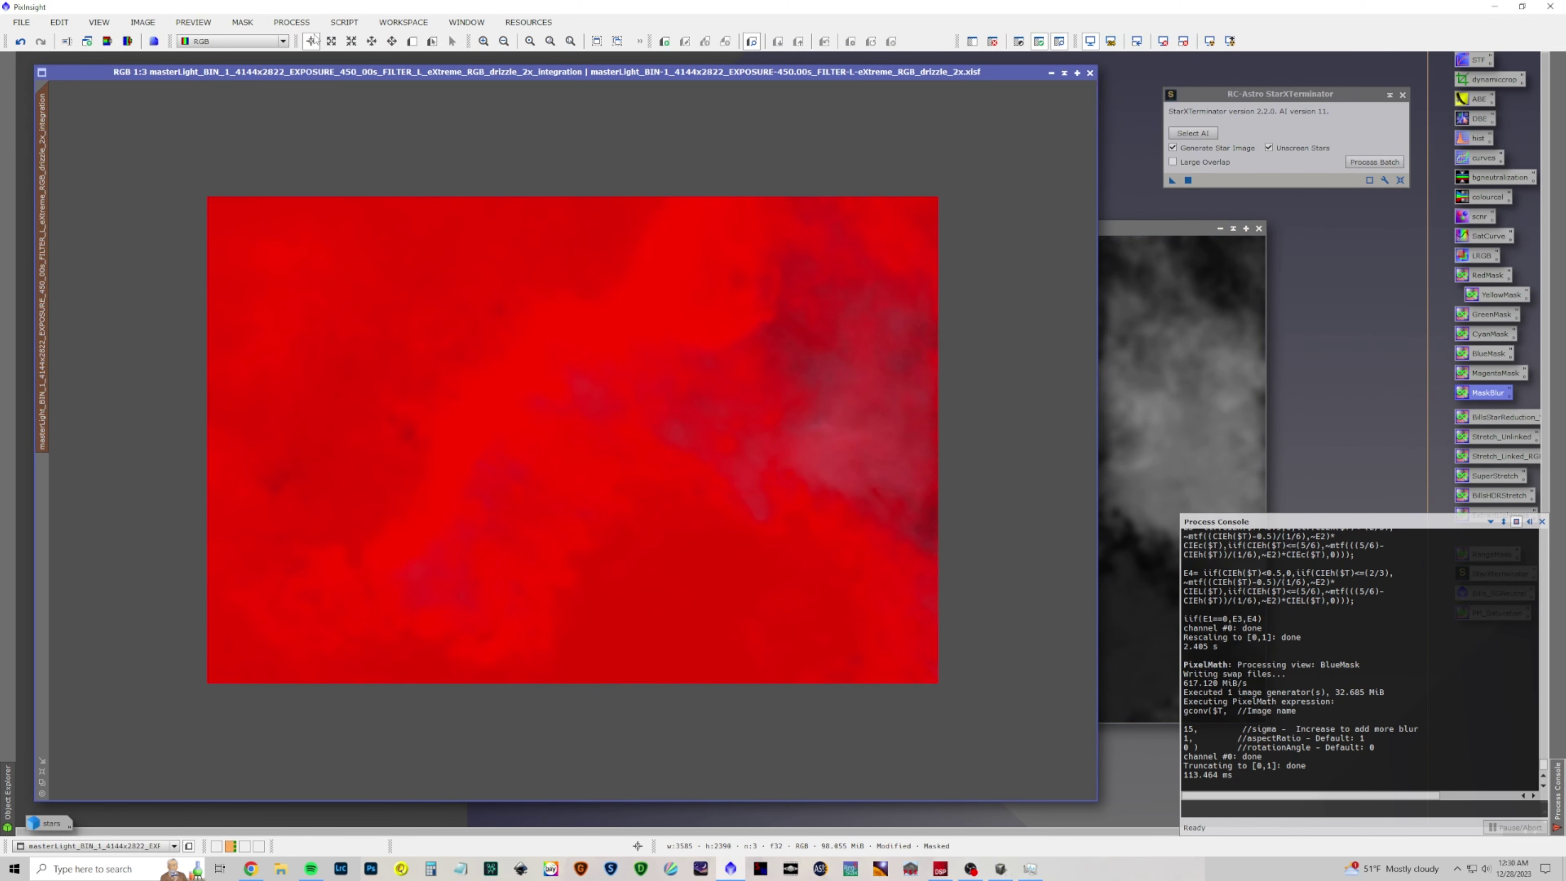
left_click(291, 22)
mouse_move(345, 41)
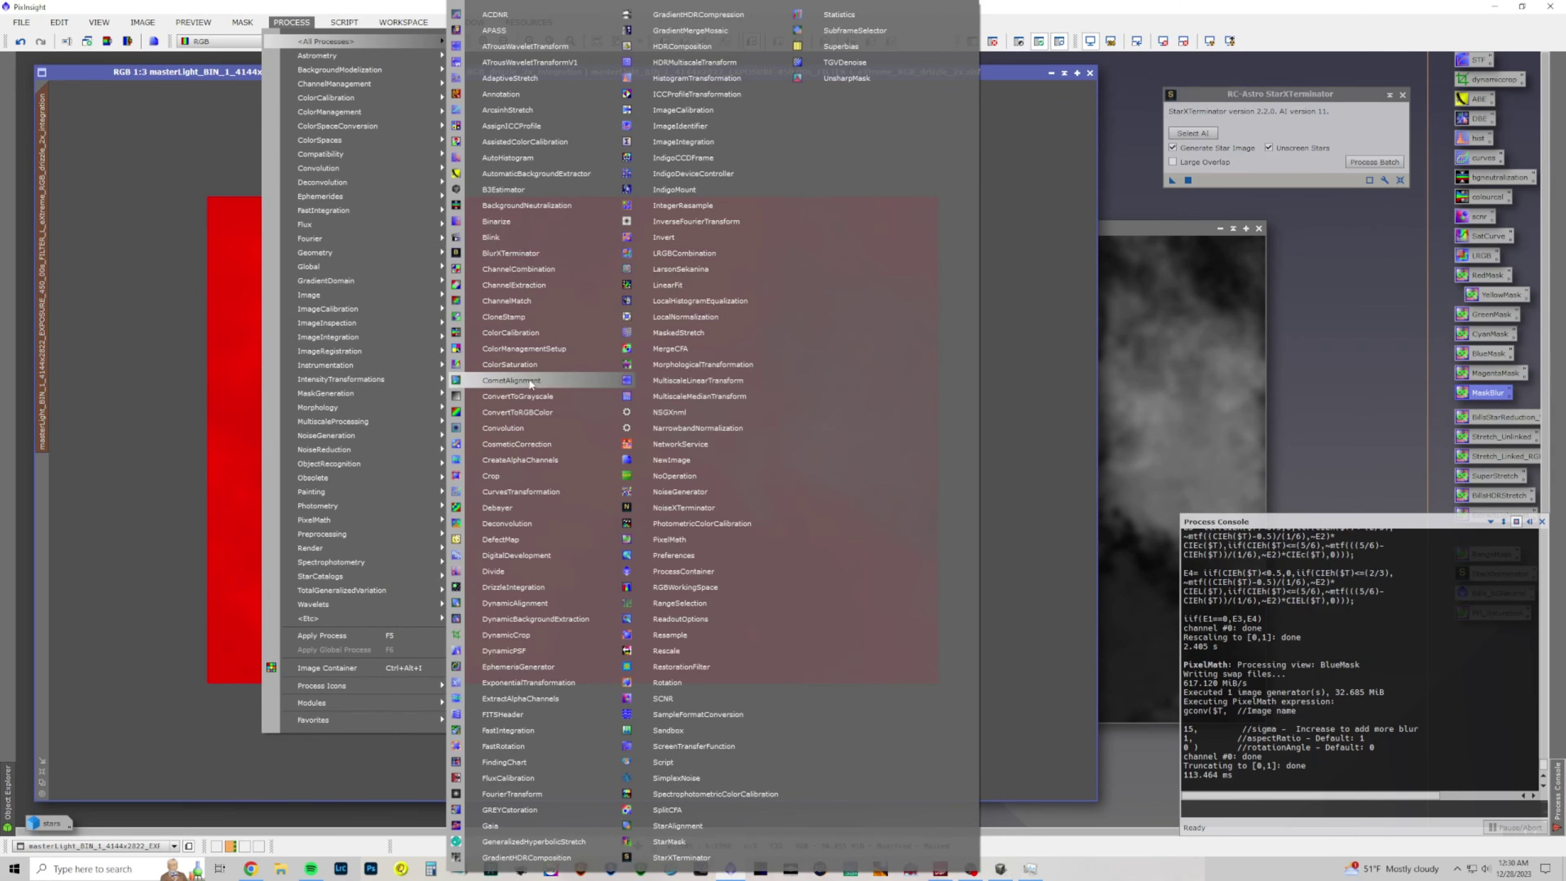
left_click(520, 492)
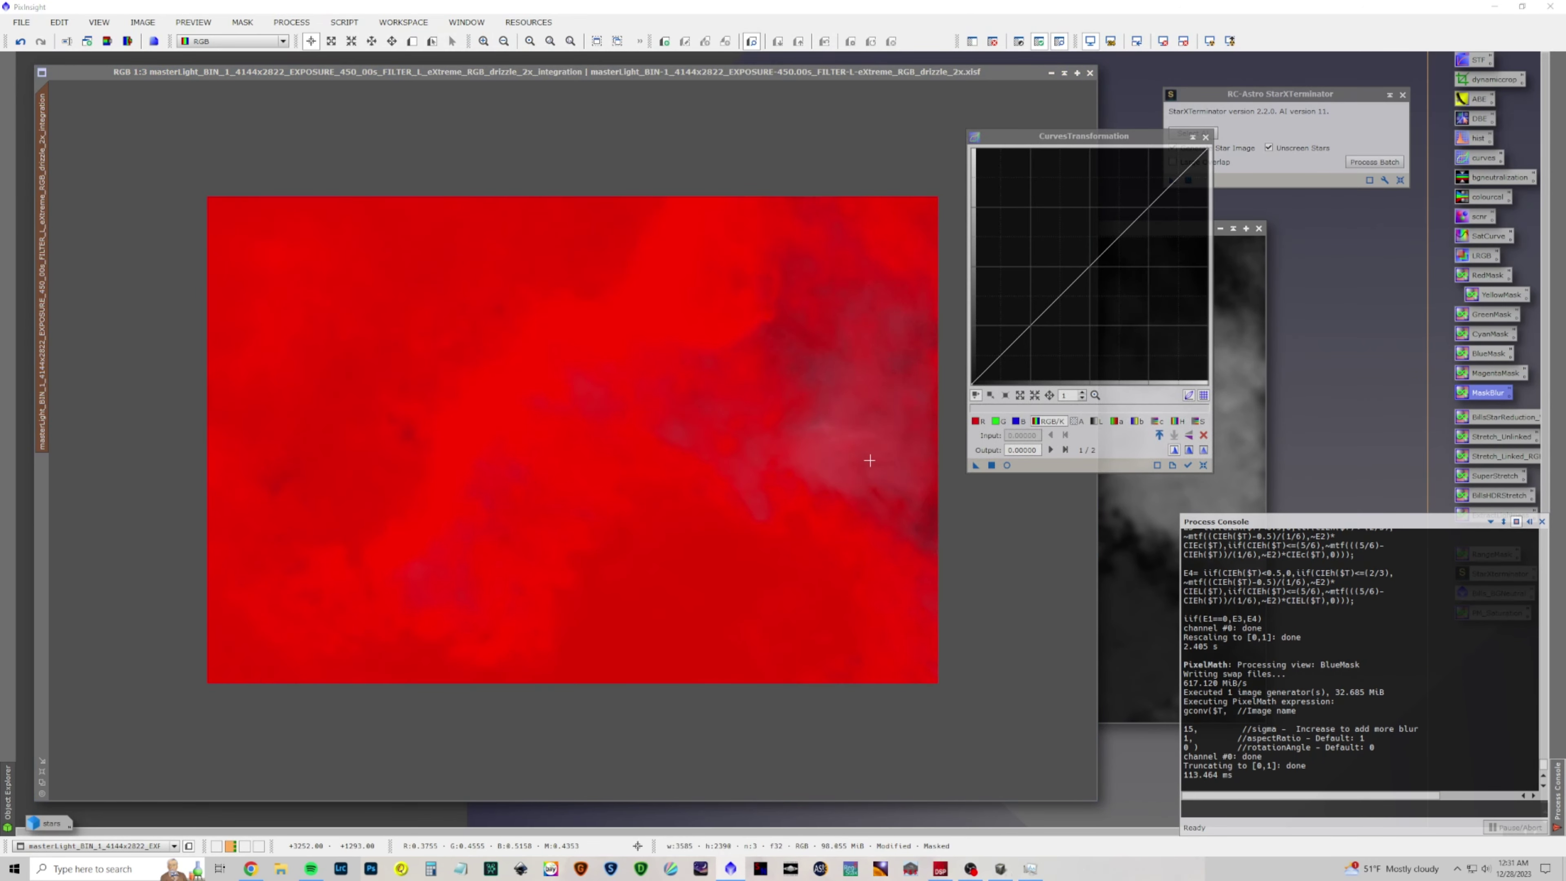
left_click(1006, 465)
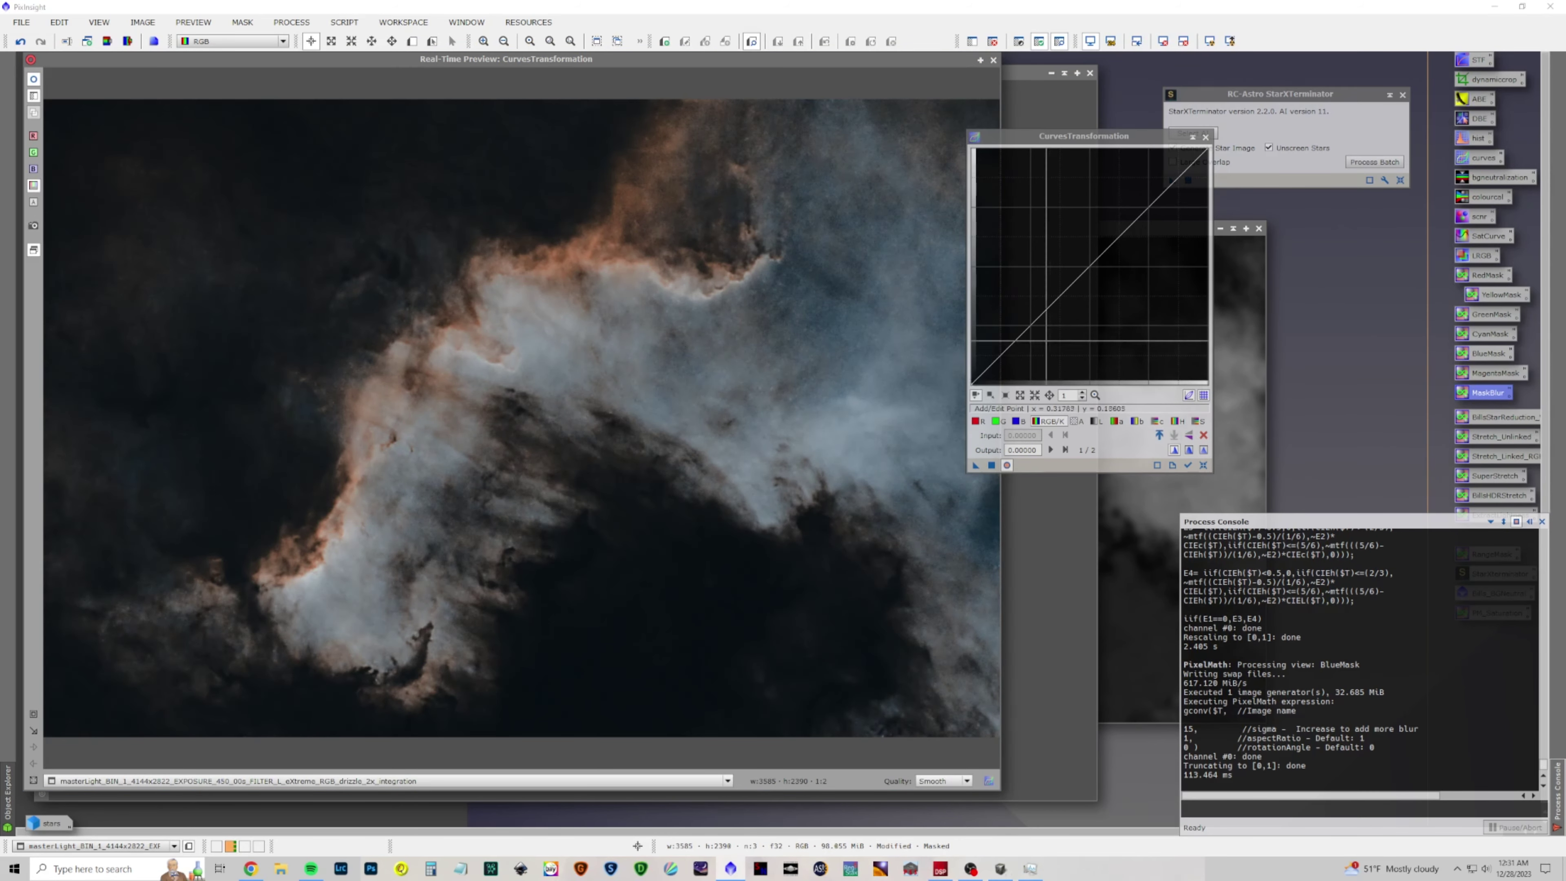
Lower the CIE b* curve with one point in the highlights and one at about input 0.276, output 0.191
left_click(1136, 420)
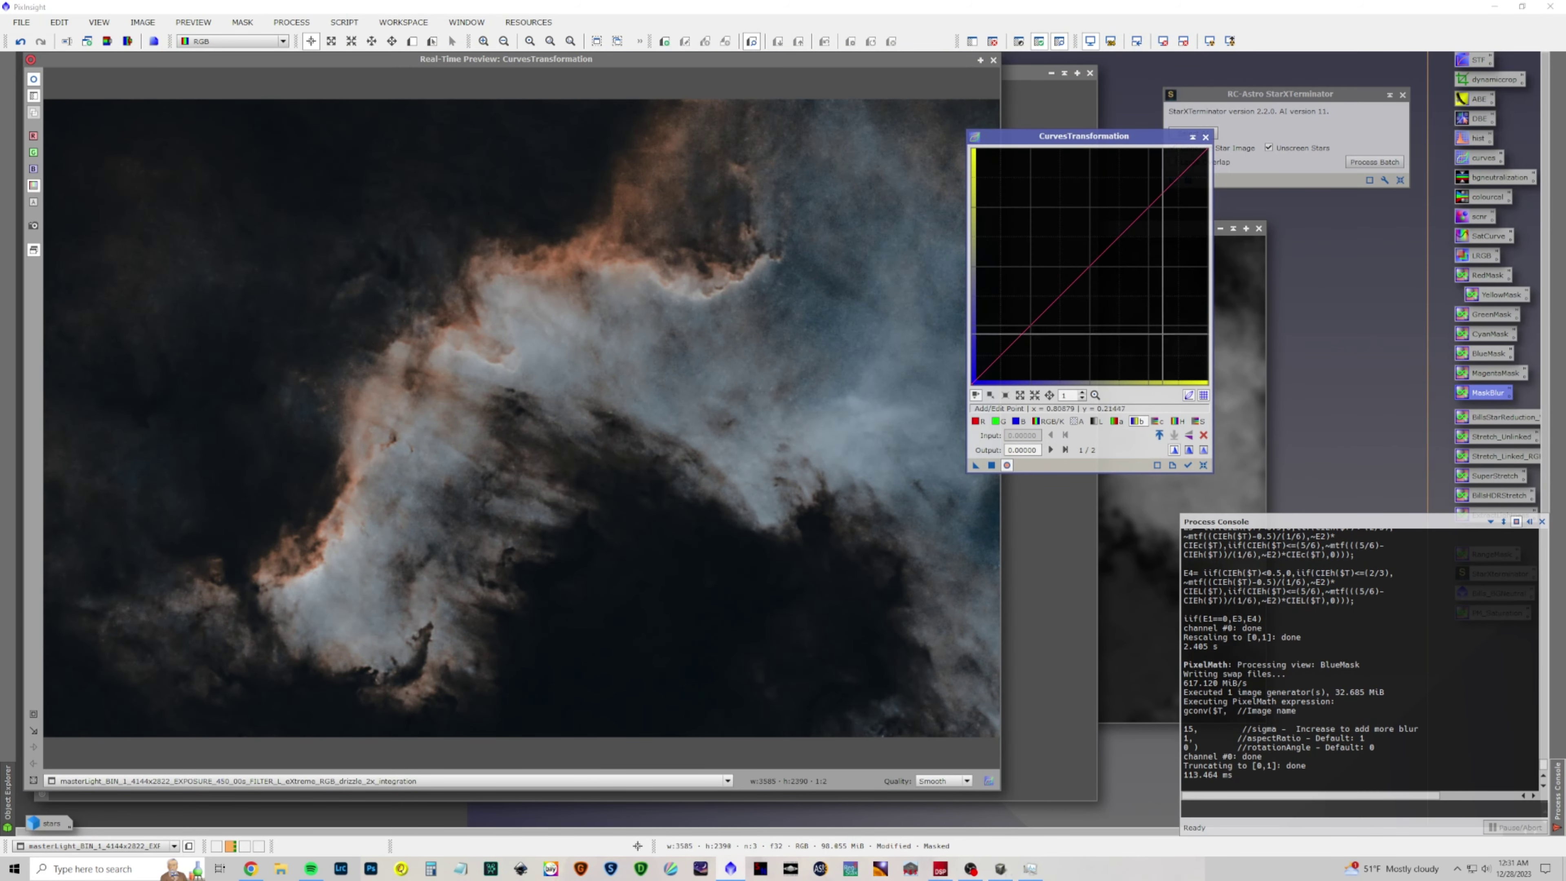
left_click_drag(1150, 204, 1156, 219)
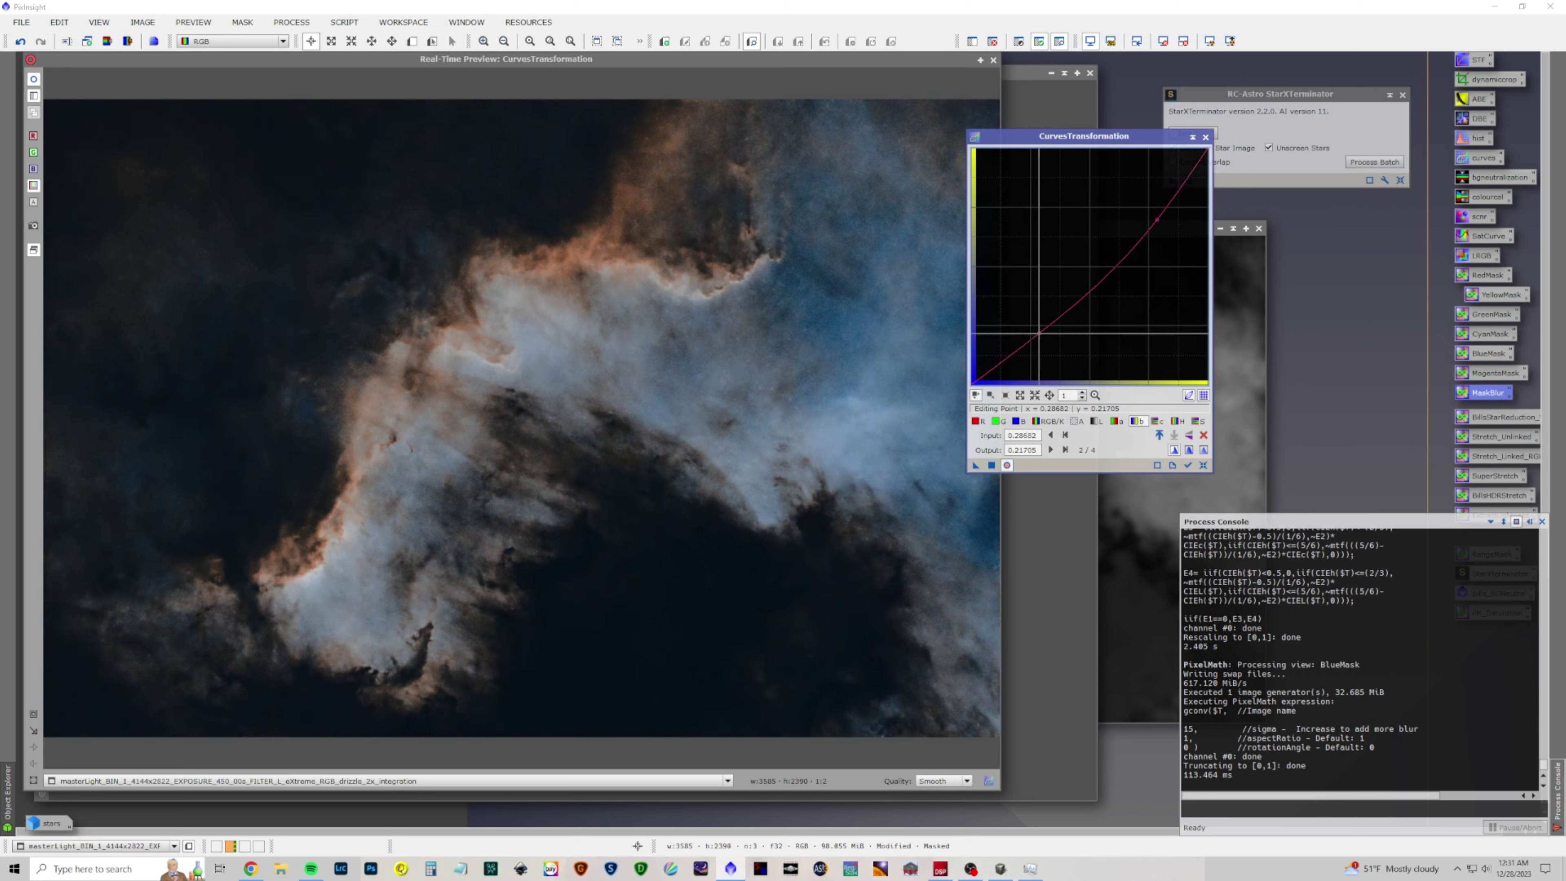
left_click_drag(1033, 328, 1036, 338)
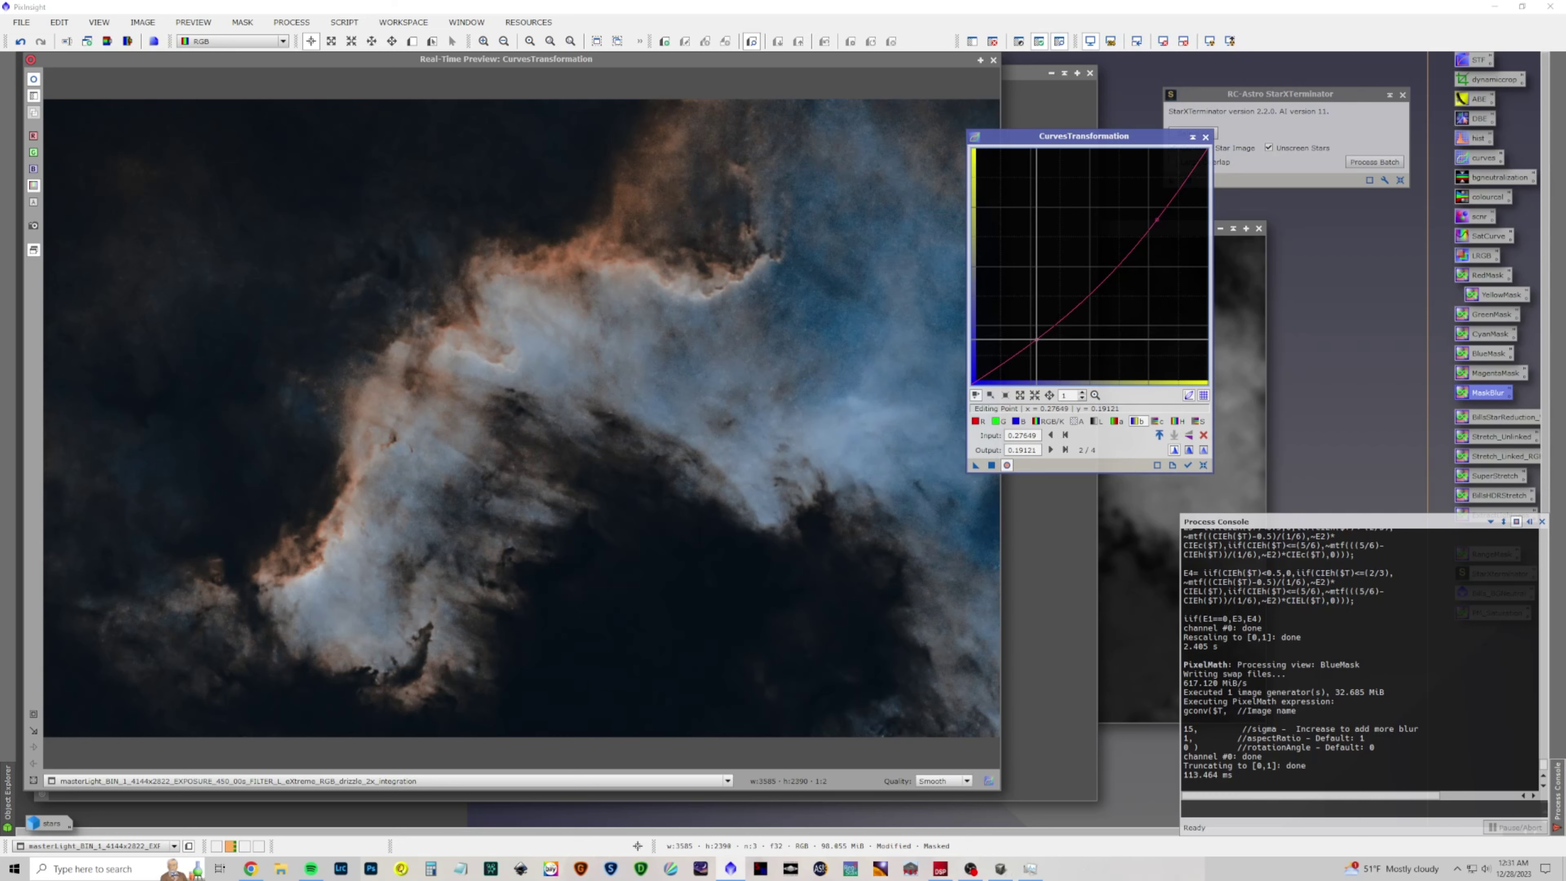
Raise the blue curve slightly, the green curve at about input 0.406 and the red curve at about 0.437, both to output 0.473
left_click(1015, 421)
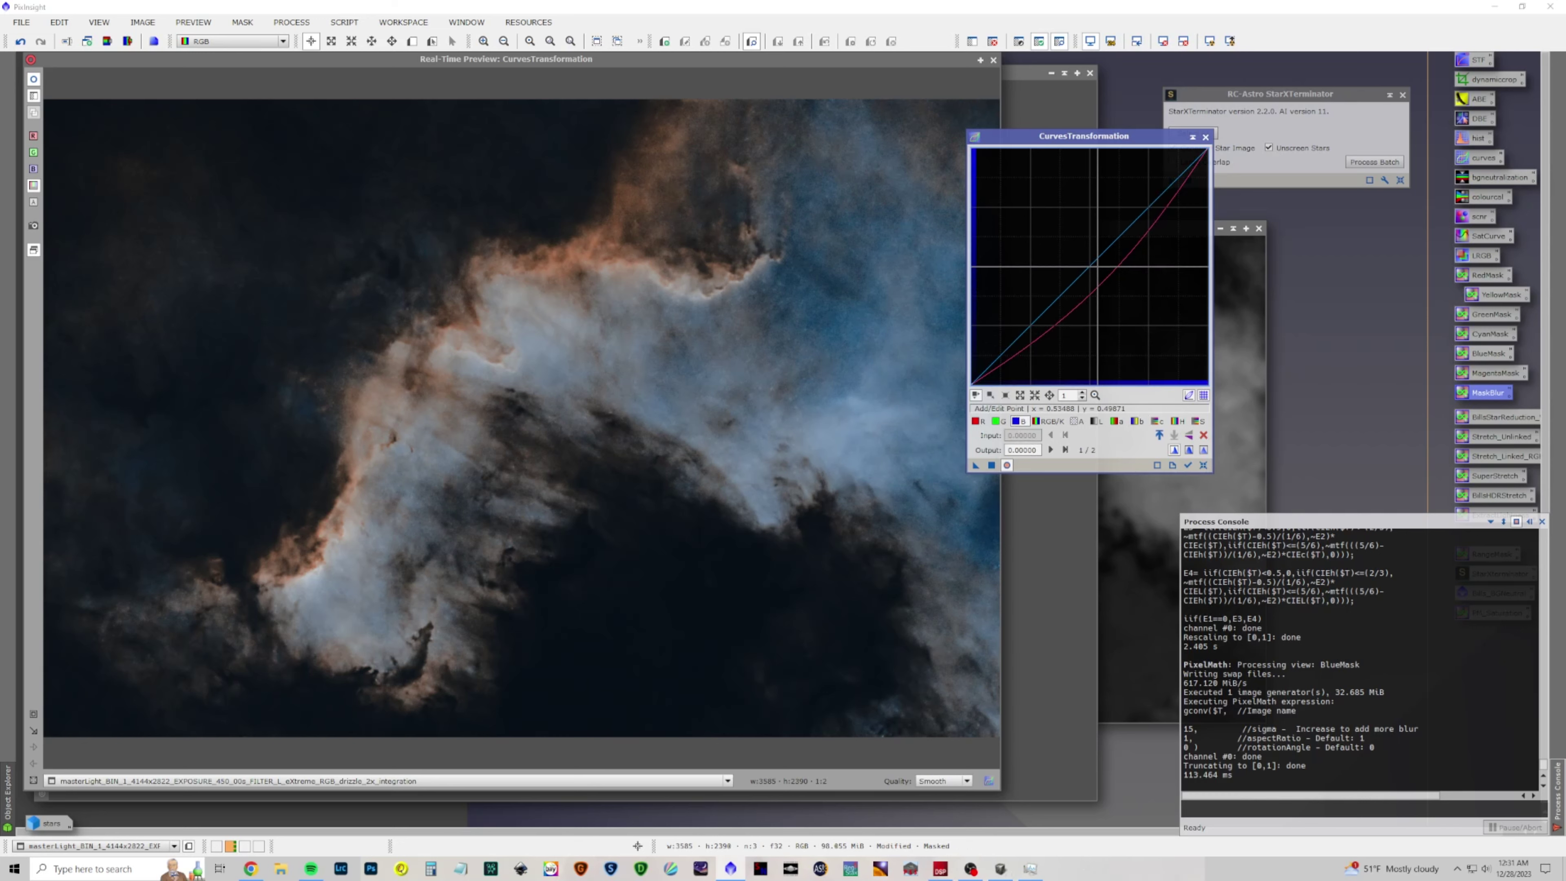
mouse_move(1097, 266)
left_mouse_down()
mouse_move(1084, 246)
mouse_move(1095, 255)
mouse_move(1074, 294)
mouse_move(1068, 272)
left_mouse_up()
left_click(999, 421)
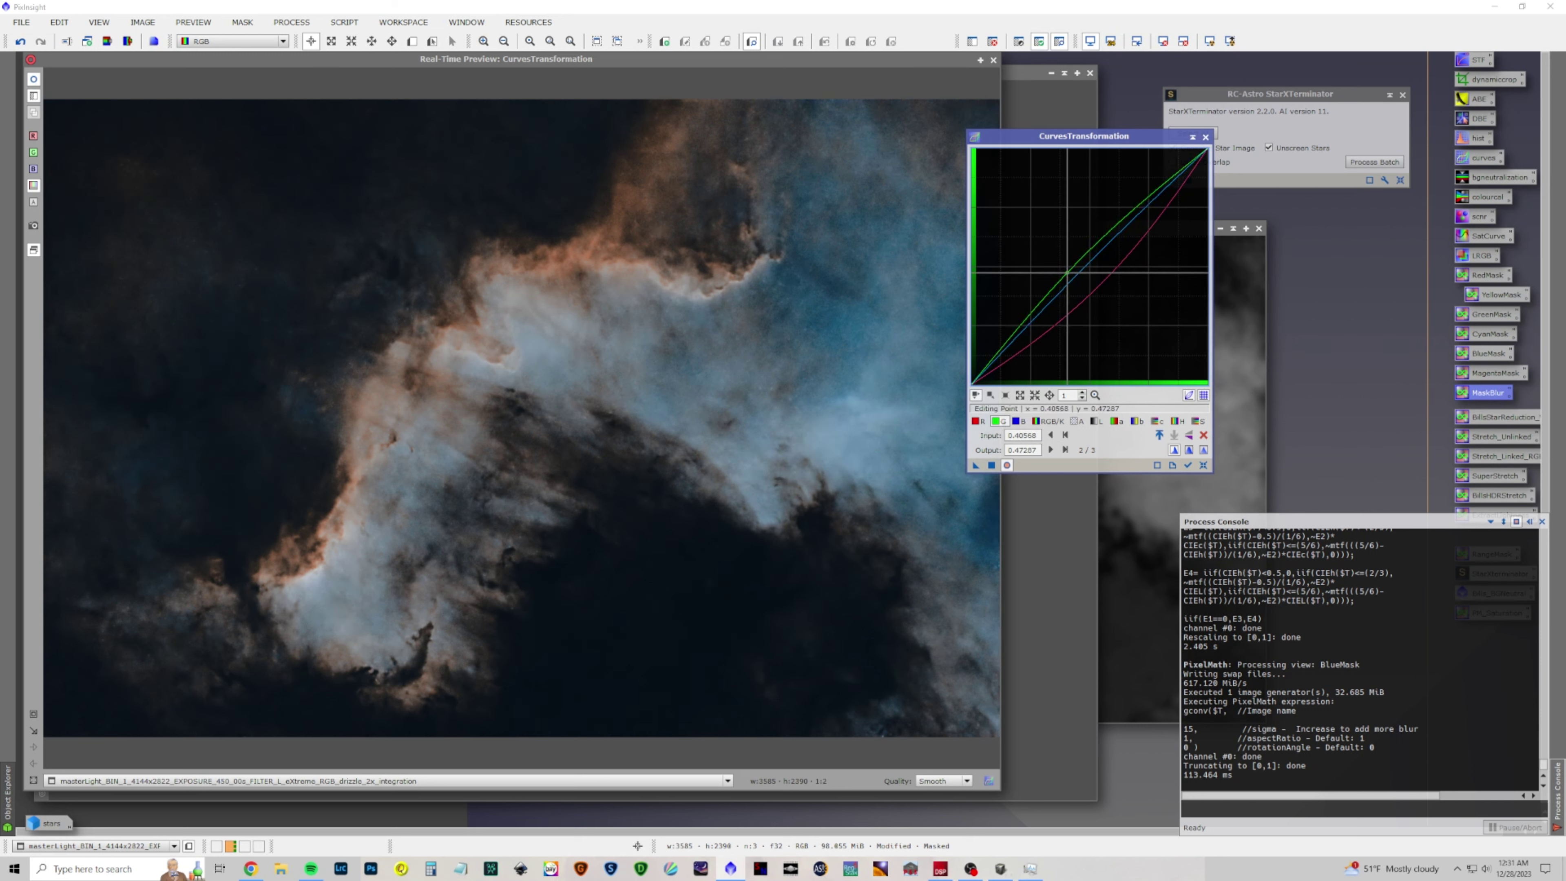
left_click(977, 421)
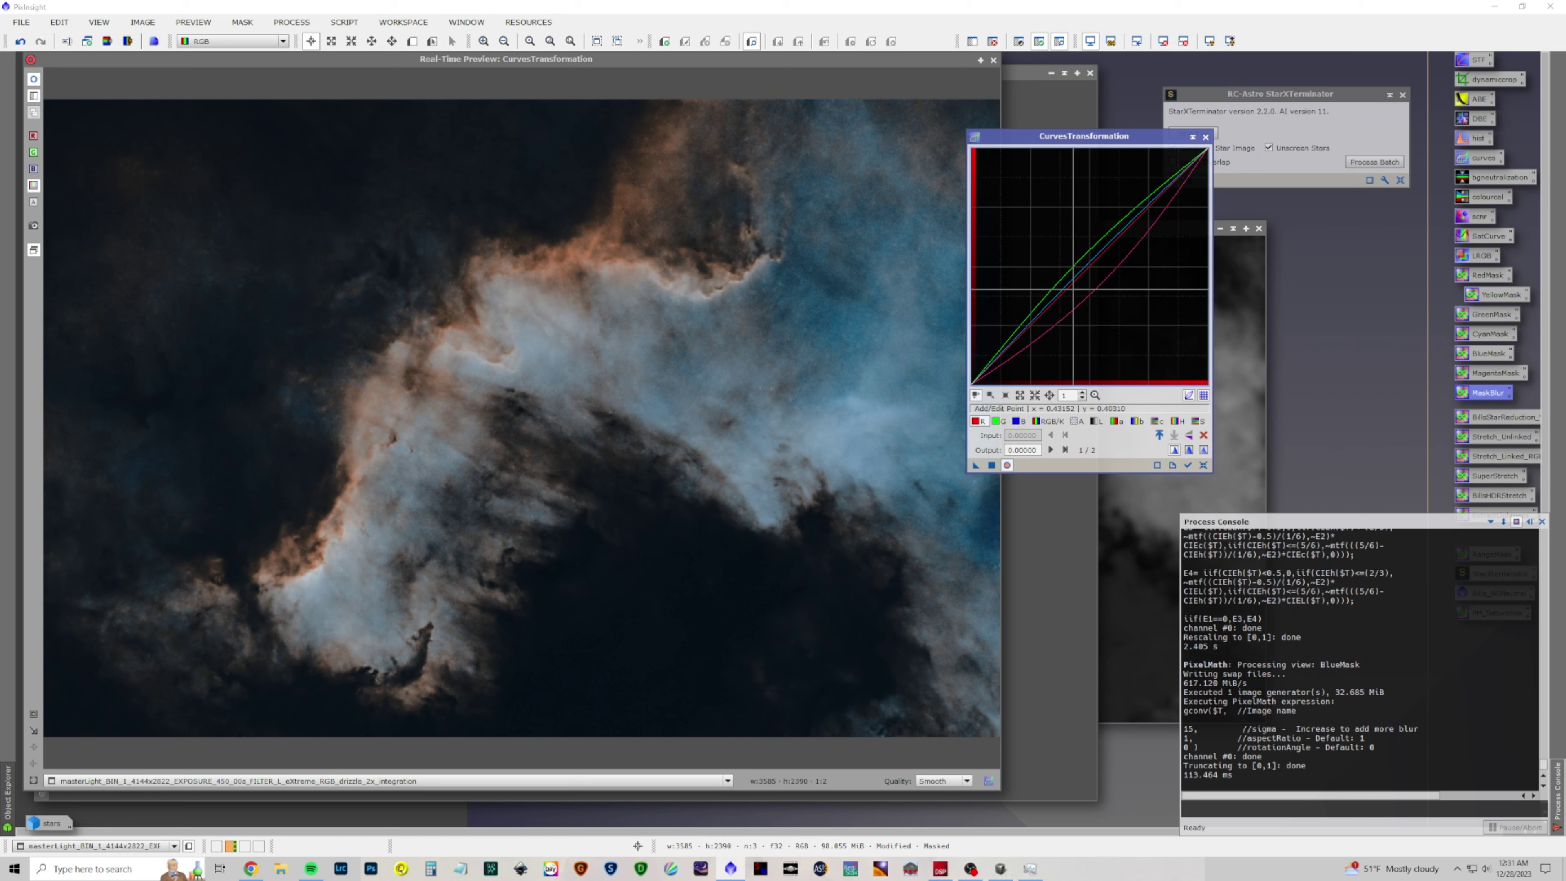
left_click_drag(1074, 288, 1074, 271)
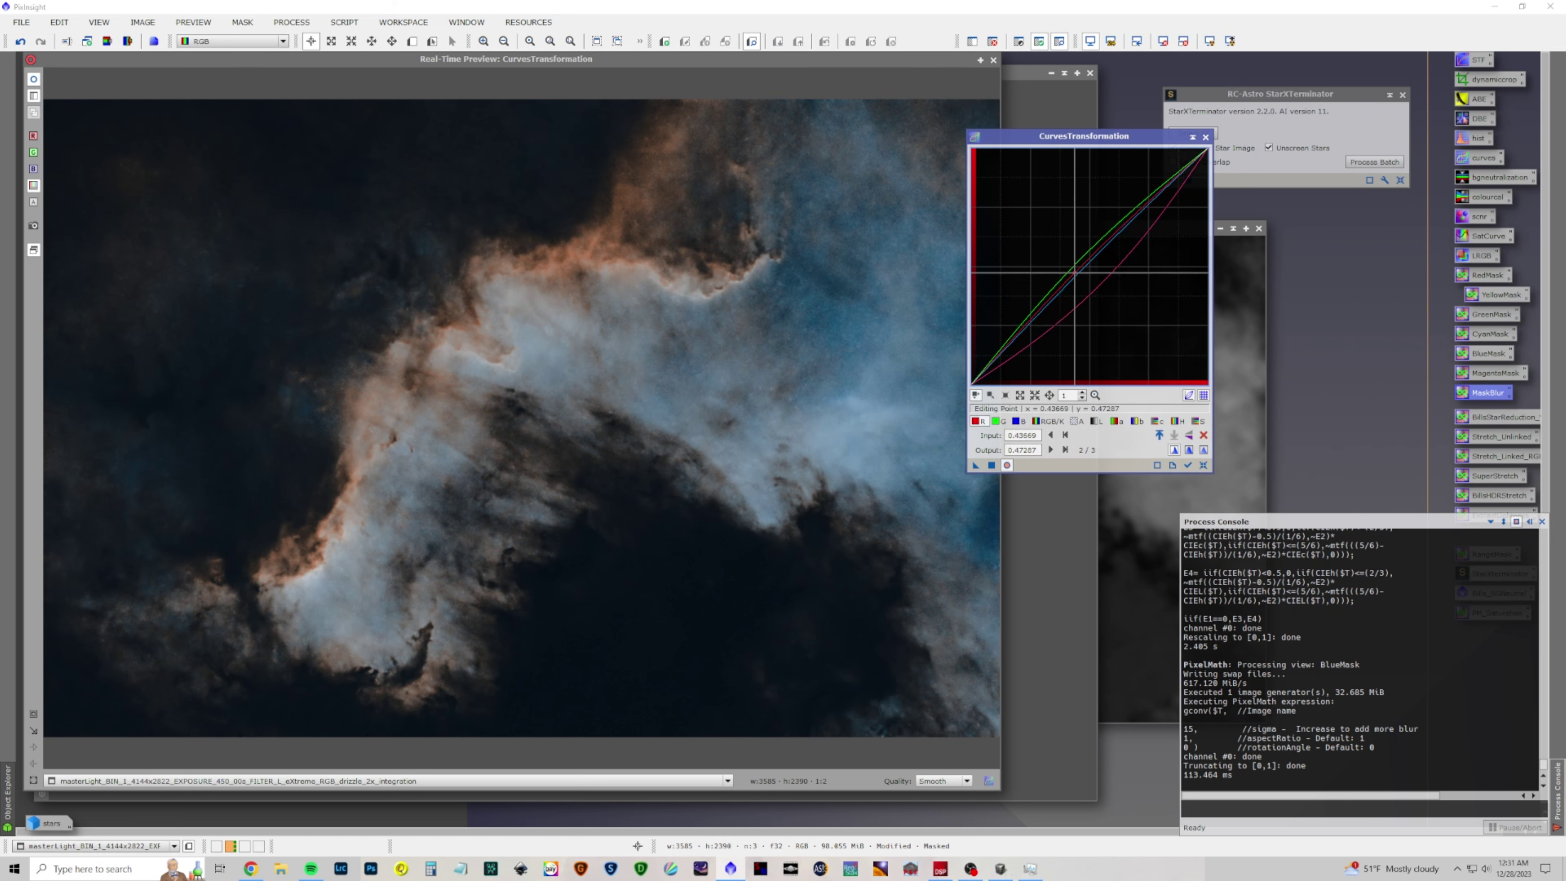
Apply the curves to the masked nebula, then reset and close CurvesTransformation
left_click(991, 465)
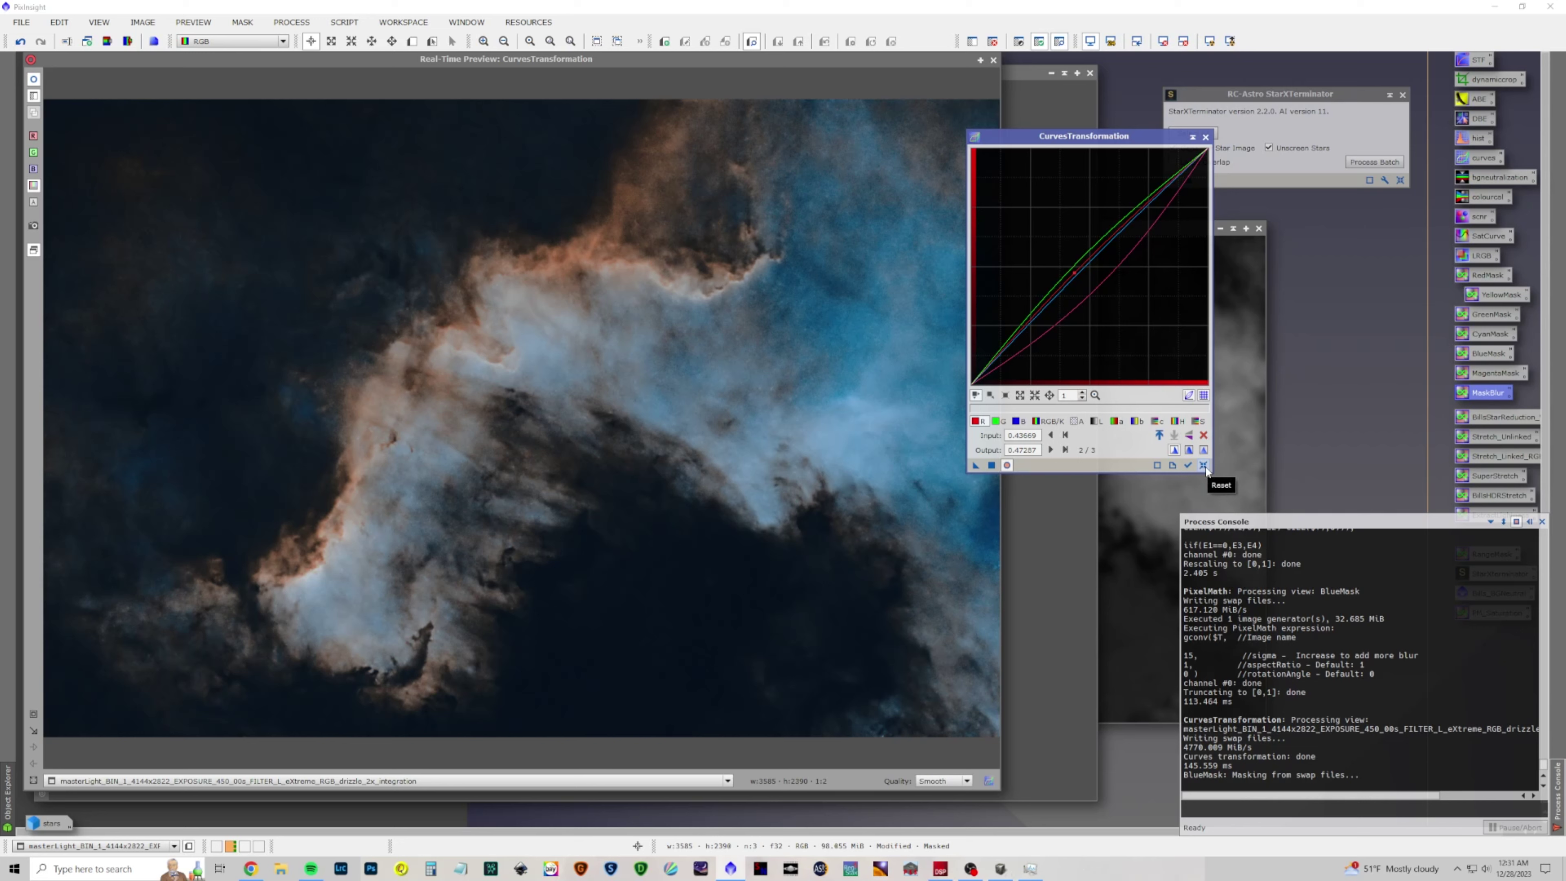
left_click(1203, 465)
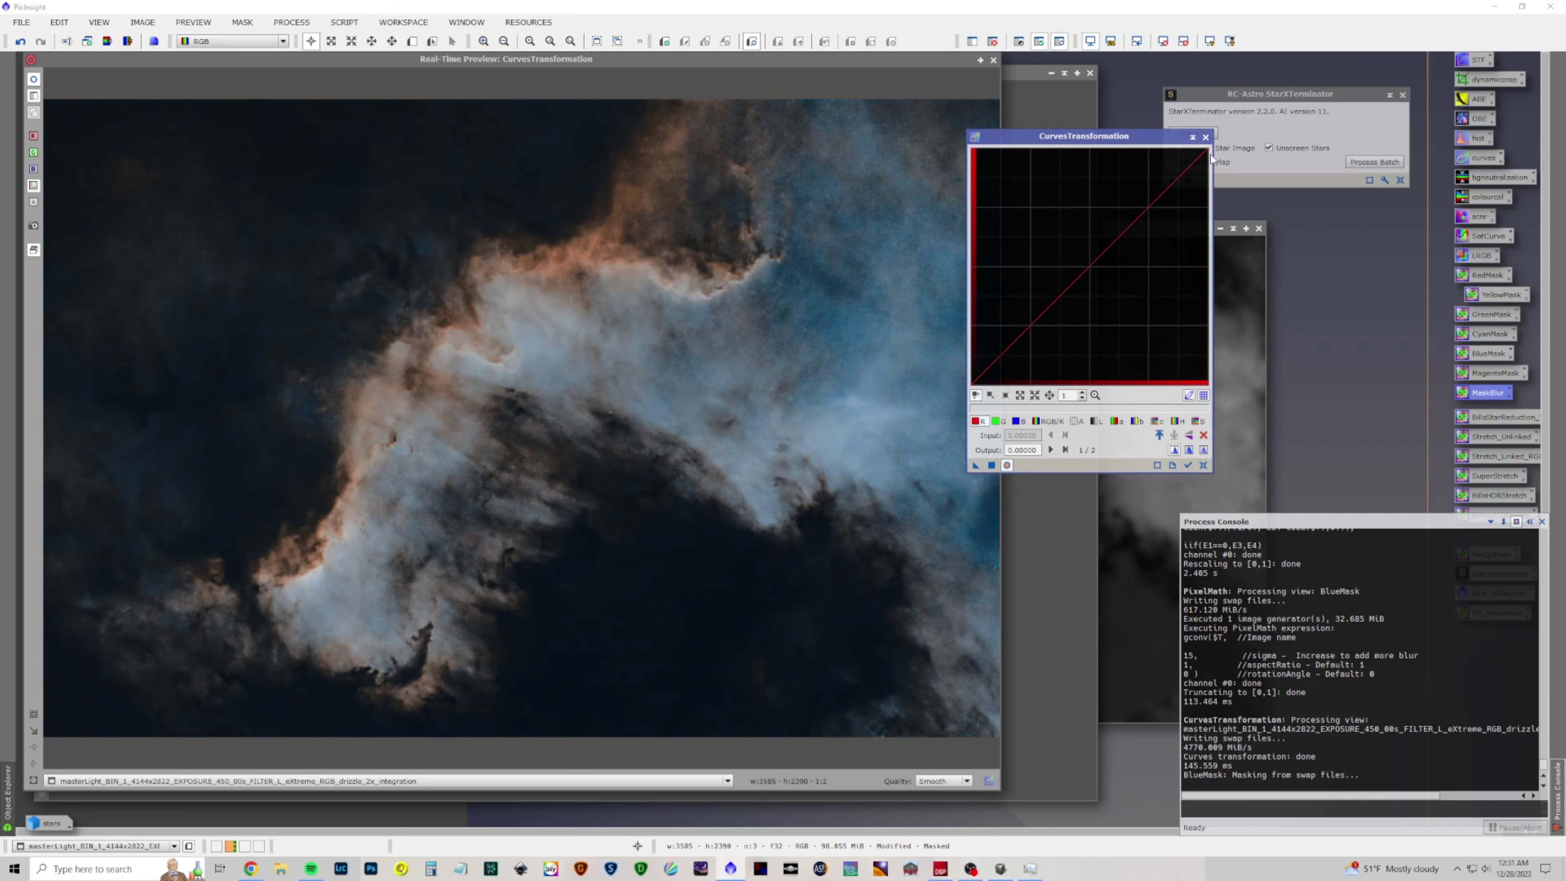
left_click(1206, 137)
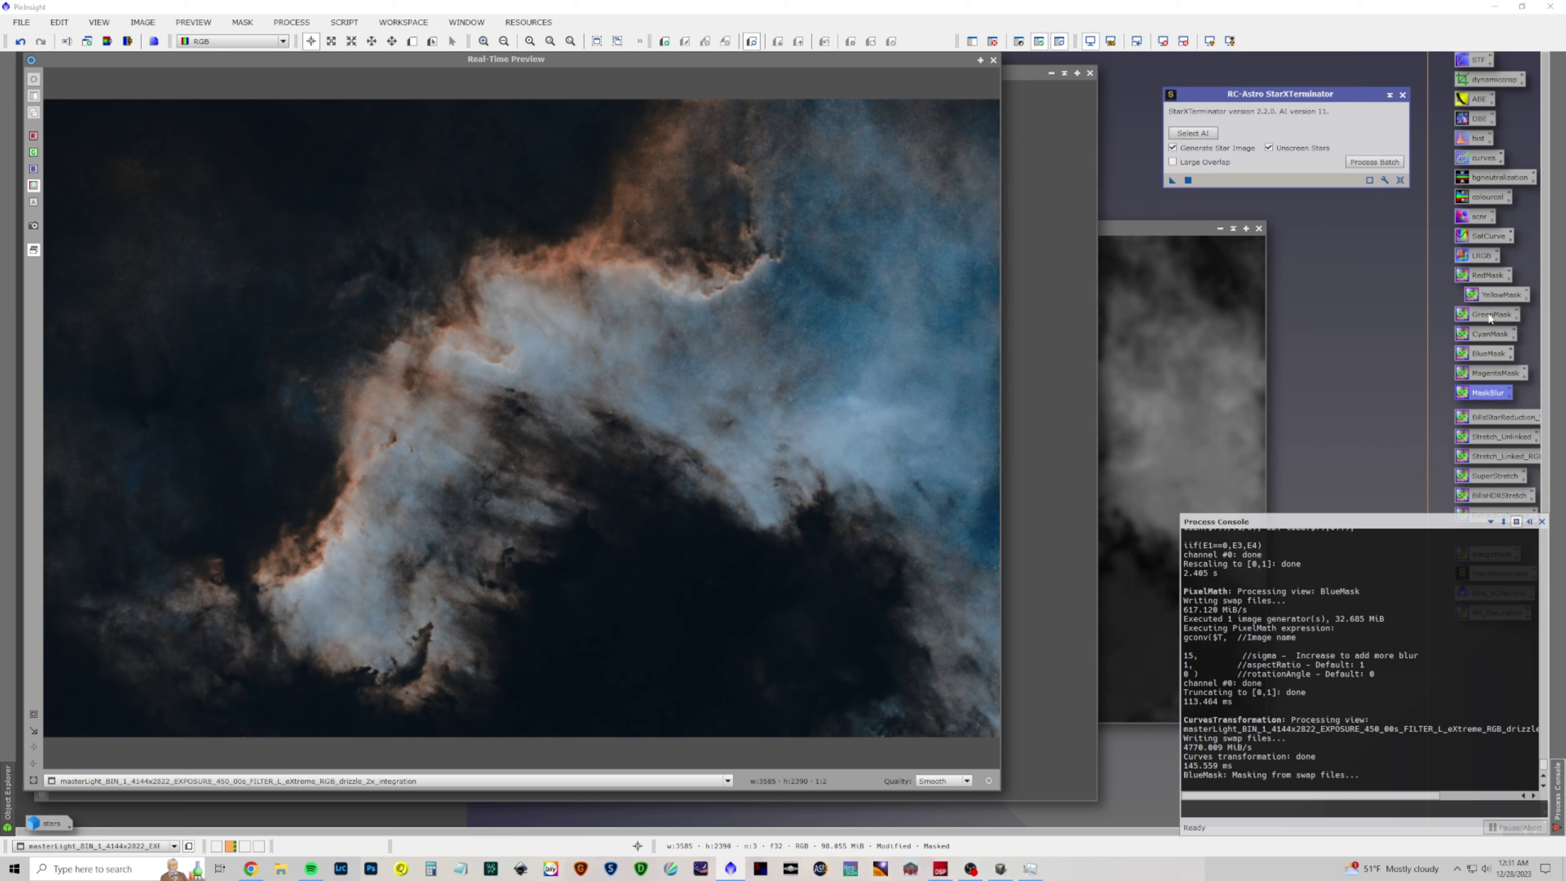
Close the real-time preview and remove the blue mask from the nebula image
left_click_drag(1484, 294, 619, 338)
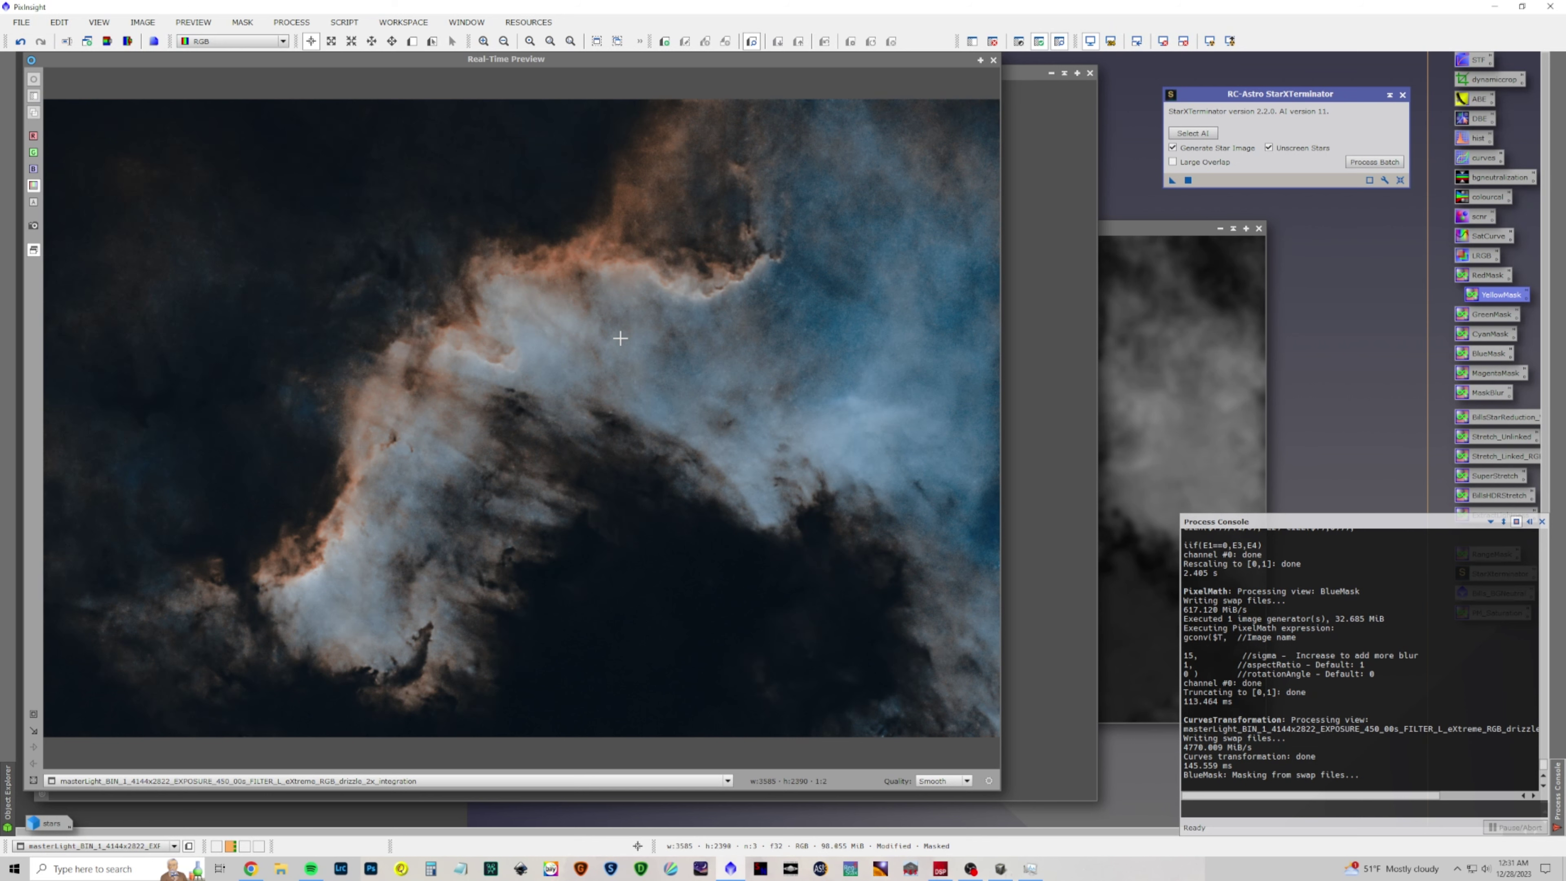
left_click(993, 59)
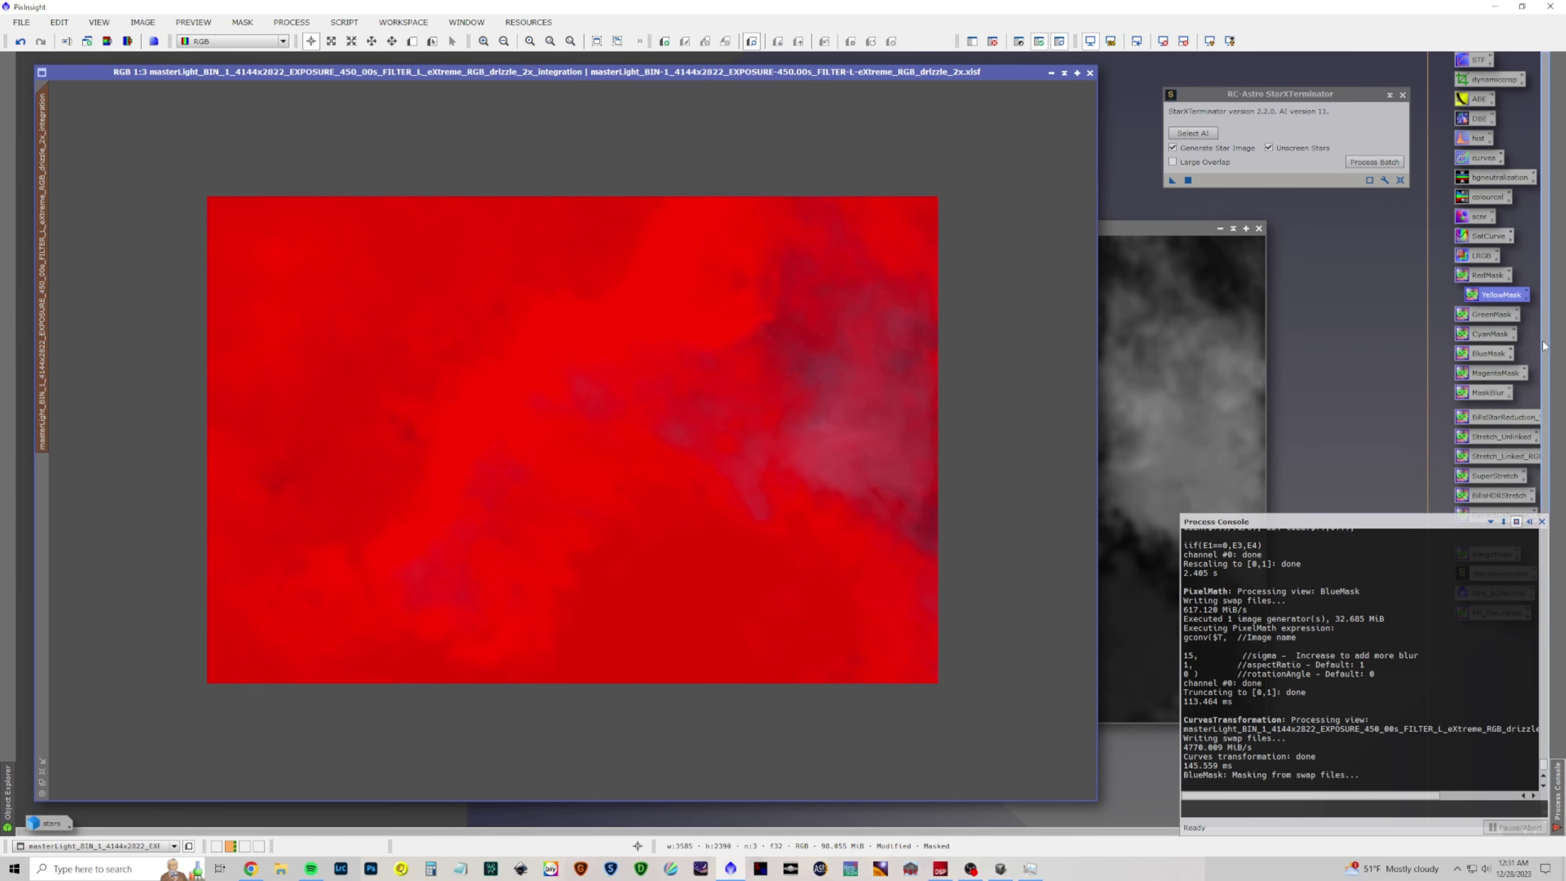
left_click(249, 22)
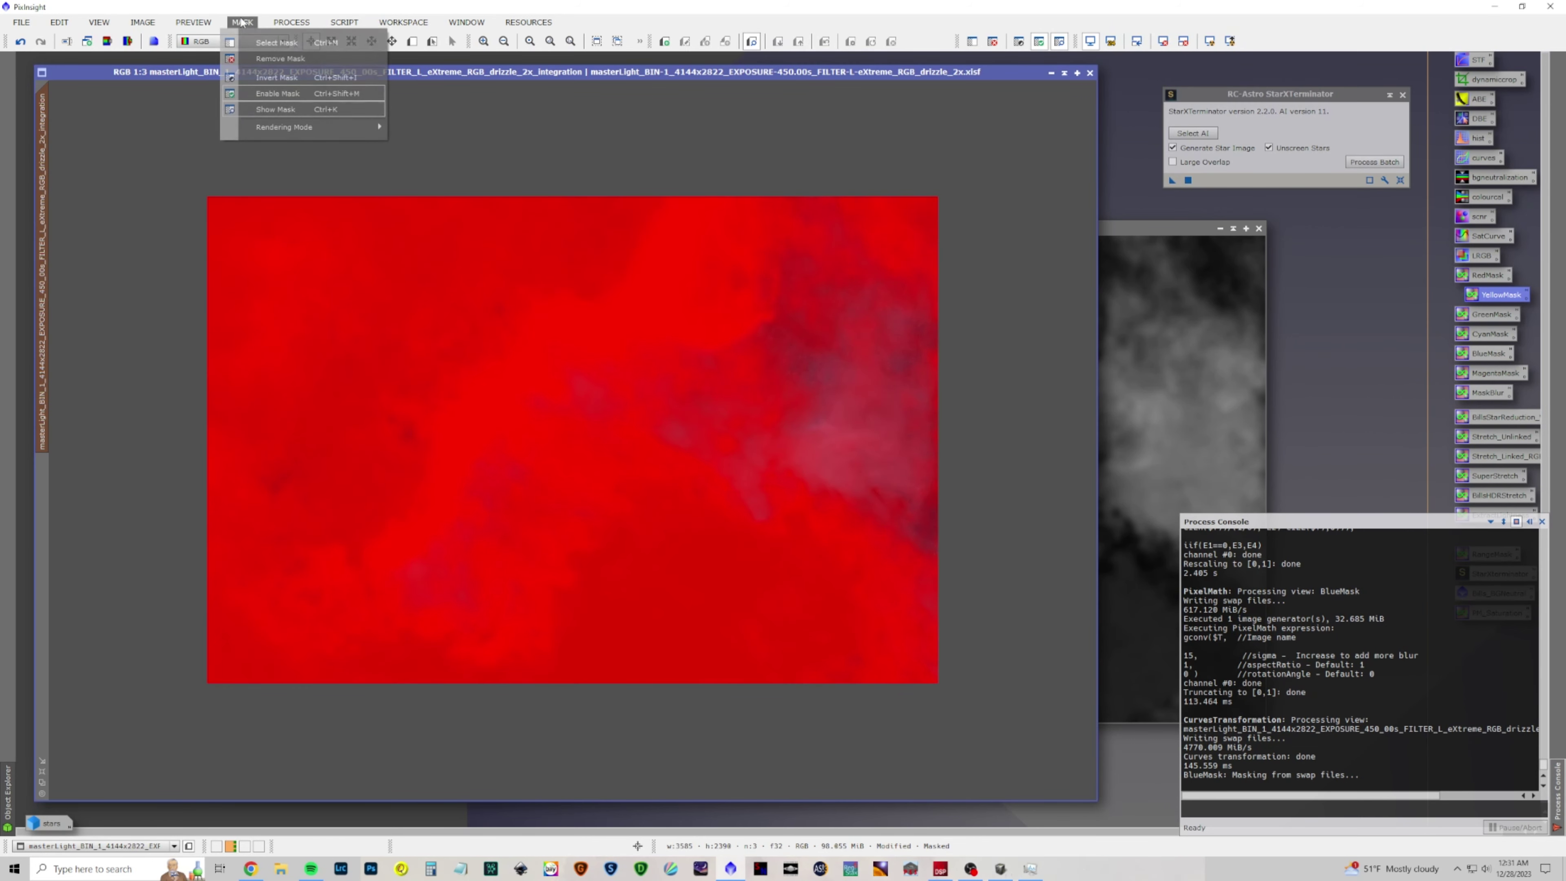
left_click(281, 58)
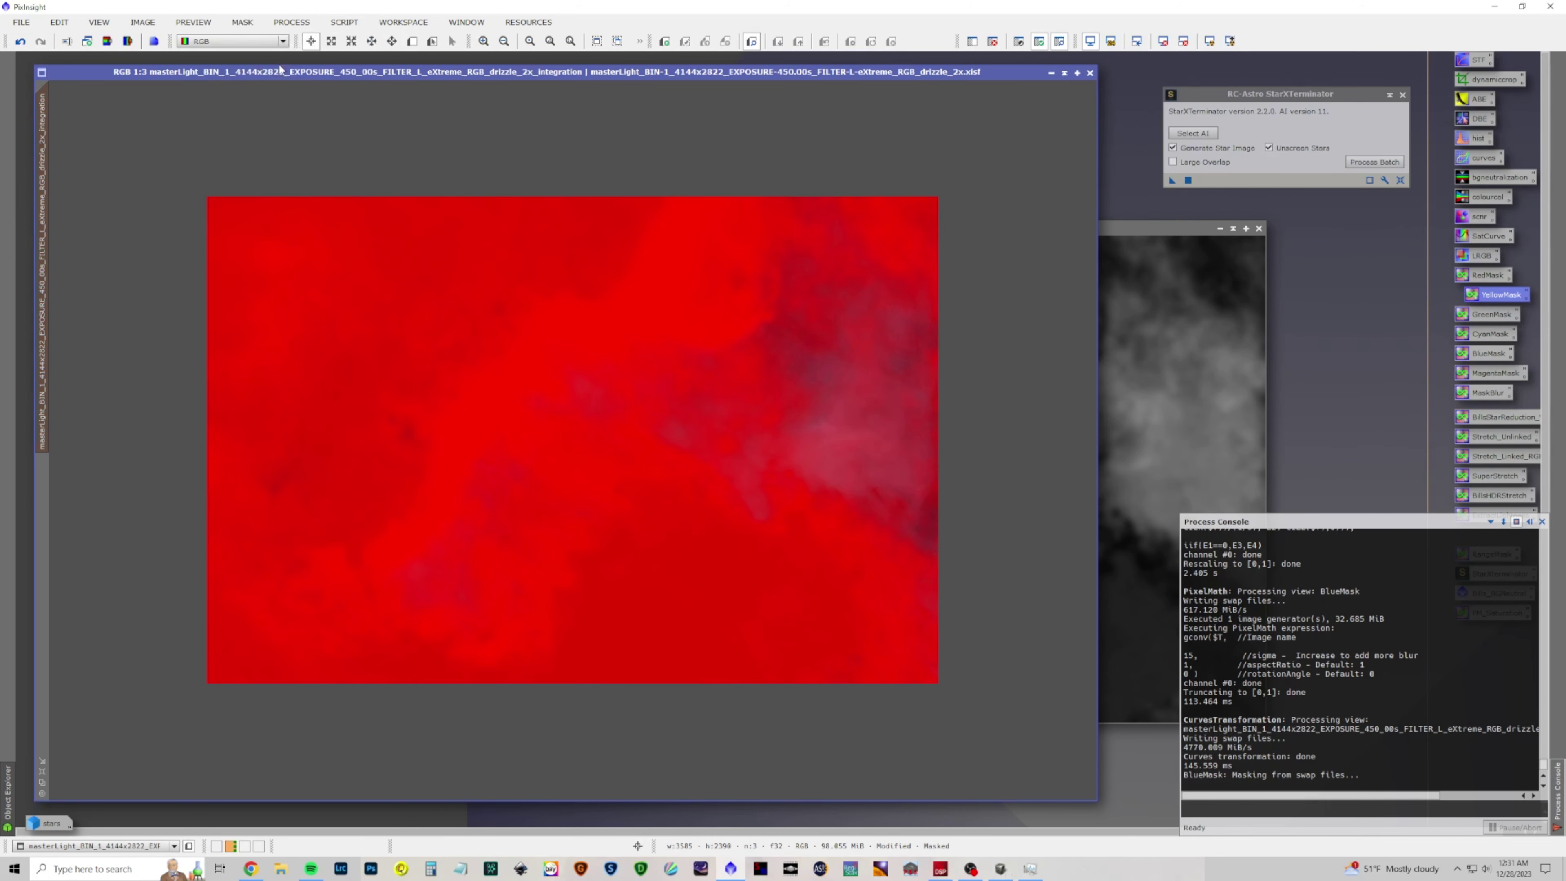
Generate a YellowMask from the nebula image, soften it with MaskBlur and apply it to the image as its mask
left_click_drag(1464, 296, 665, 363)
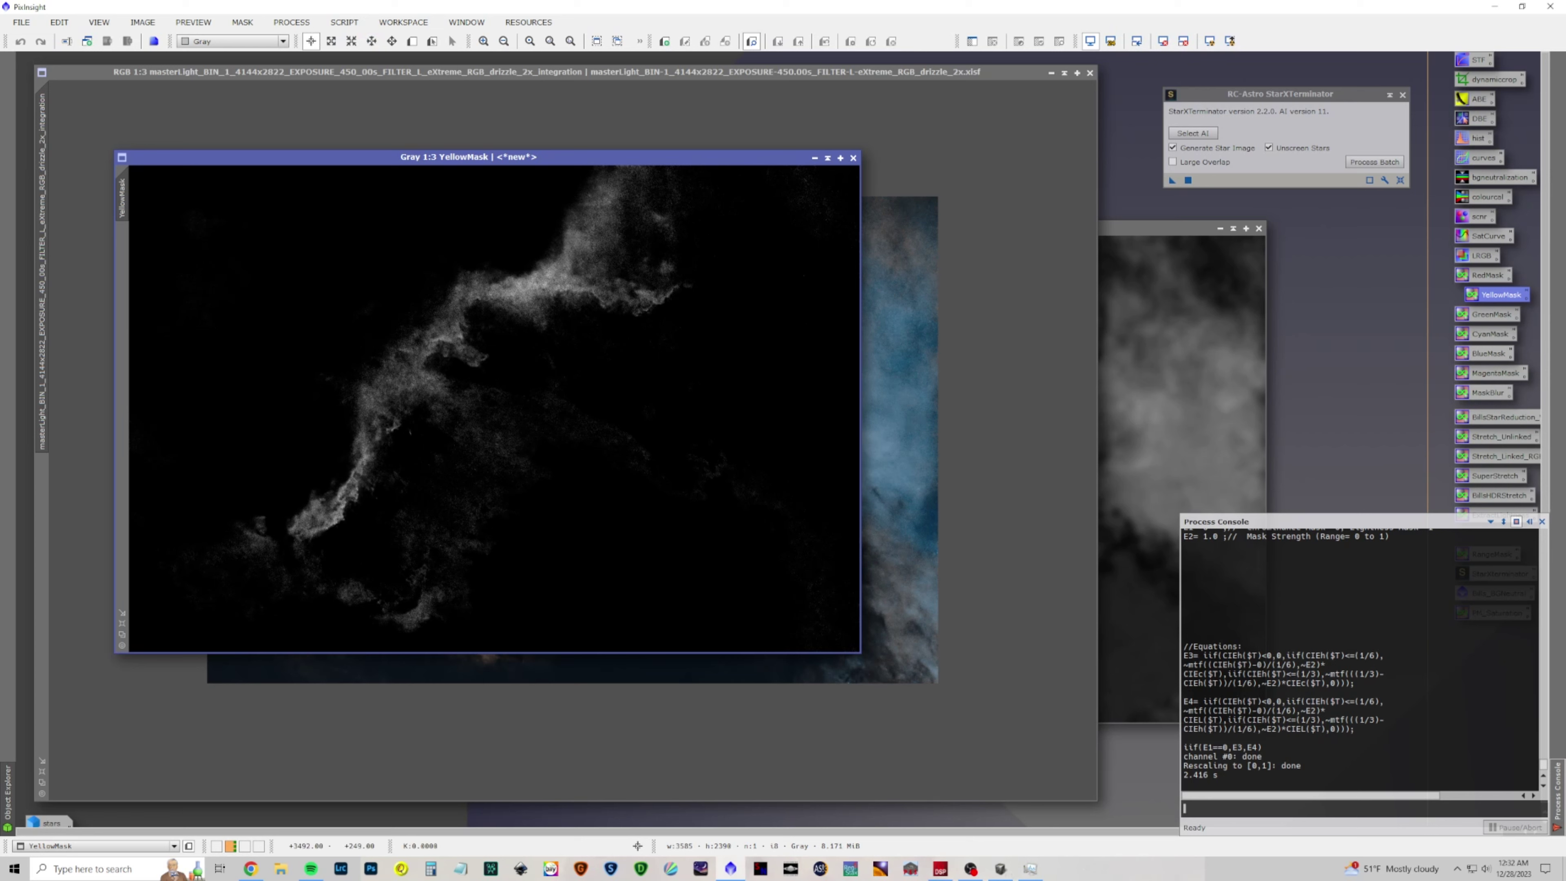
left_click_drag(1487, 390, 610, 394)
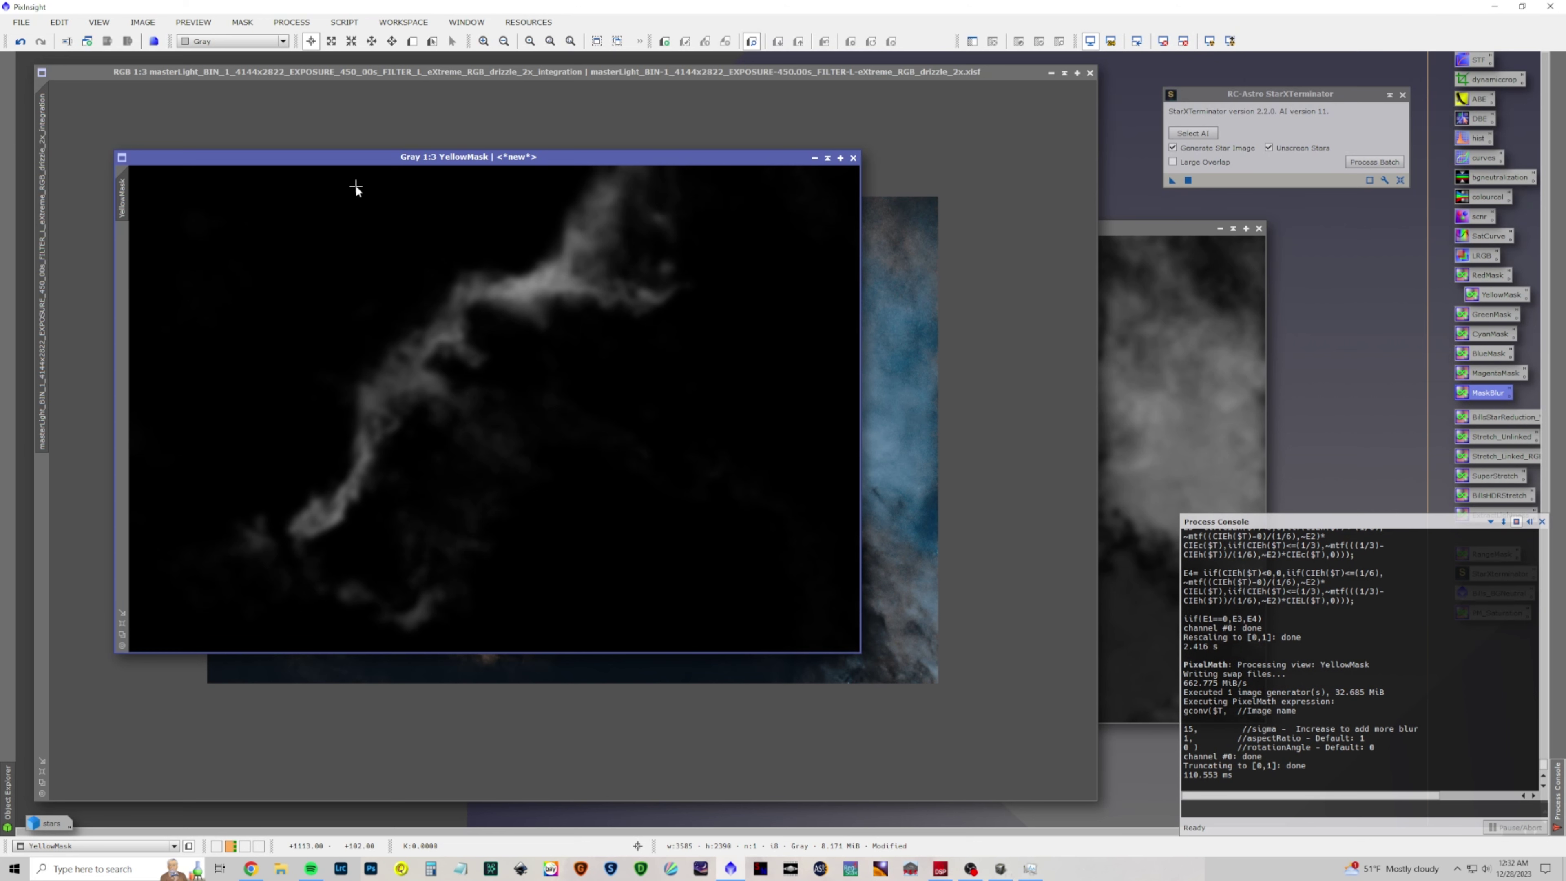
left_click_drag(129, 199, 38, 497)
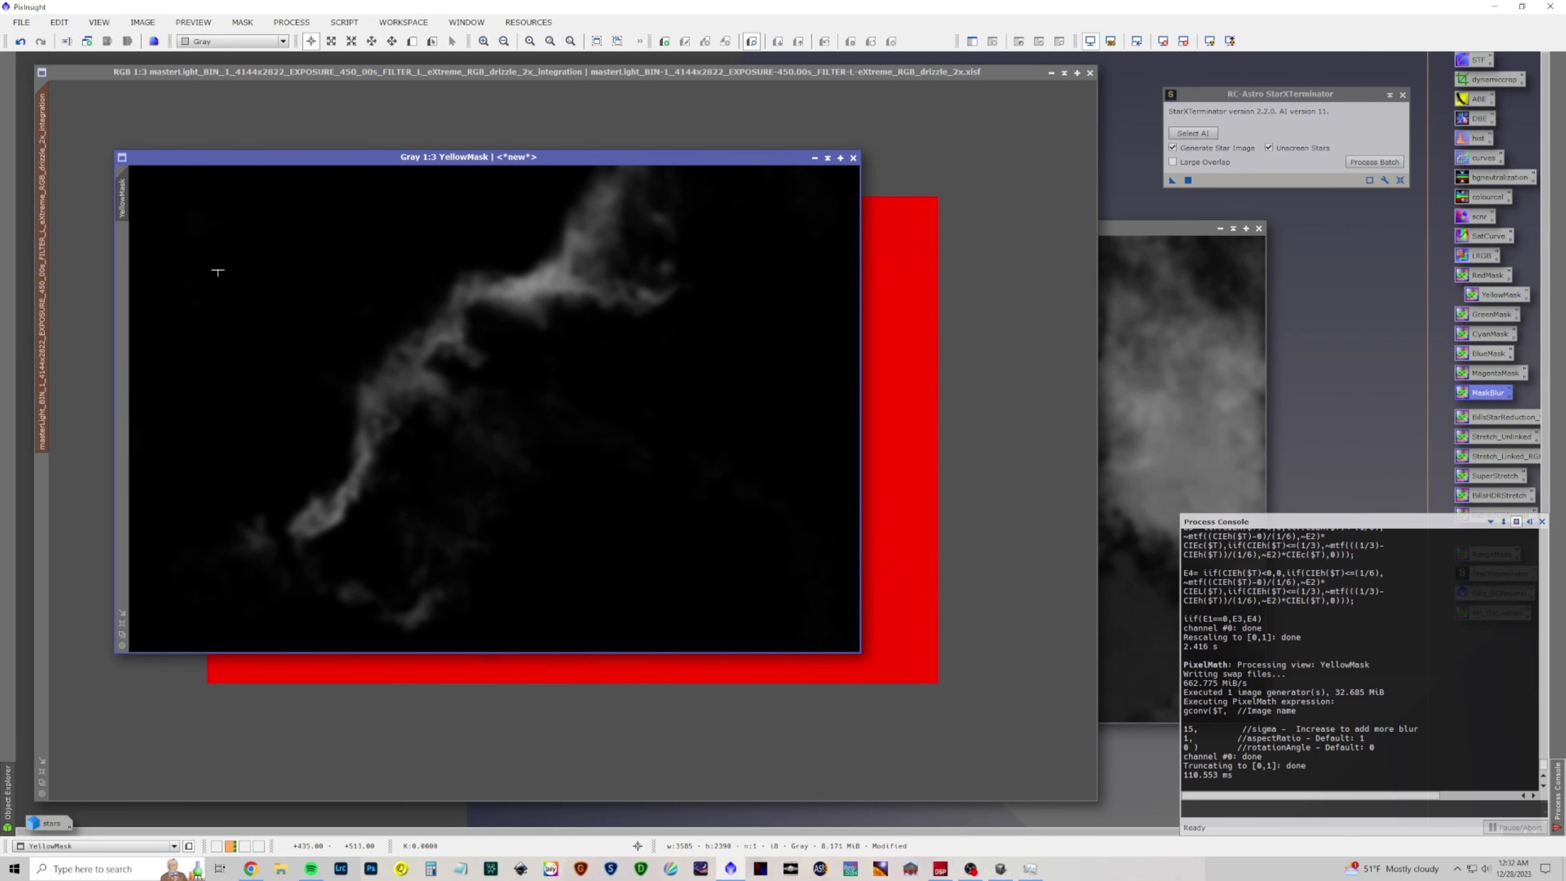
Open CurvesTransformation with a real-time preview of the yellow-masked nebula
left_click(403, 70)
left_click(292, 22)
mouse_move(320, 40)
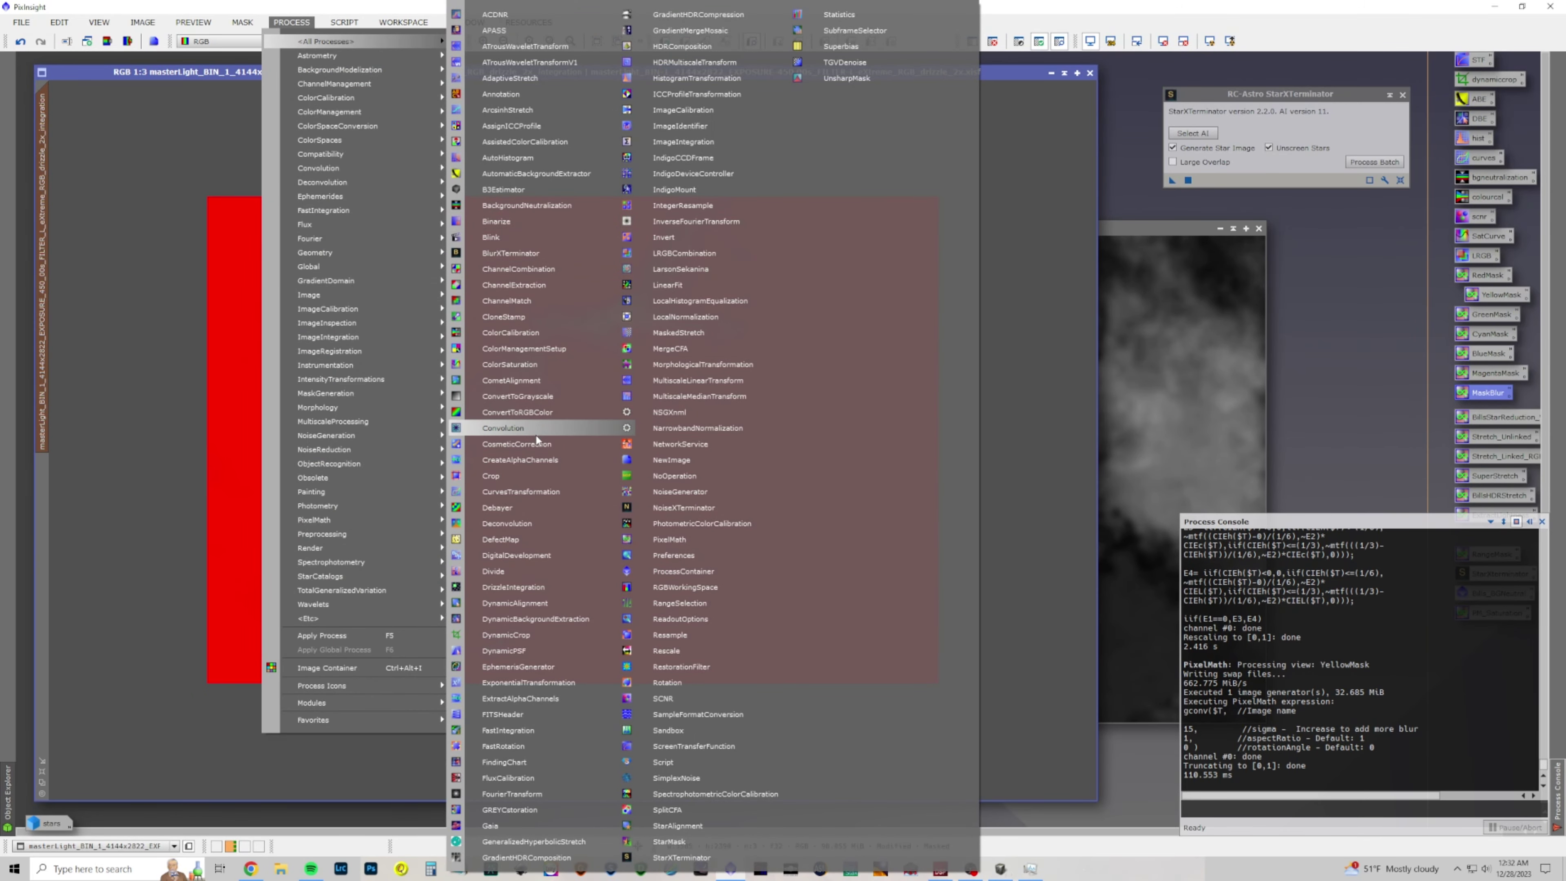
left_click(530, 492)
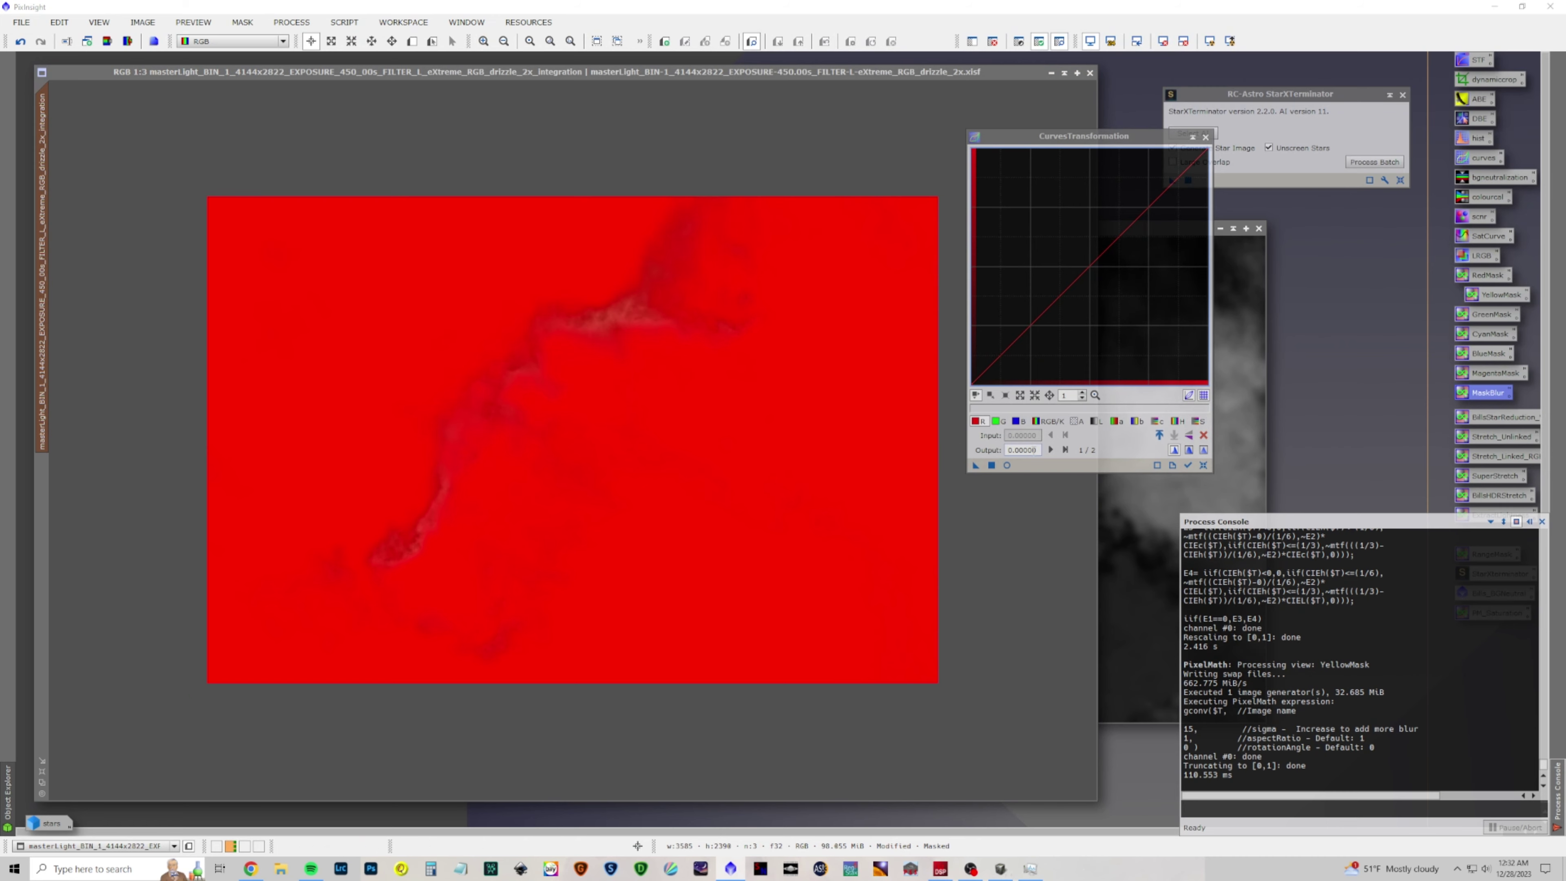
left_click(1006, 465)
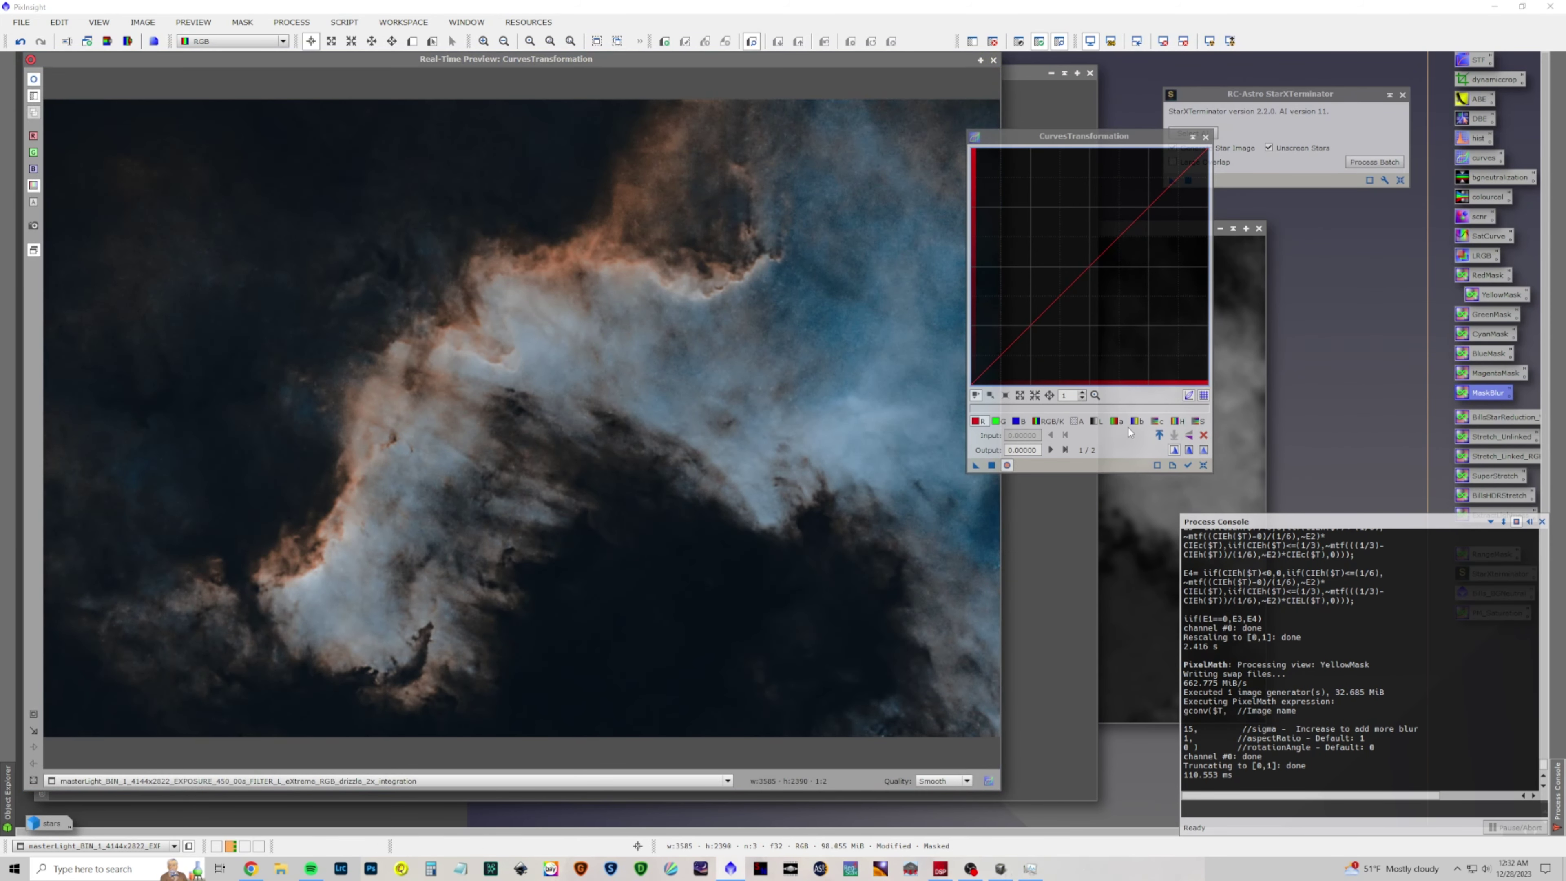
Raise the CIE a* curve at about input 0.659, output 0.757, and at about input 0.193, output 0.38
left_click(1116, 421)
mouse_move(1149, 208)
left_mouse_down()
mouse_move(1148, 229)
mouse_move(1126, 204)
left_mouse_up()
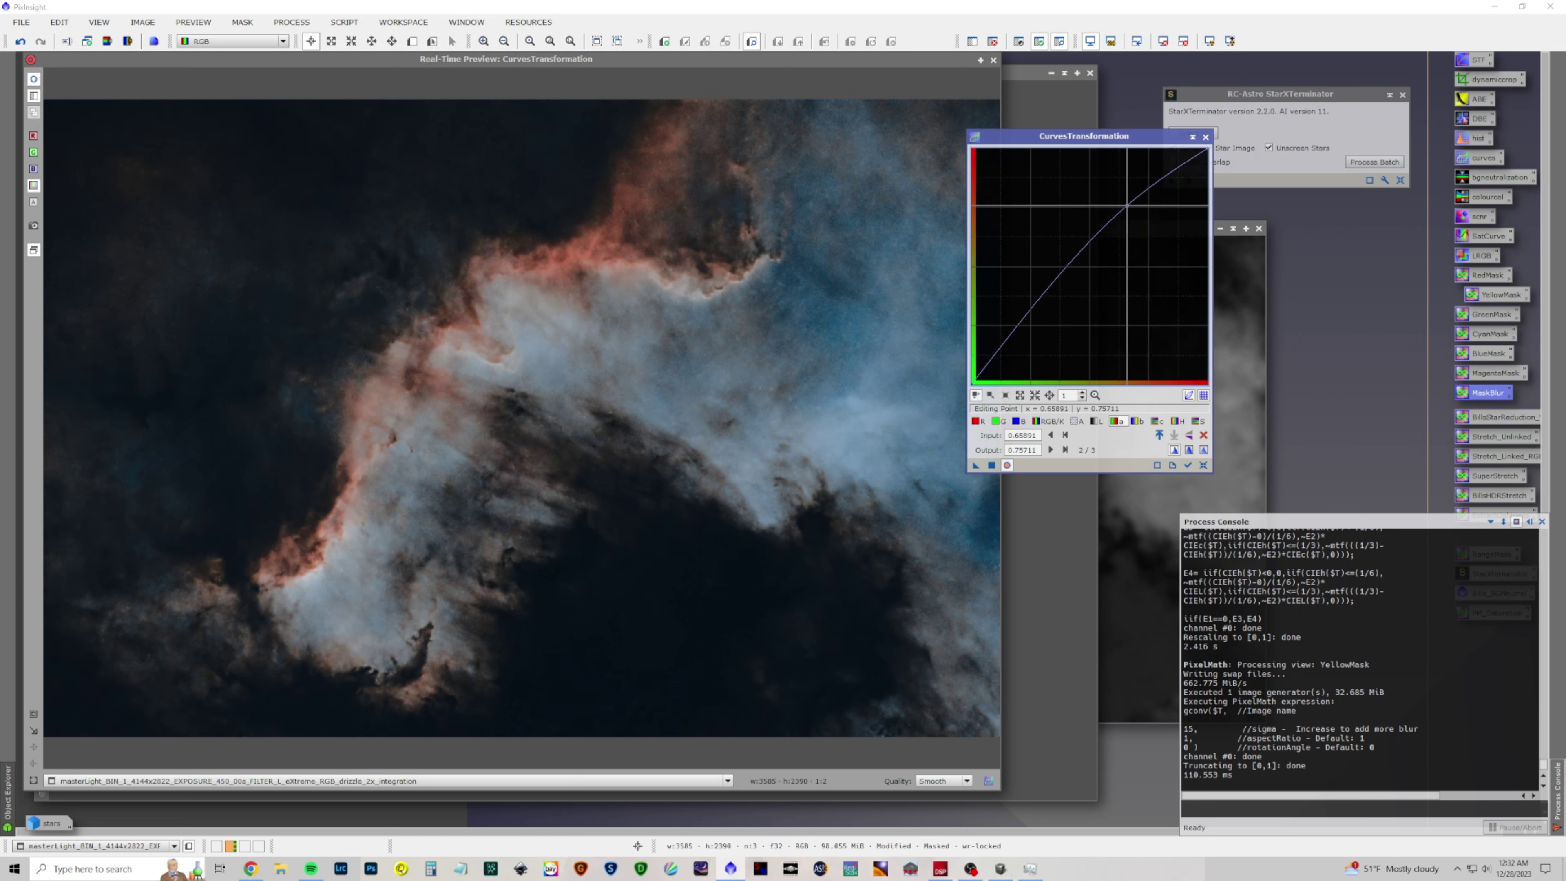
left_click_drag(1022, 323, 1017, 294)
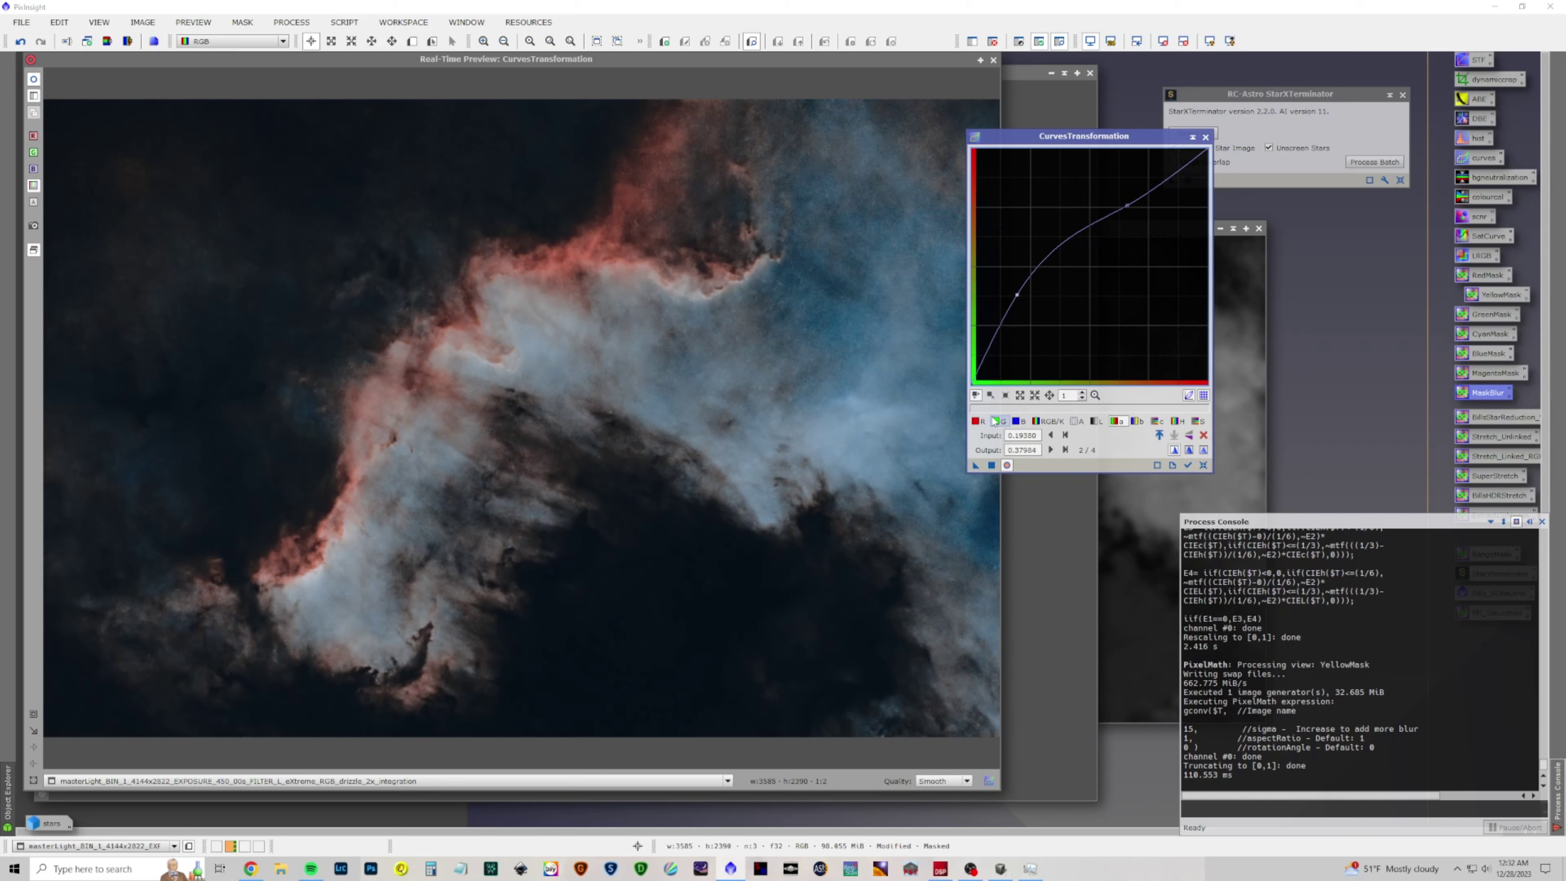
Shape the CIE b* curve with points at about input 0.695, output 0.796, and input 0.320, output 0.289
left_click(1135, 421)
mouse_move(1141, 214)
left_mouse_down()
mouse_move(1140, 235)
mouse_move(1135, 196)
left_mouse_up()
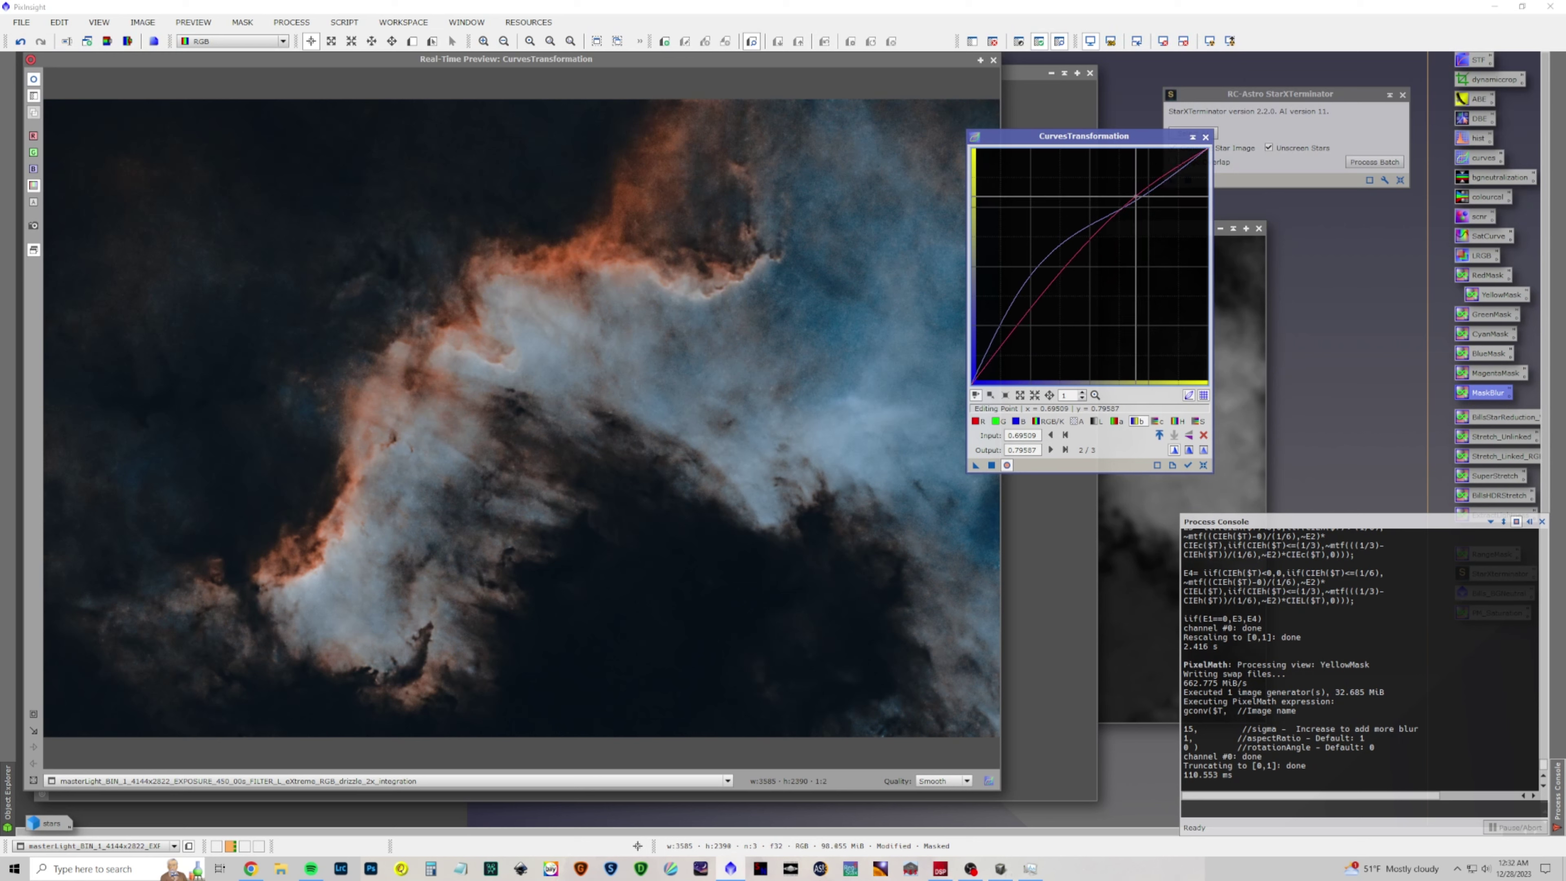
mouse_move(1043, 296)
left_mouse_down()
mouse_move(1057, 325)
mouse_move(1047, 315)
left_mouse_up()
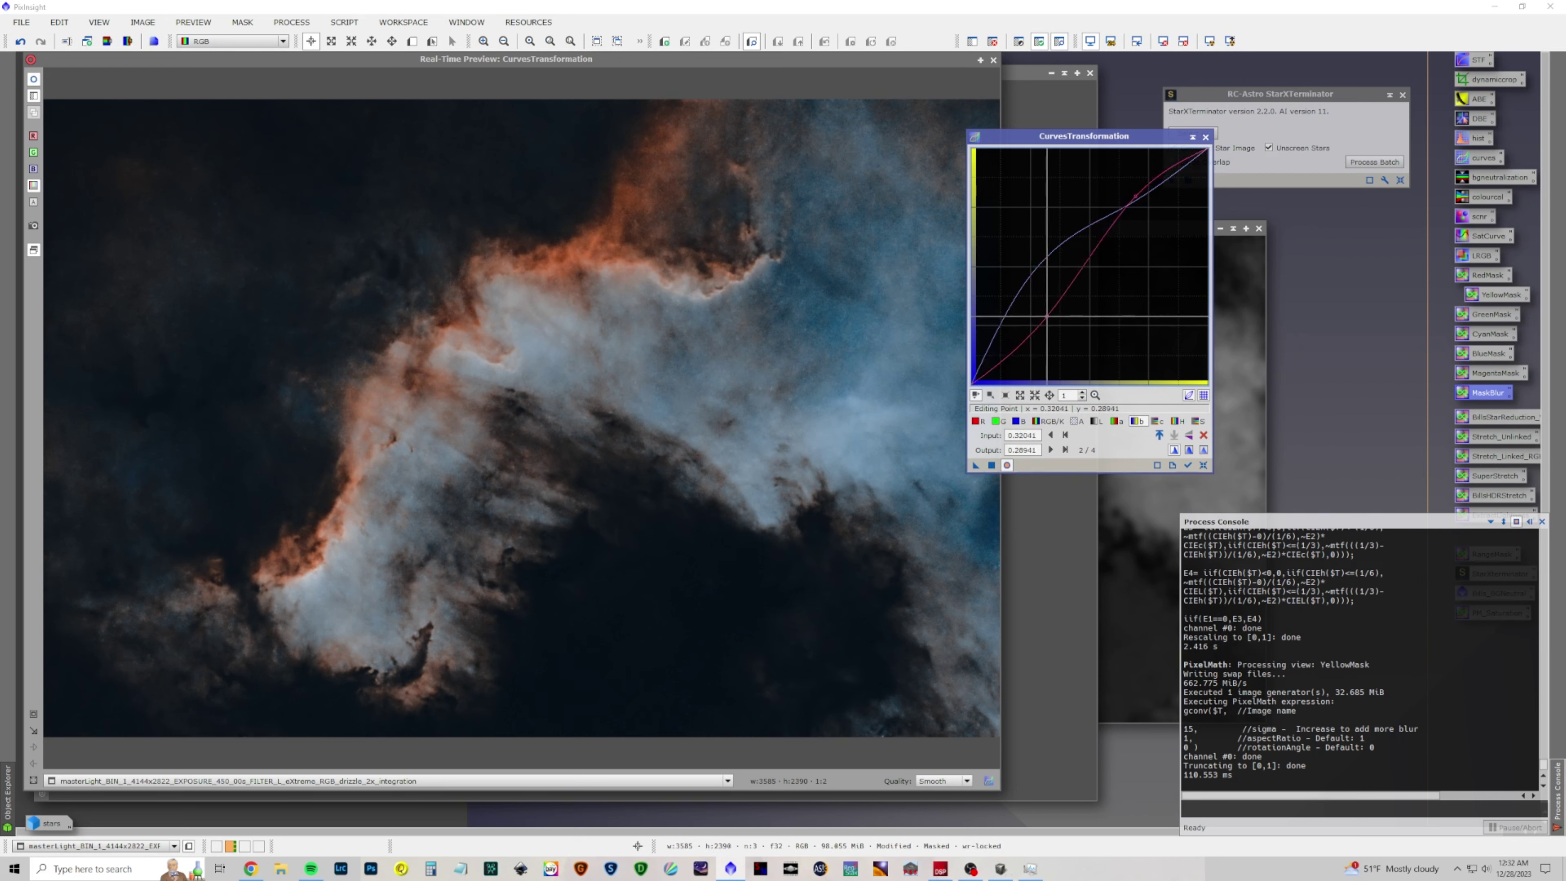
Raise the red curve at about input 0.442 to output 0.527 and the green curve at about 0.527 to 0.540
left_click(977, 420)
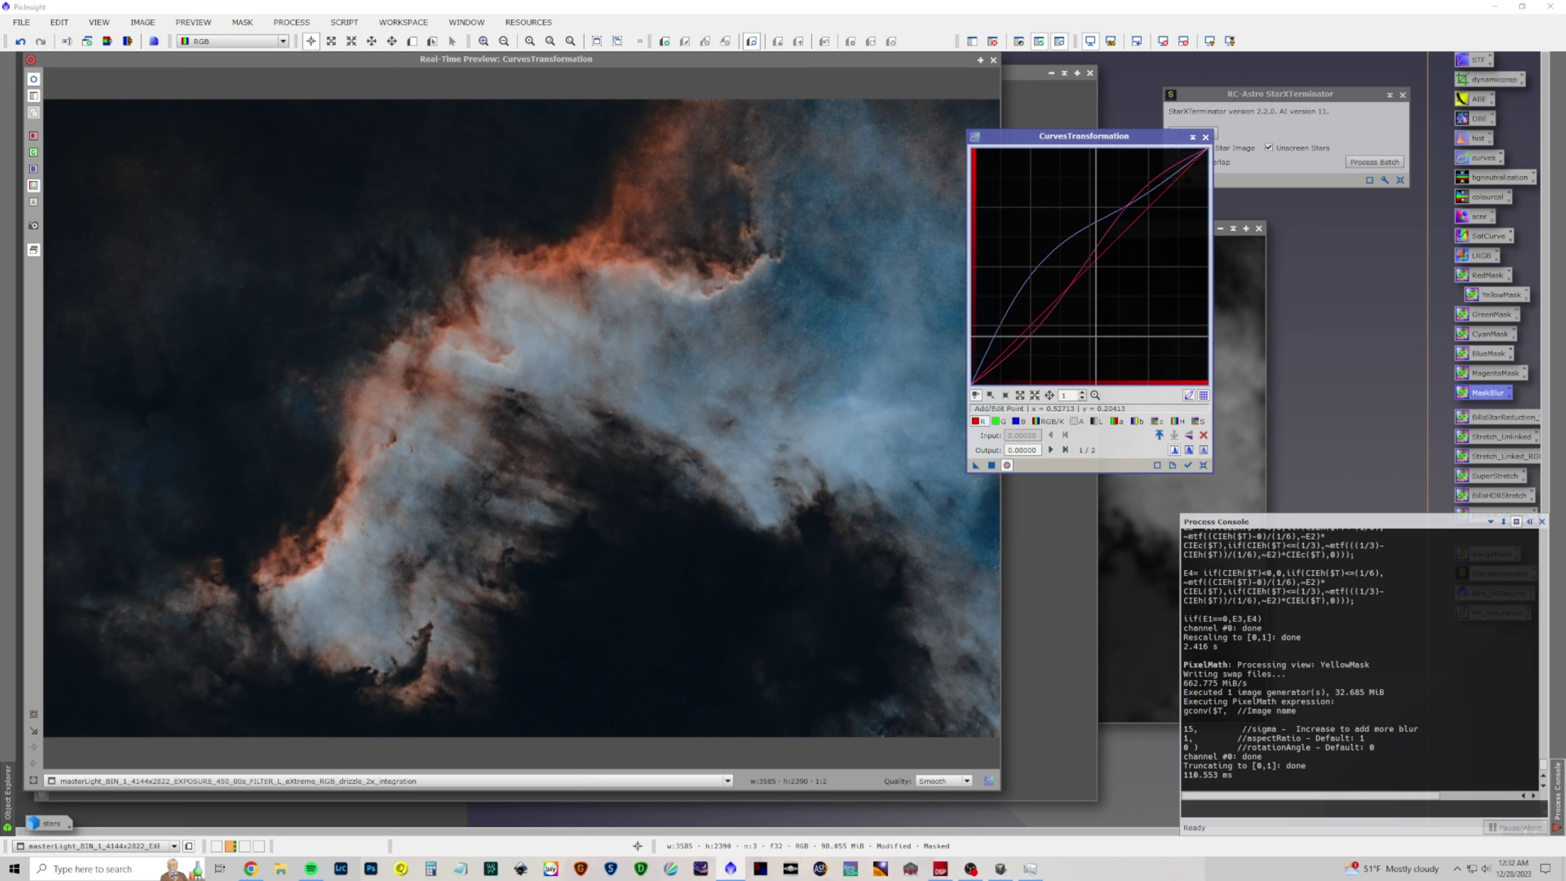
left_click_drag(1079, 275, 1075, 260)
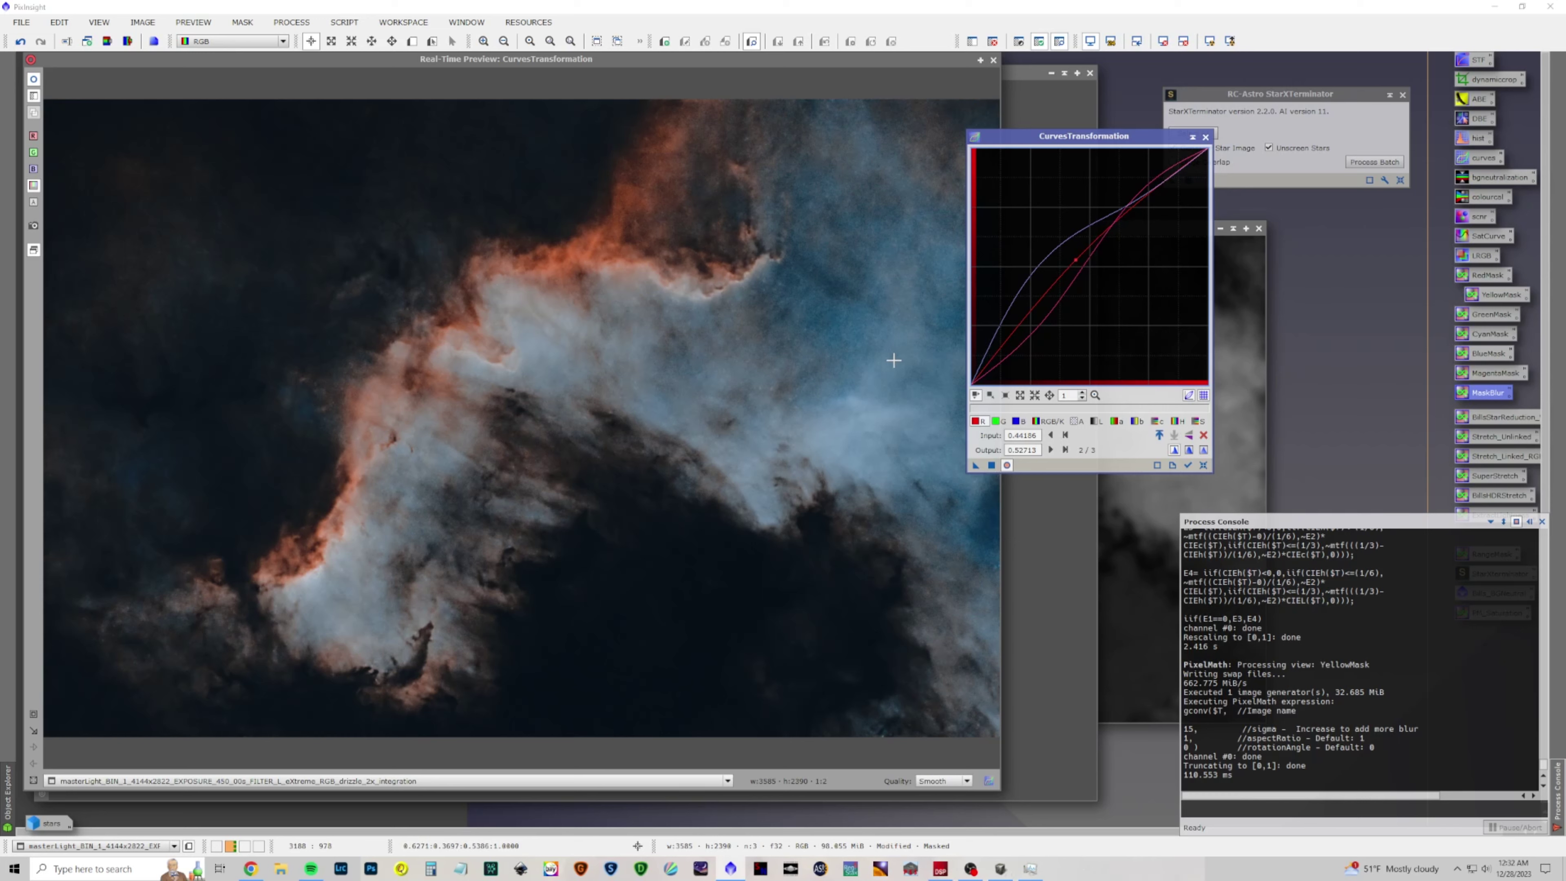
left_click(997, 422)
left_click_drag(1087, 267, 1096, 256)
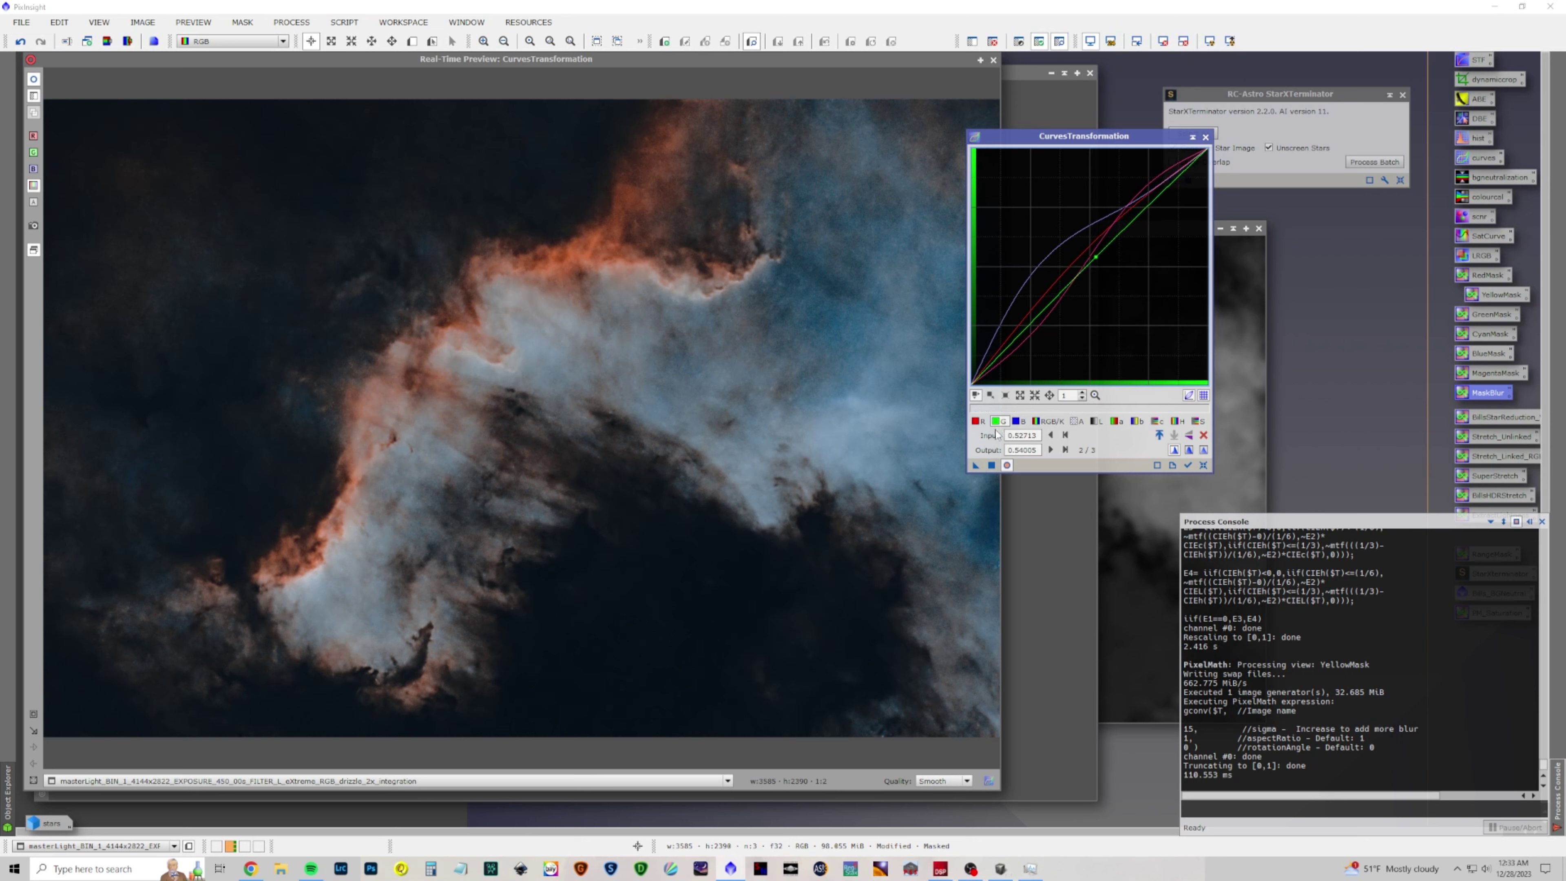
Apply the curves to the yellow-masked nebula, then reset and close CurvesTransformation
left_click(991, 465)
left_click(1203, 465)
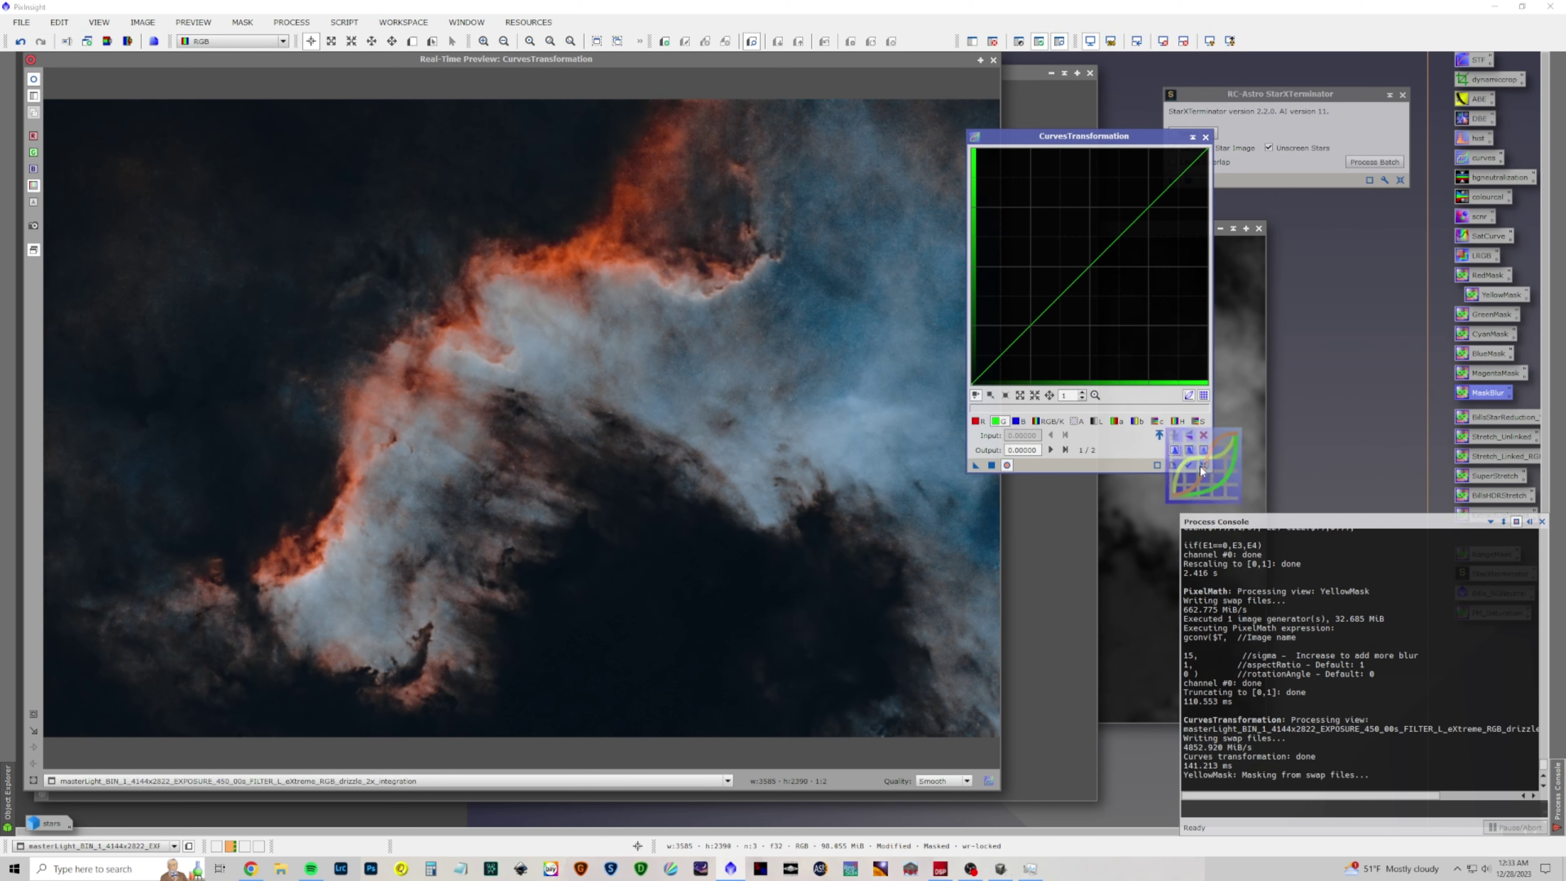
left_click(1205, 136)
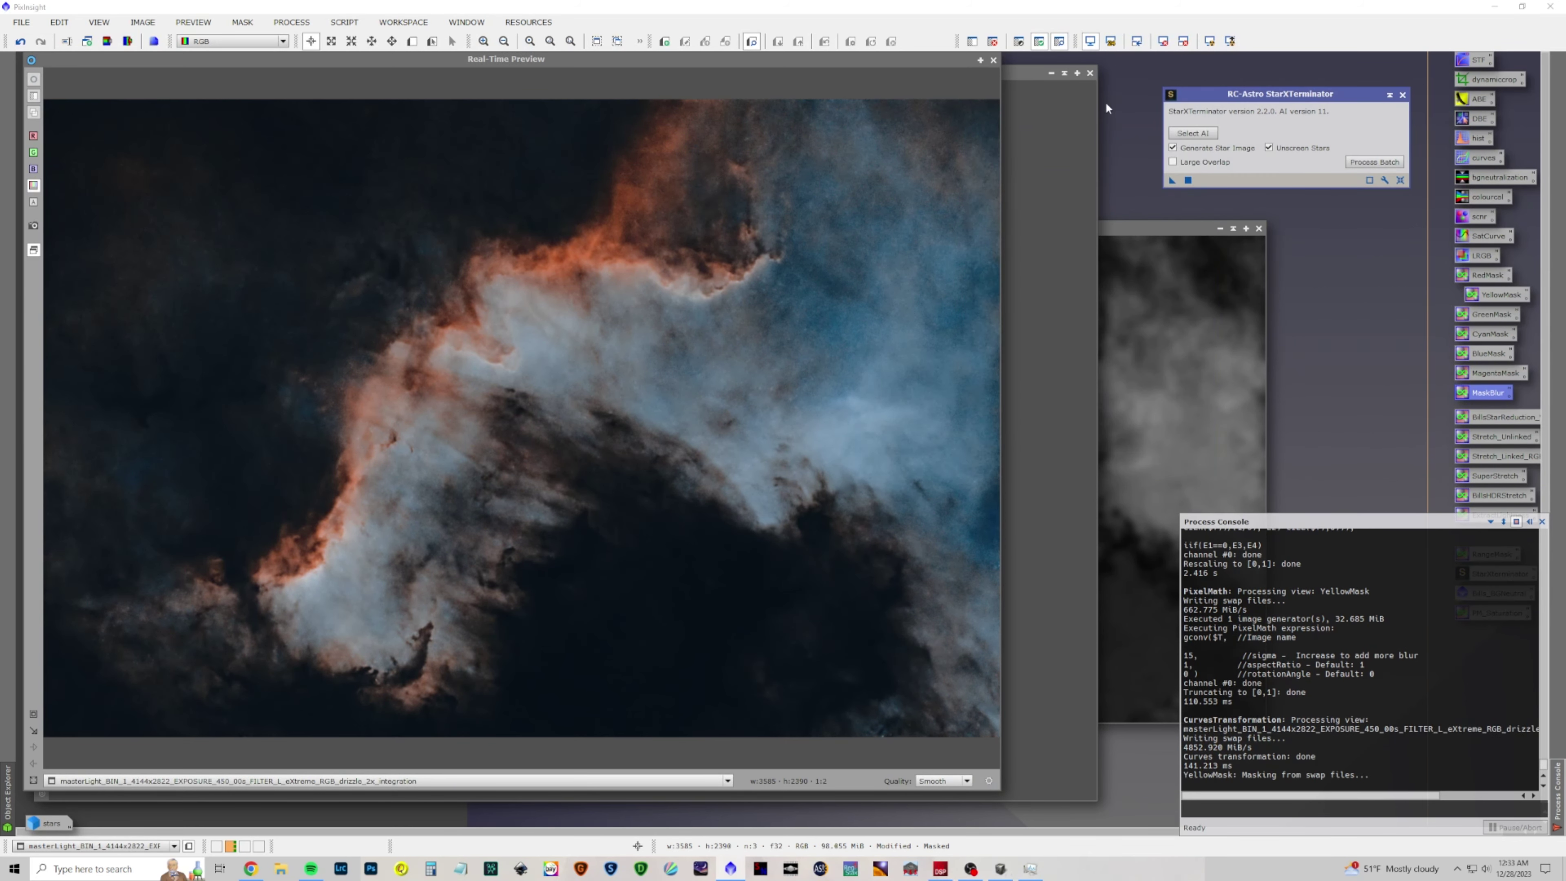
Close the real-time preview and remove the yellow mask from the nebula image
left_click(993, 60)
left_click(291, 22)
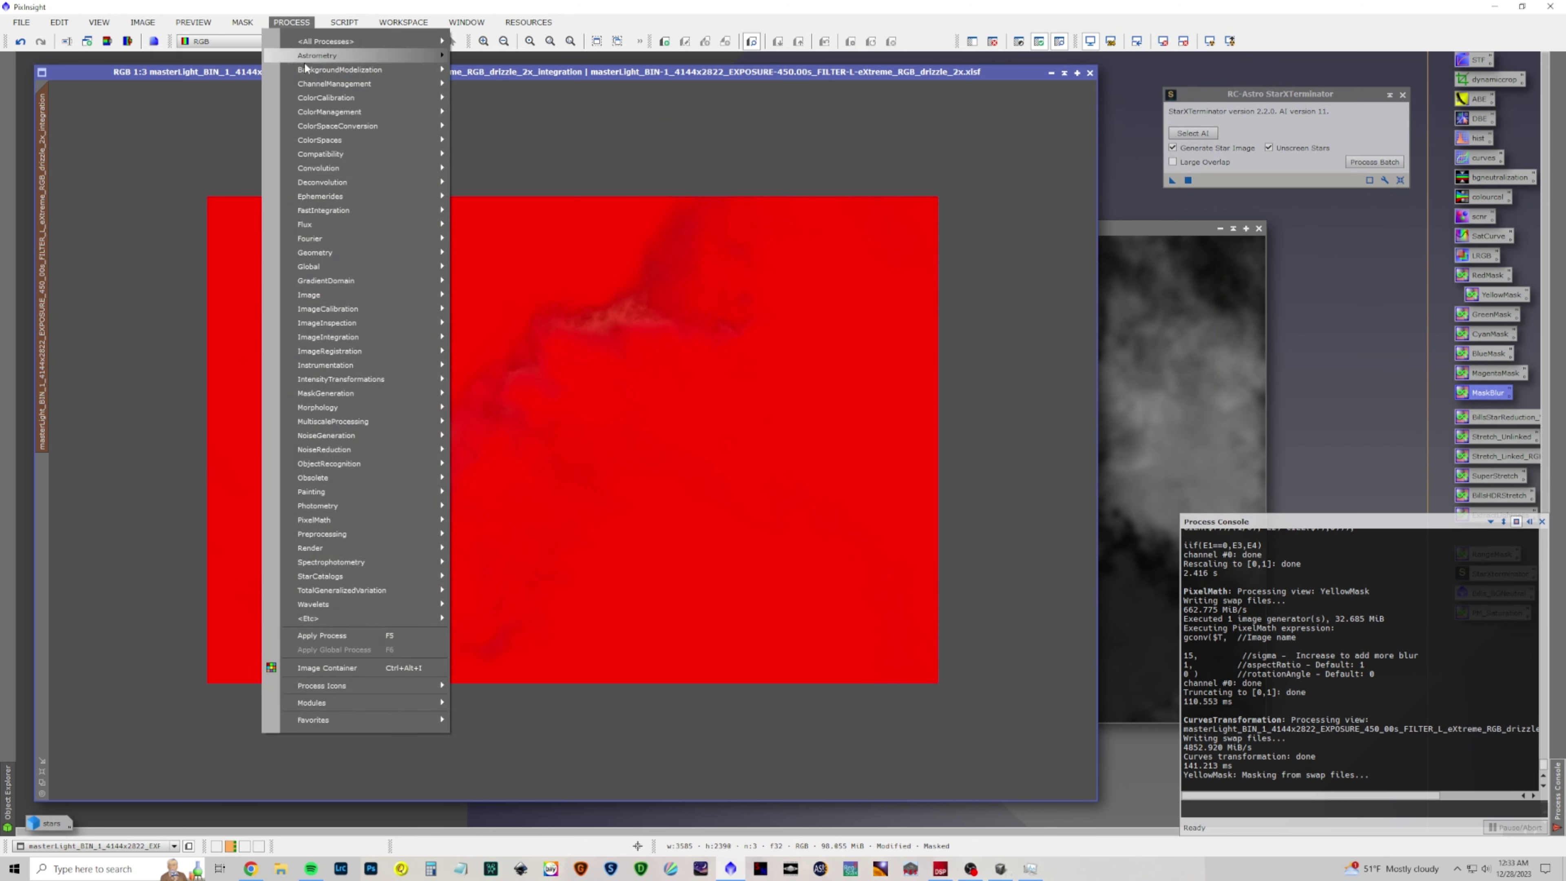
mouse_move(248, 22)
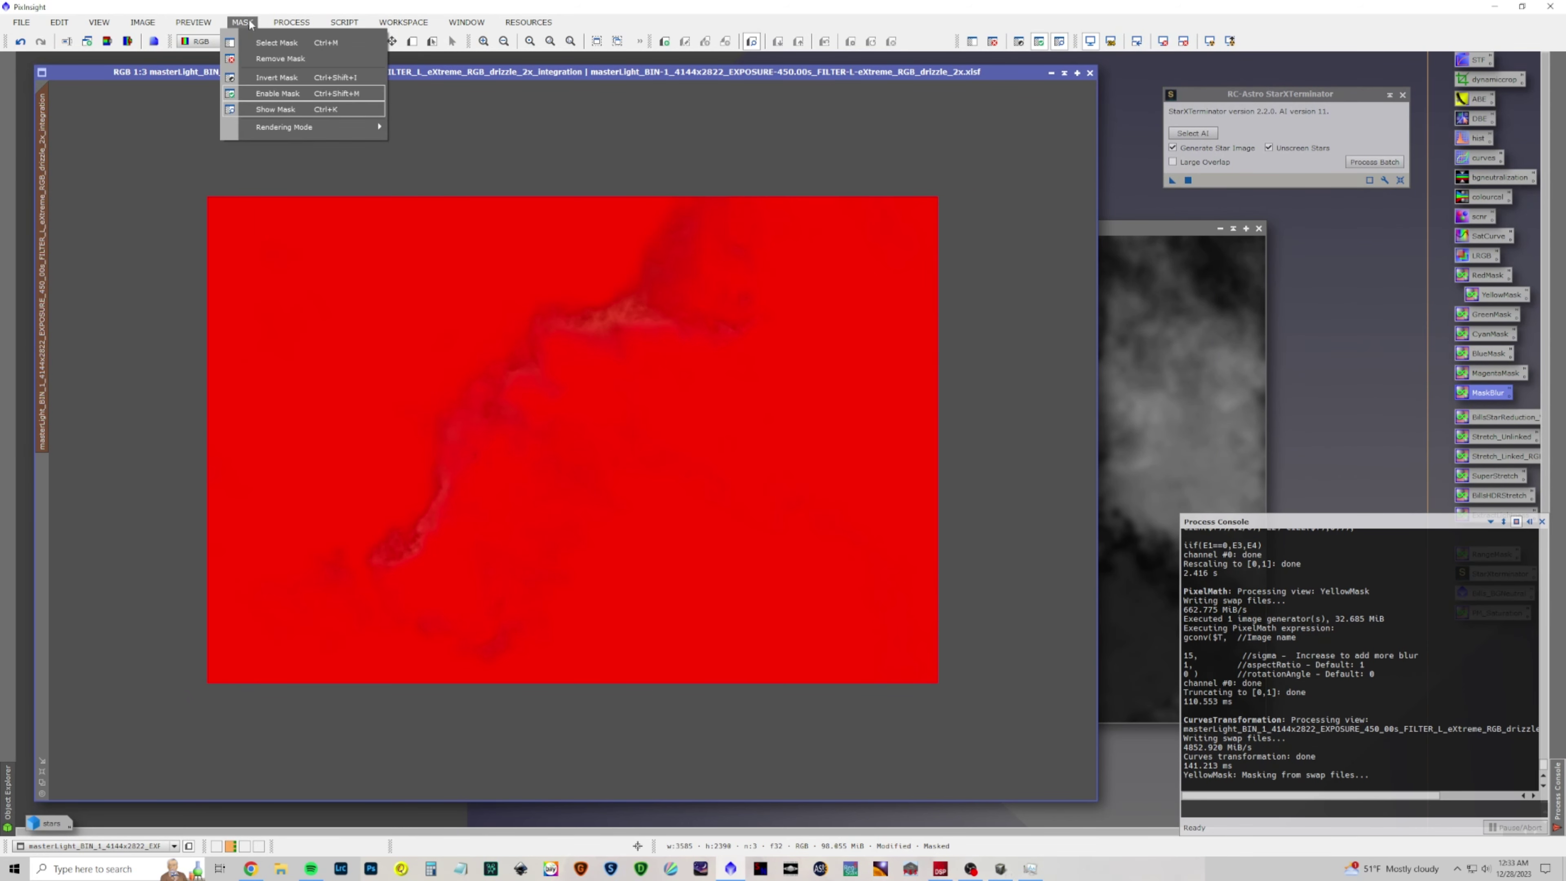
left_click(275, 62)
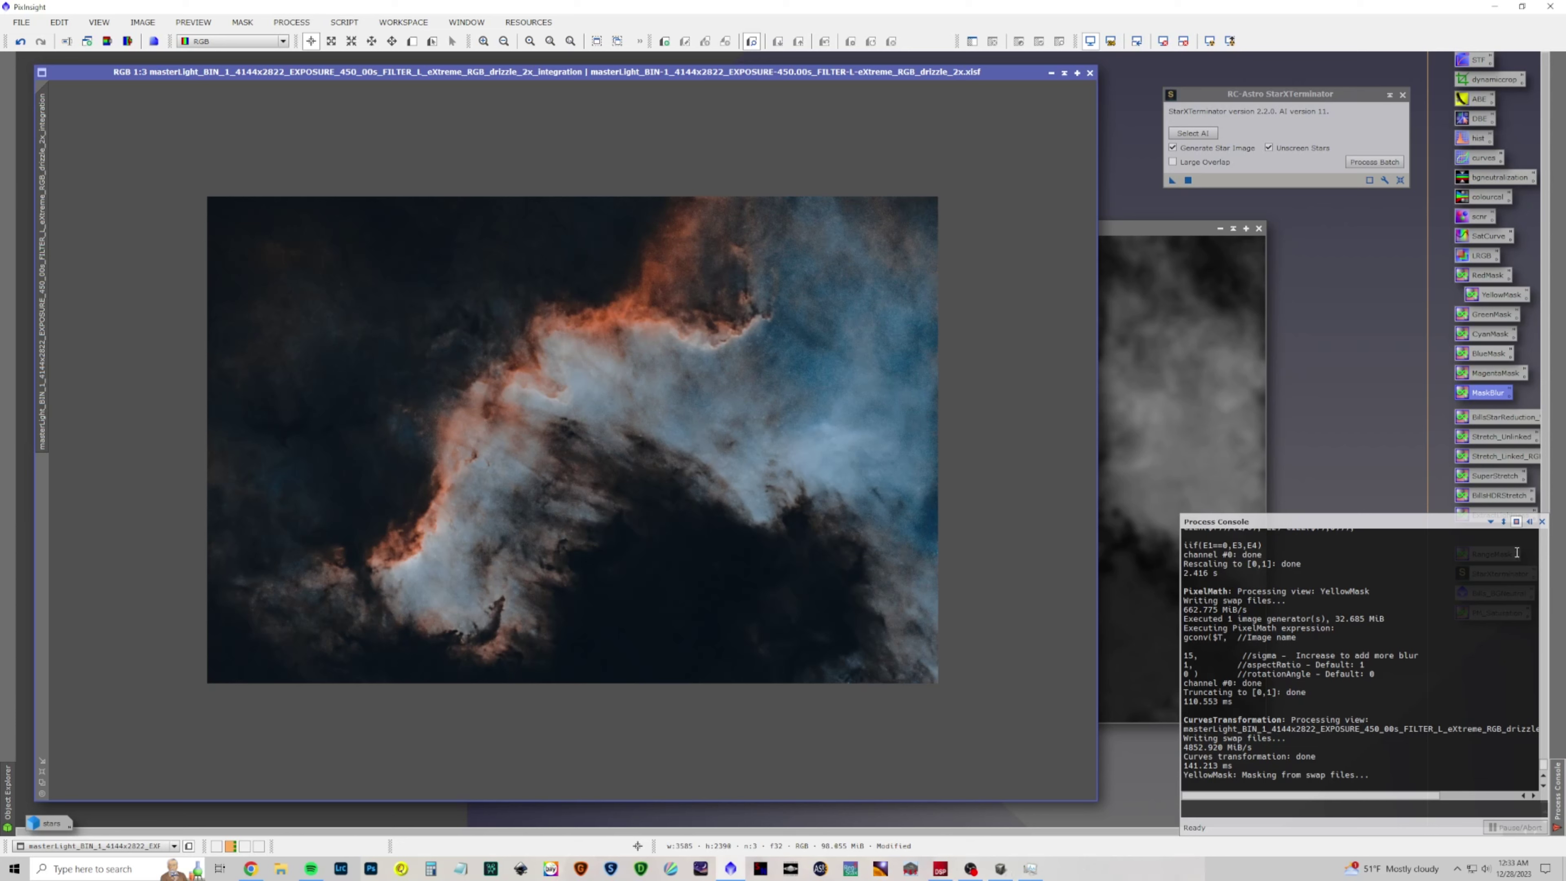
Neutralize the nebula's background with the saved Bills_BGNeutral process and close the temporary DeleteMe image
left_click(1542, 522)
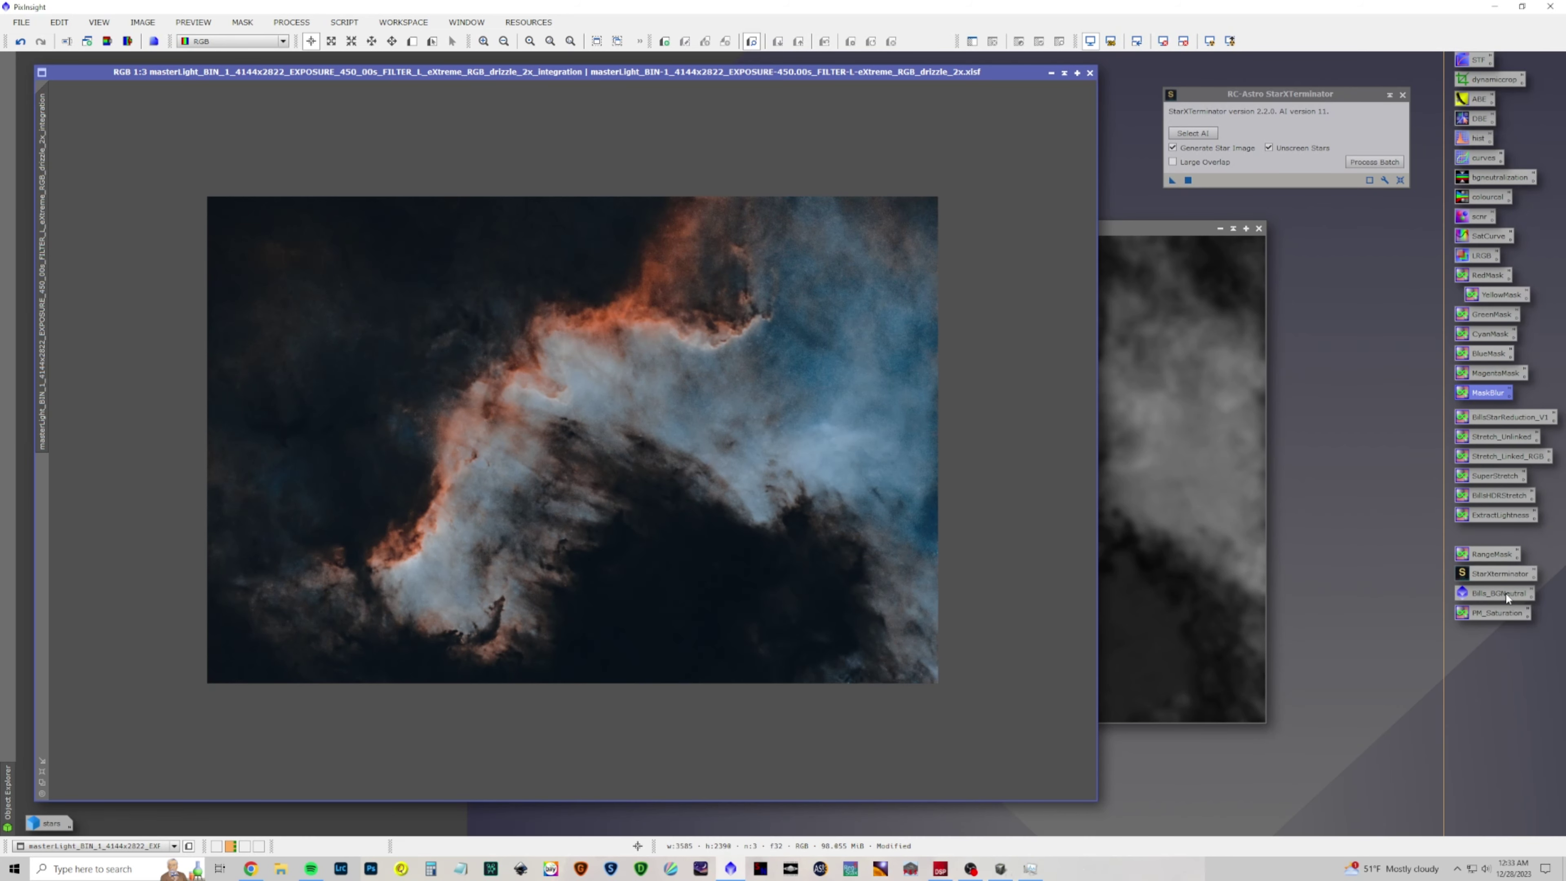
left_click_drag(1505, 592, 466, 430)
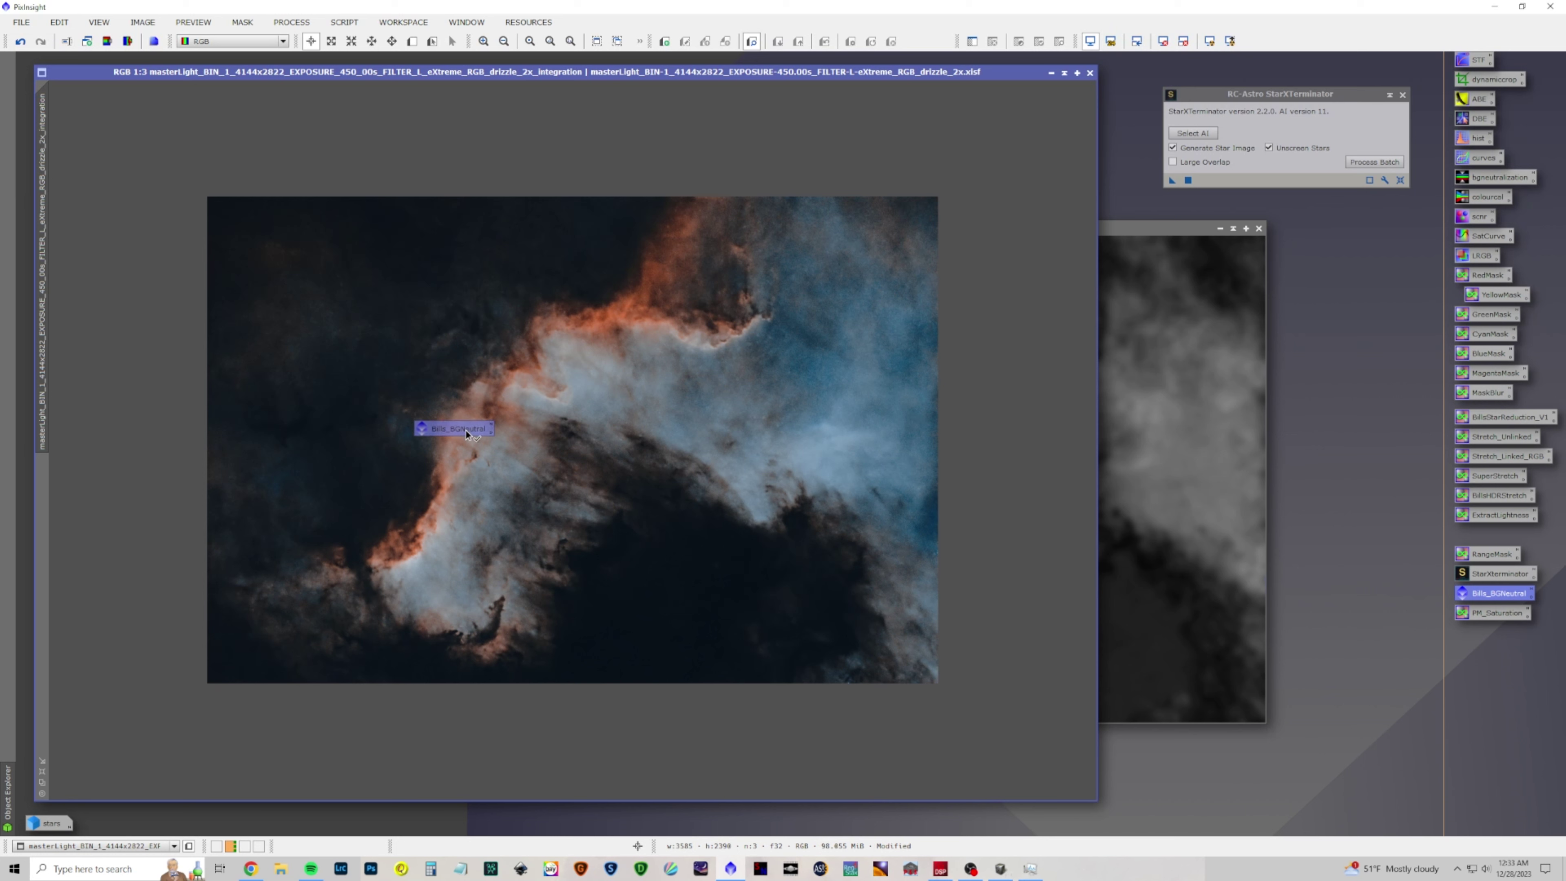
left_click_drag(466, 430, 465, 428)
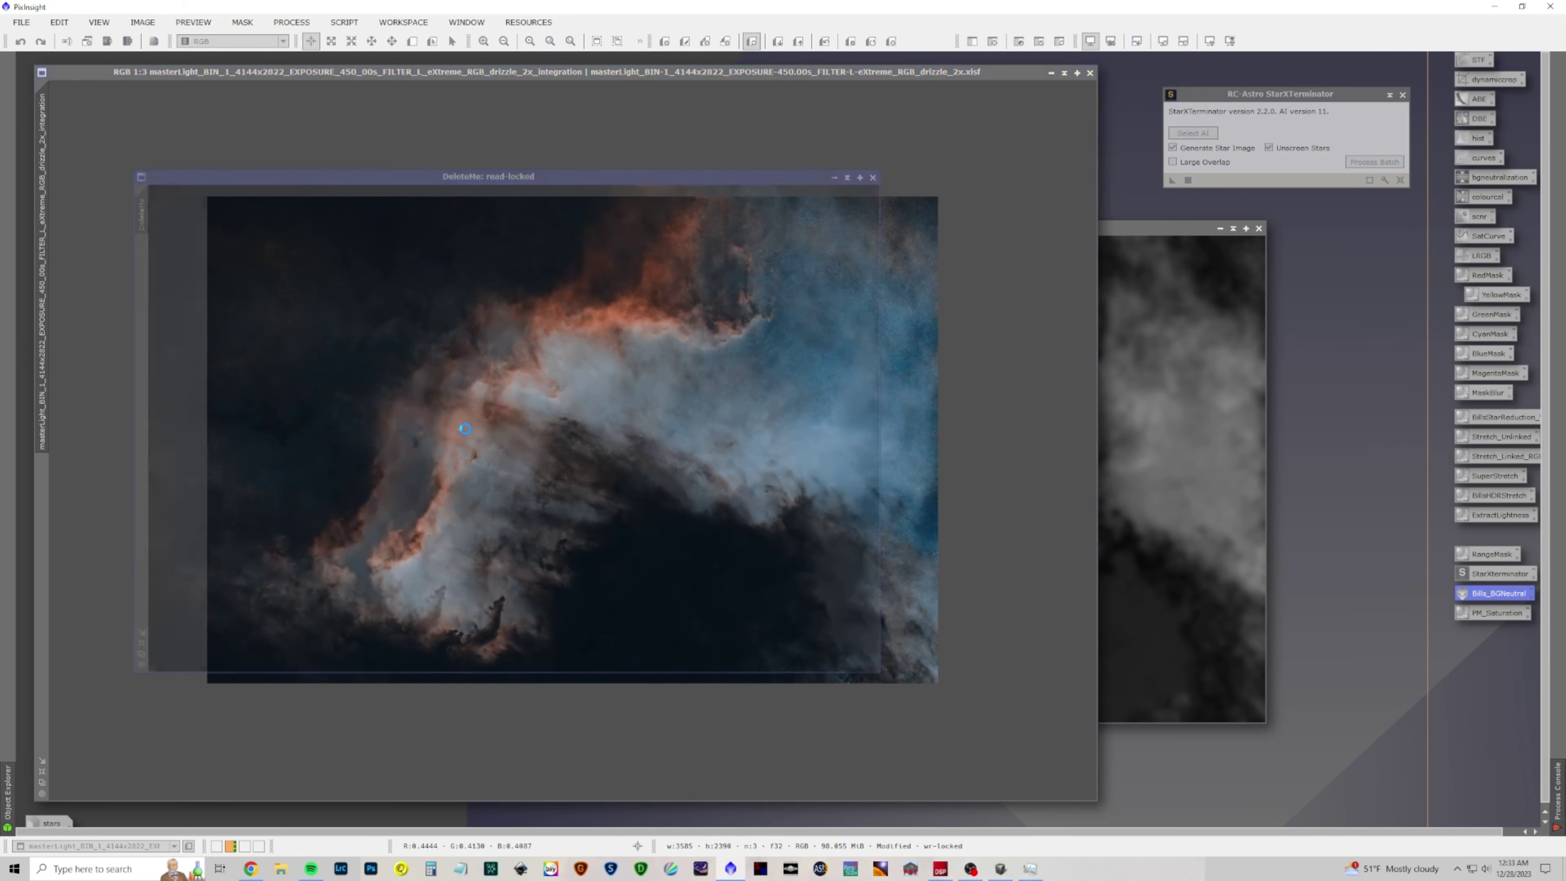
left_click(872, 177)
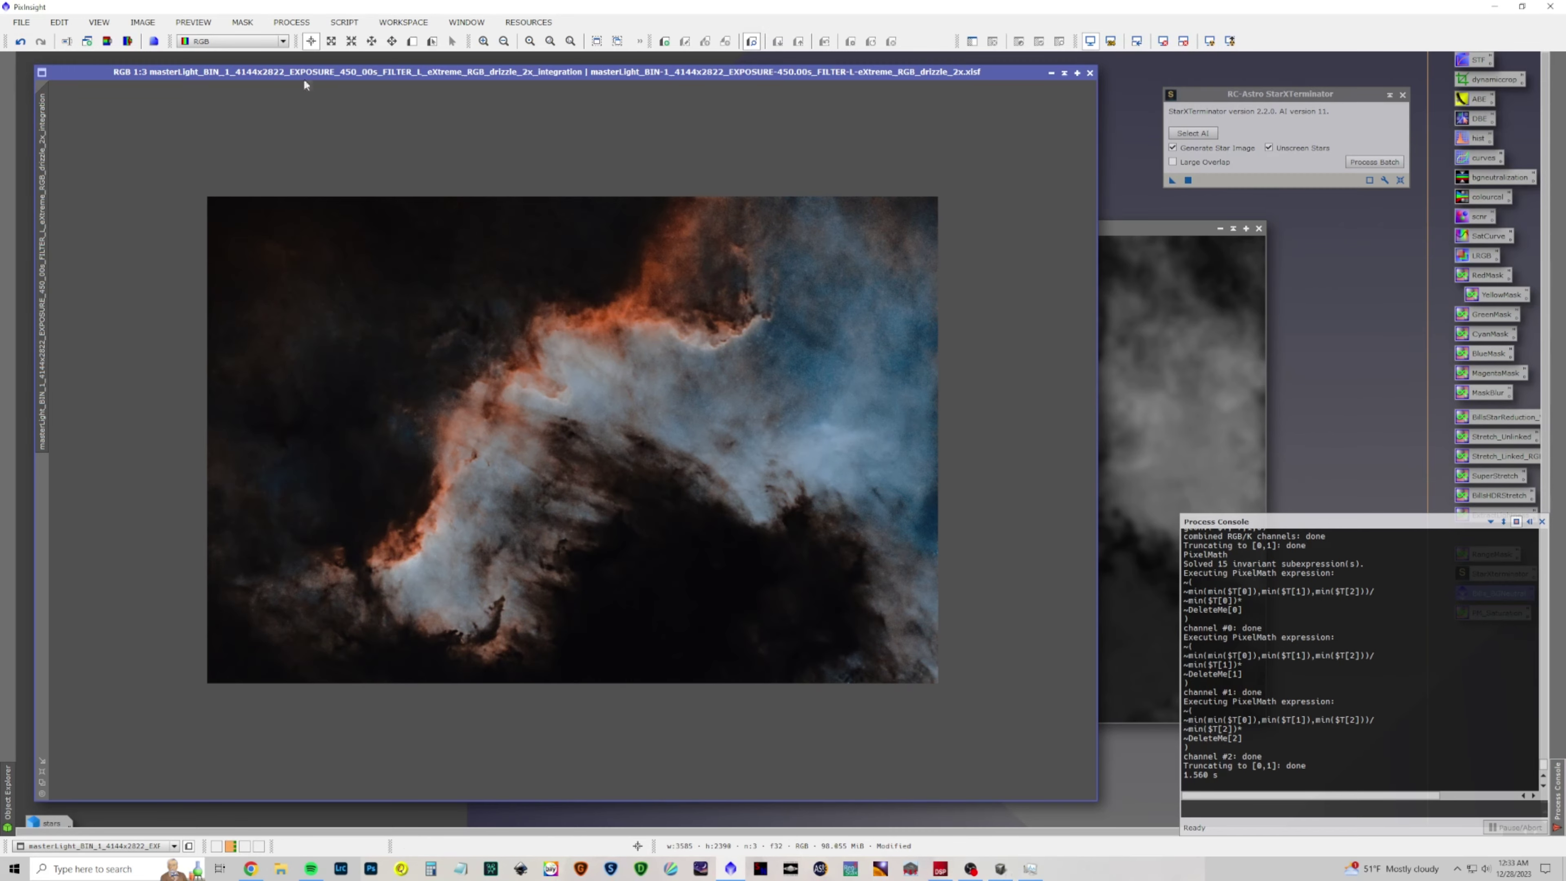
Open CurvesTransformation with a real-time preview and raise the RGB/K curve at about input 0.625 to output 0.819
left_click(291, 22)
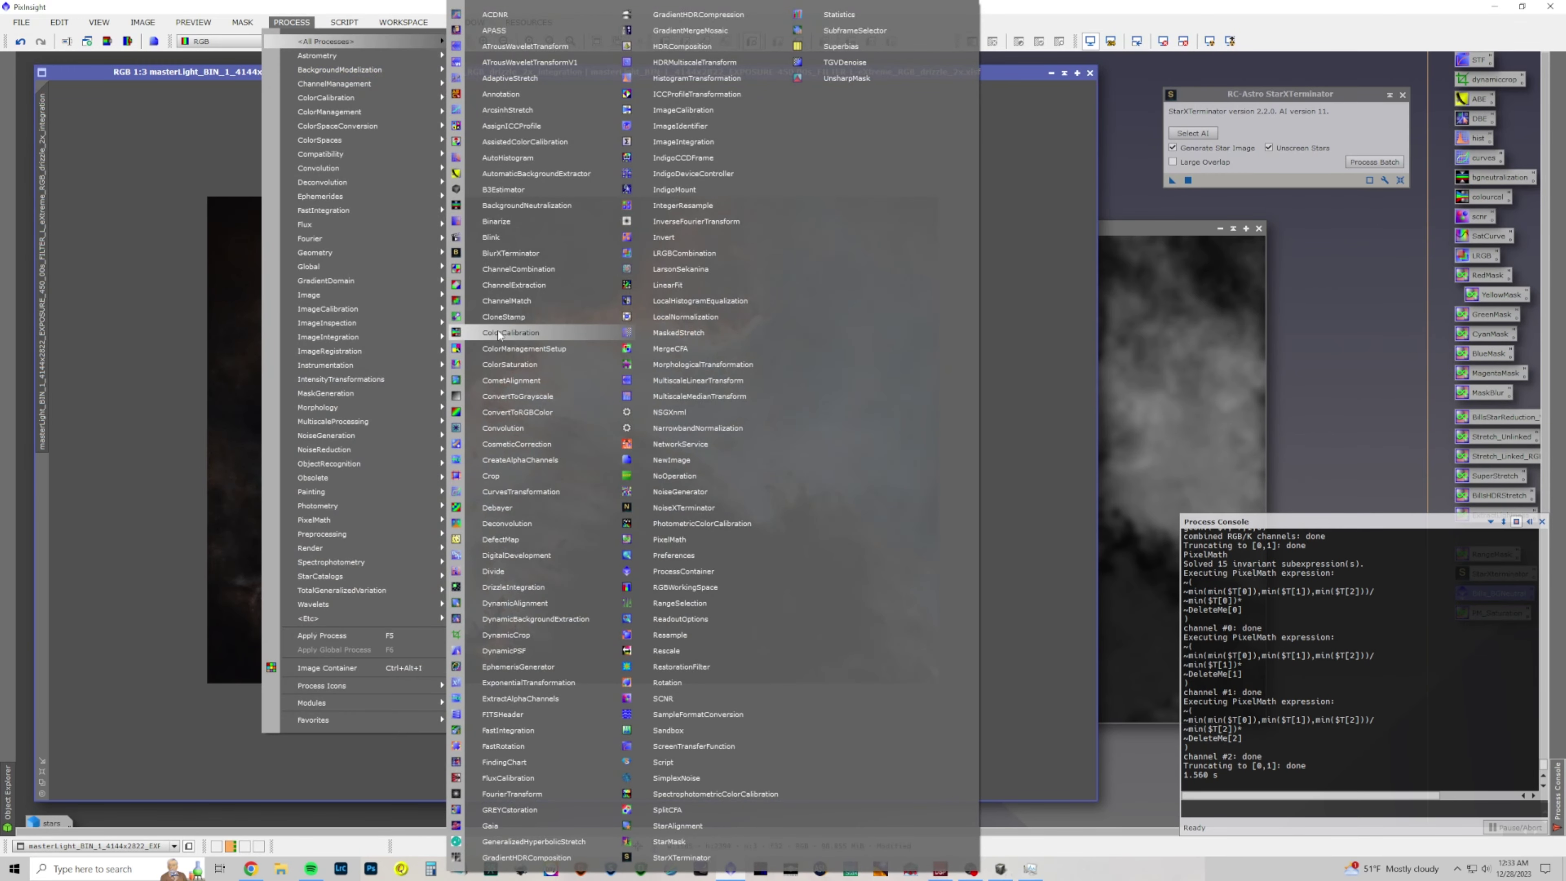
left_click(523, 492)
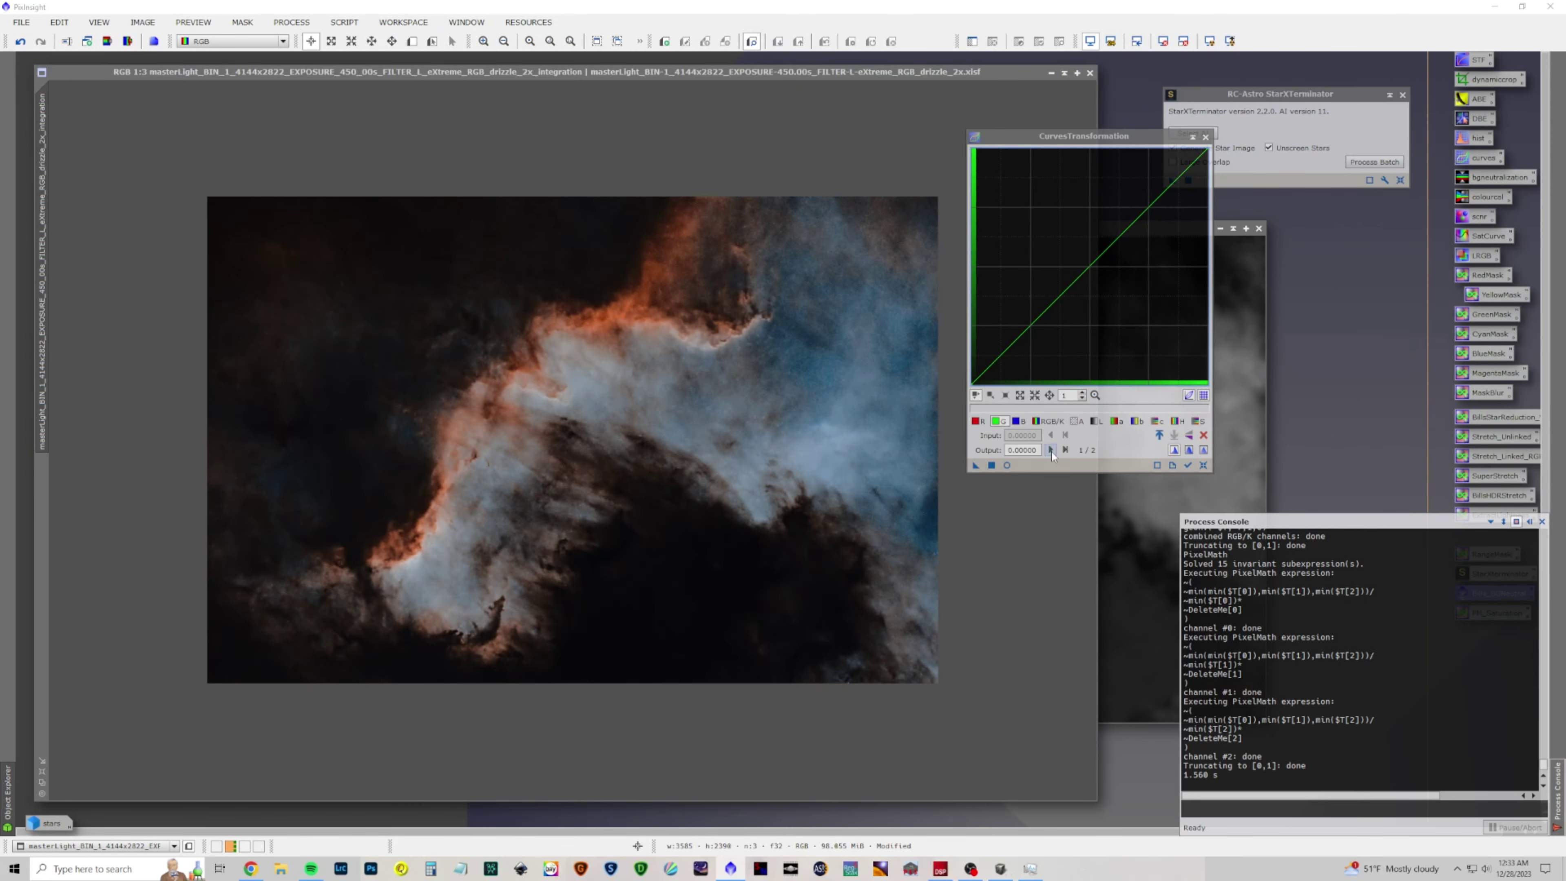
left_click(1048, 421)
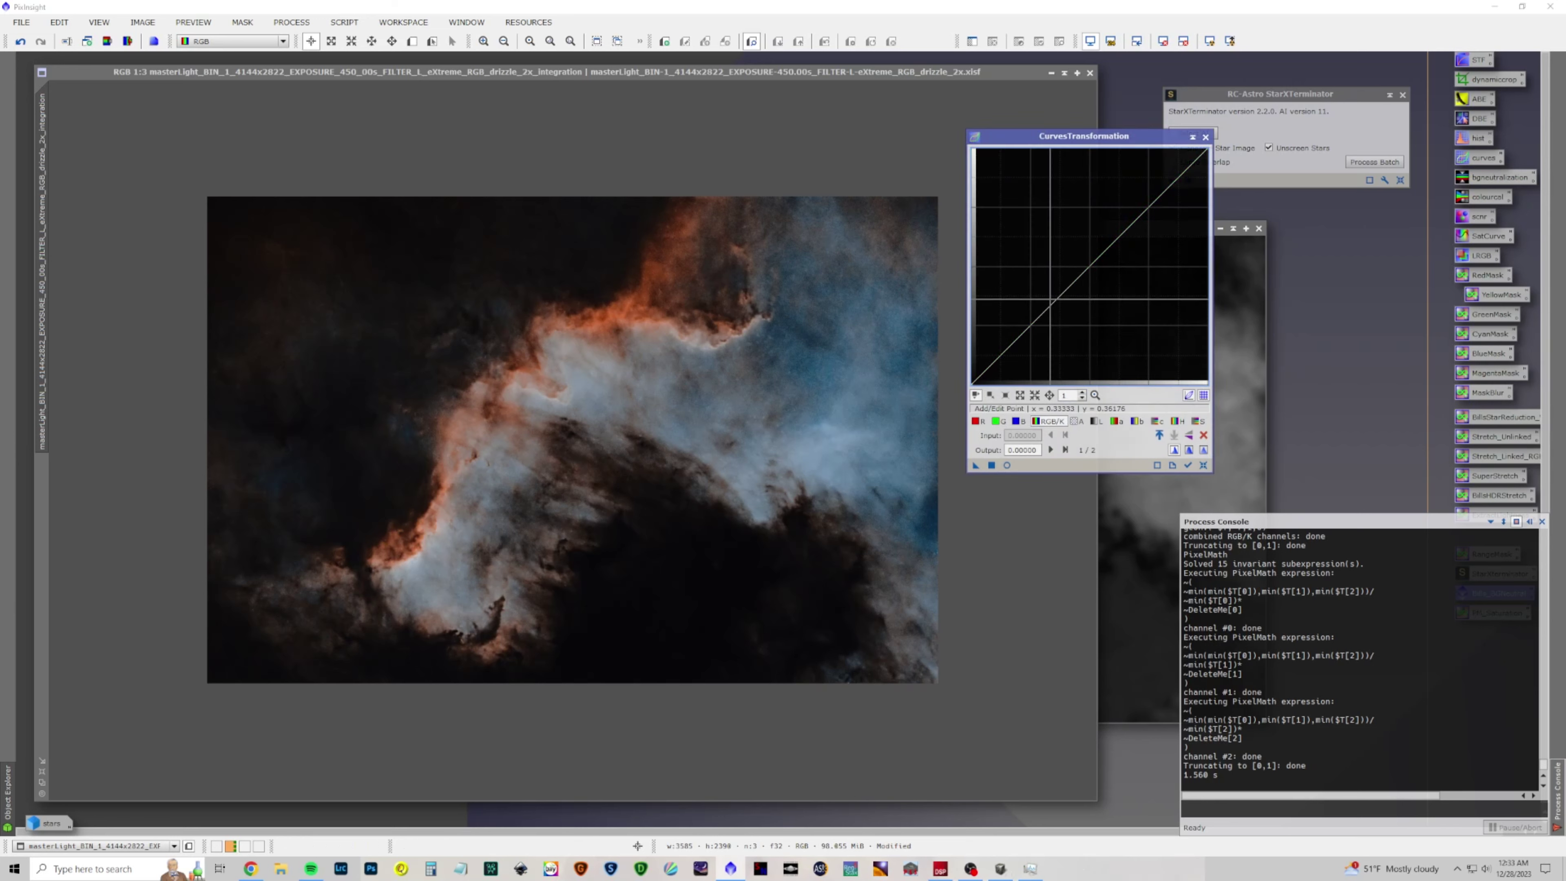
left_click_drag(1116, 268, 1123, 199)
left_click(1007, 466)
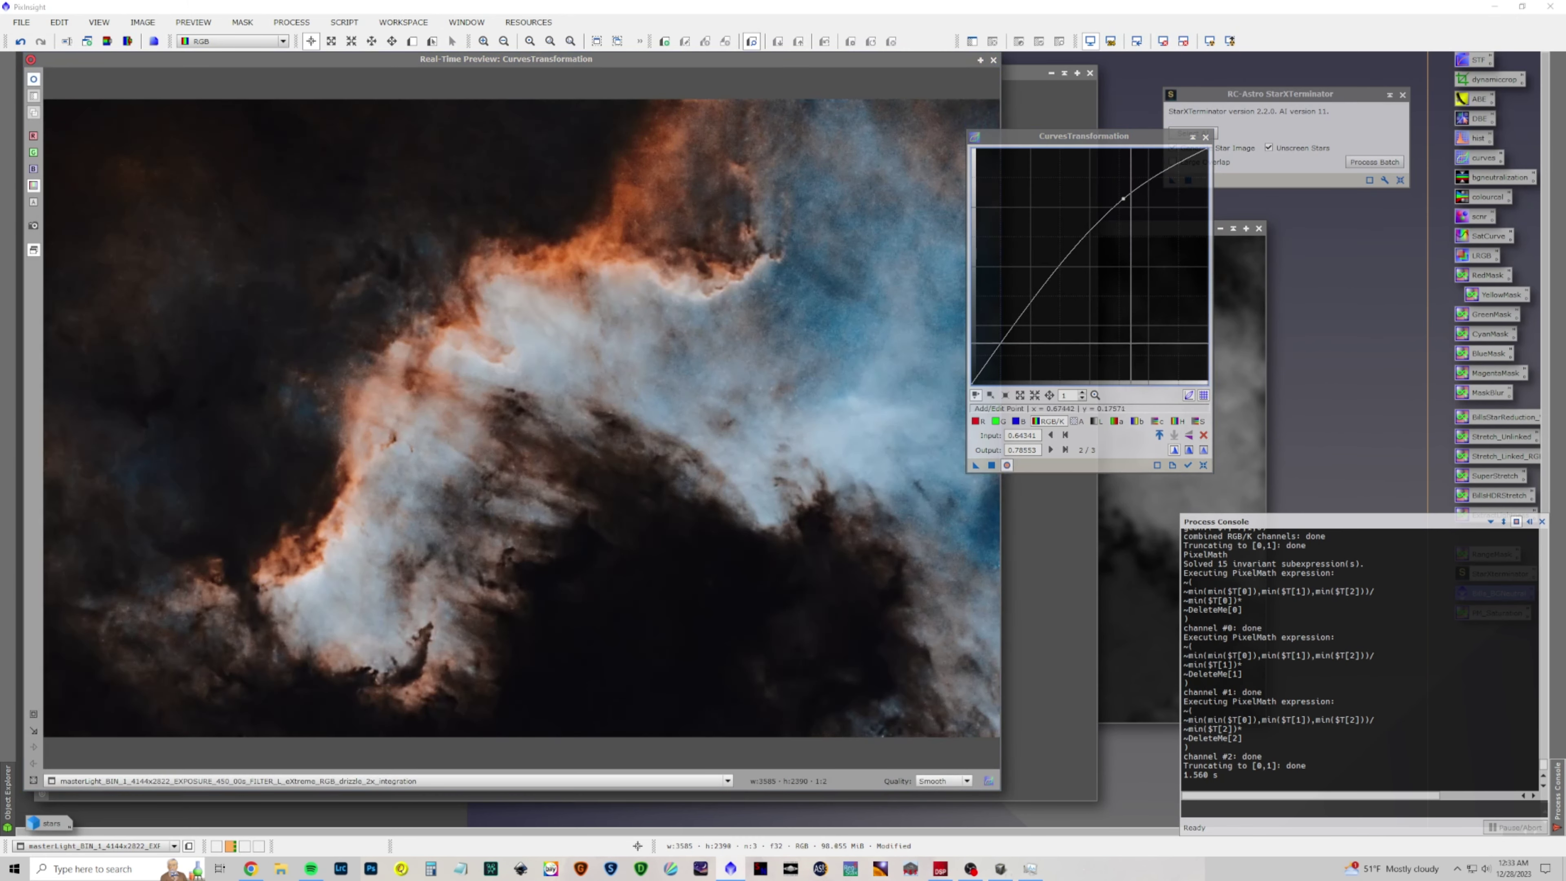
left_click_drag(1125, 199, 1120, 190)
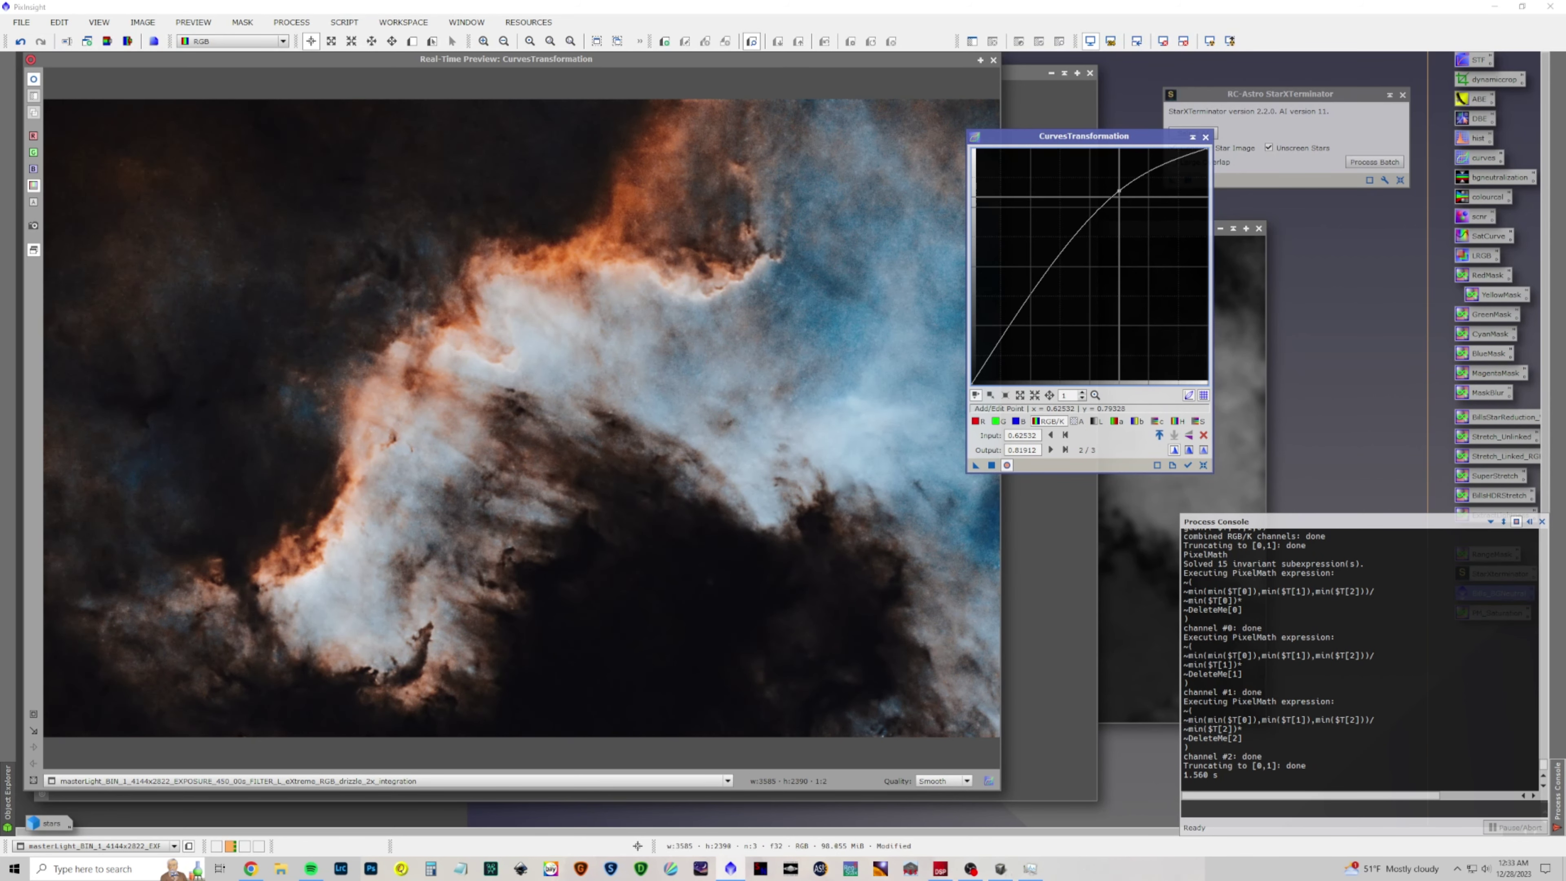
Add a shadow point to the RGB/K curve at about input 0.142, output 0.230, then apply the curves and reset them
left_click(1012, 342)
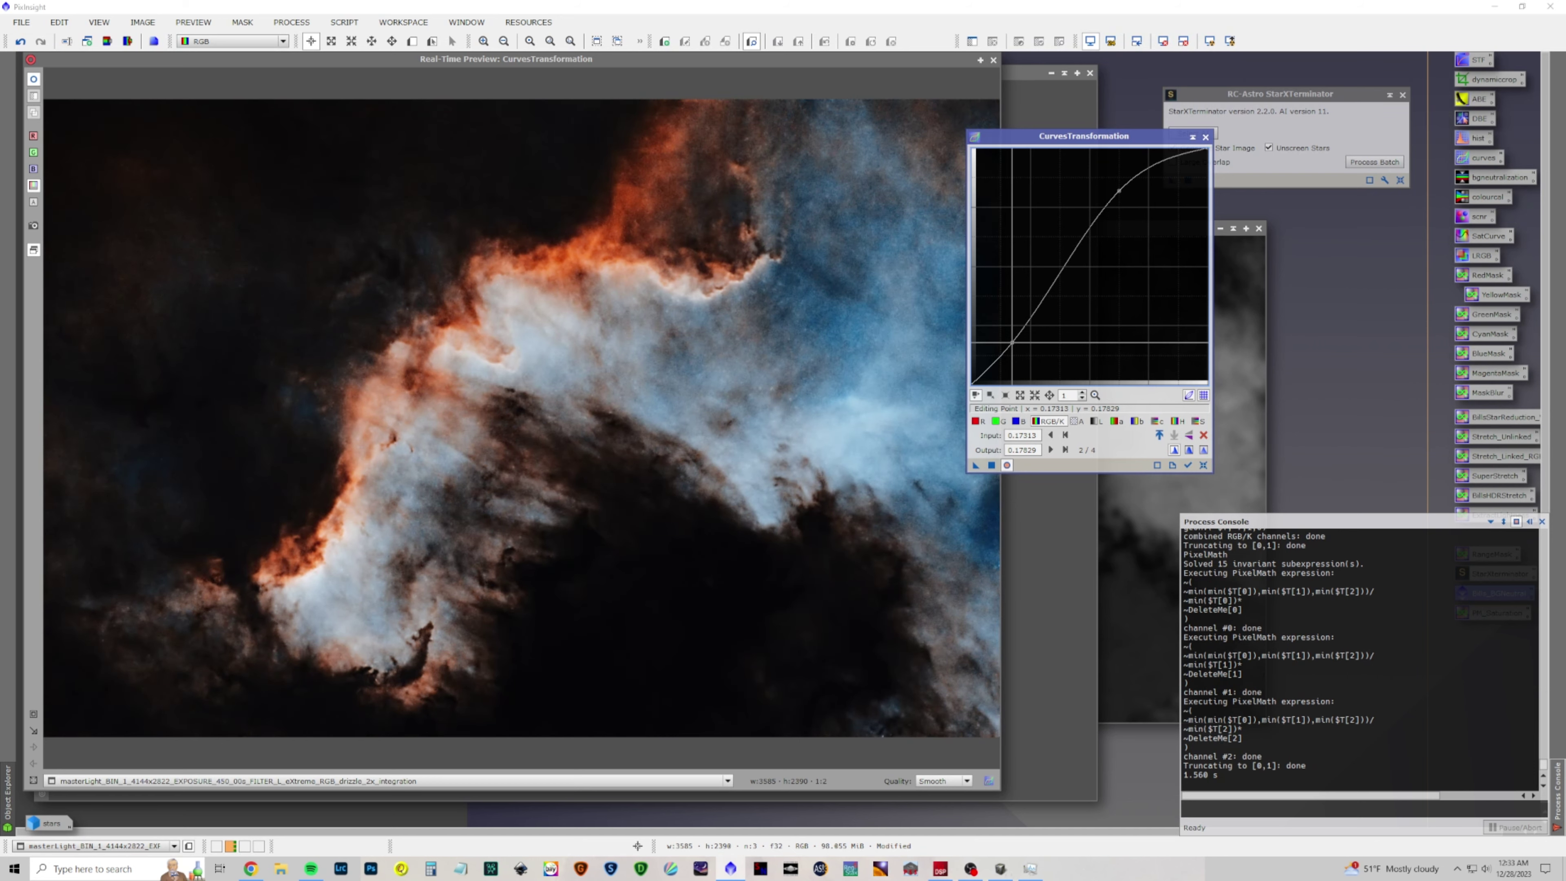
left_click_drag(1012, 342, 1005, 329)
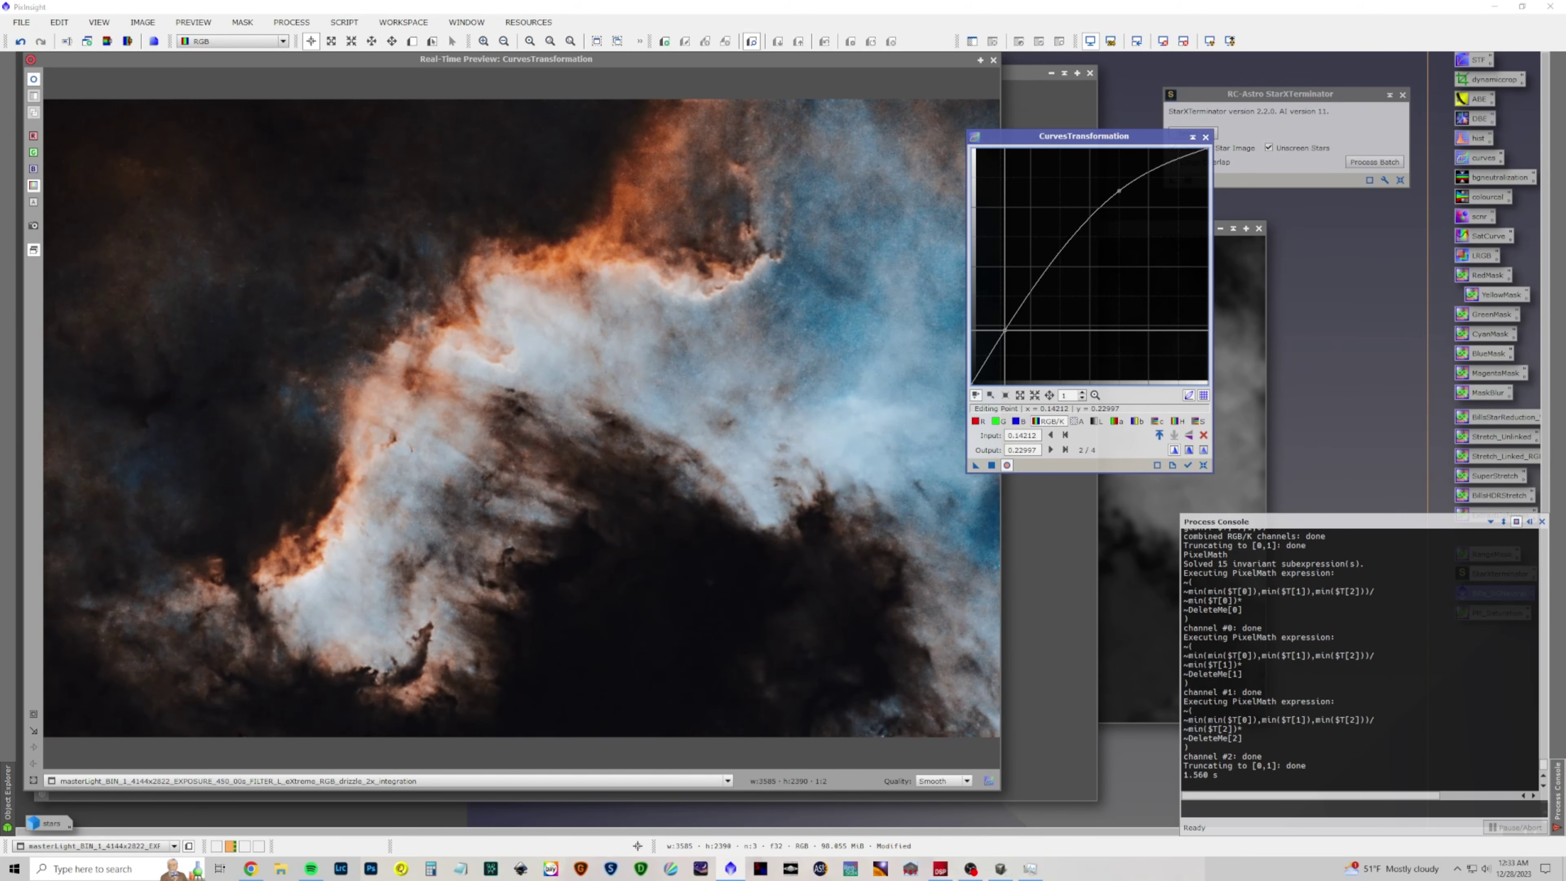
left_click(991, 466)
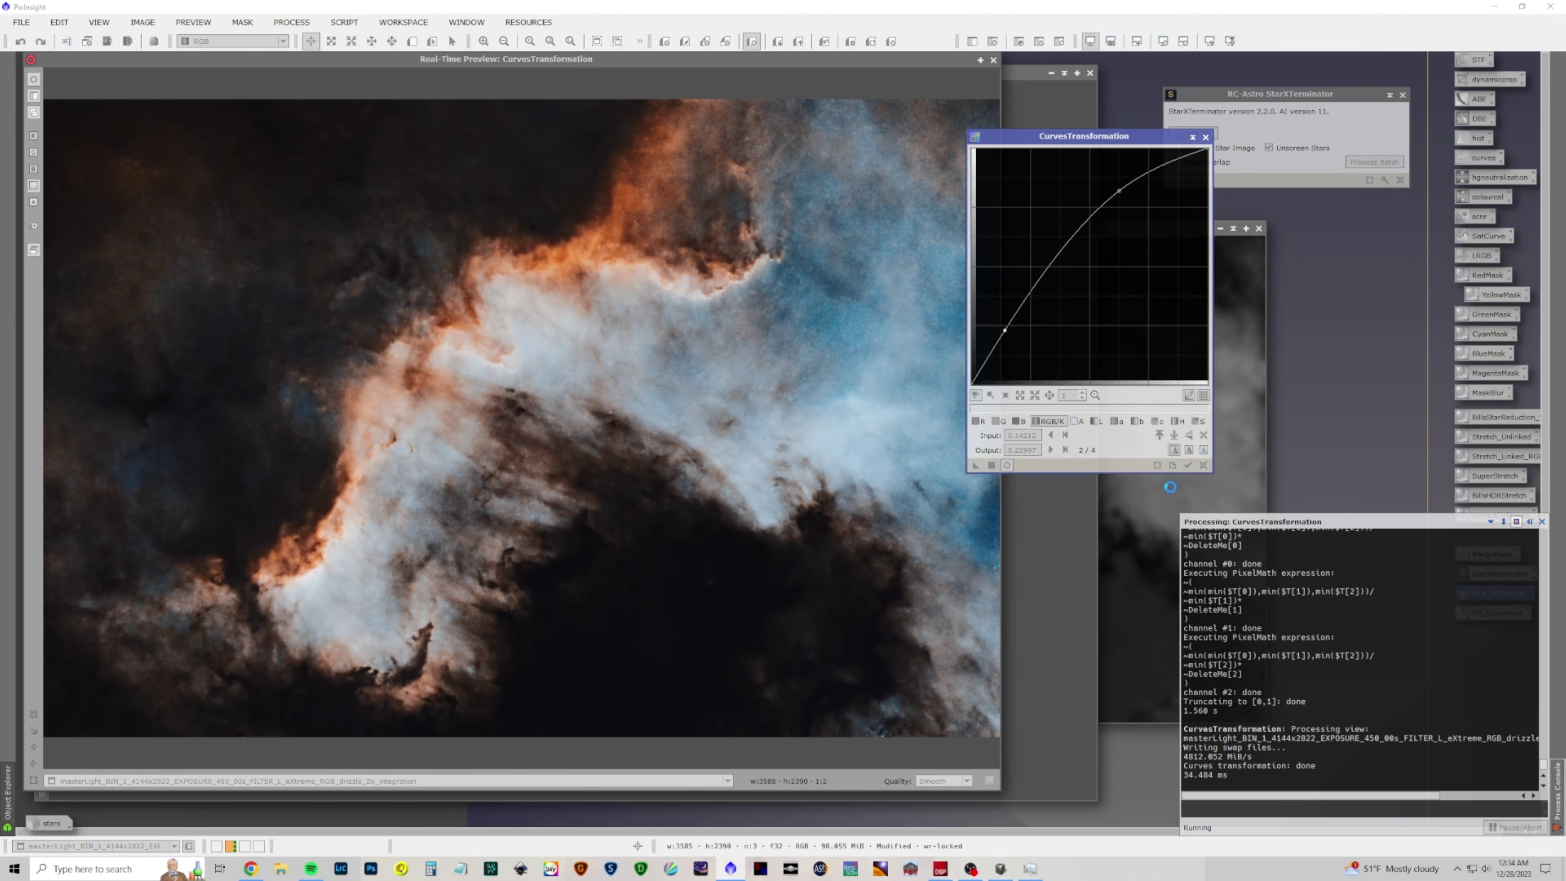
left_click(1202, 465)
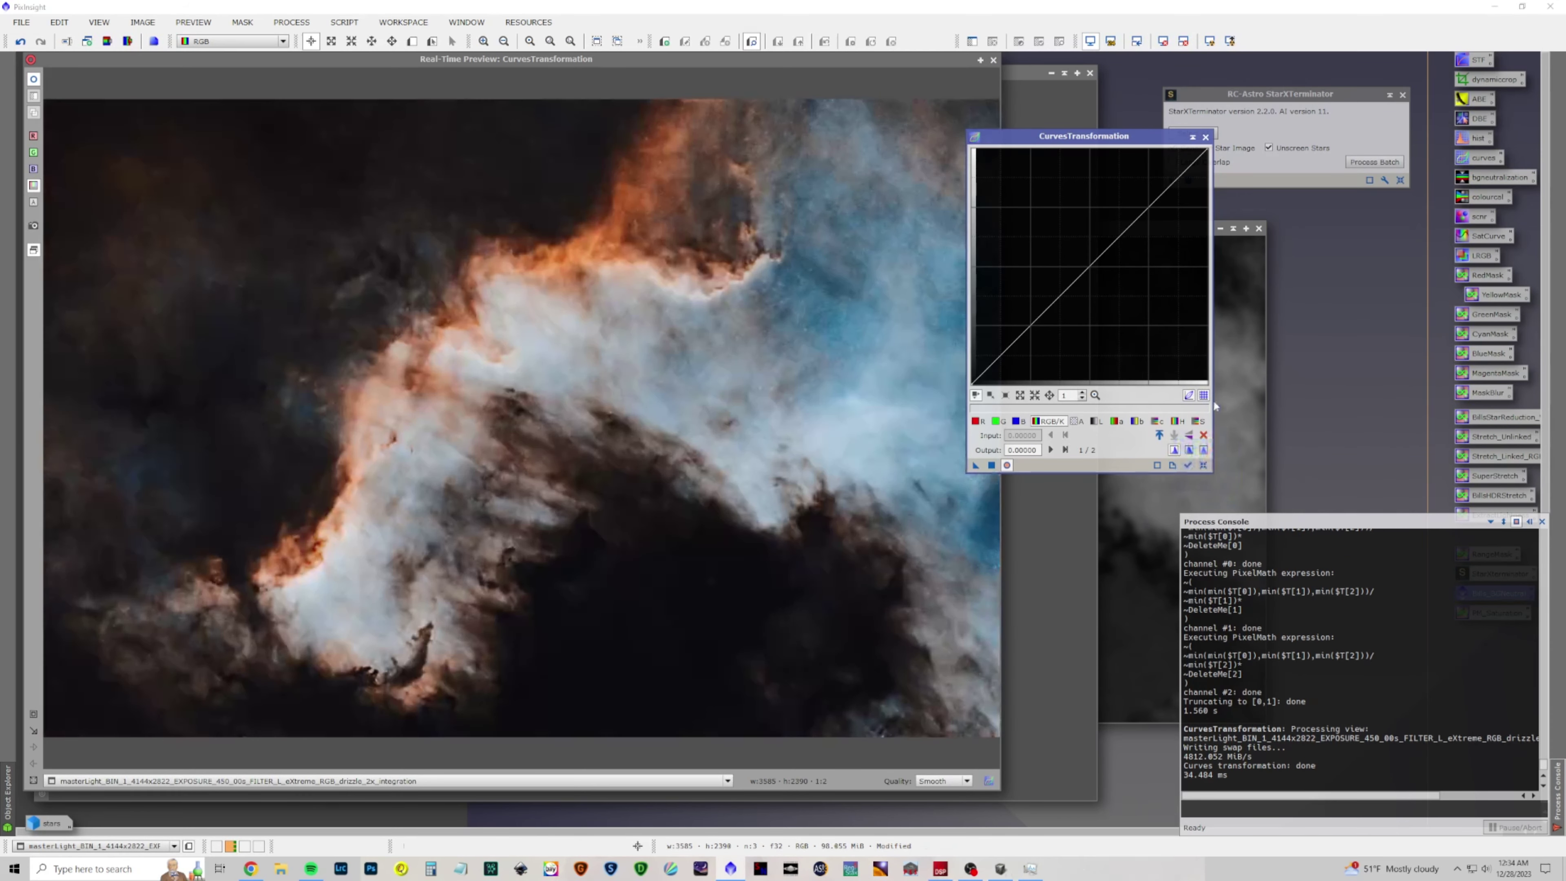
Close CurvesTransformation and its real-time preview, and undo the last curves adjustment on the nebula image
left_click(1205, 137)
left_click(992, 60)
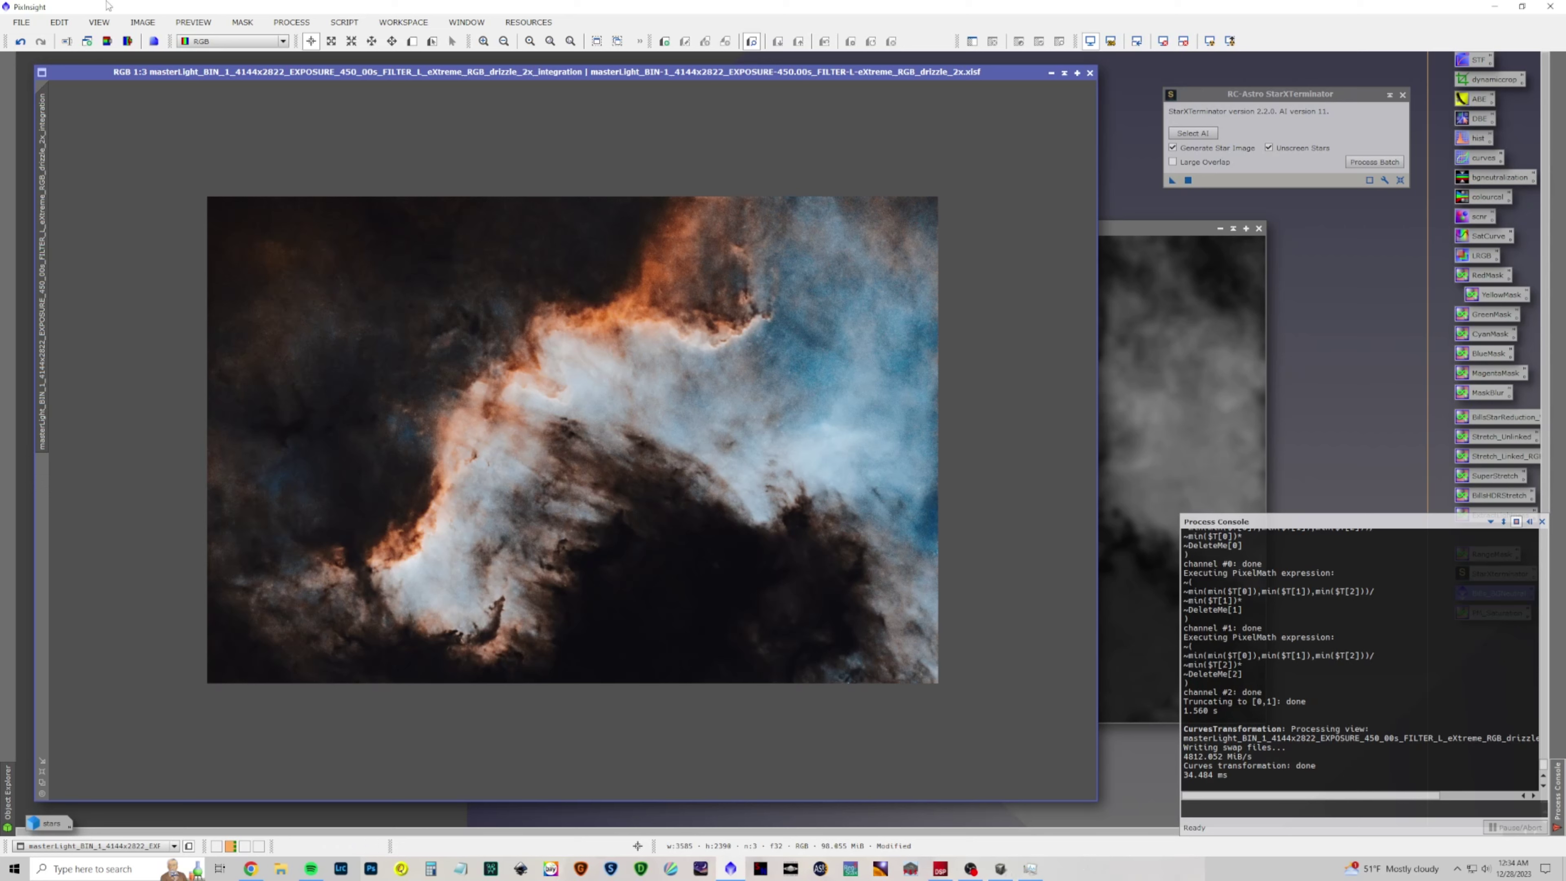
left_click(21, 41)
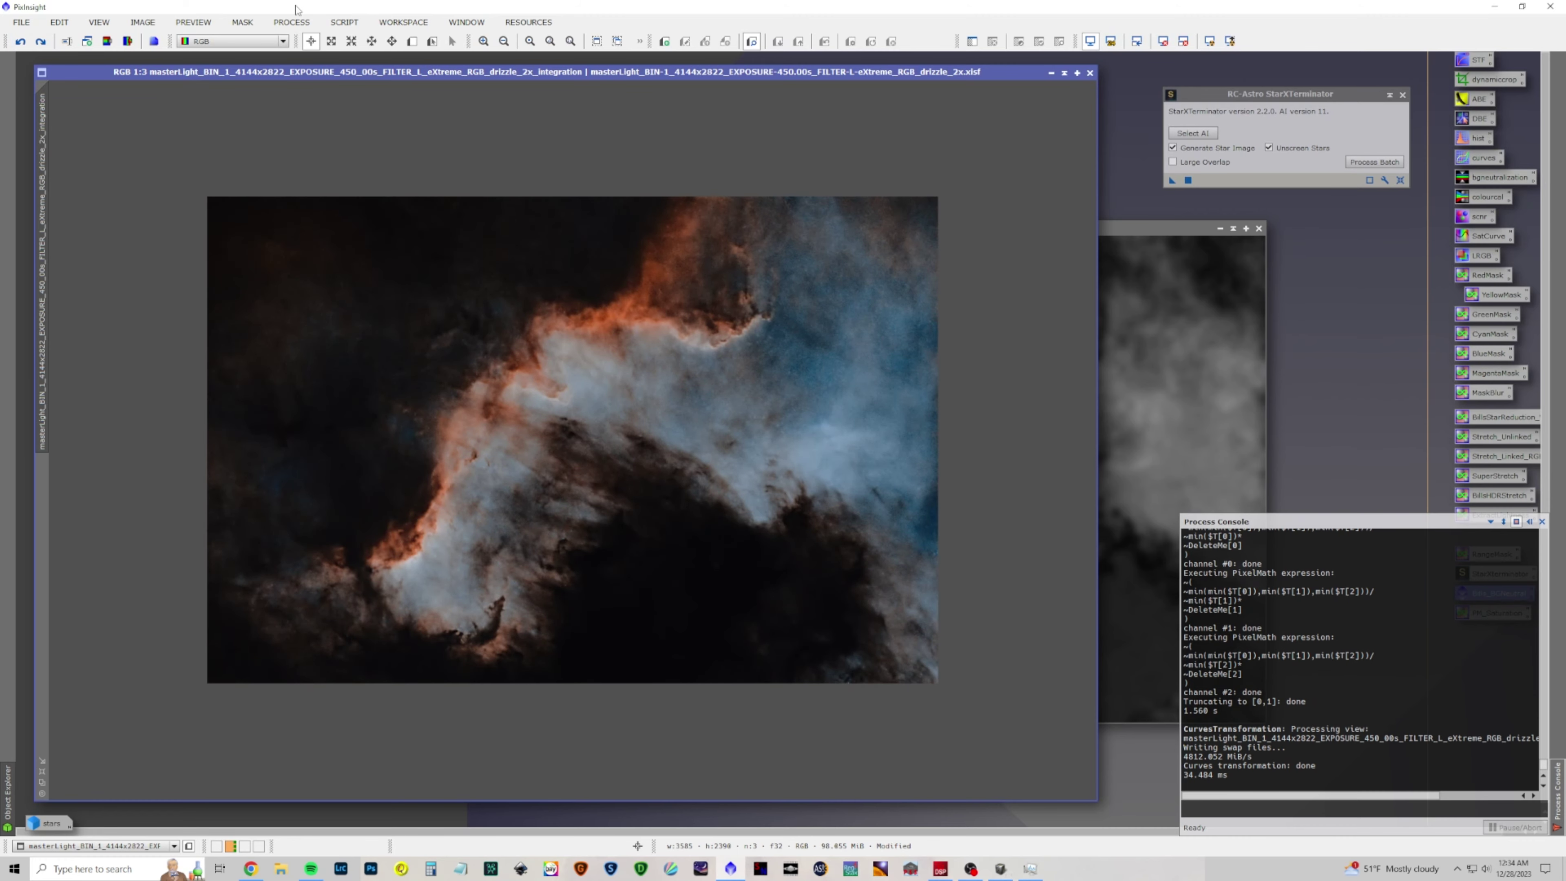
Open CurvesTransformation with a real-time preview and slightly raise the RGB/K curve in the upper midtones
left_click(283, 23)
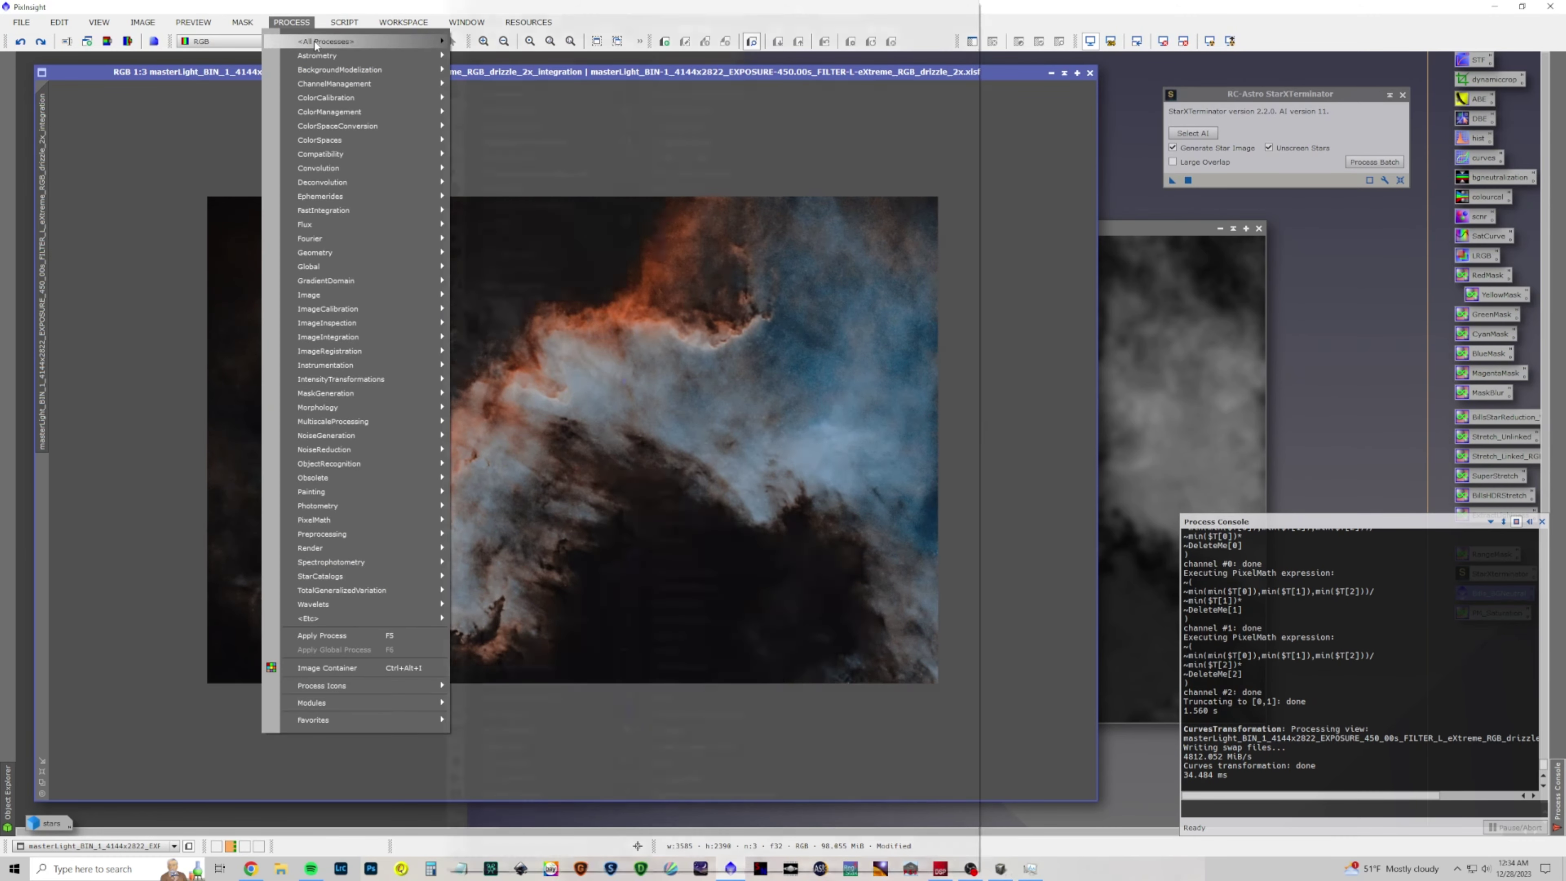
mouse_move(345, 41)
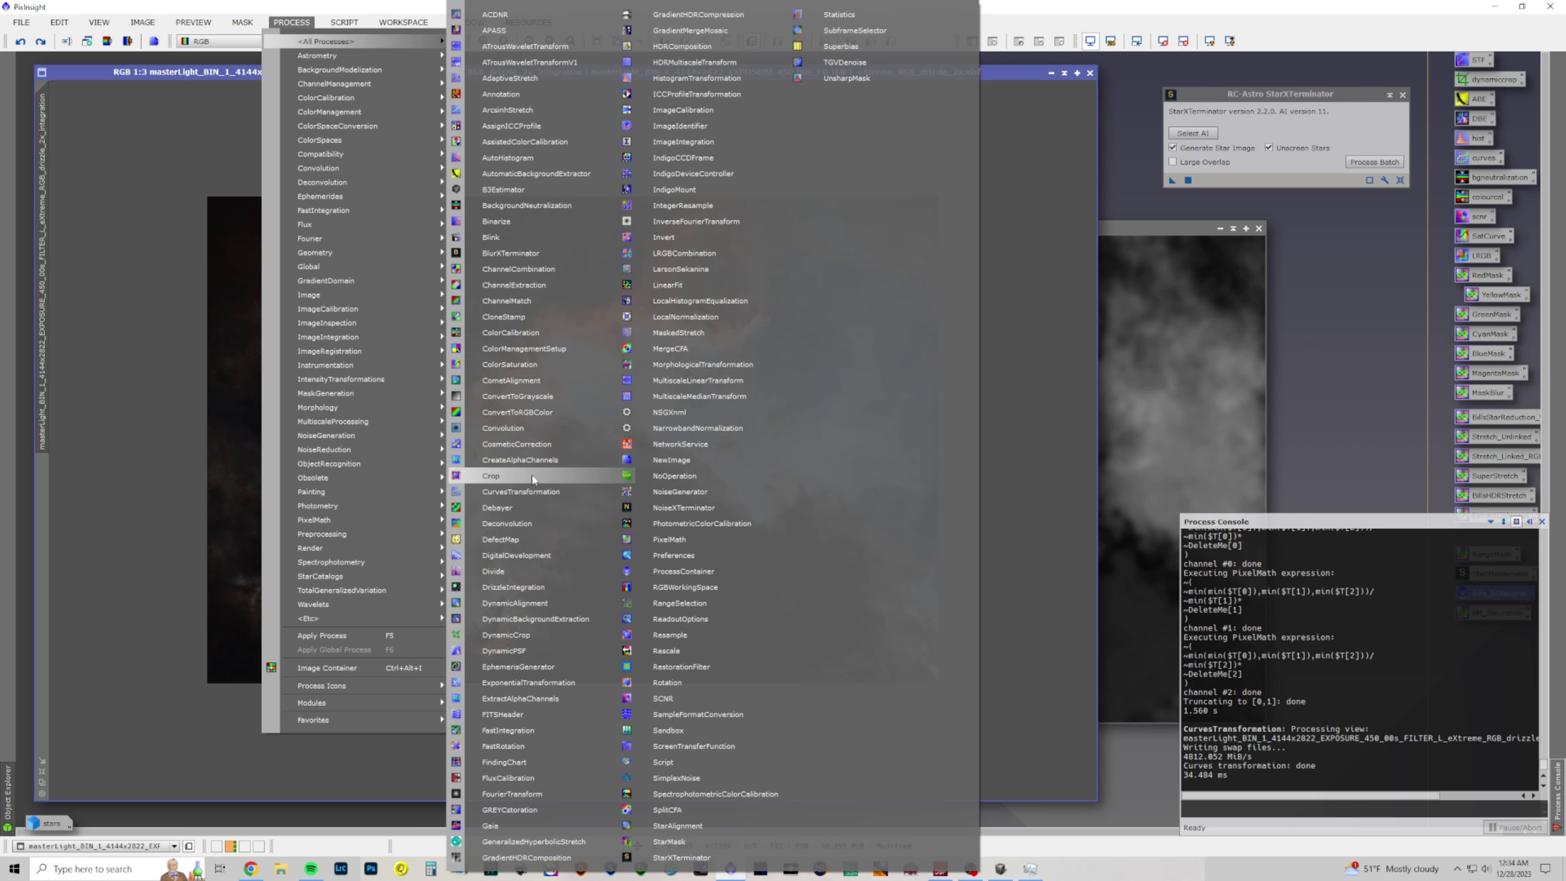
left_click(531, 488)
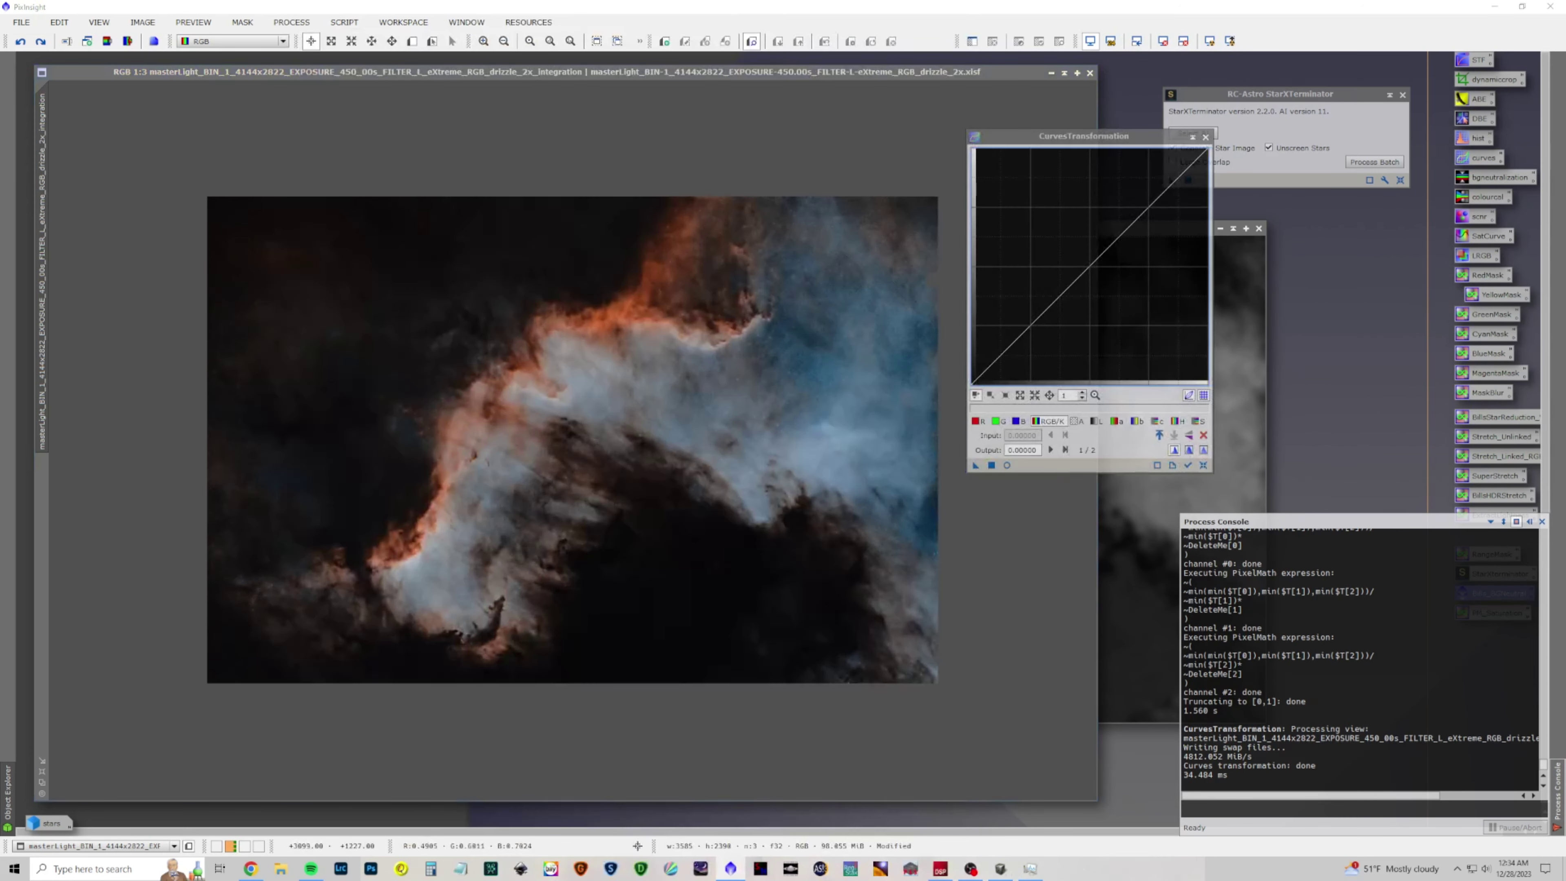
left_click(1007, 465)
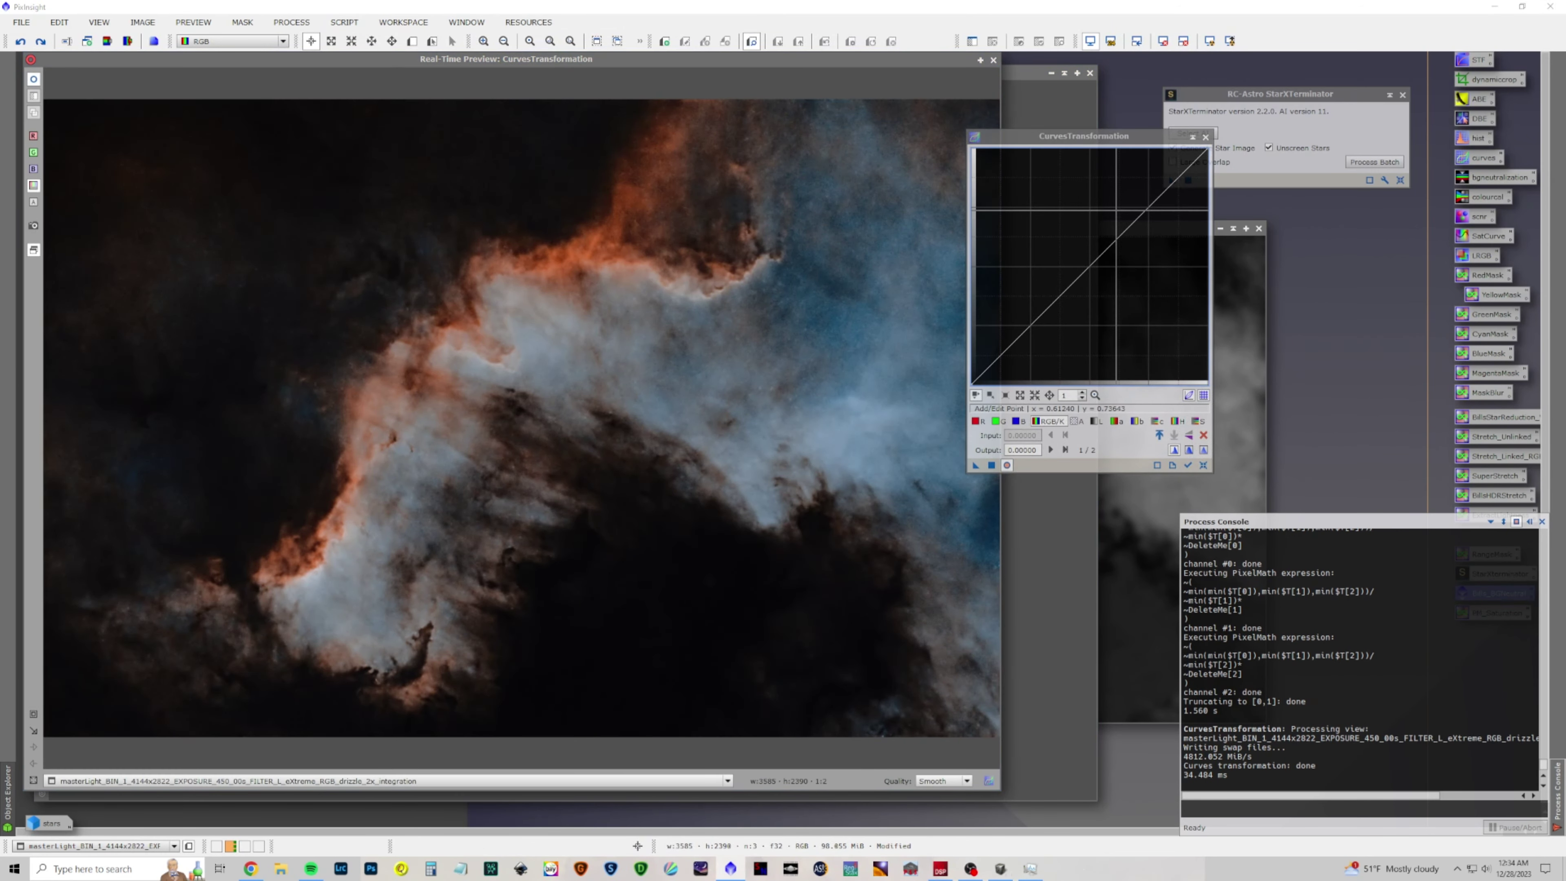
left_click(1125, 223)
left_click_drag(1124, 224, 1121, 212)
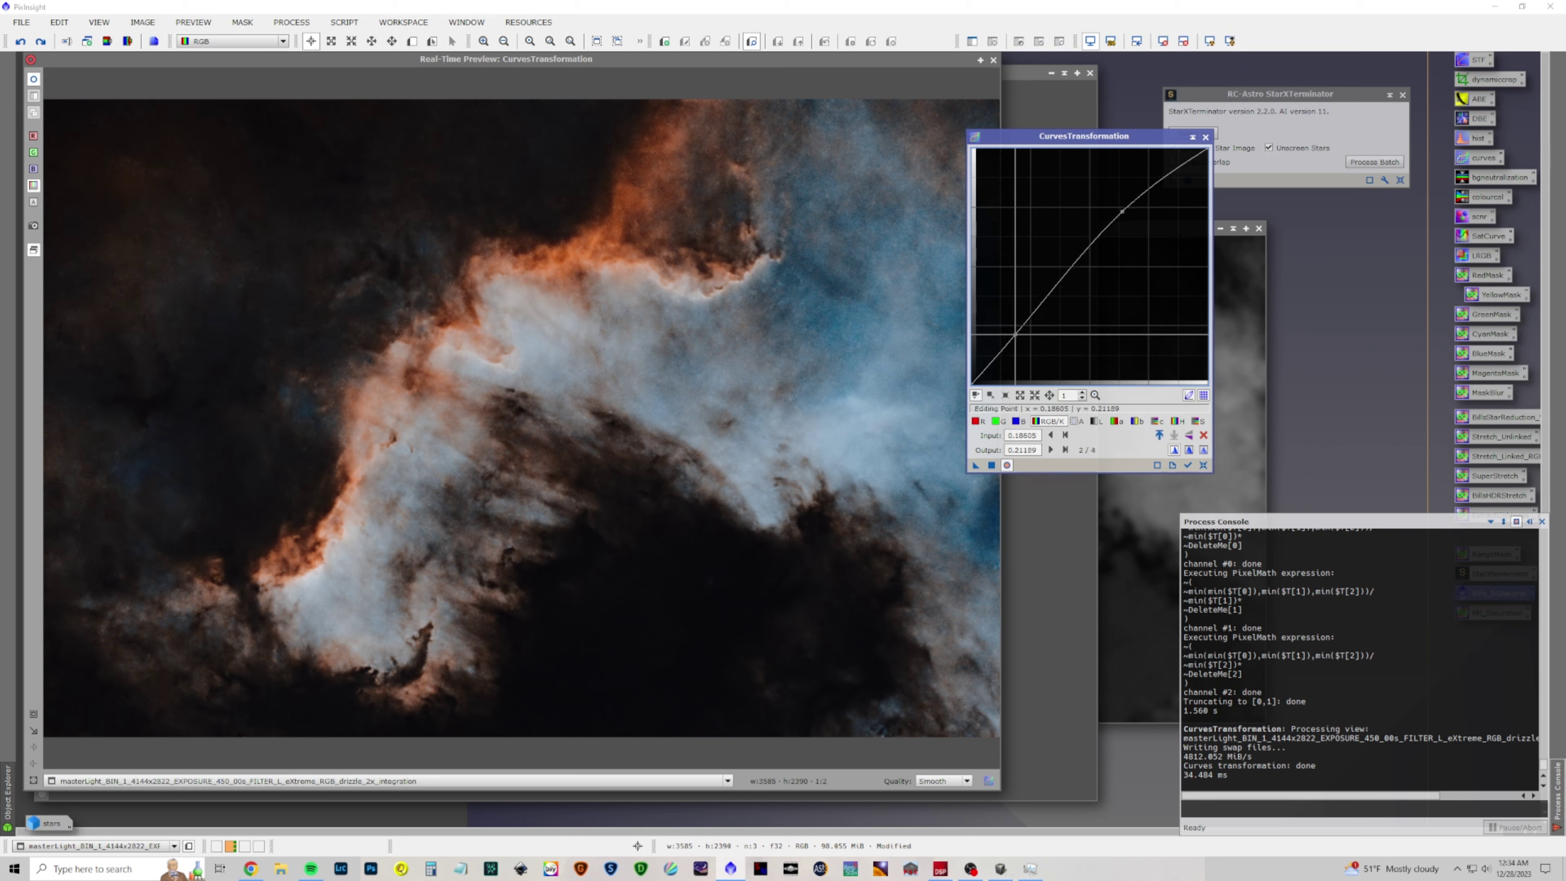
Add a shadow point to the RGB/K curve at about input 0.142, output 0.214, apply and reset the curves, and close CurvesTransformation with its preview
left_click(1009, 340)
left_click_drag(1009, 340, 1005, 333)
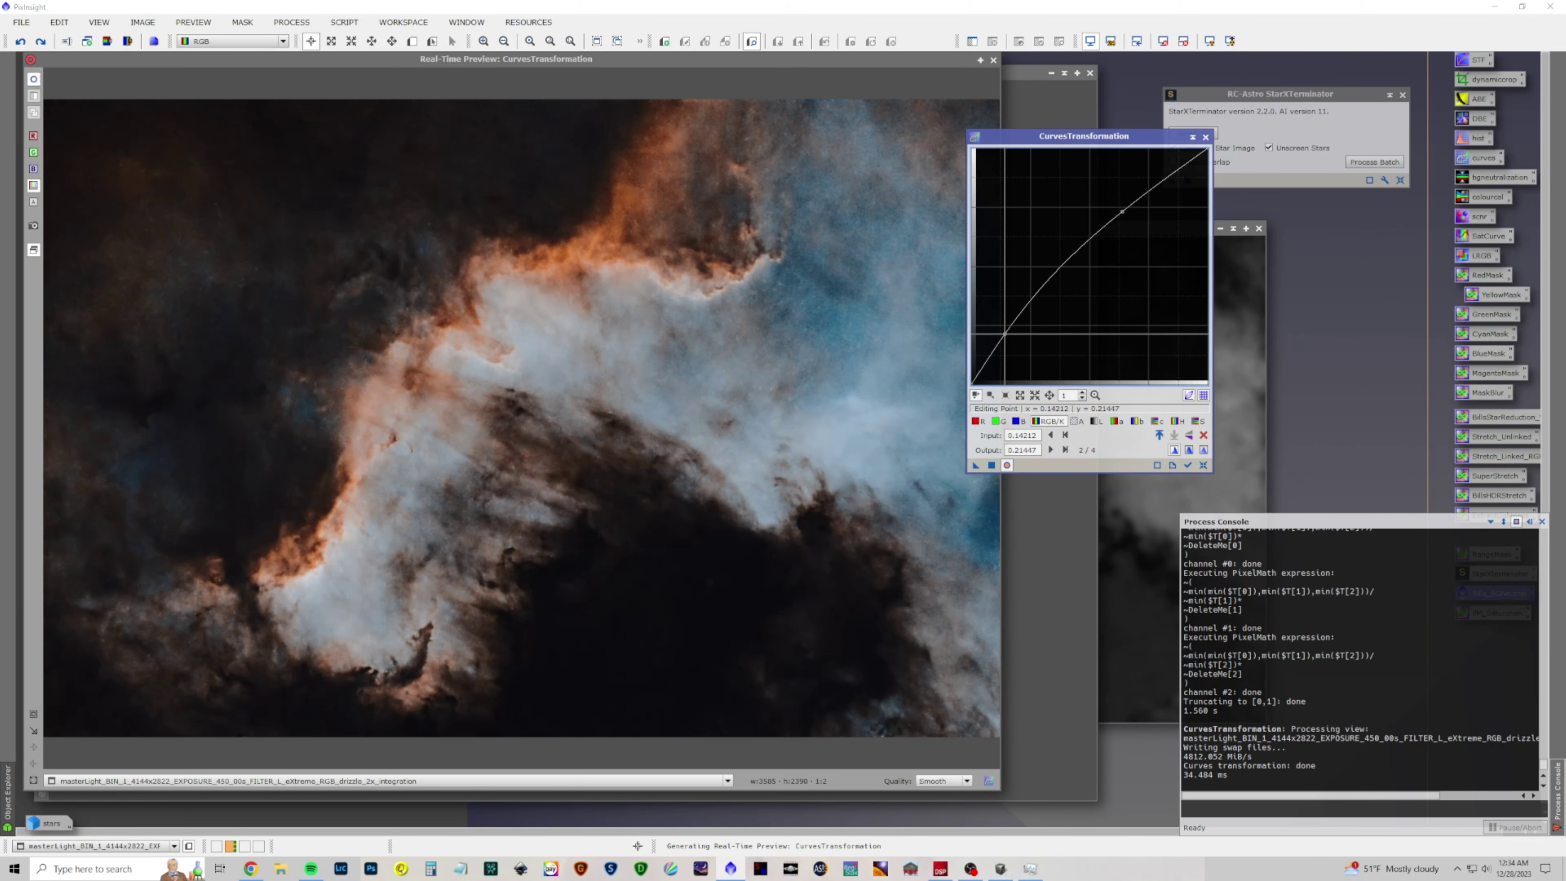
left_click(992, 465)
left_click(1202, 466)
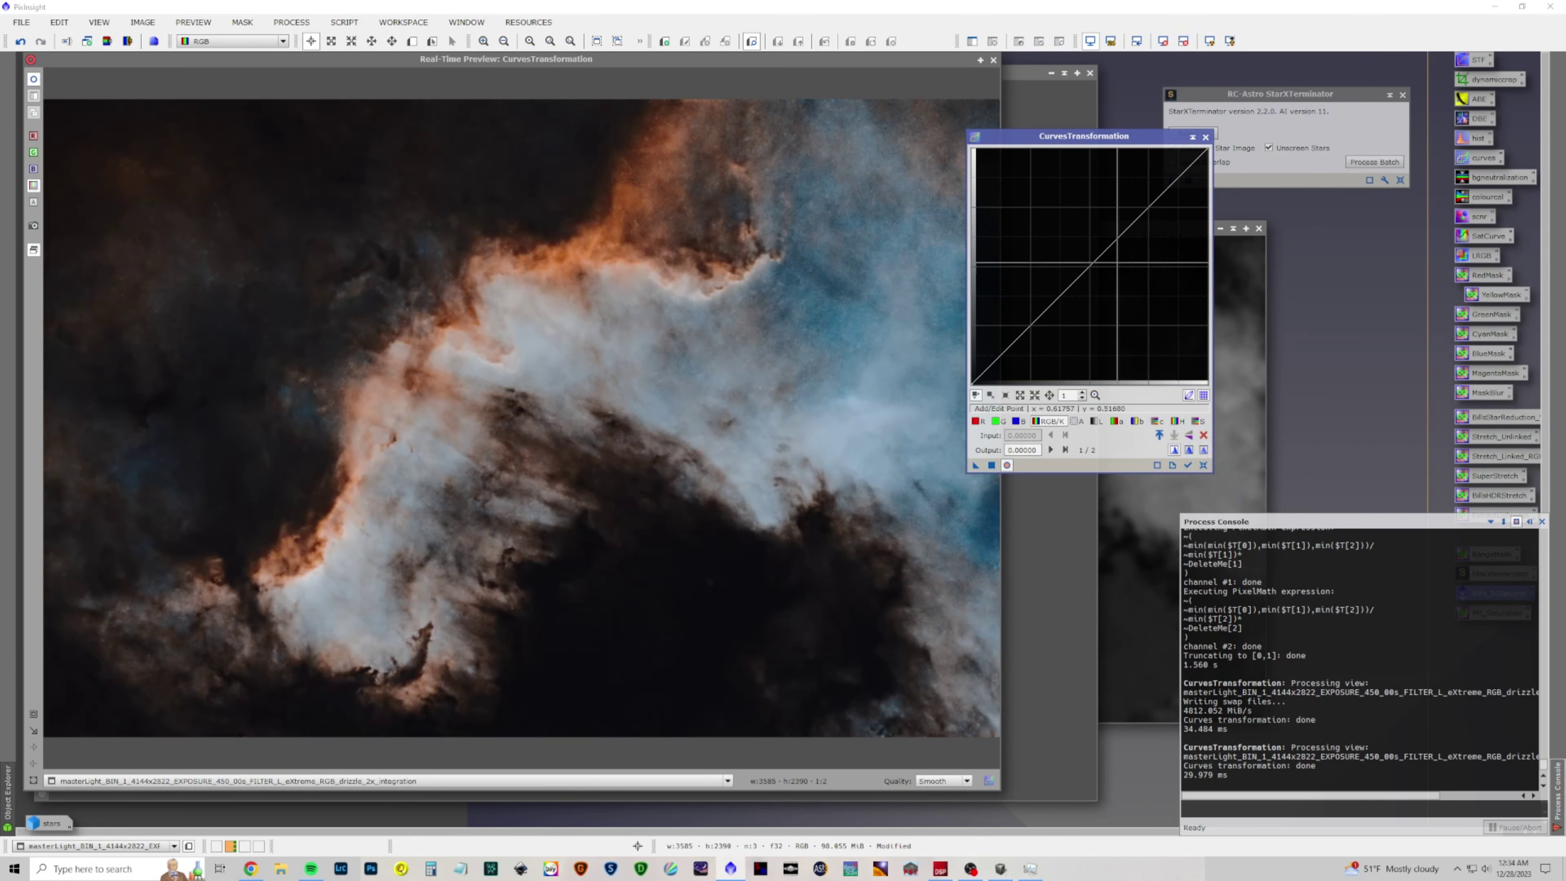
left_click(1205, 137)
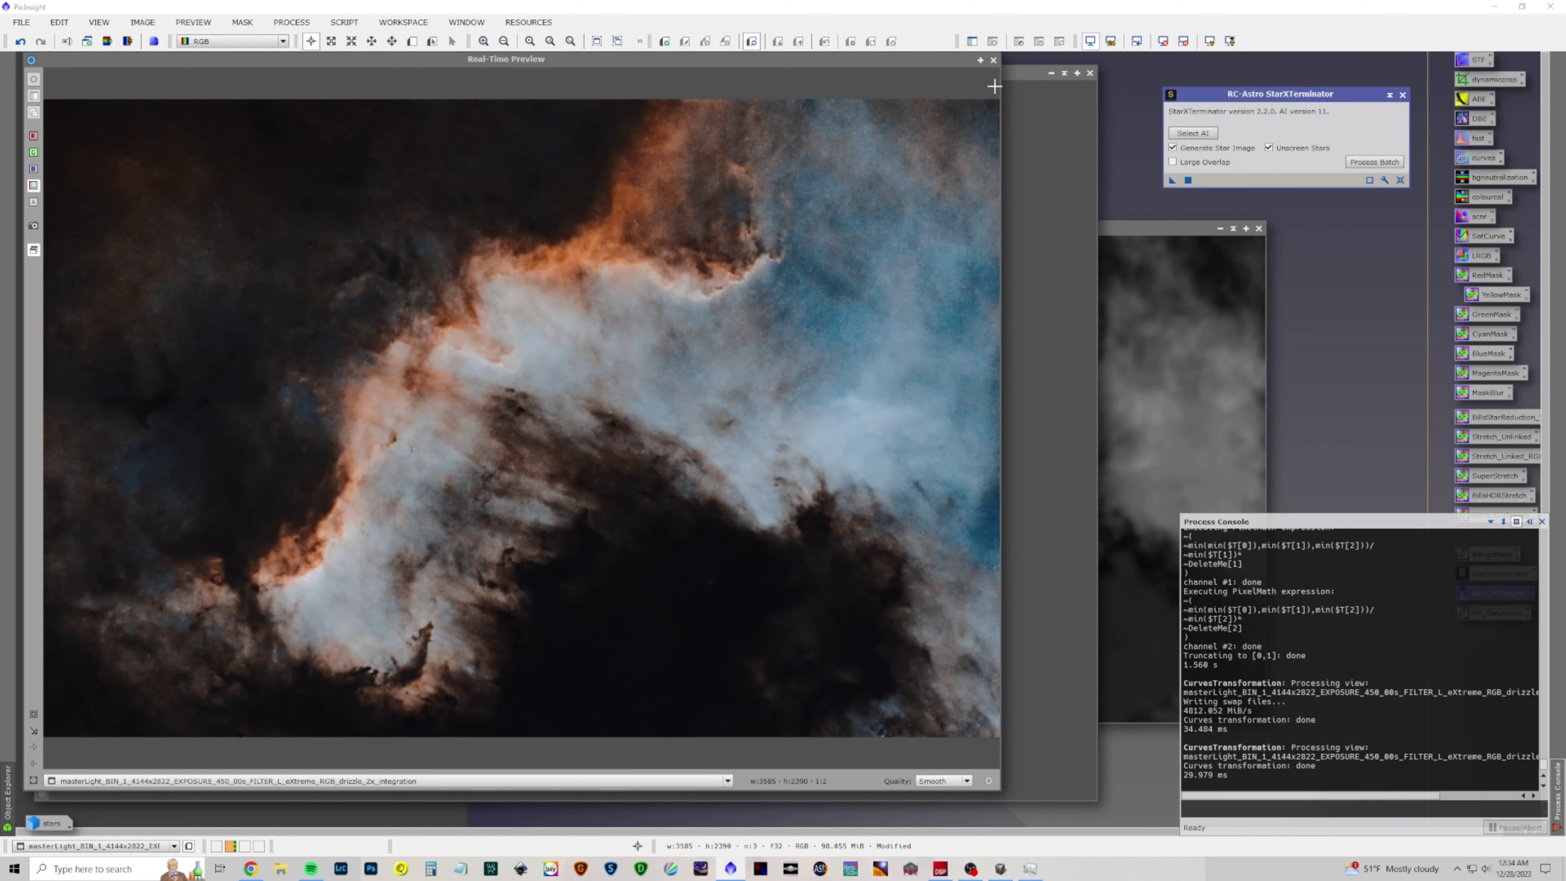
left_click(993, 60)
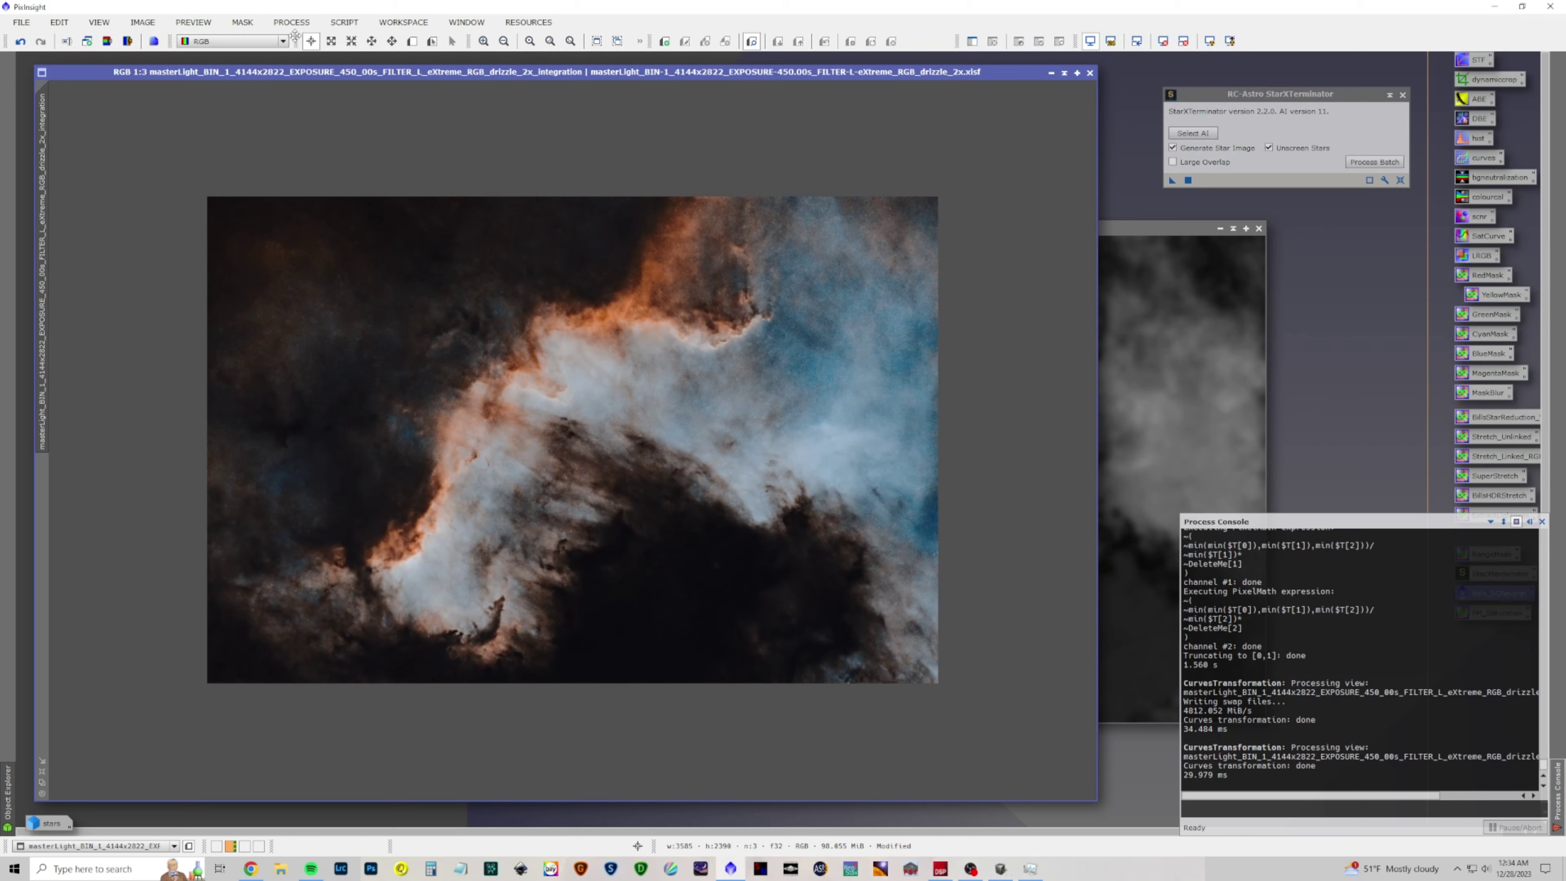
Denoise the nebula image using NoiseXTerminator with Denoise 0.70 and Detail 0.15, and close the process
left_click(292, 22)
mouse_move(302, 41)
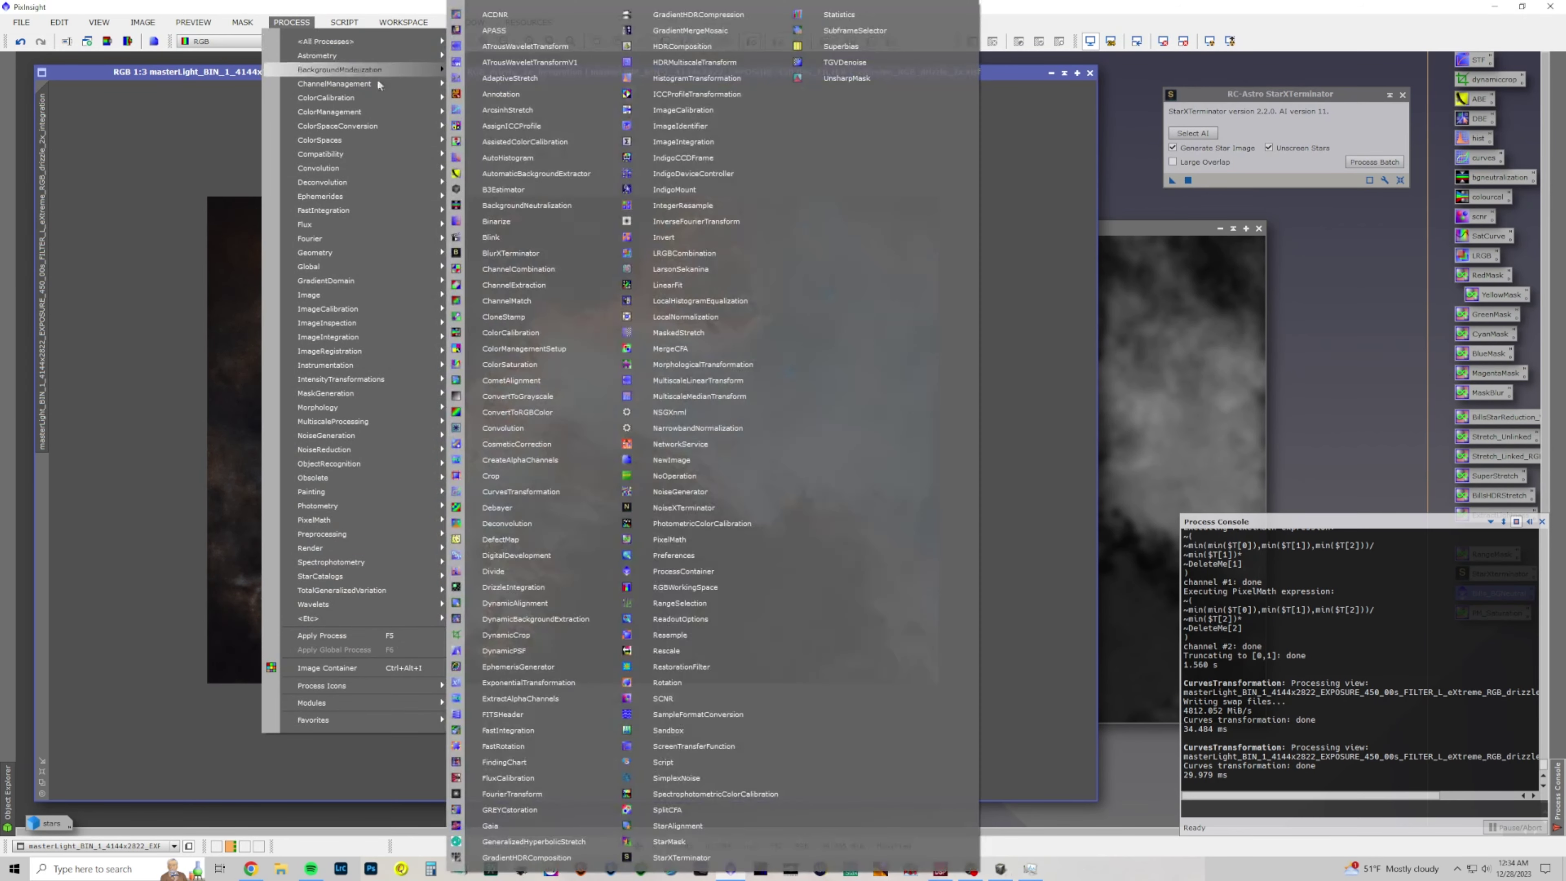
left_click(707, 506)
left_click_drag(850, 359, 736, 370)
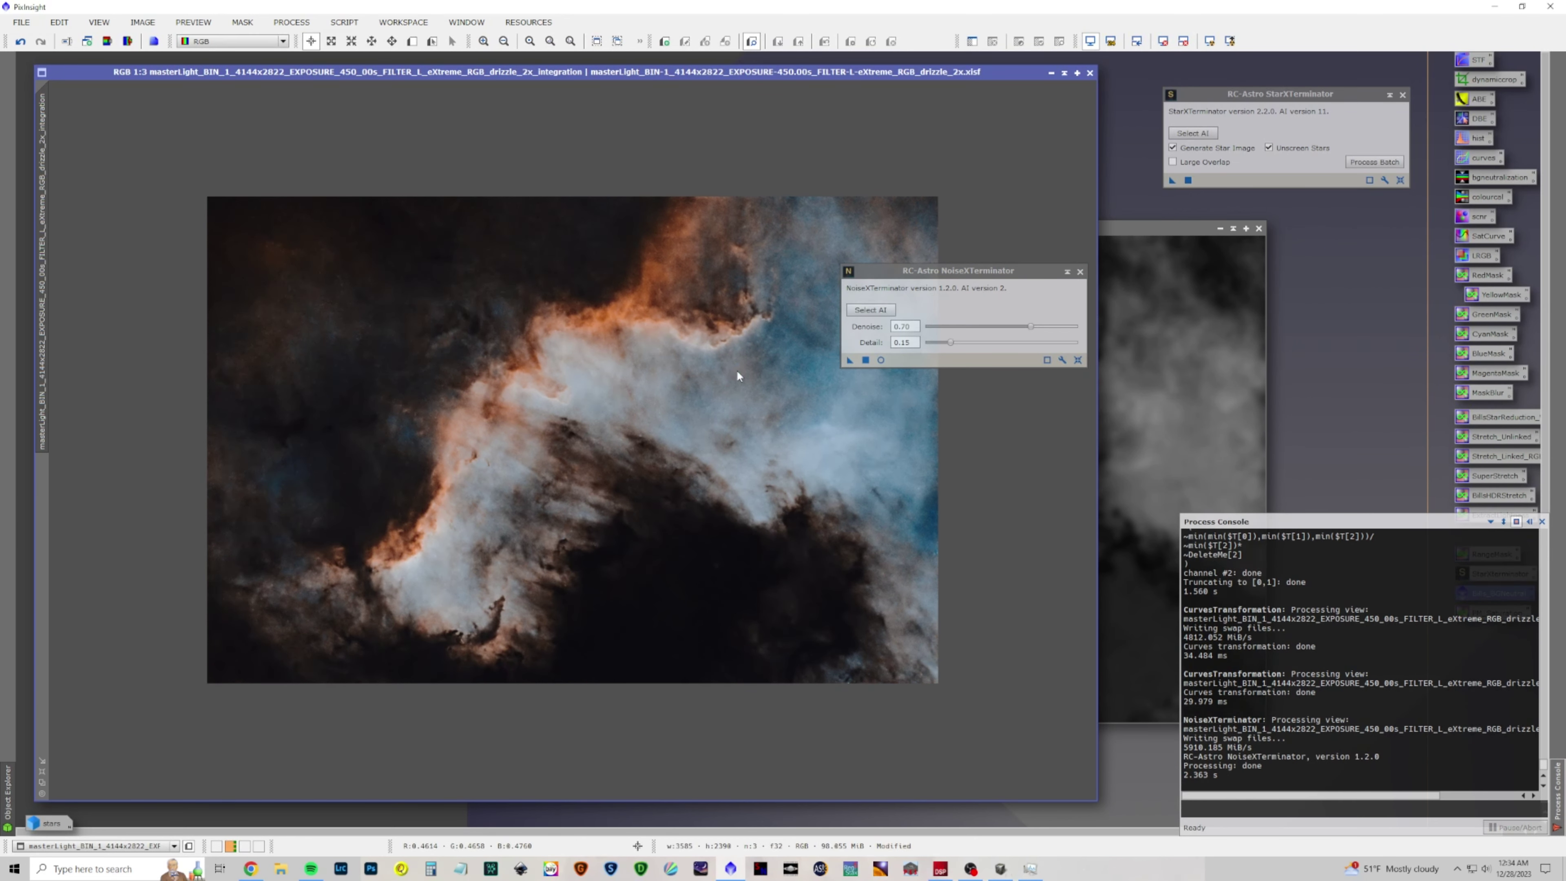
left_click(1079, 272)
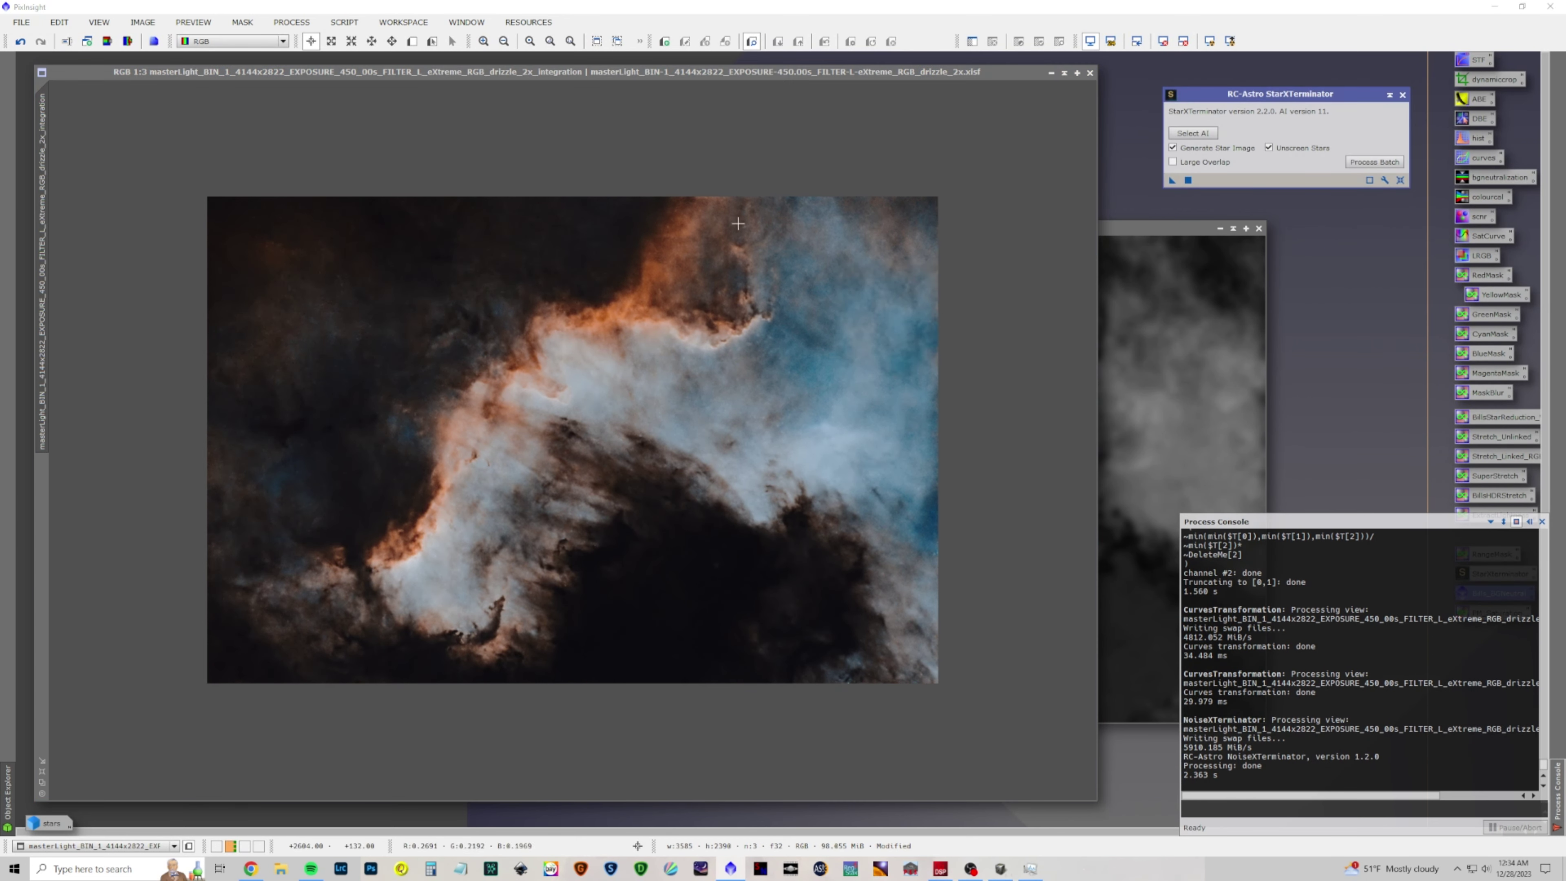
Sharpen the nebula using BlurXTerminator with Sharpen Nonstellar at 0.20, inspect the detail, and close the BlurXTerminator and StarXTerminator windows
left_click(273, 23)
mouse_move(326, 42)
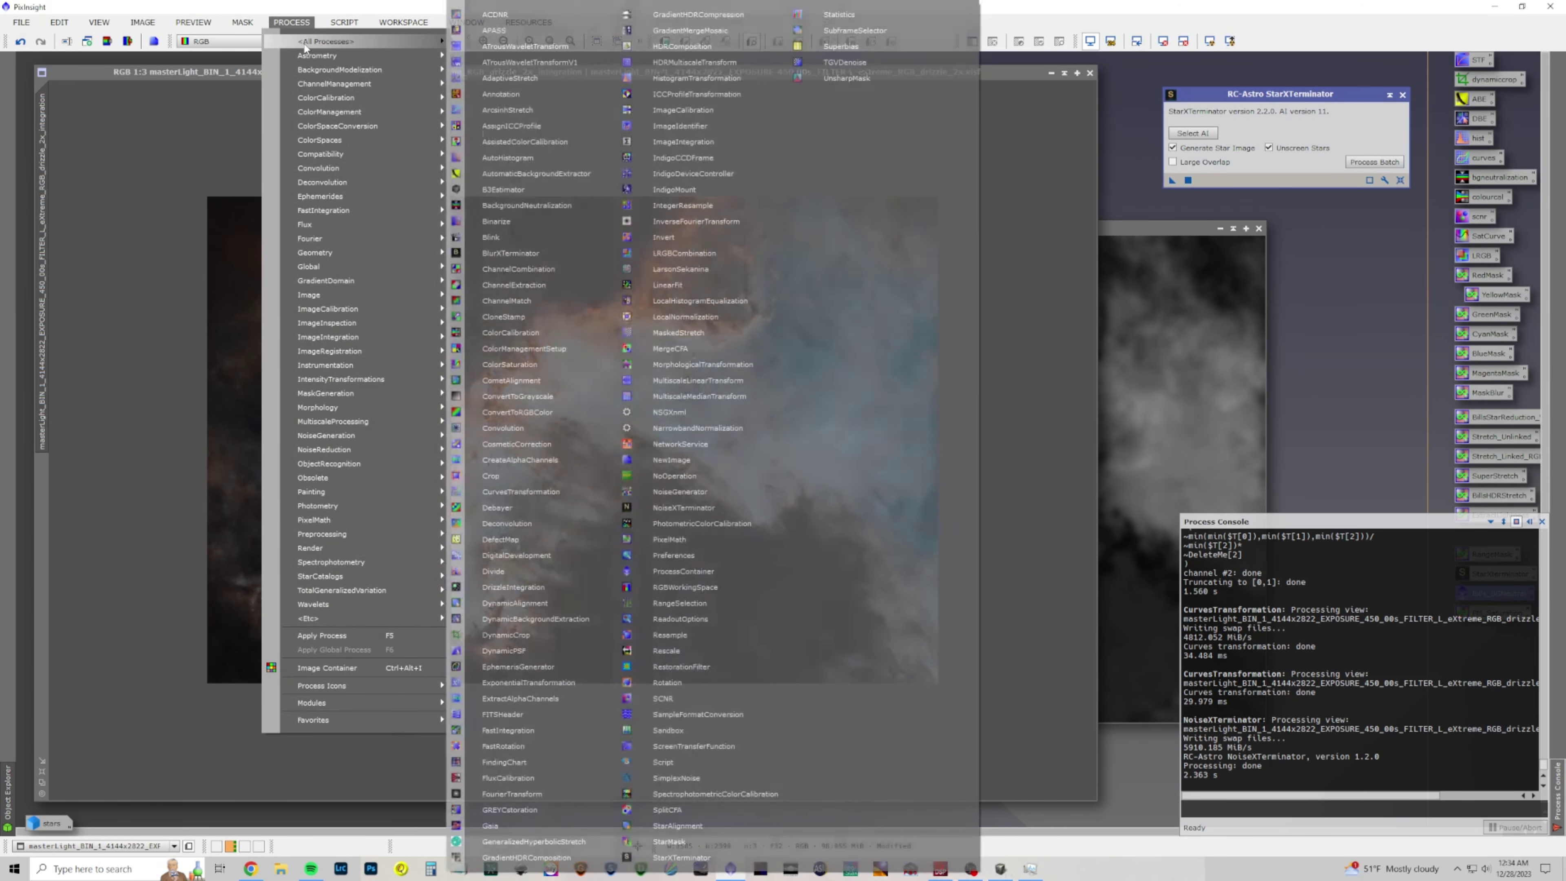
left_click(495, 253)
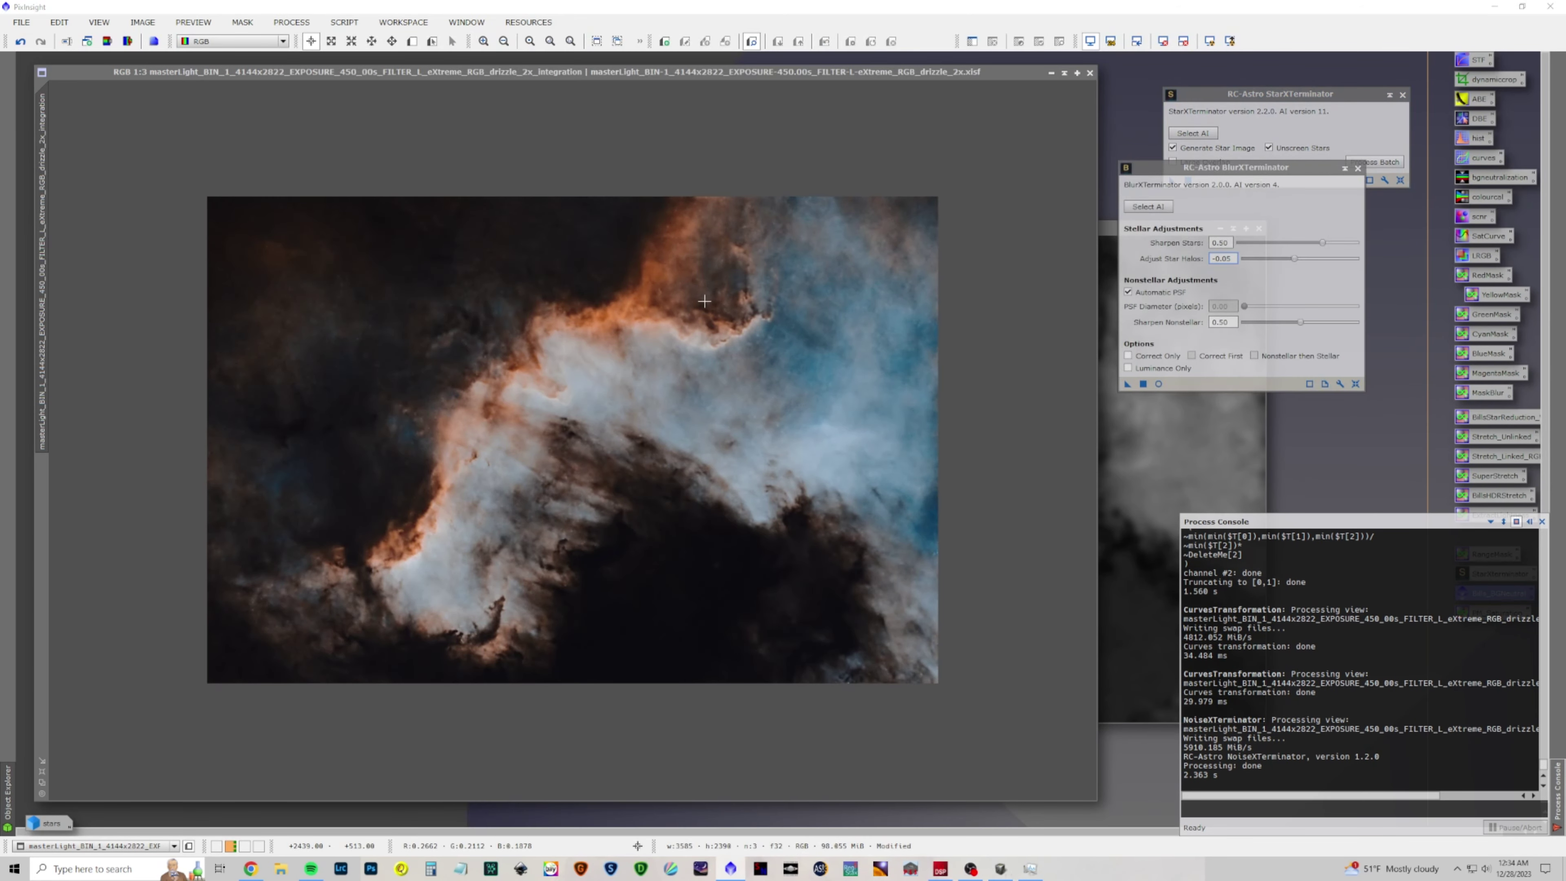
left_click(1299, 324)
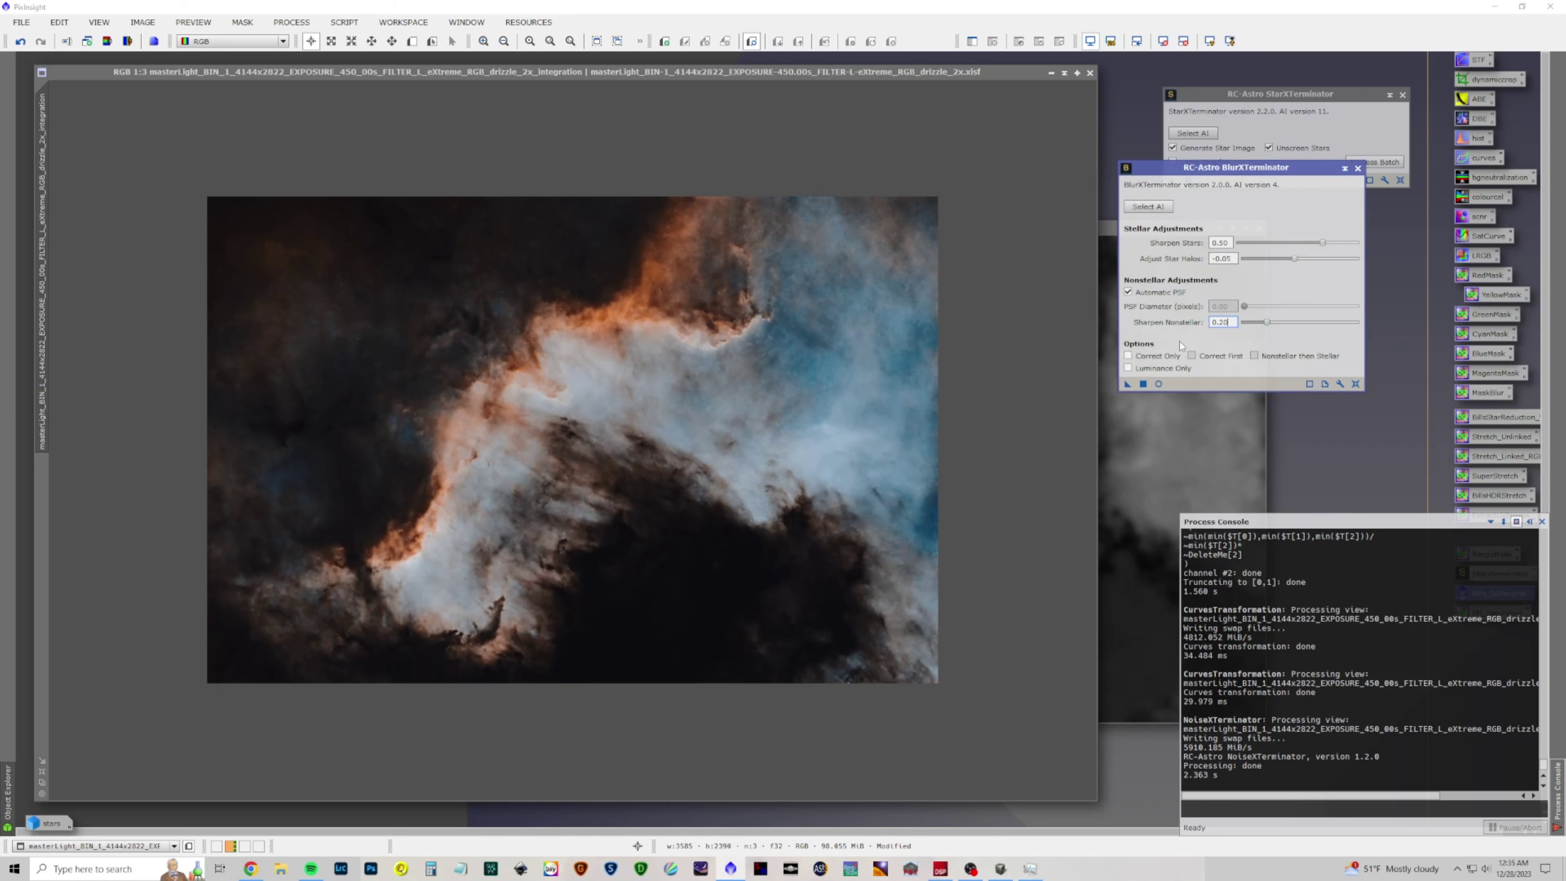
left_click_drag(843, 399, 661, 394)
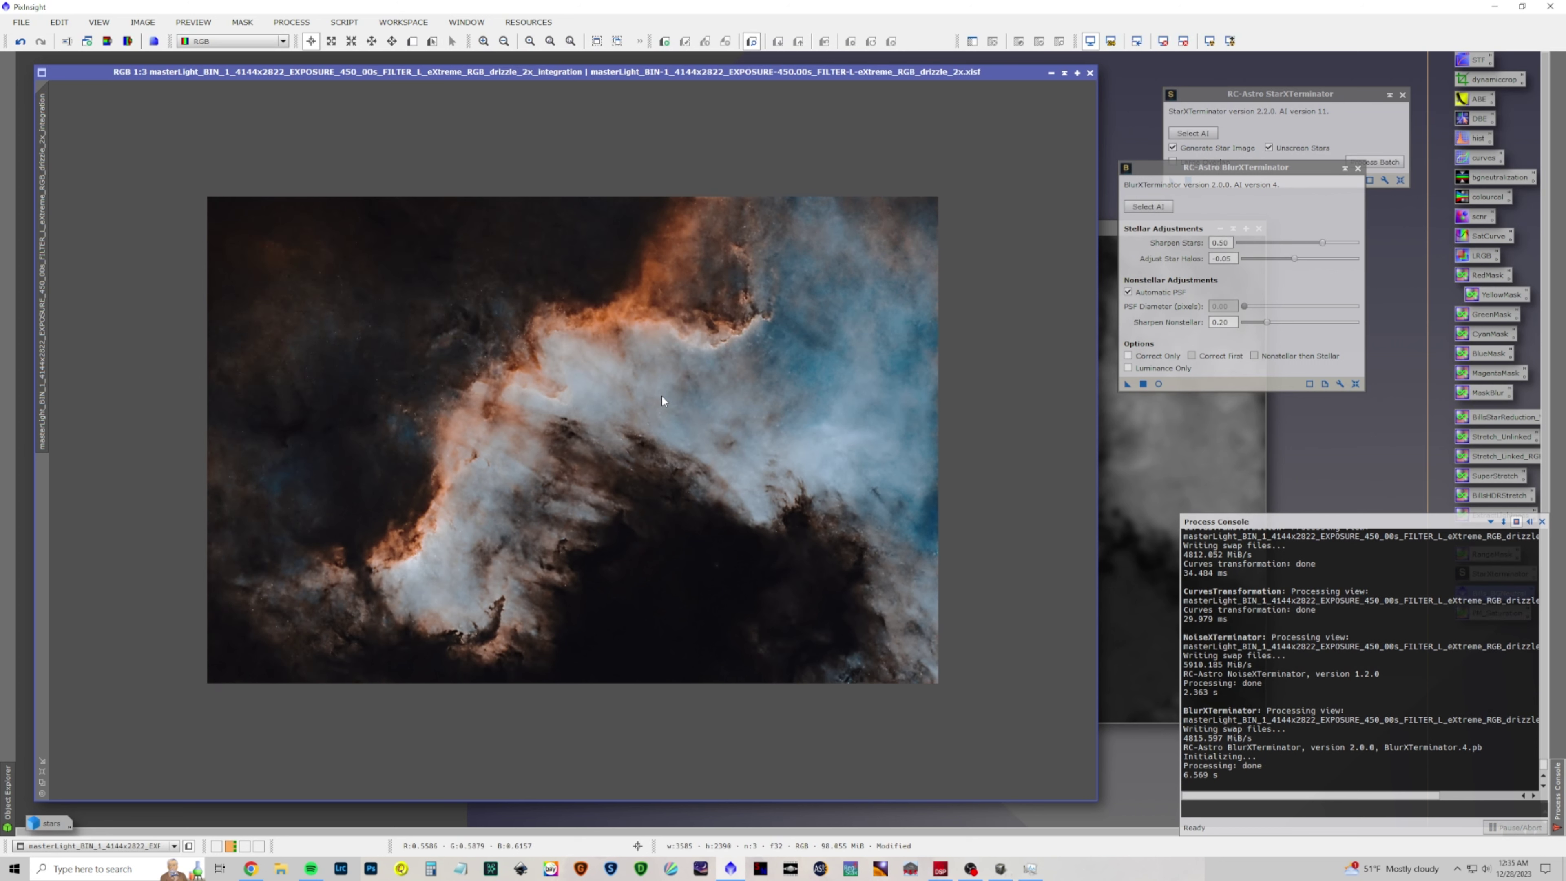
scroll(739, 319, "up", 2)
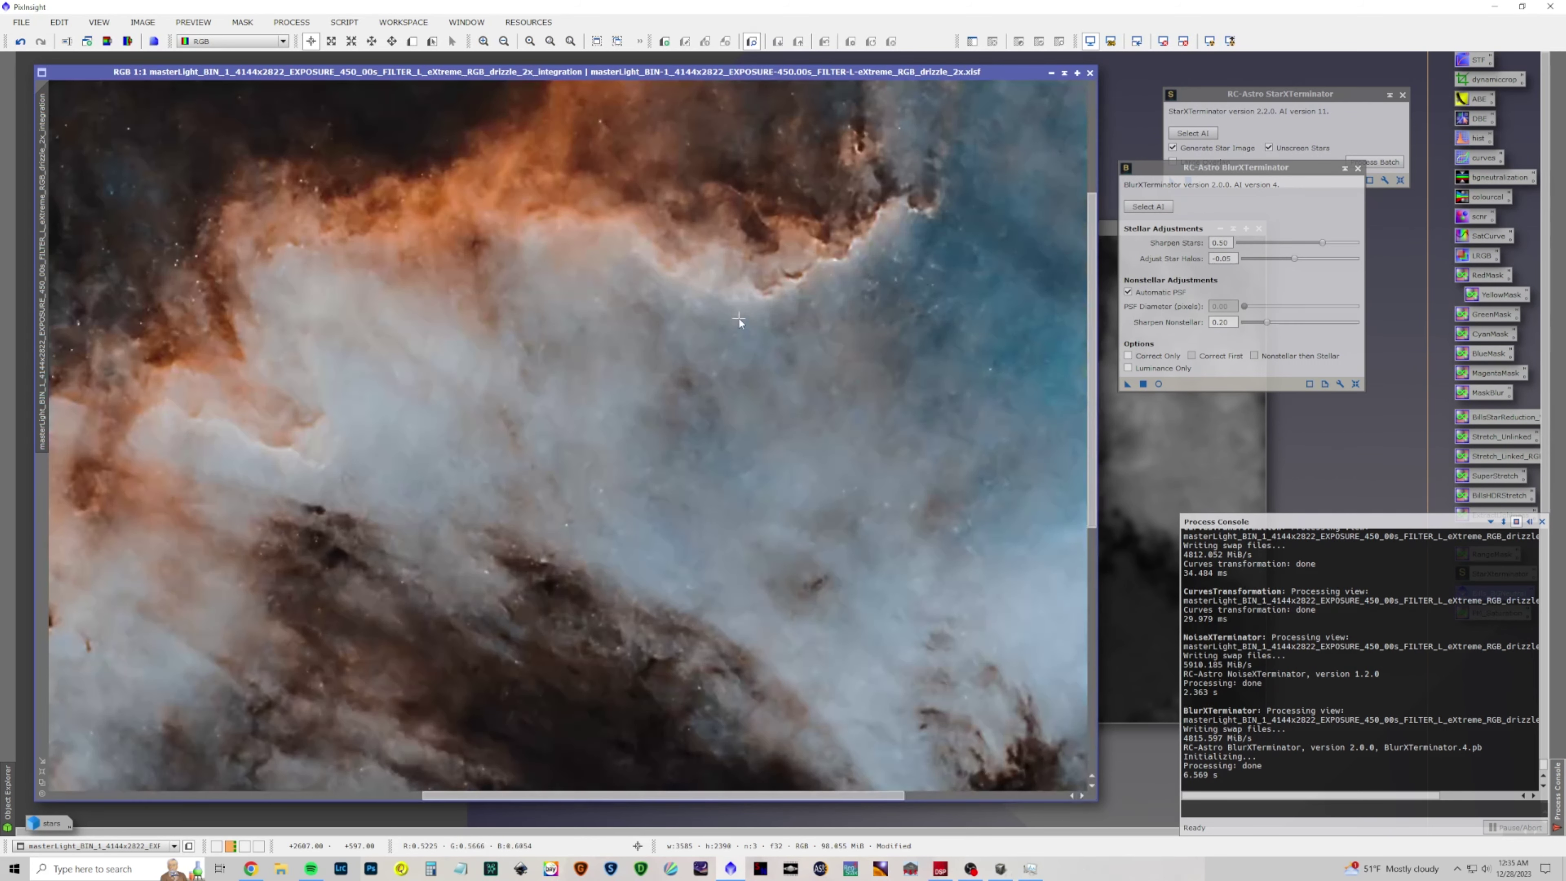
scroll(739, 318, "down", 2)
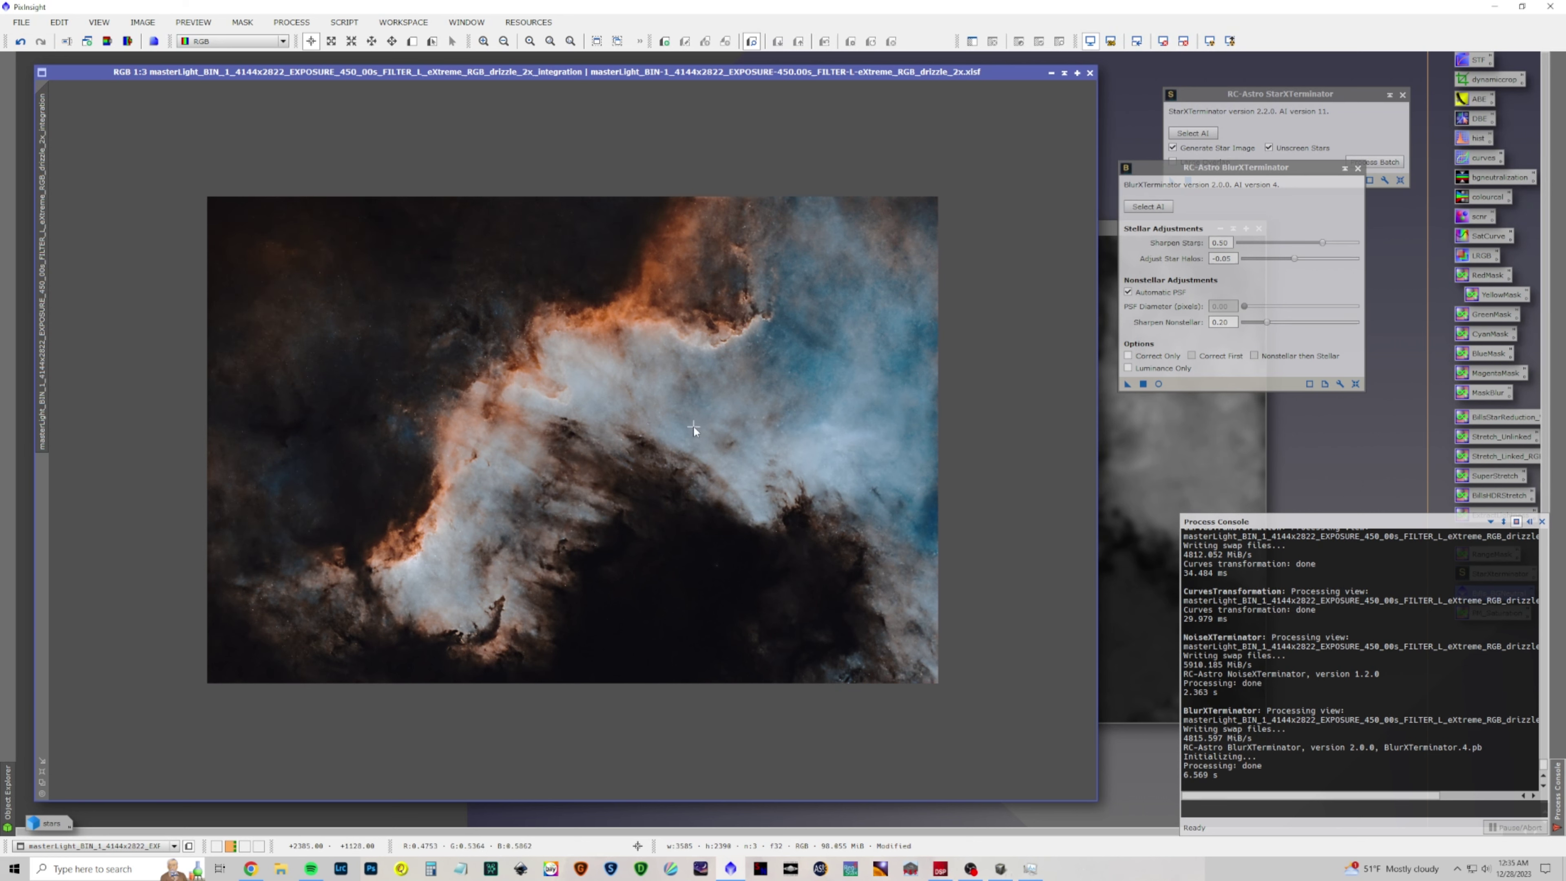
left_click(1357, 167)
left_click(1402, 96)
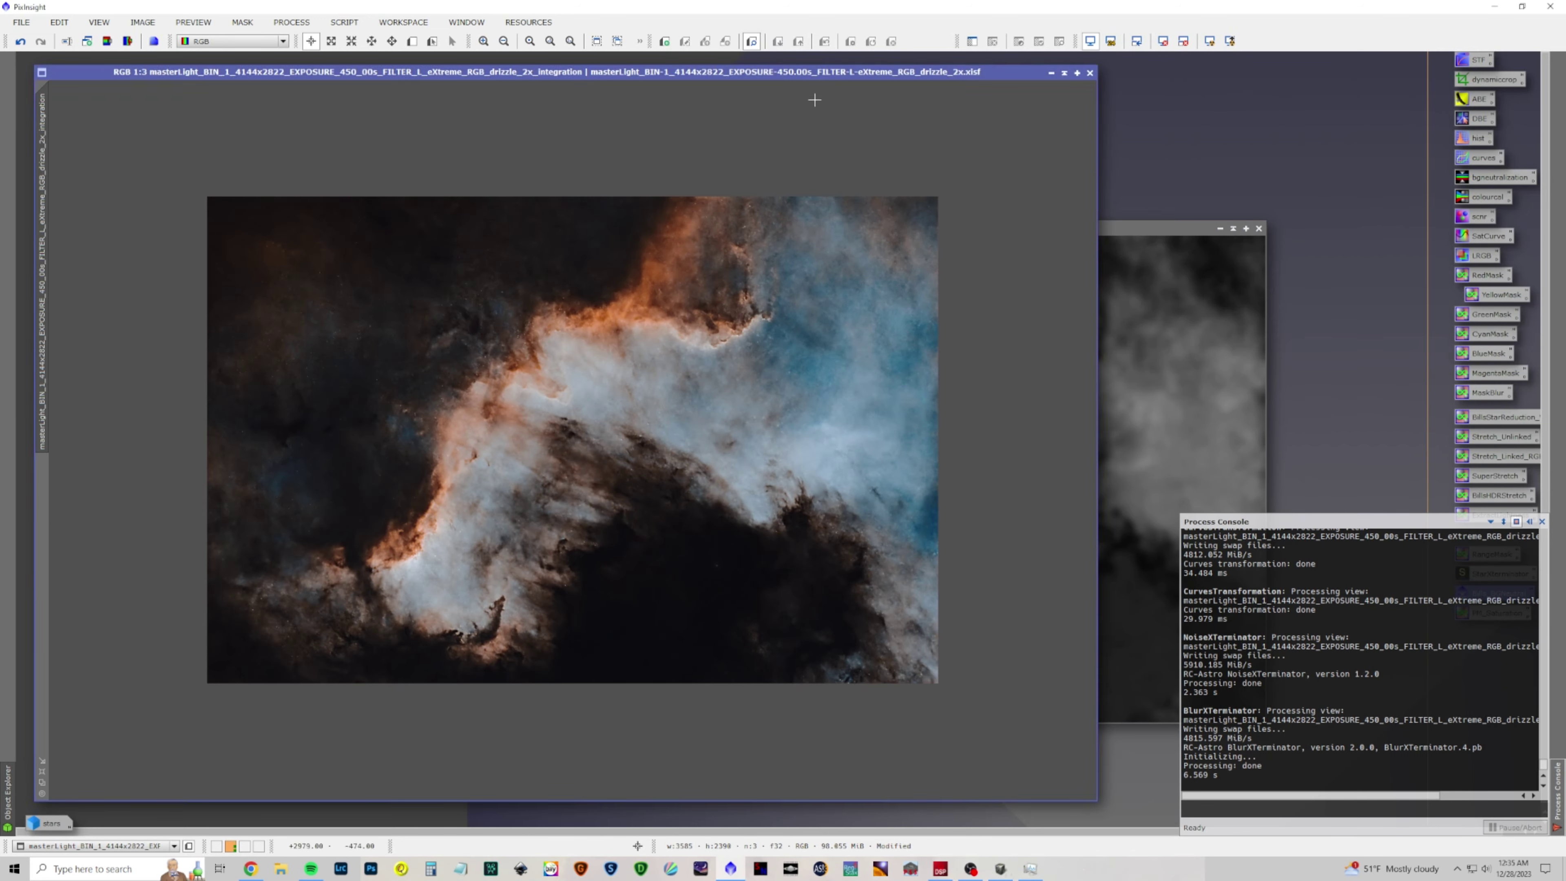
Rename the nebula image's identifier to starless
double_click(42, 198)
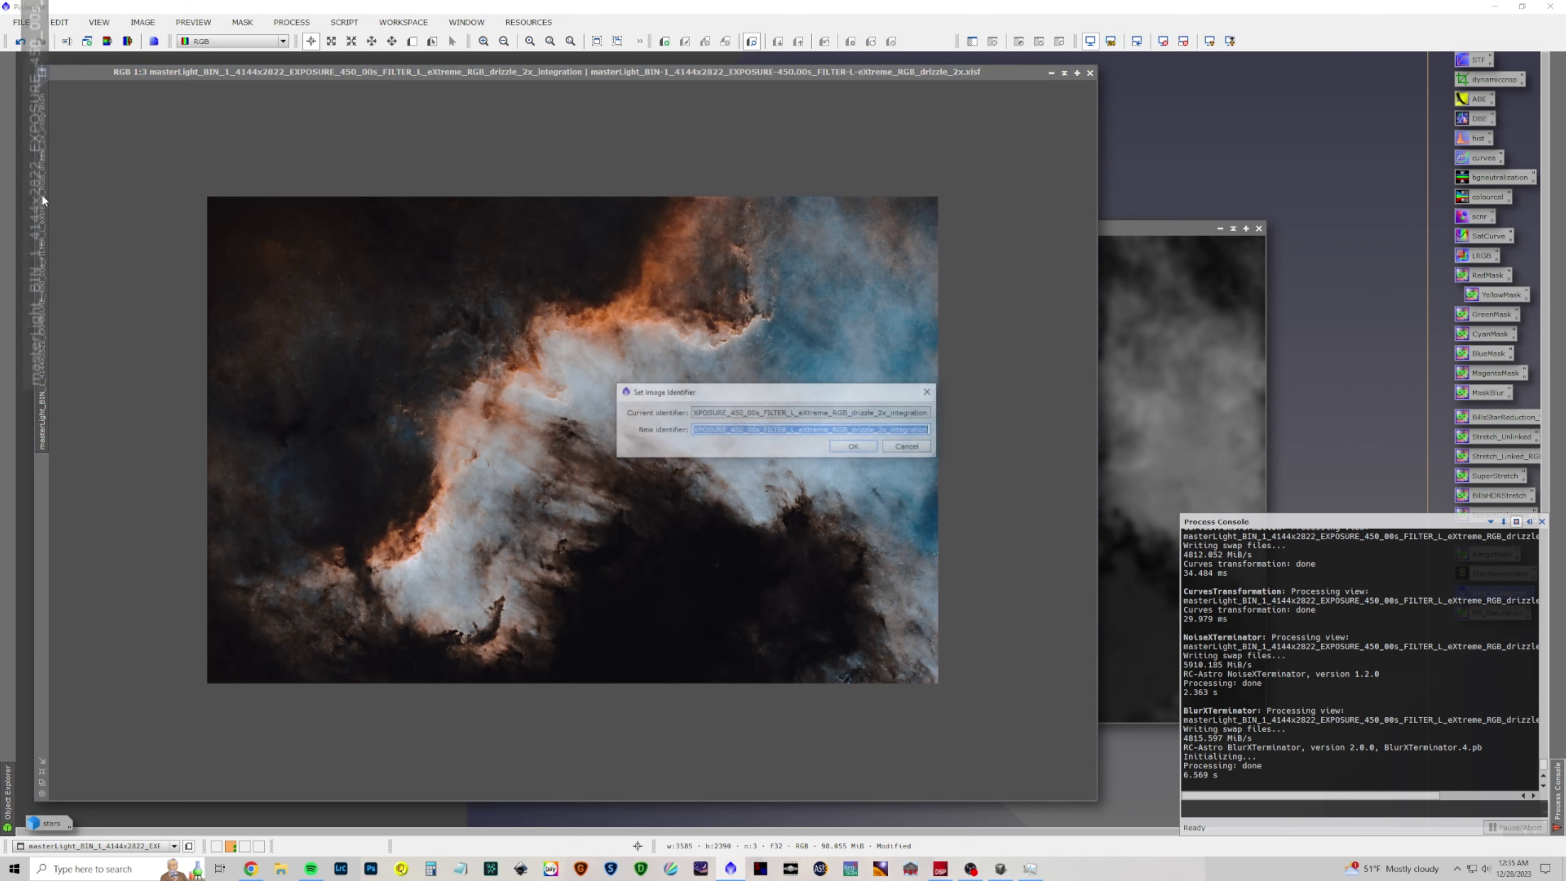
type("starless")
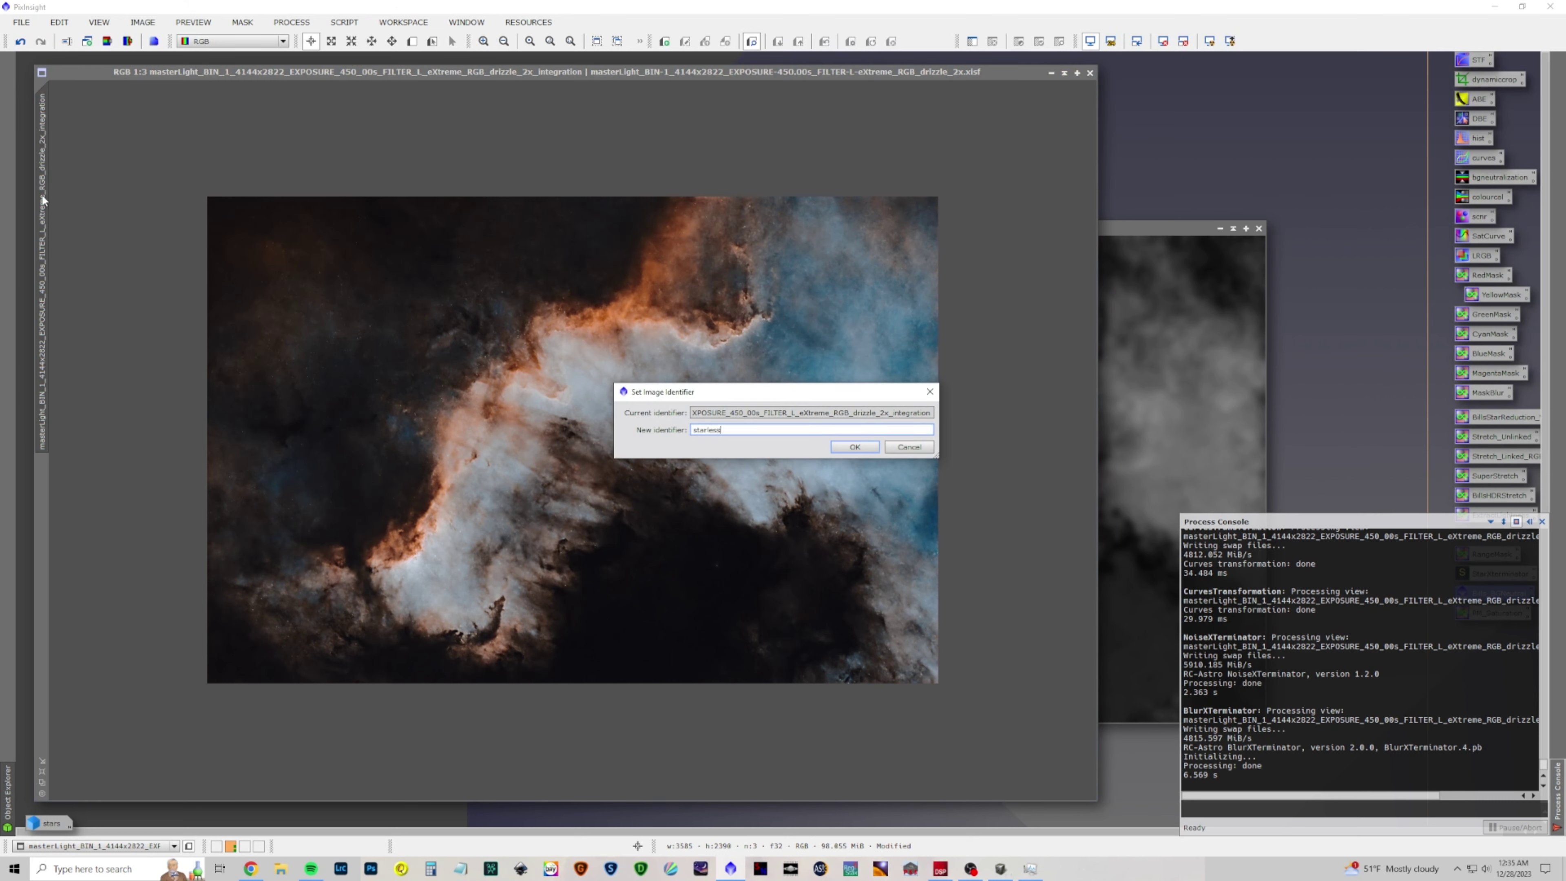
key("Return")
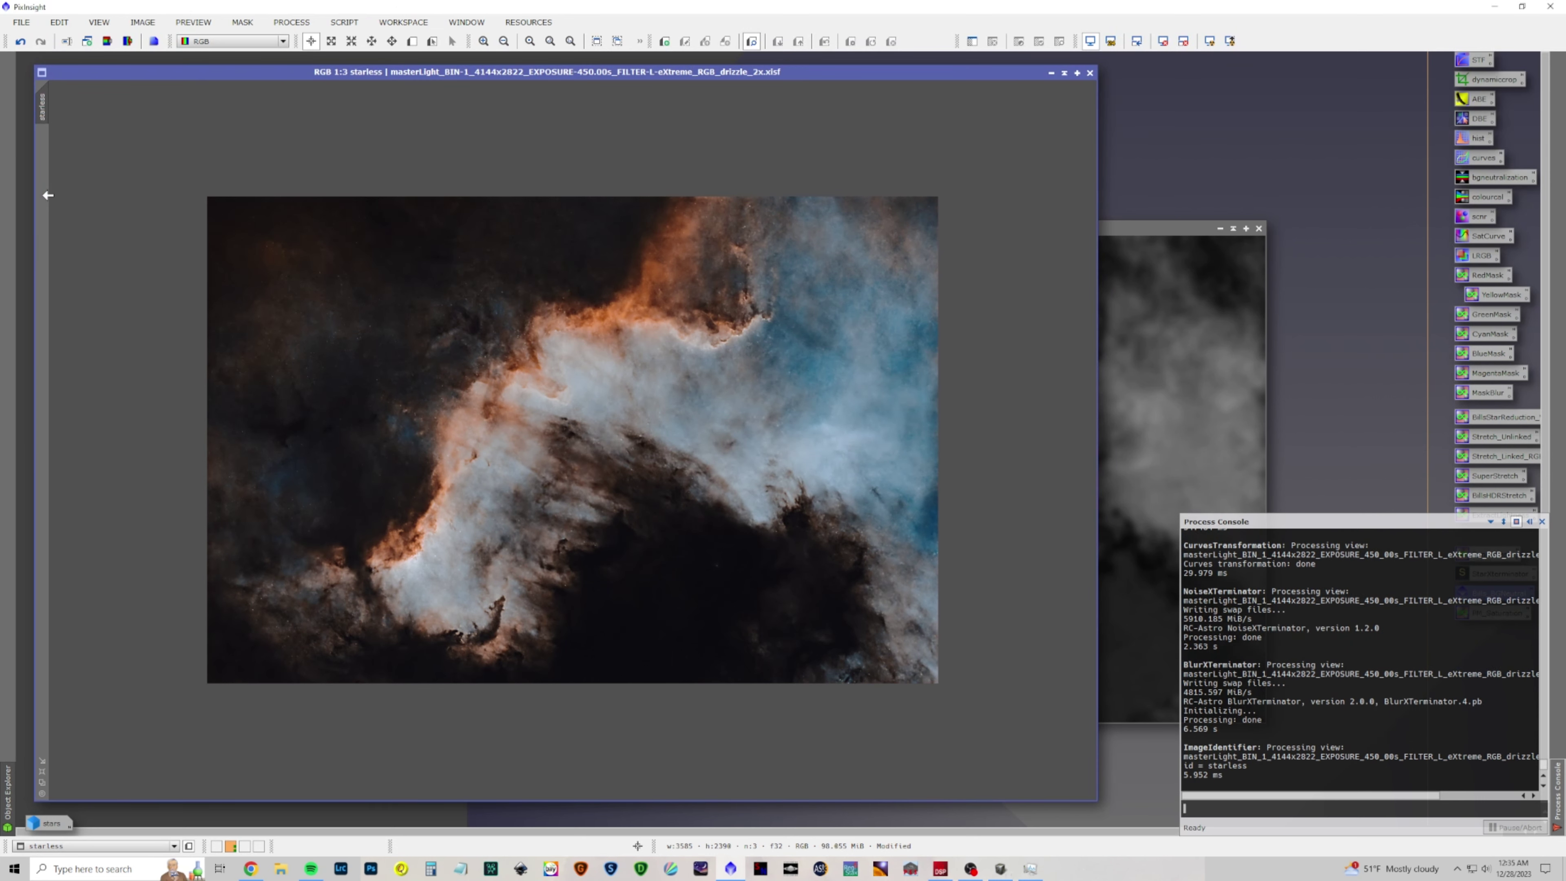
Try recombining the stars with the starless image using the PixelMath expression ~((~starless)*(~stars)), close PixelMath, and undo the combination
left_click(275, 22)
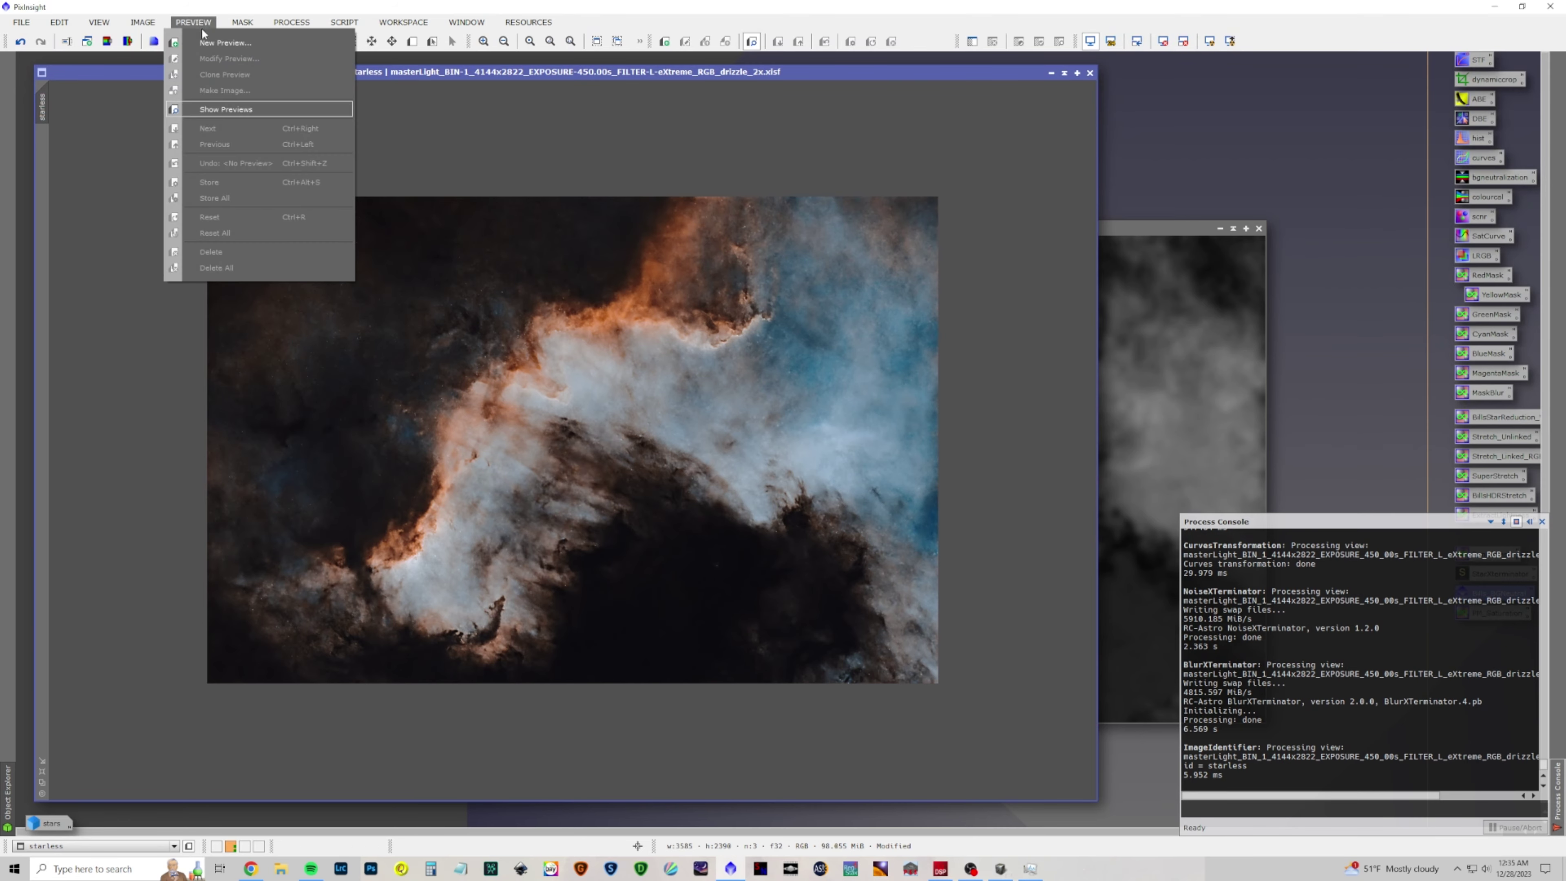
mouse_move(315, 41)
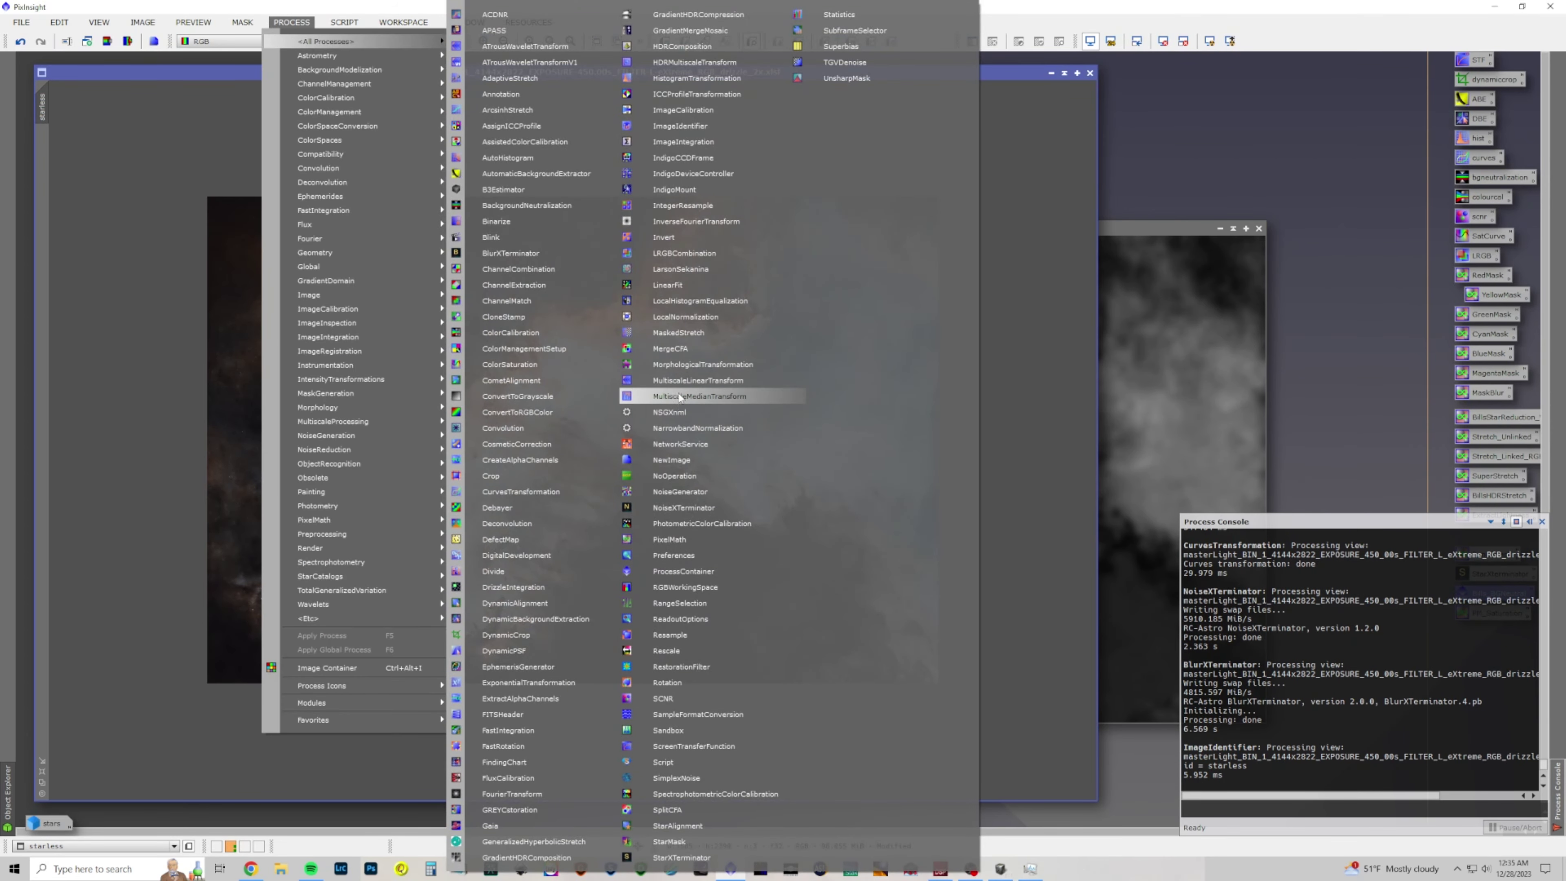
left_click(661, 540)
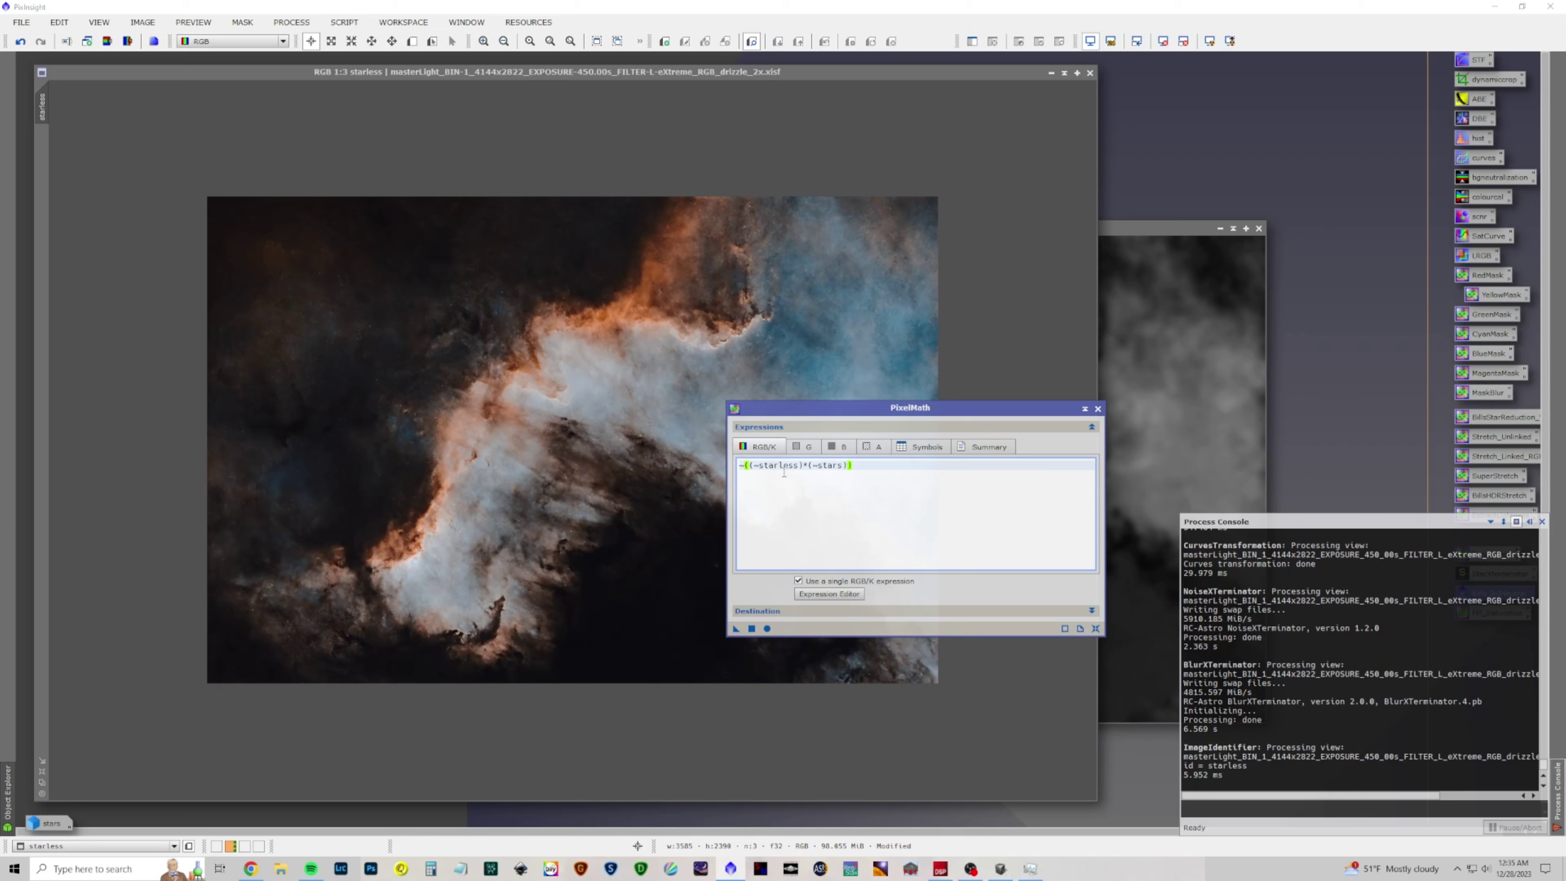
left_click_drag(736, 628, 527, 597)
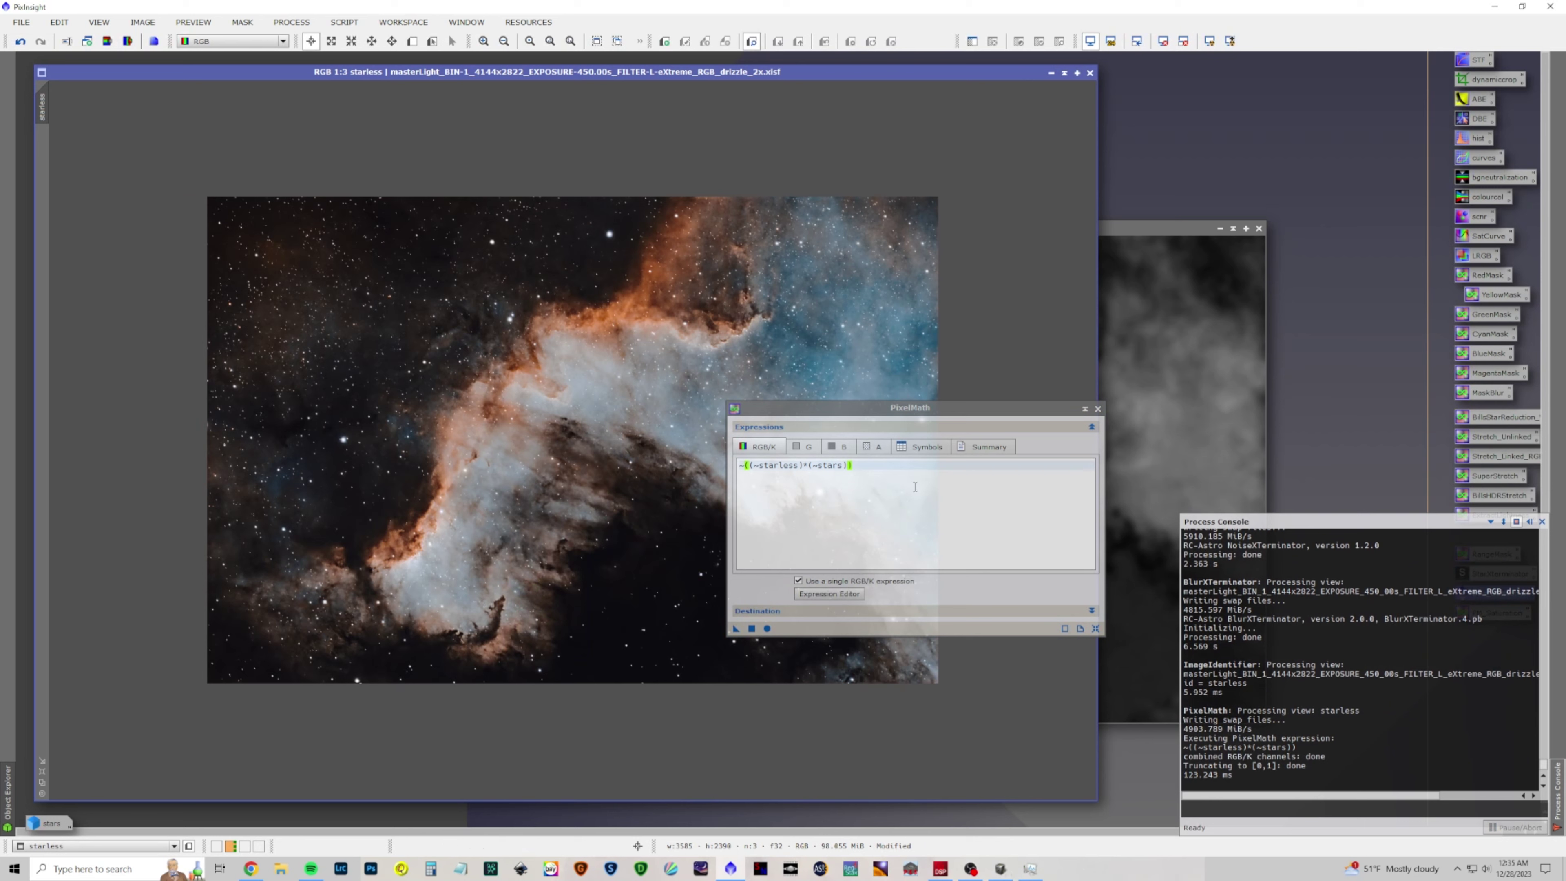
left_click(1098, 409)
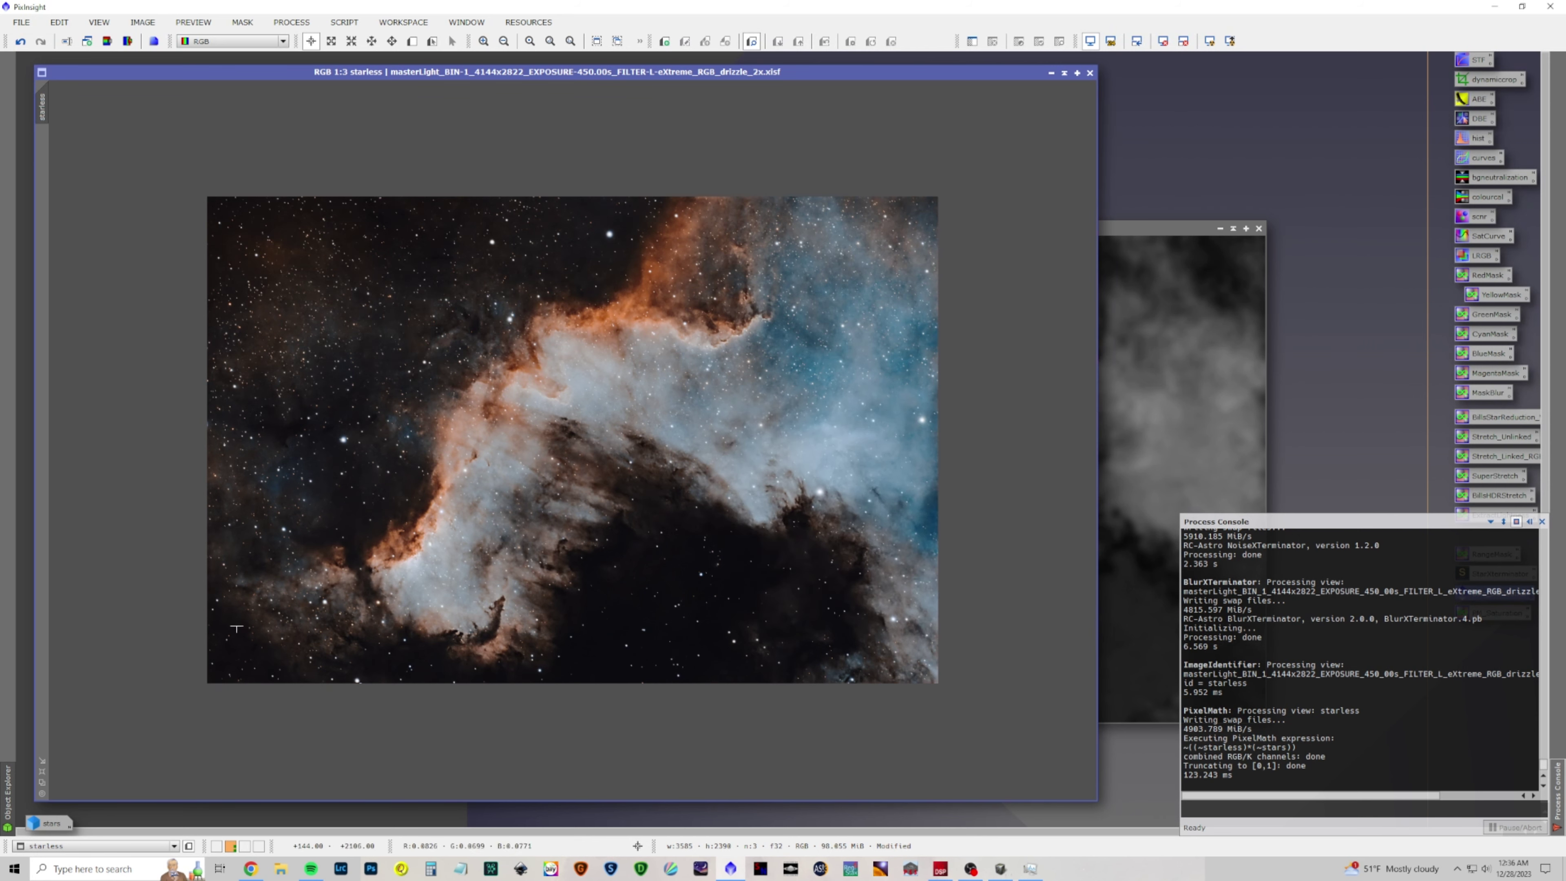
left_click(20, 41)
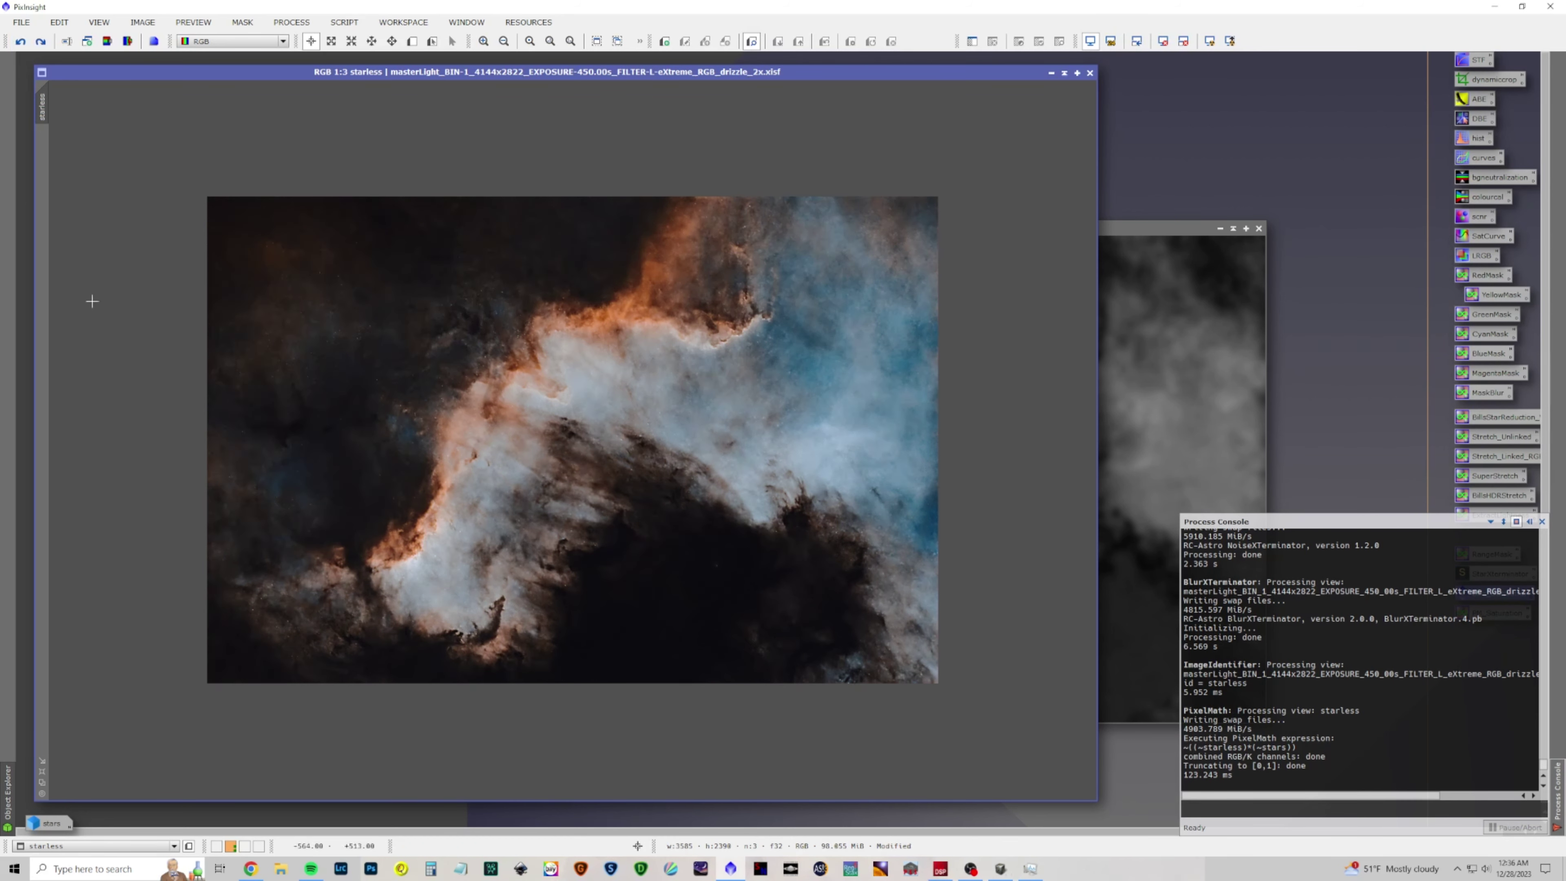
Brighten the stars image using HistogramTransformation with Midtones at about 0.33, and close the process and its real-time preview
double_click(37, 824)
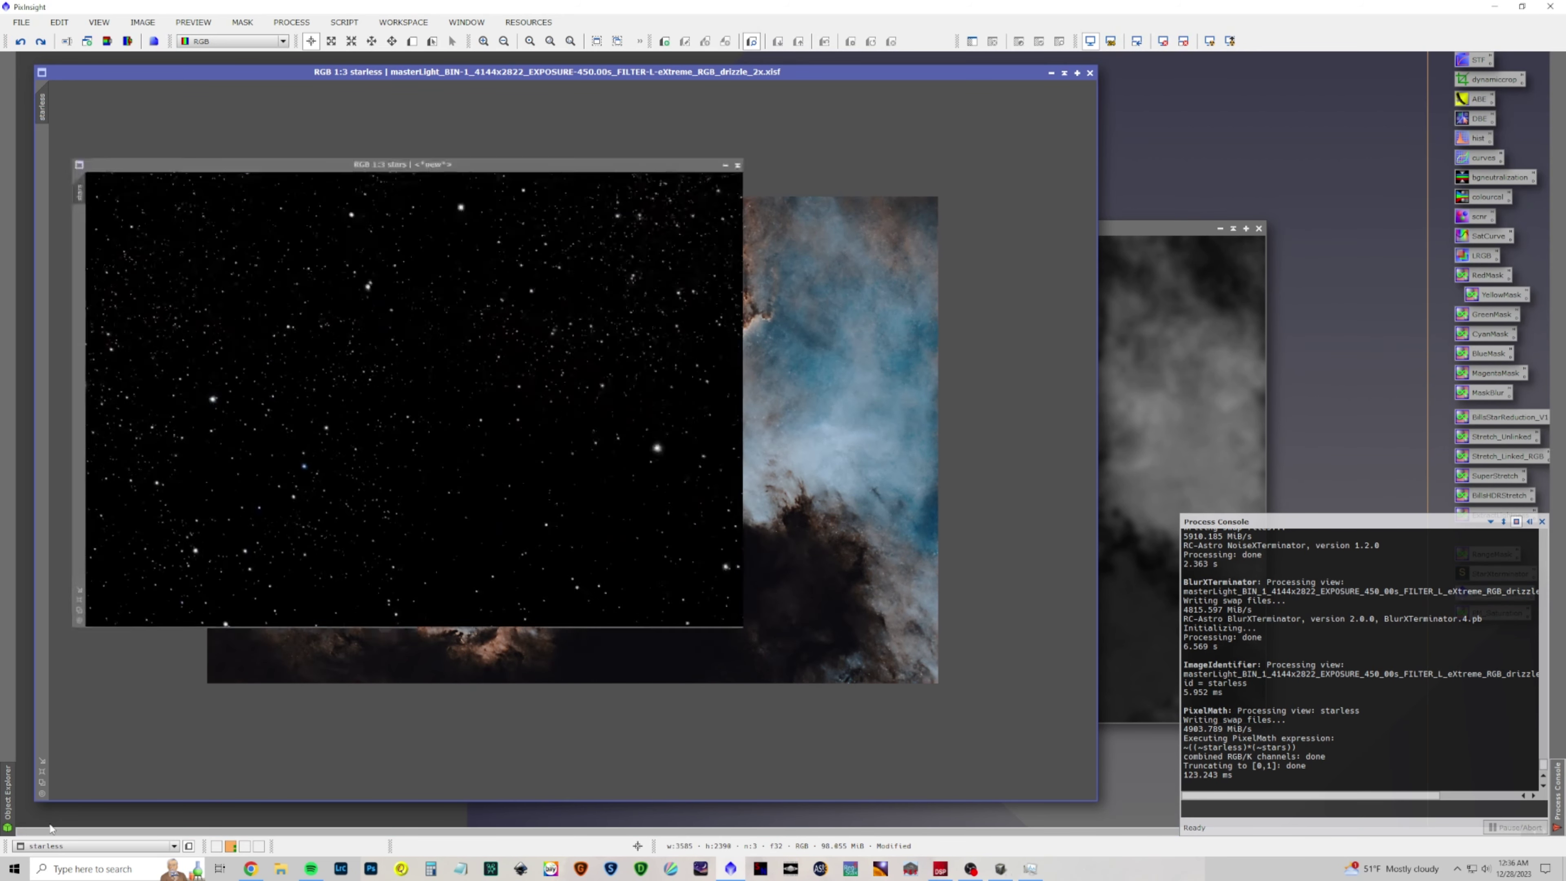
left_click(299, 21)
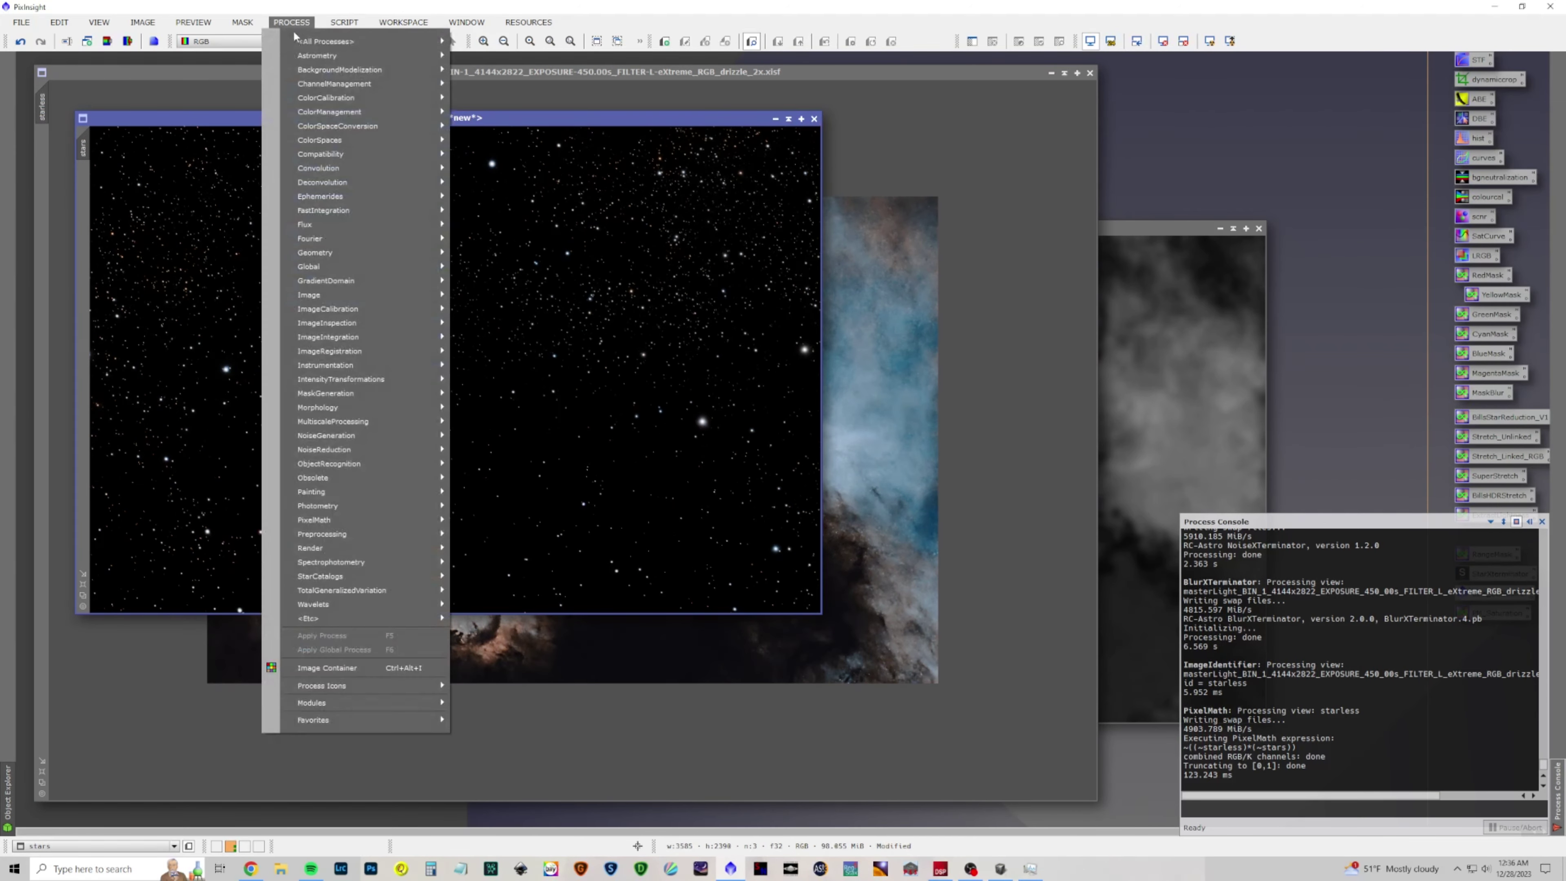
mouse_move(345, 40)
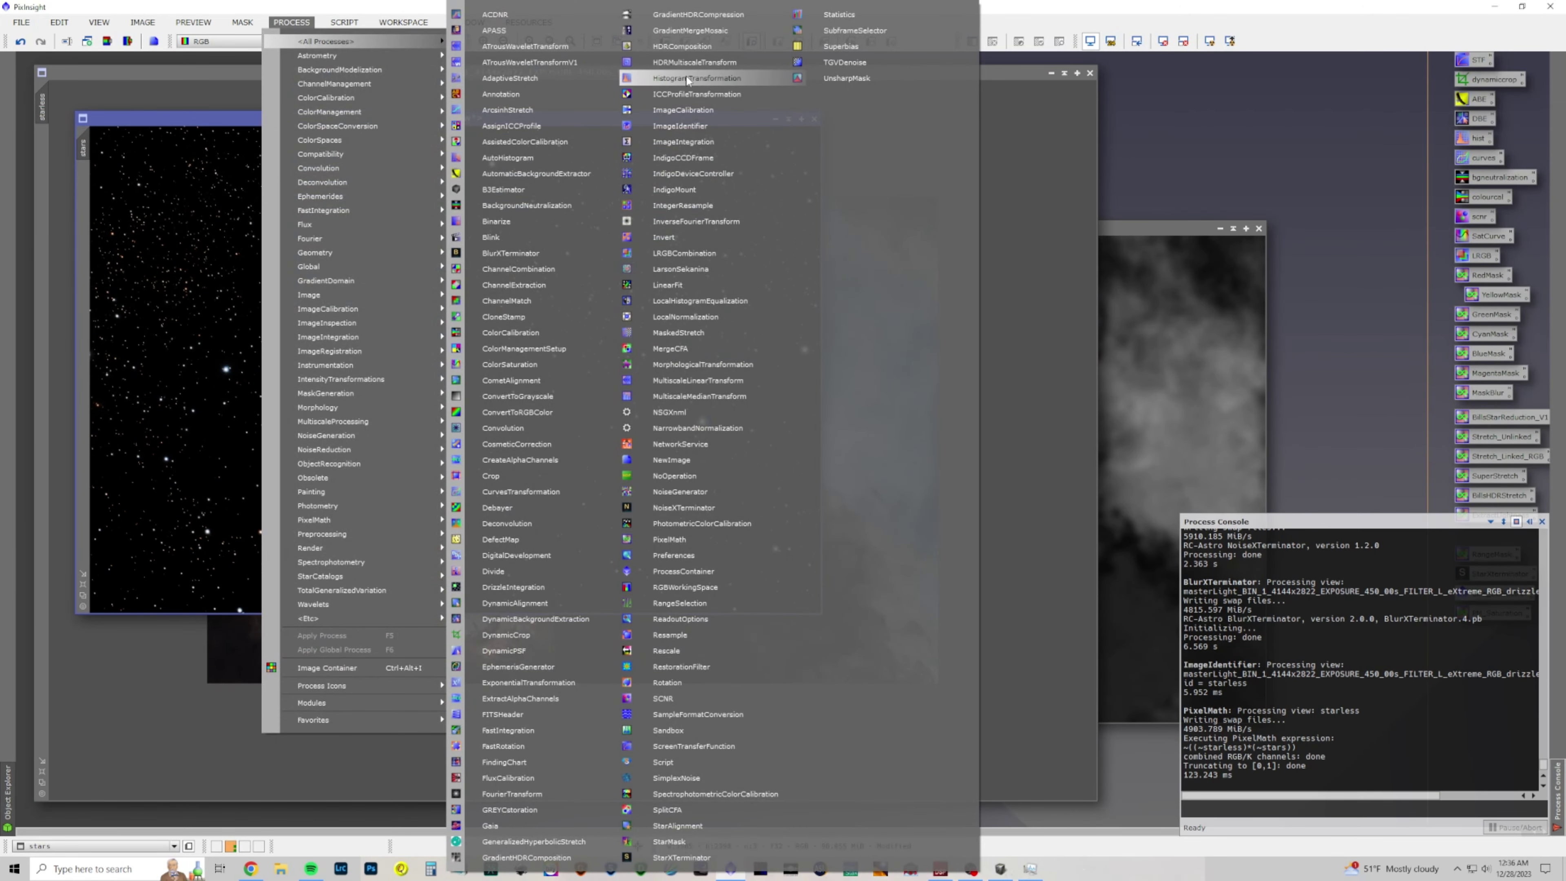
left_click(687, 79)
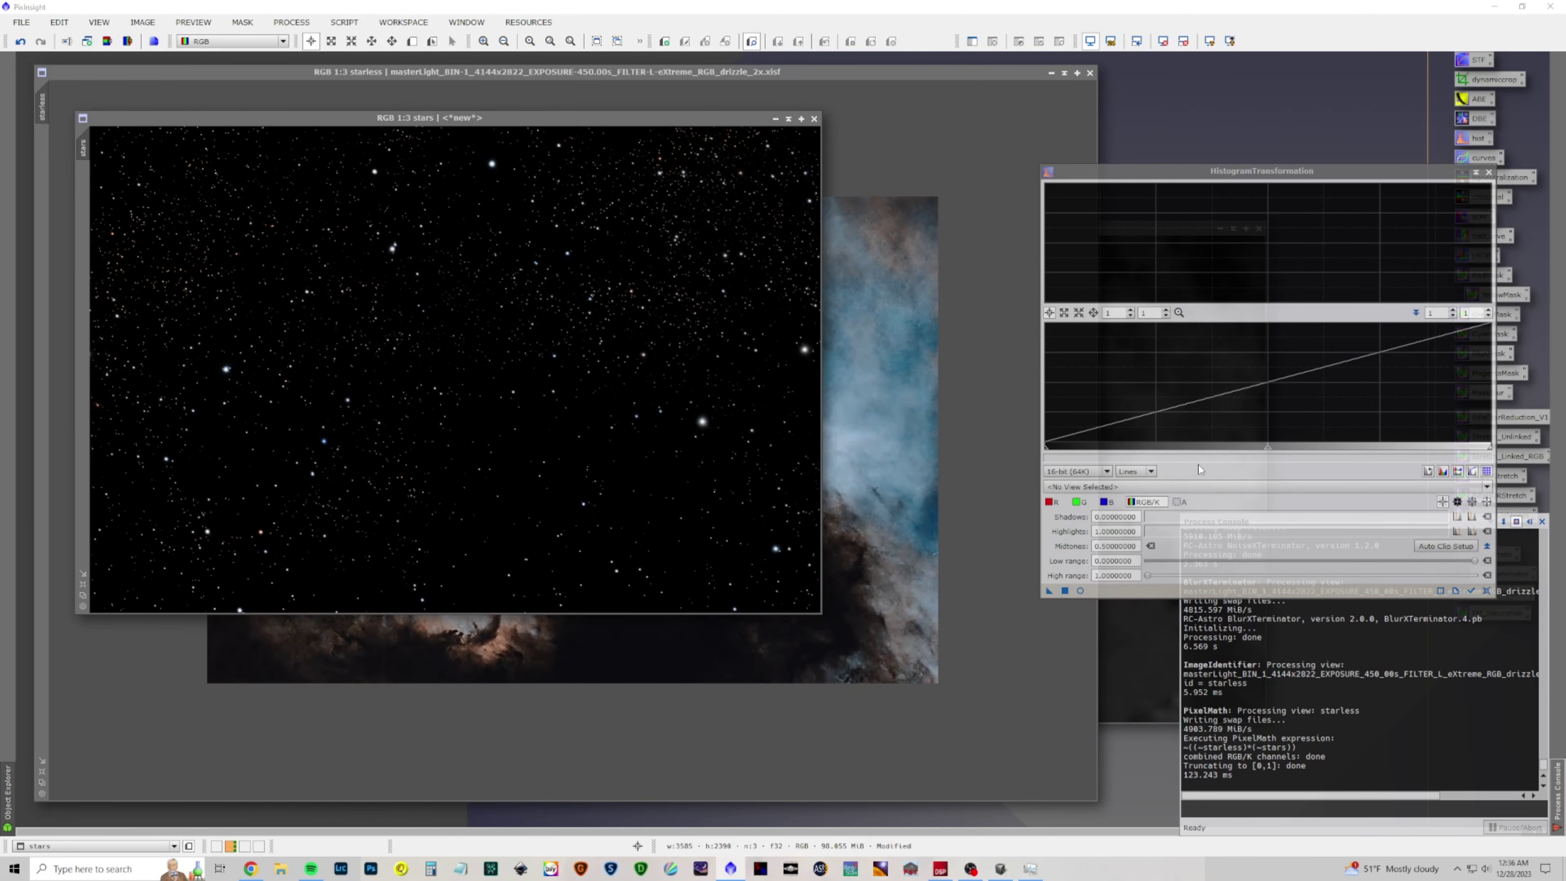
left_click(1080, 591)
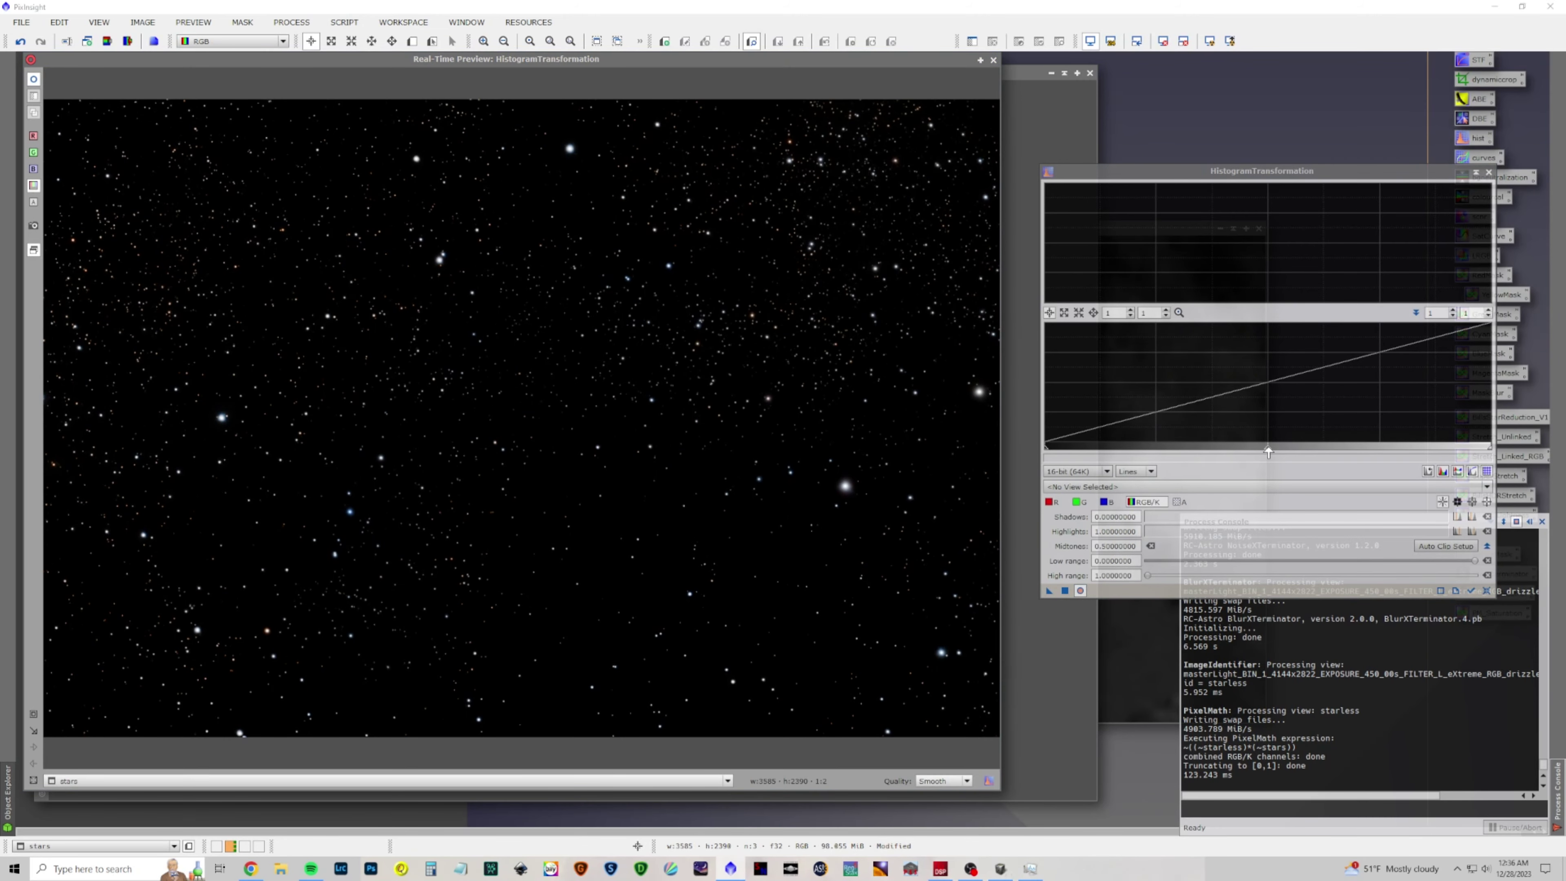
left_click_drag(1267, 449, 1192, 446)
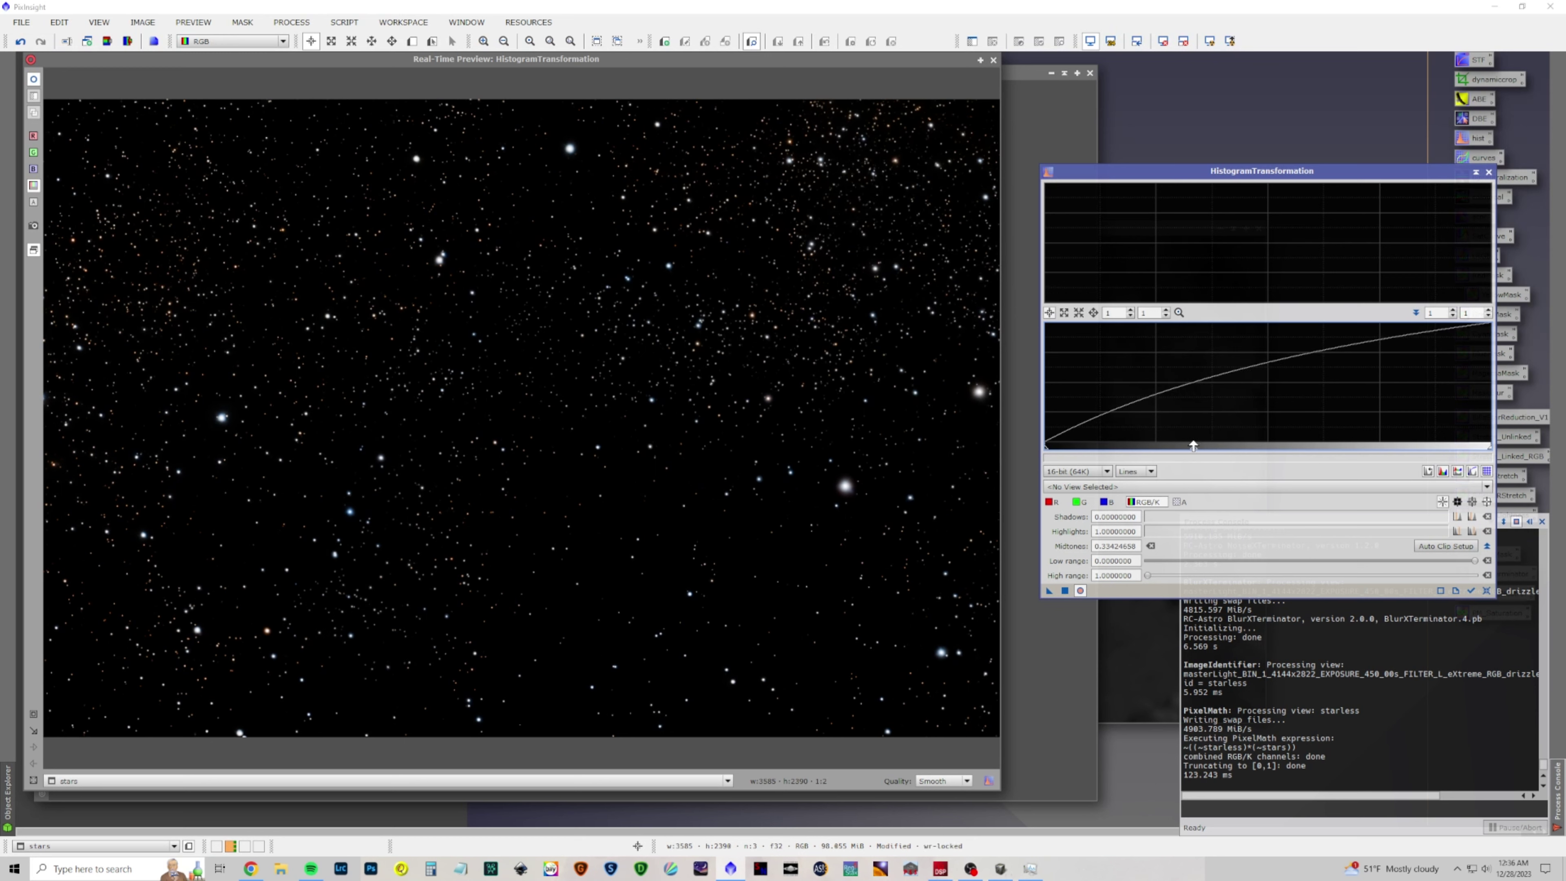
left_click(1065, 590)
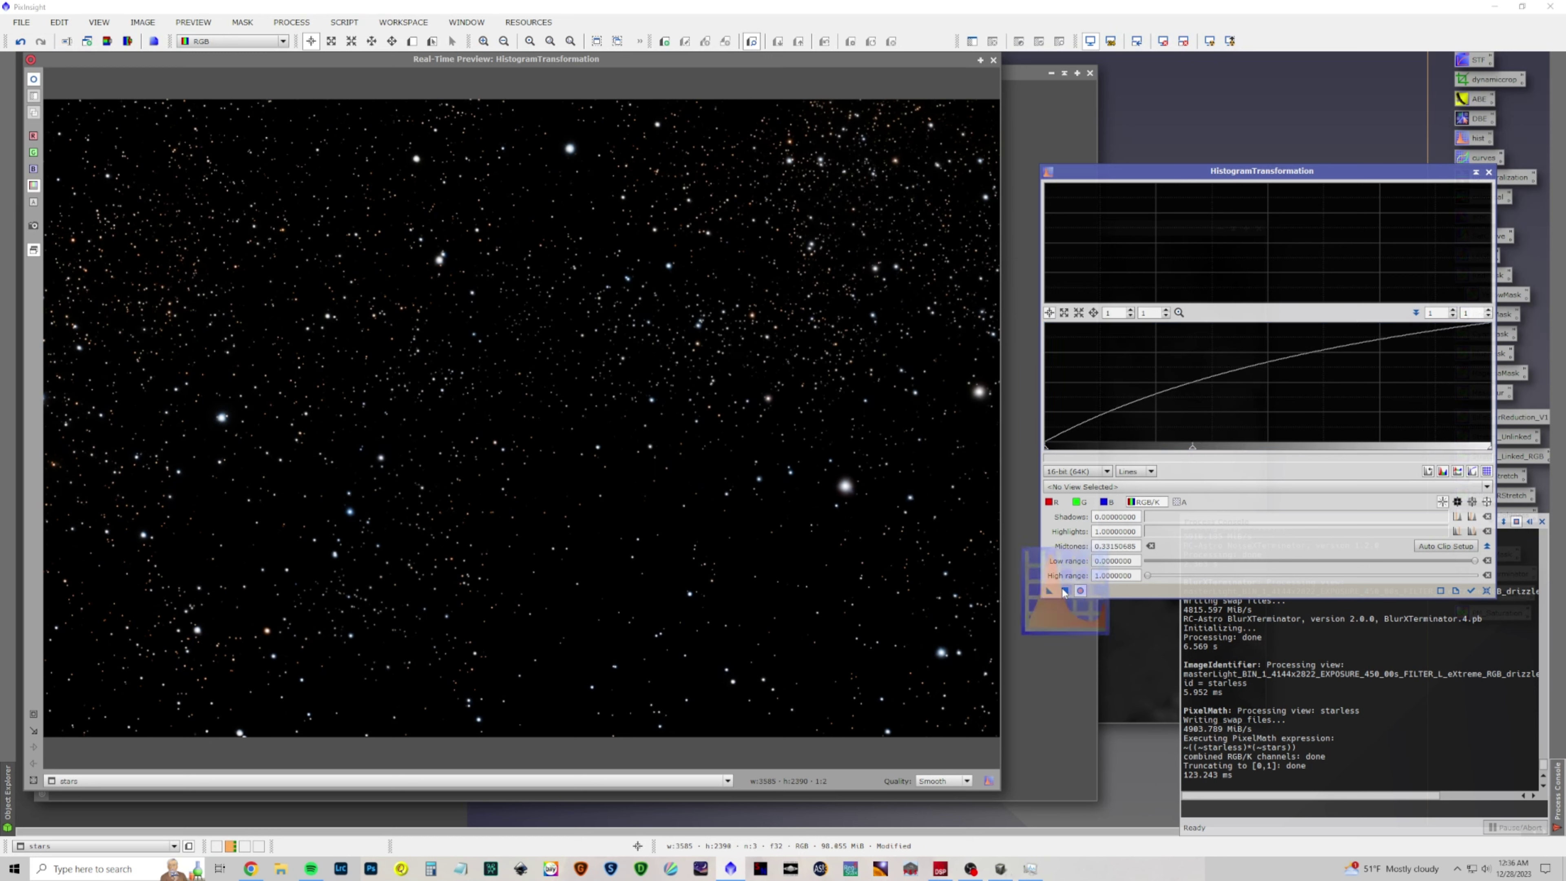
left_click(1489, 173)
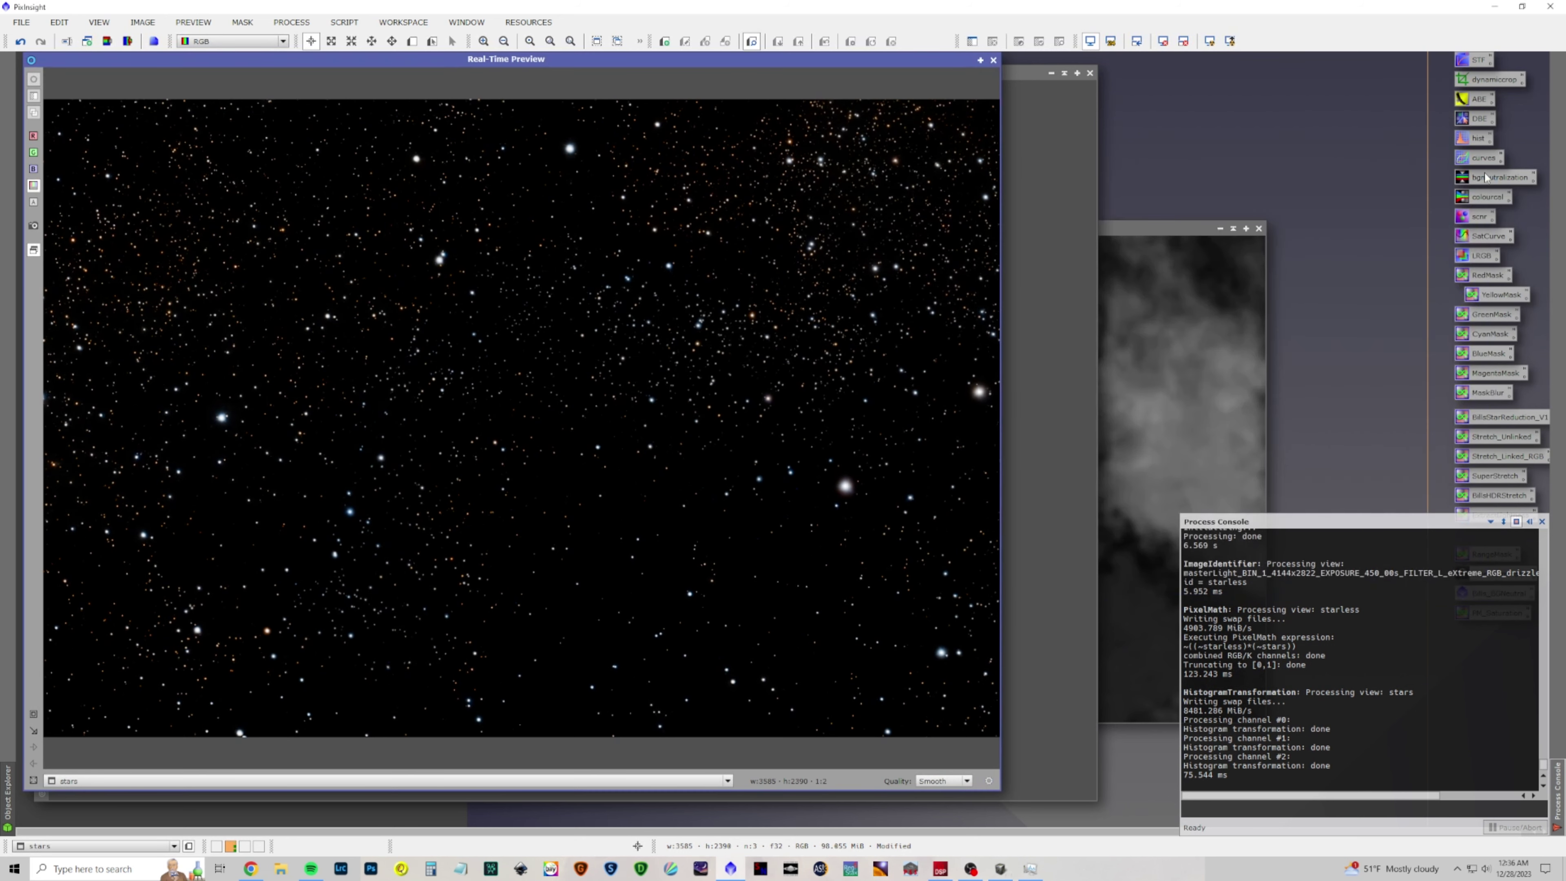
left_click(993, 60)
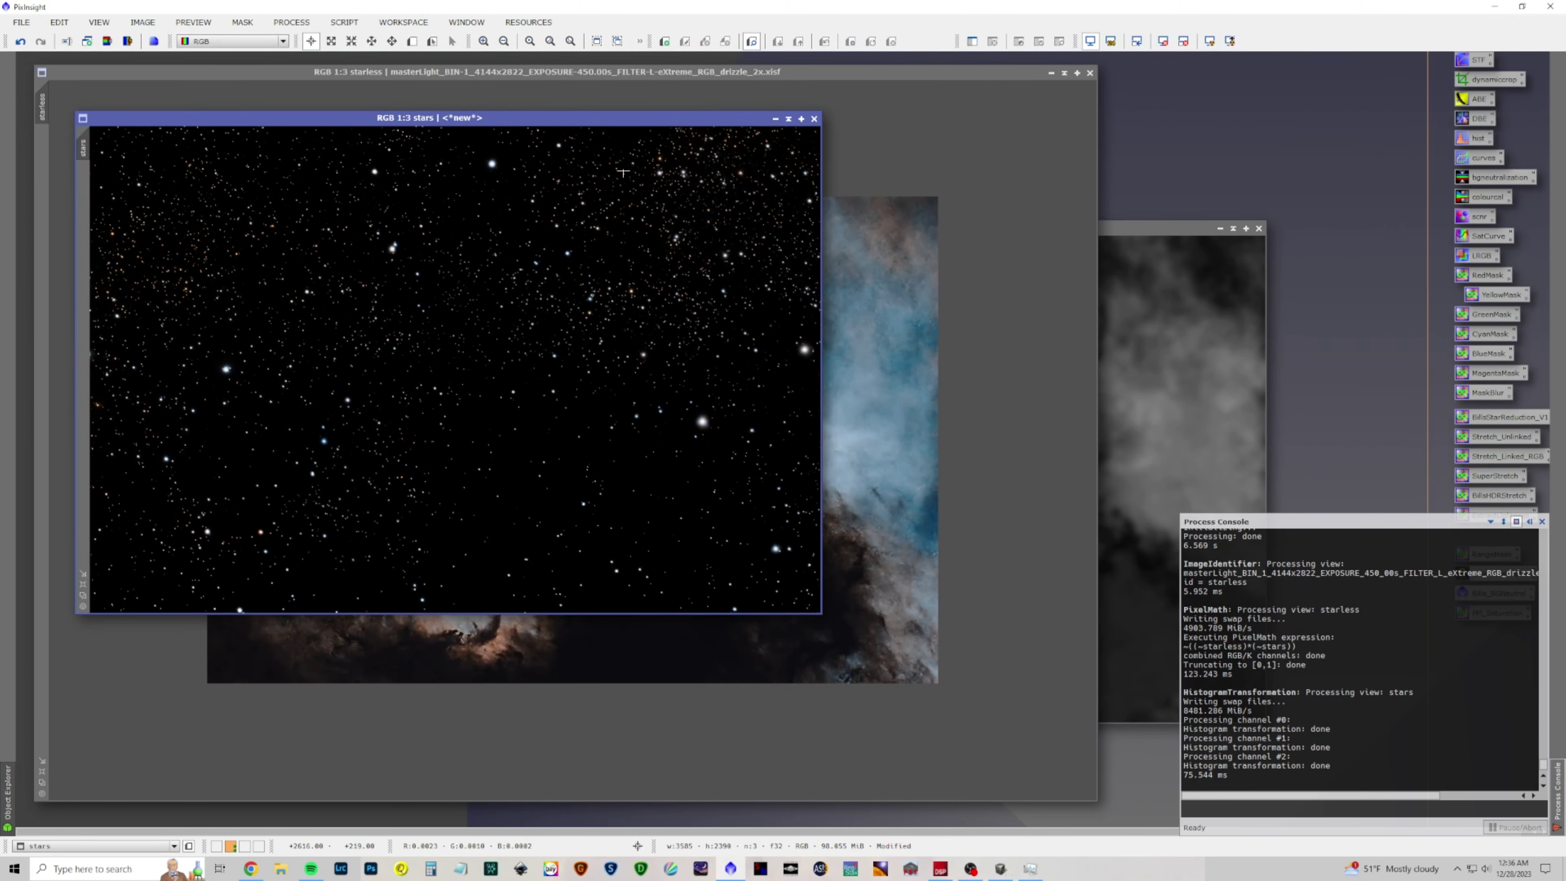
Recombine the brightened stars with the starless image using the PixelMath expression ~((~starless)*(~stars)), and close PixelMath
left_click(290, 23)
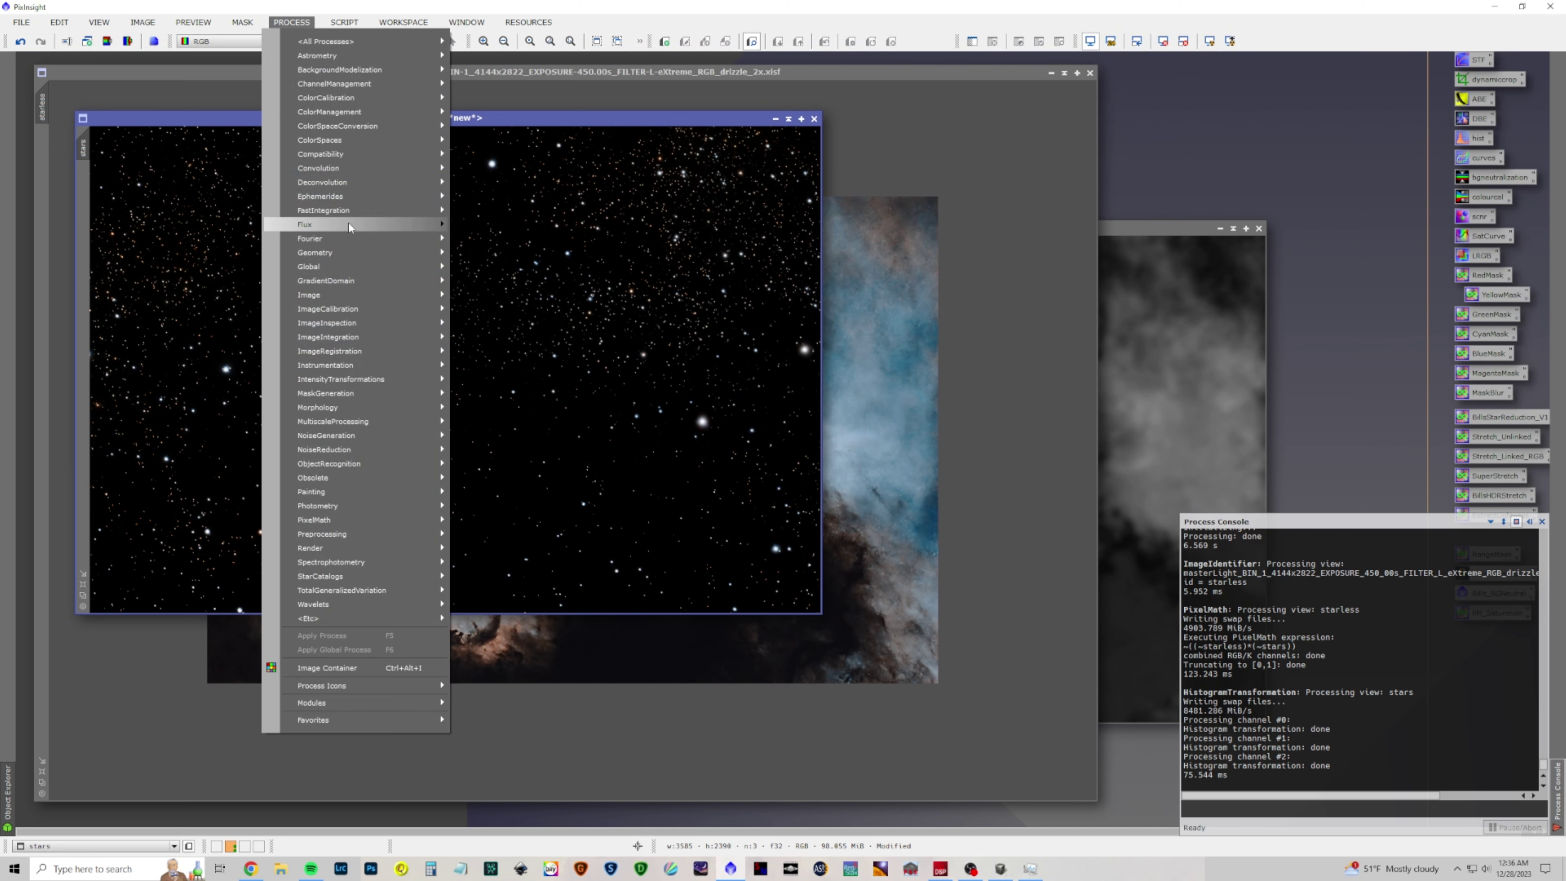
mouse_move(370, 42)
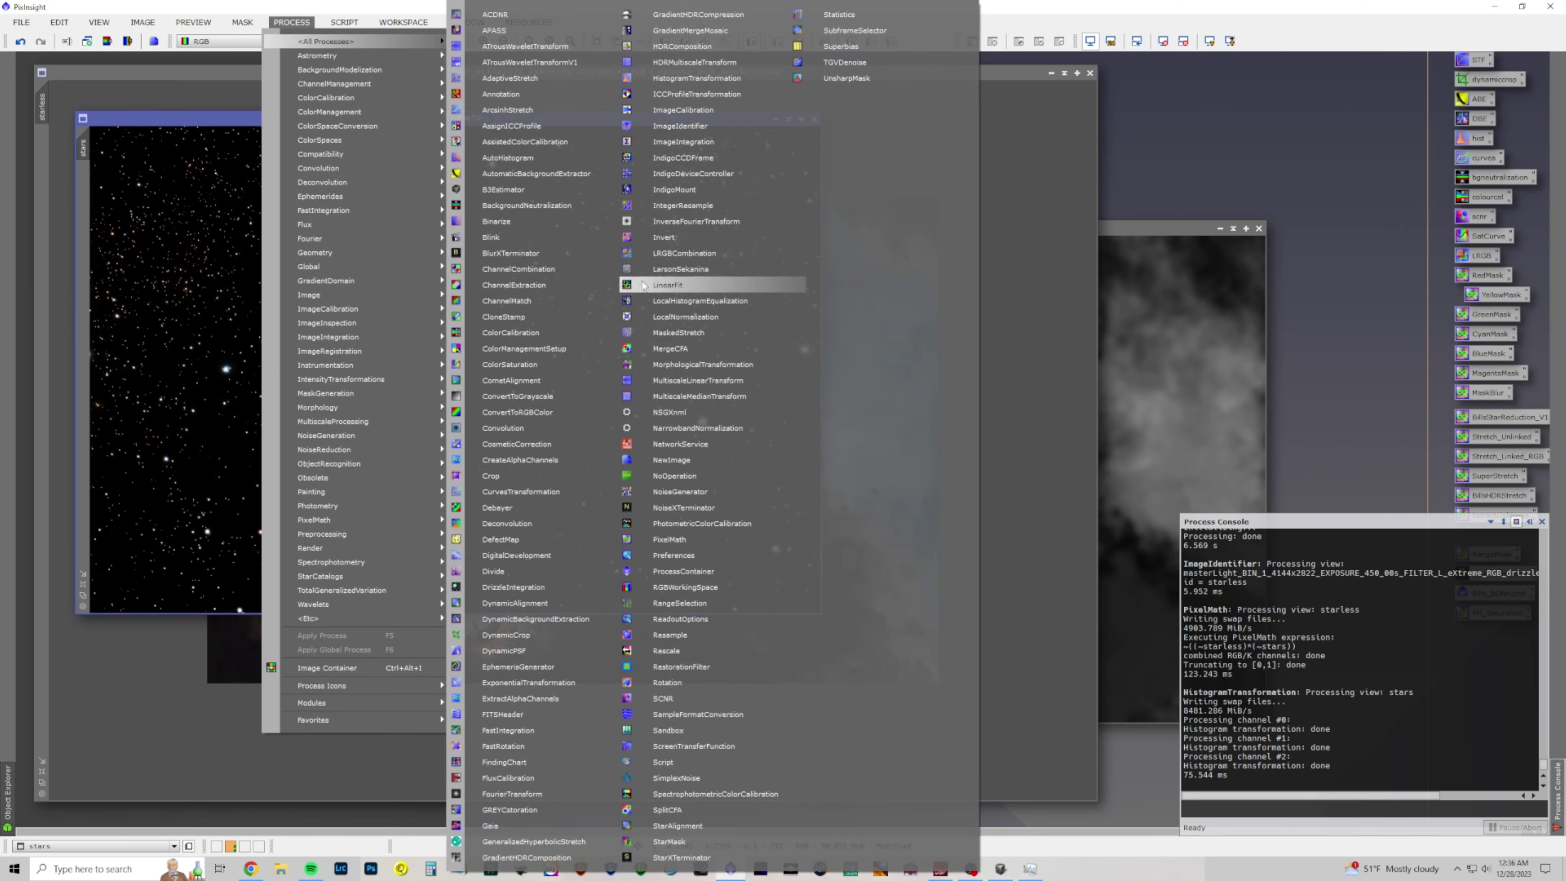
left_click(672, 539)
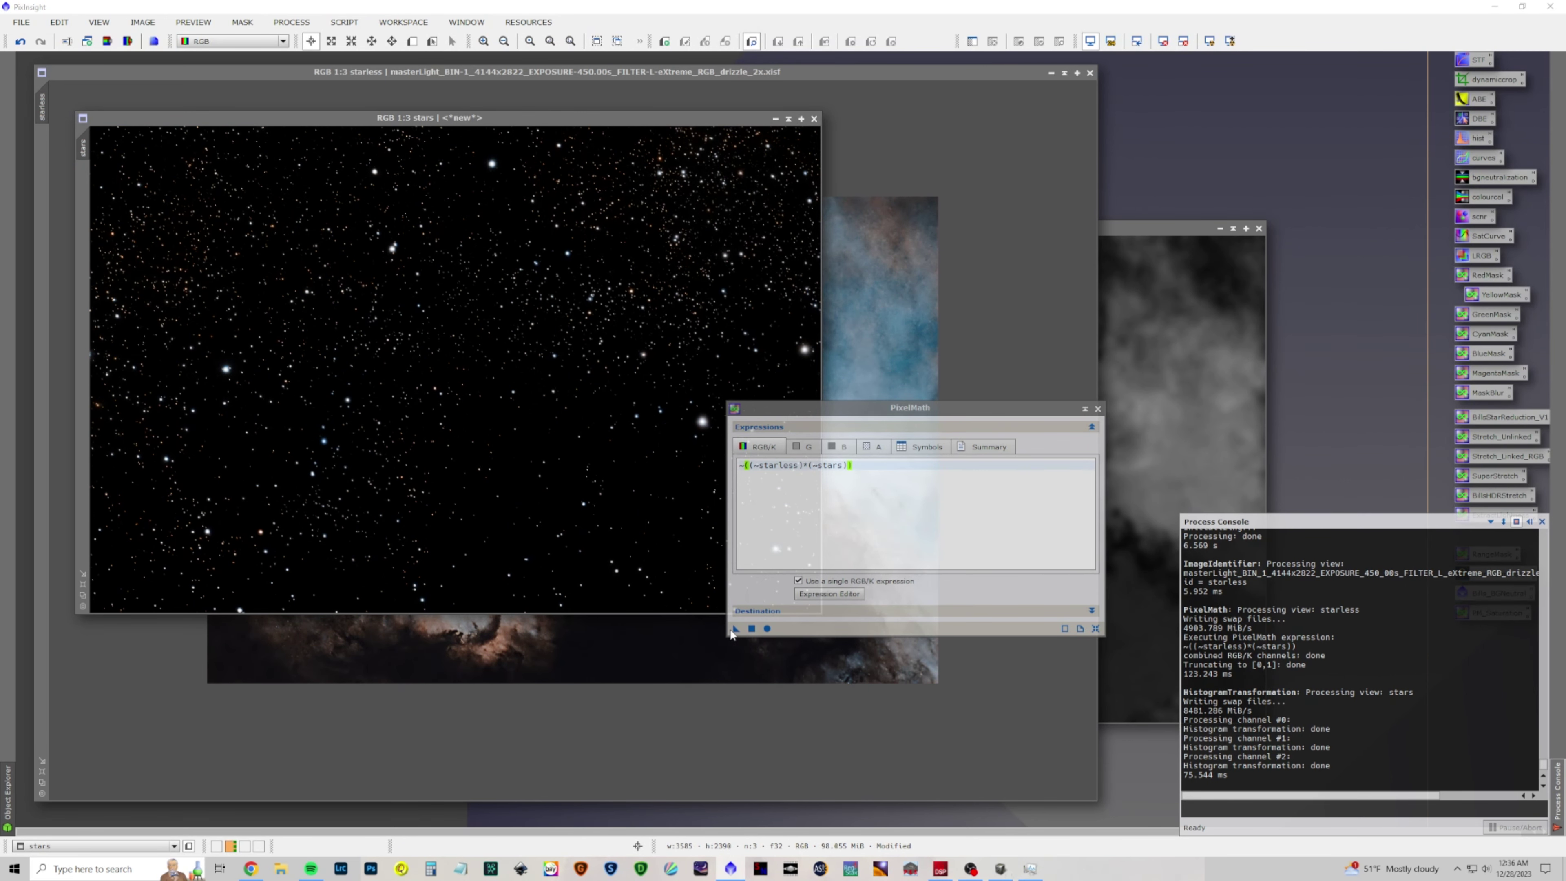
left_click_drag(735, 629, 665, 645)
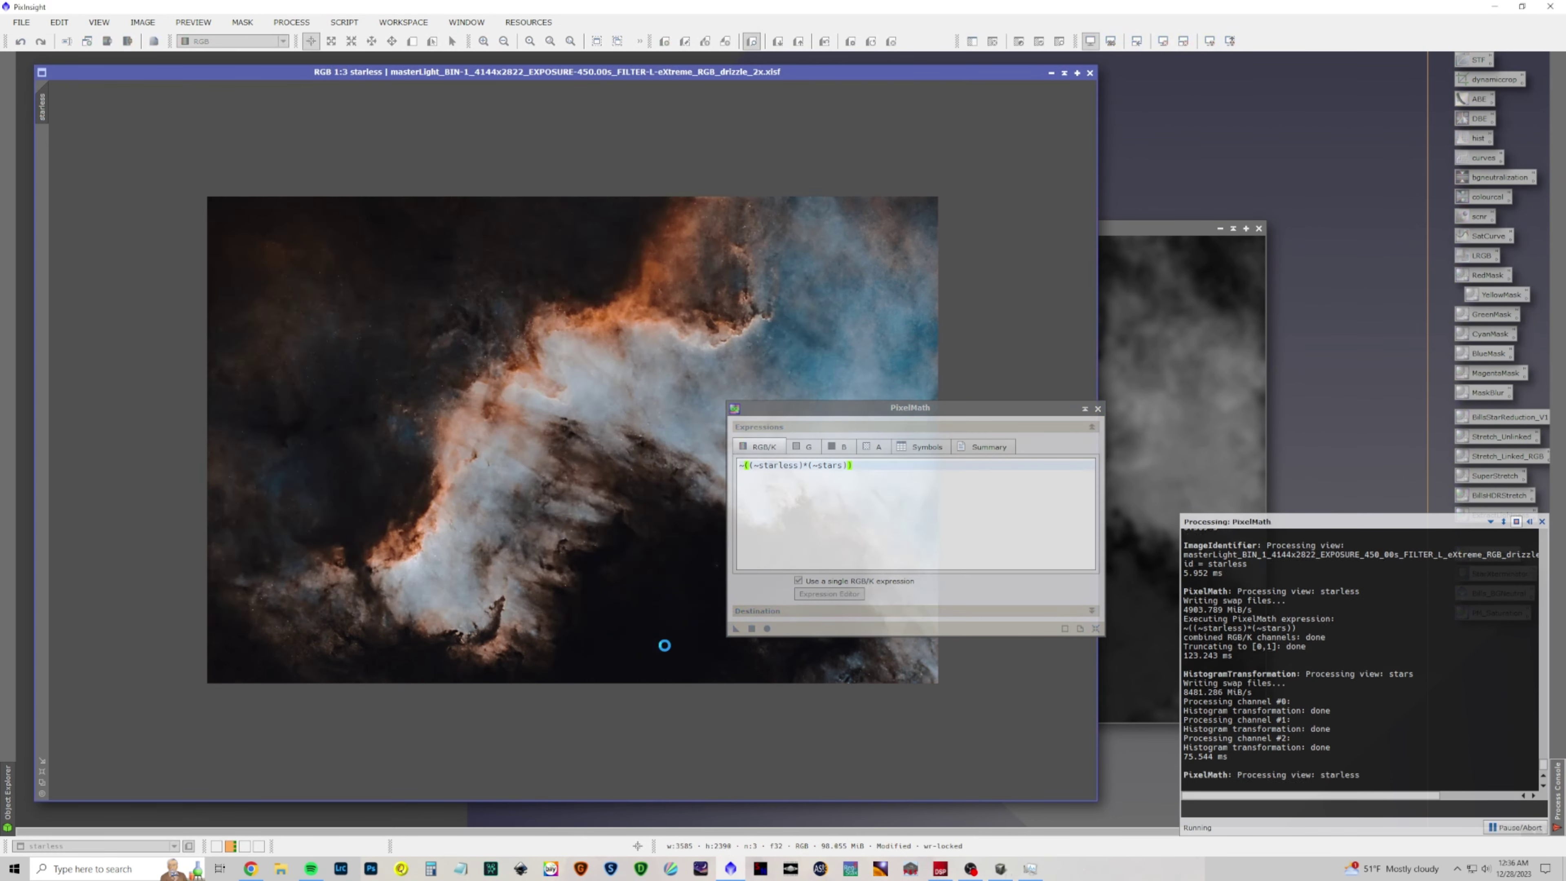
left_click(1098, 408)
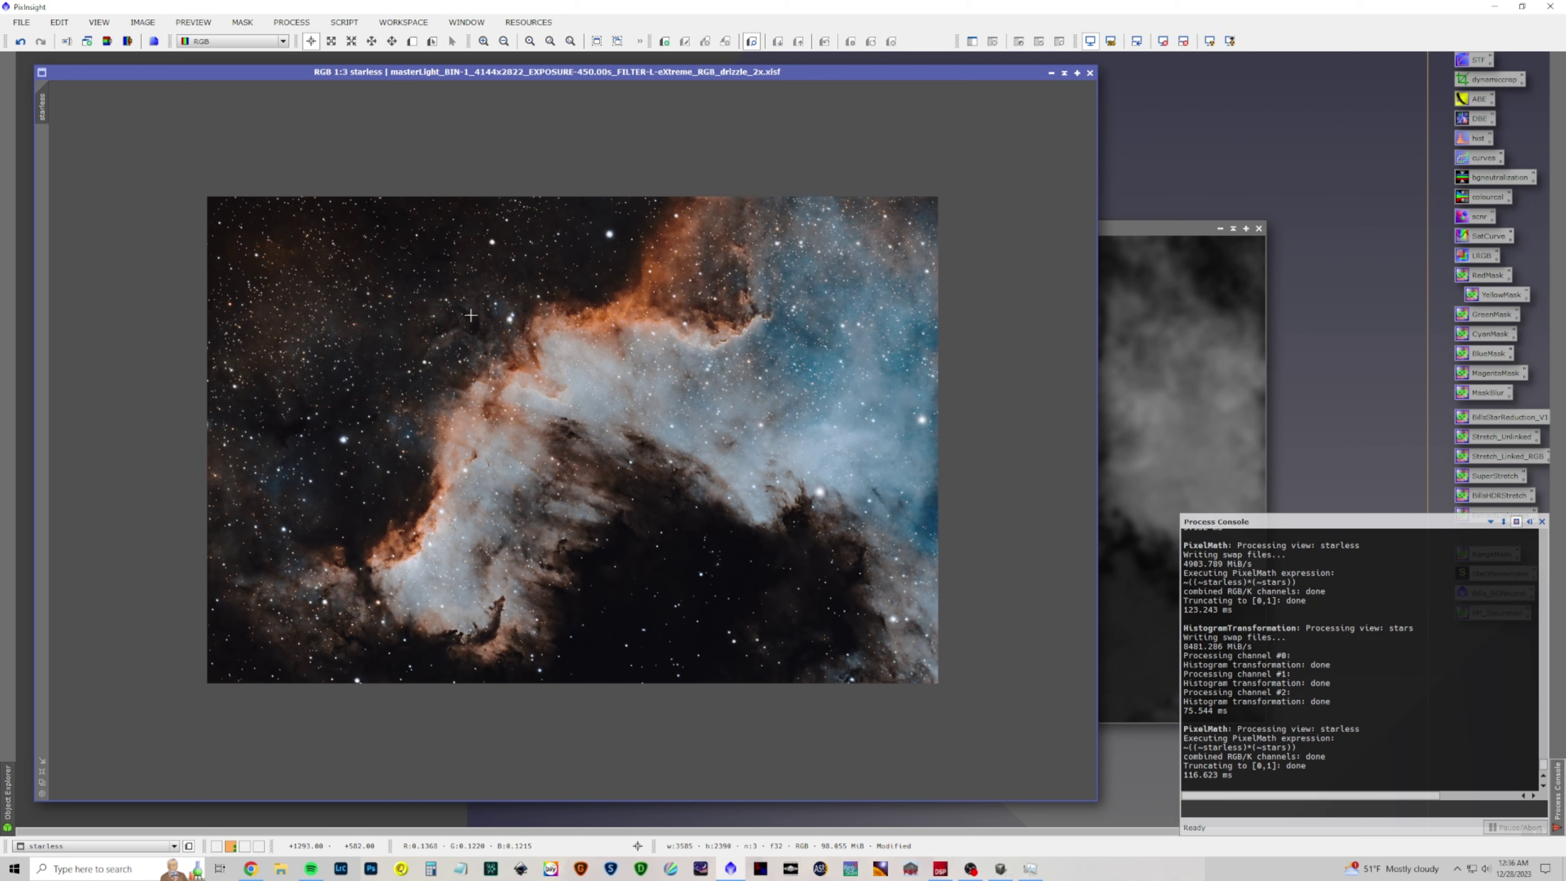
Enhance the combined image's contrast using LocalHistogramEqualization with Kernel Radius 262, Contrast Limit 2.0 and Amount about 0.2, and close the process and preview
left_click(295, 23)
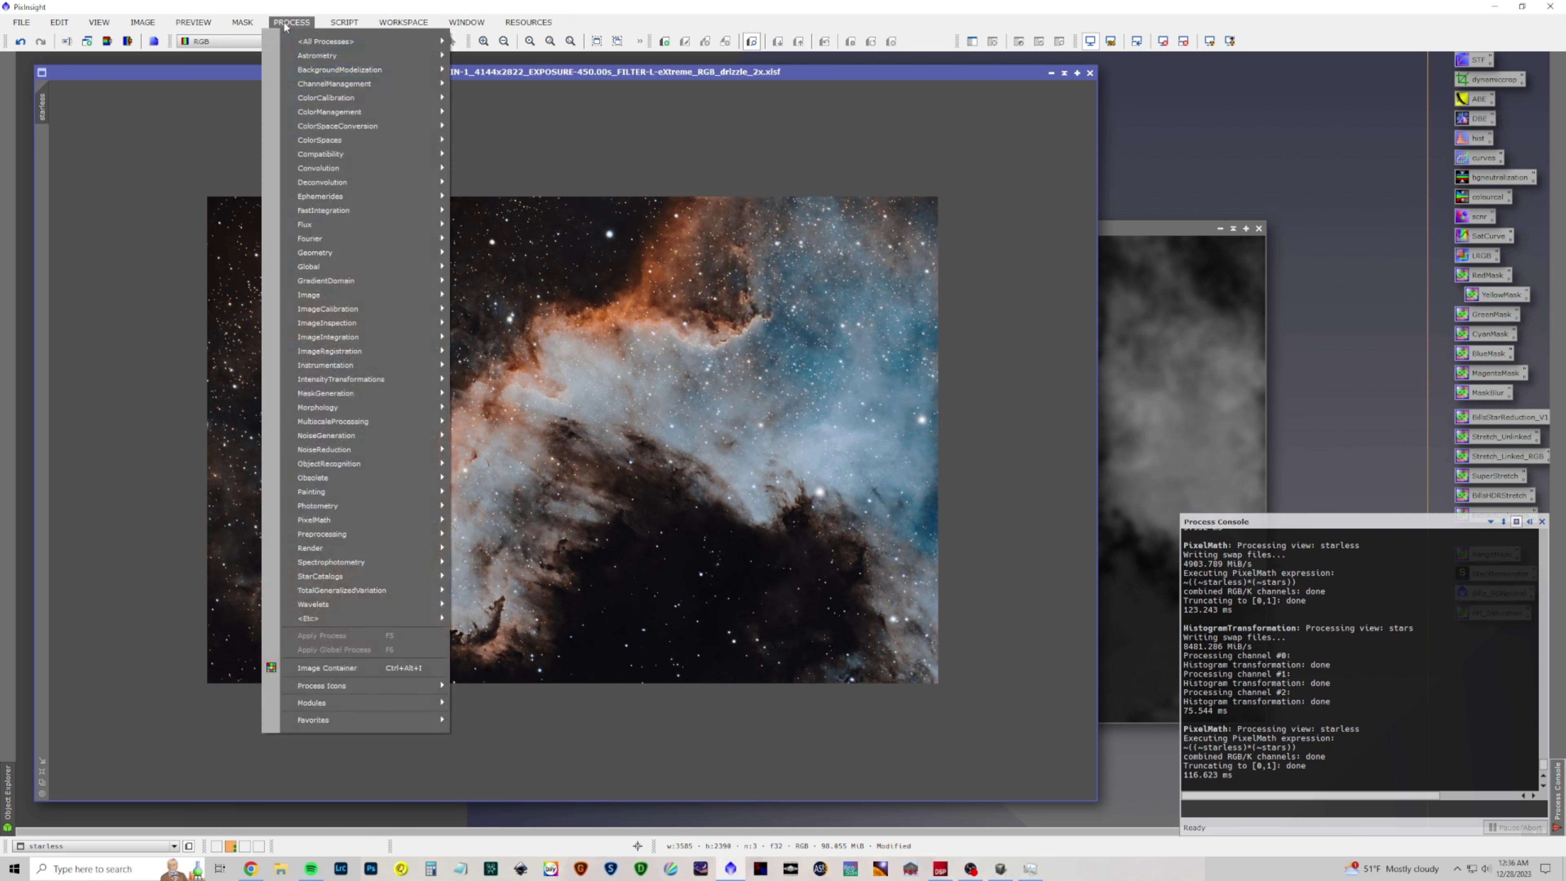
mouse_move(310, 45)
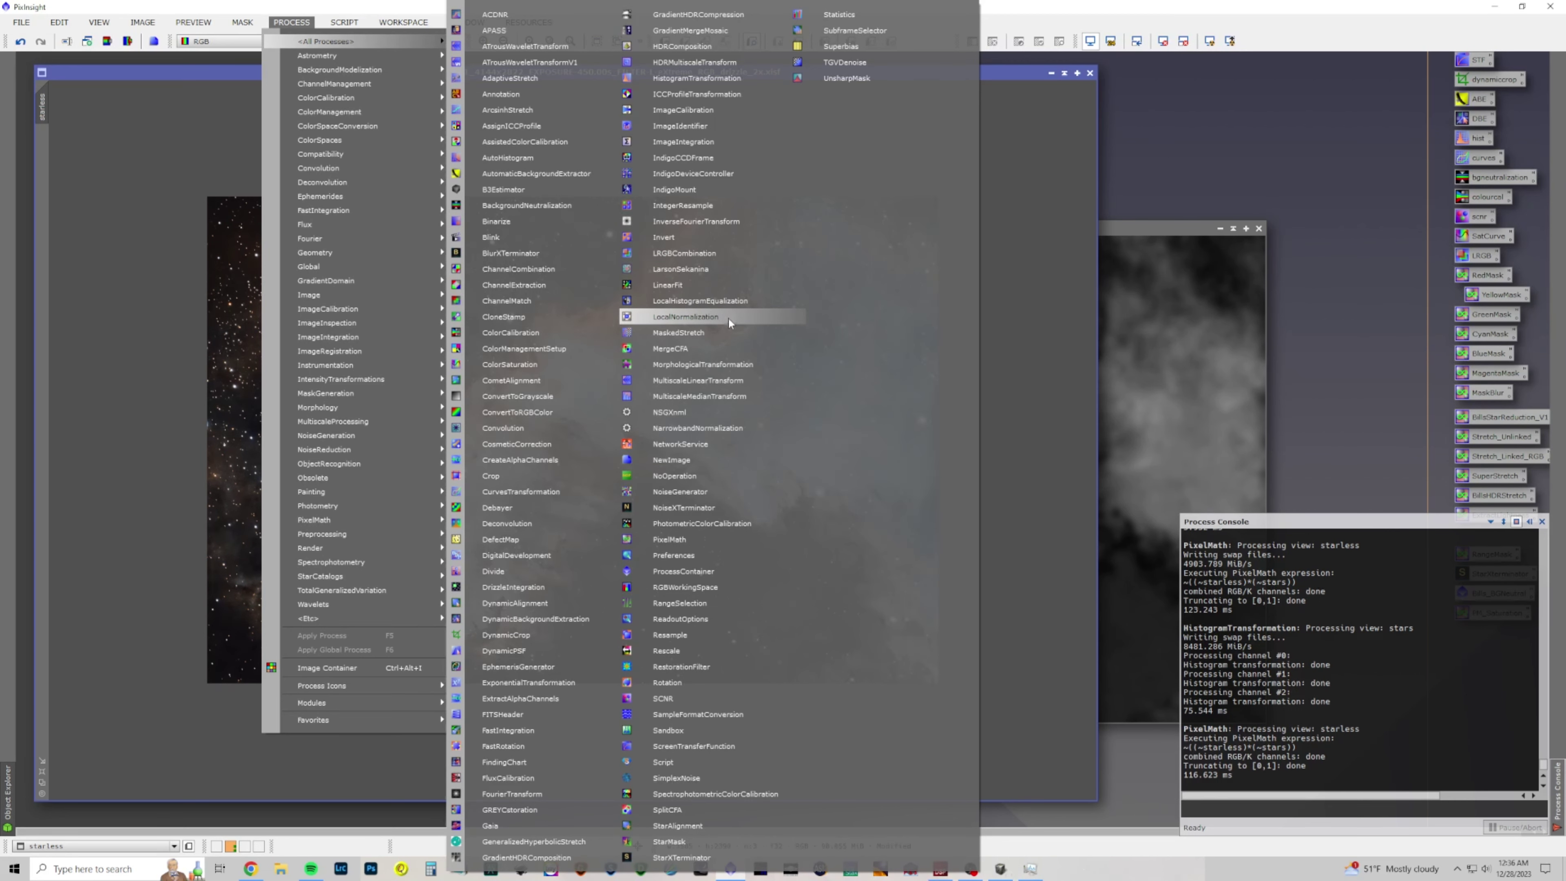
left_click(729, 301)
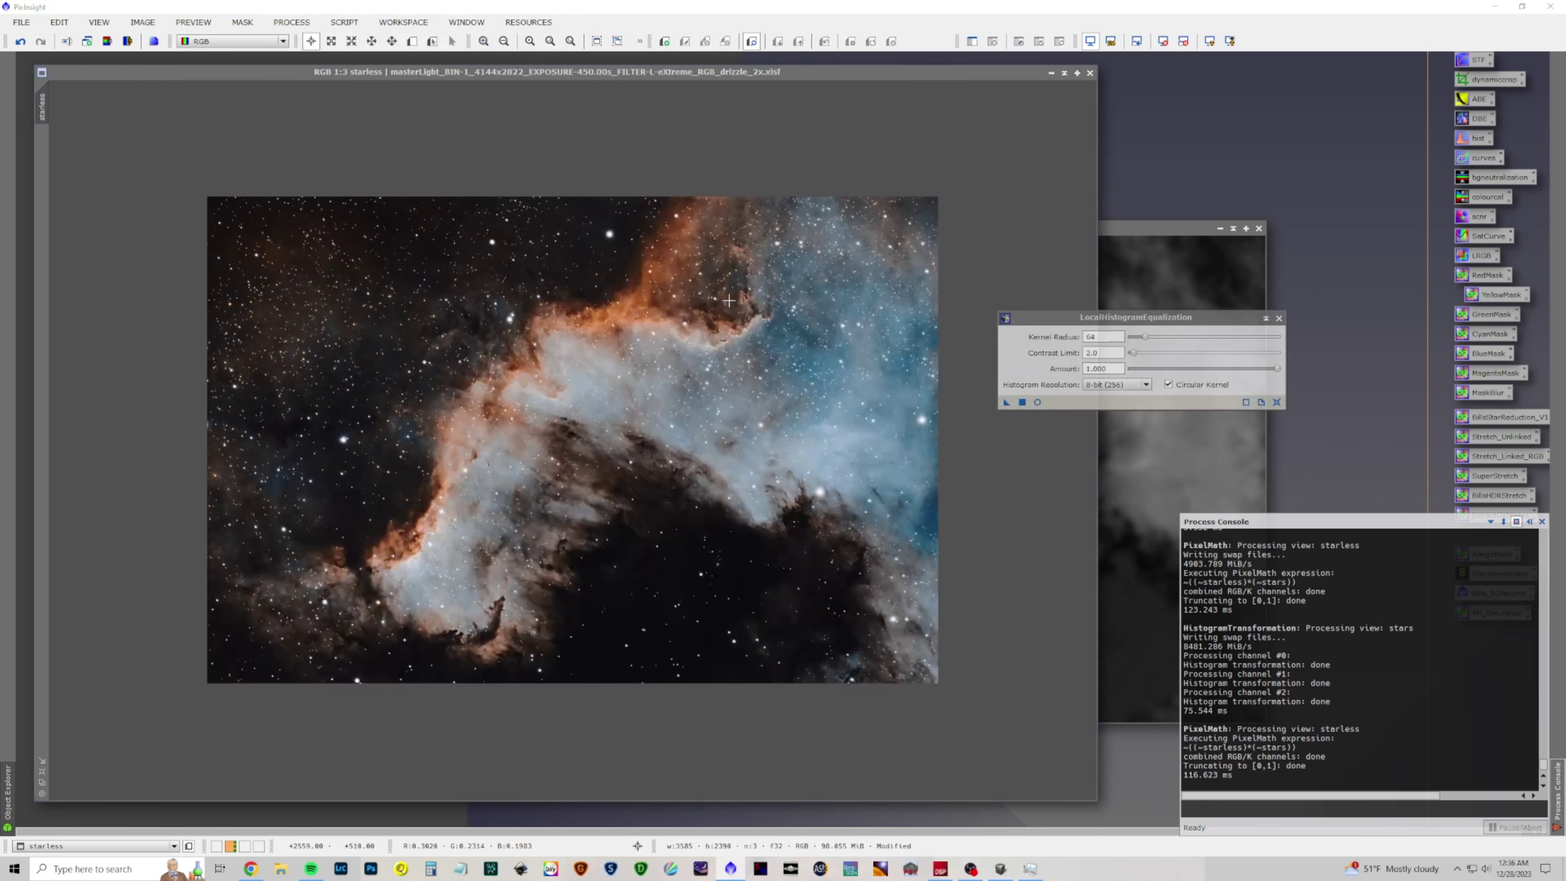
left_click(1037, 403)
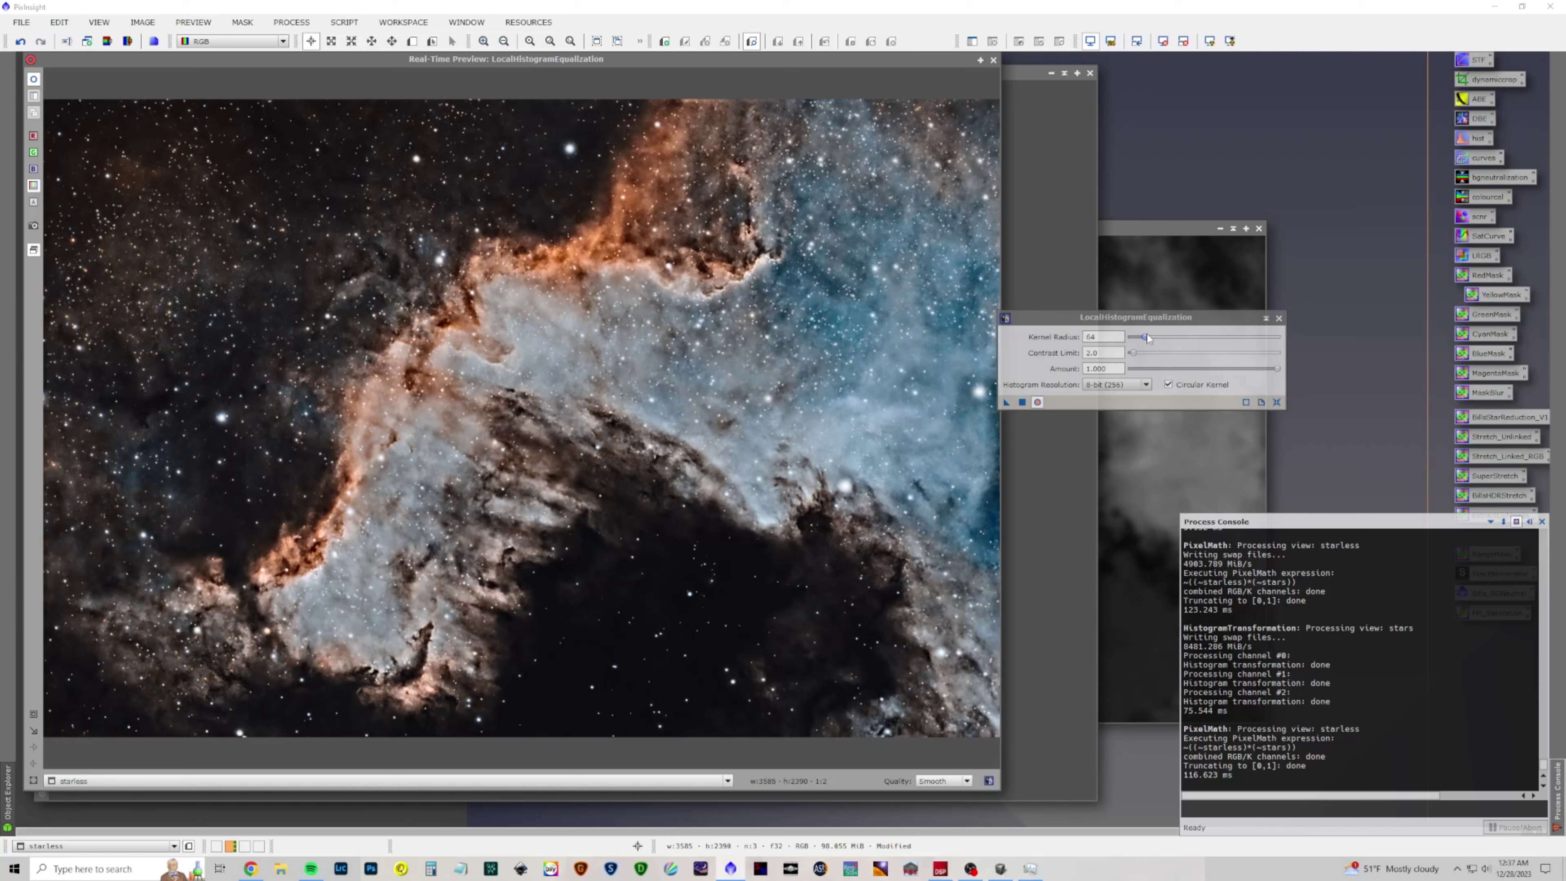
left_click_drag(1145, 337, 1205, 338)
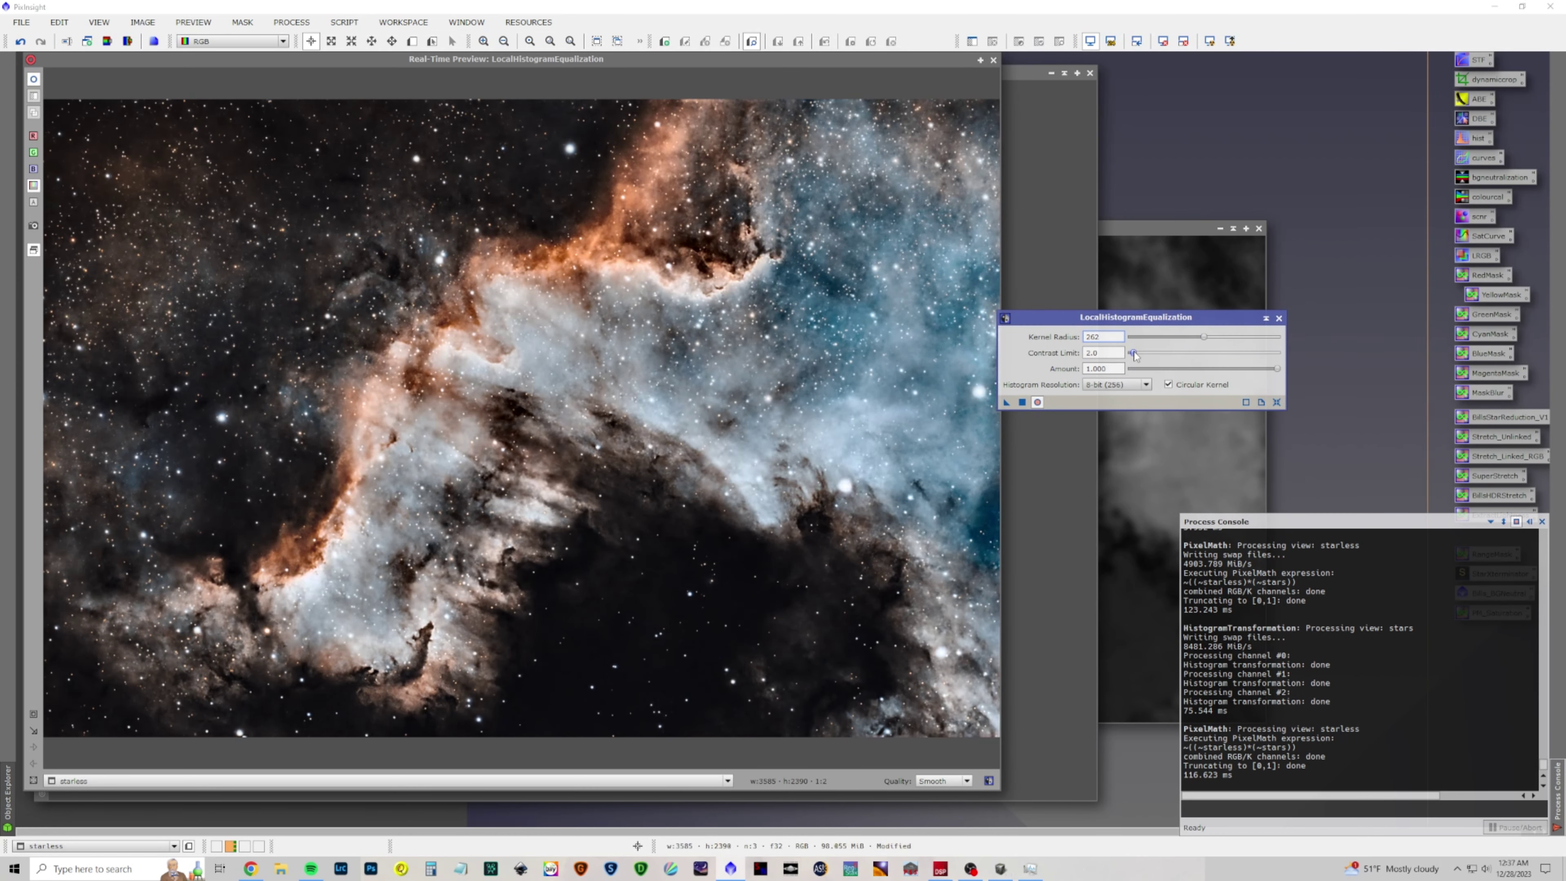
left_click(1181, 369)
left_click_drag(1259, 371, 1195, 370)
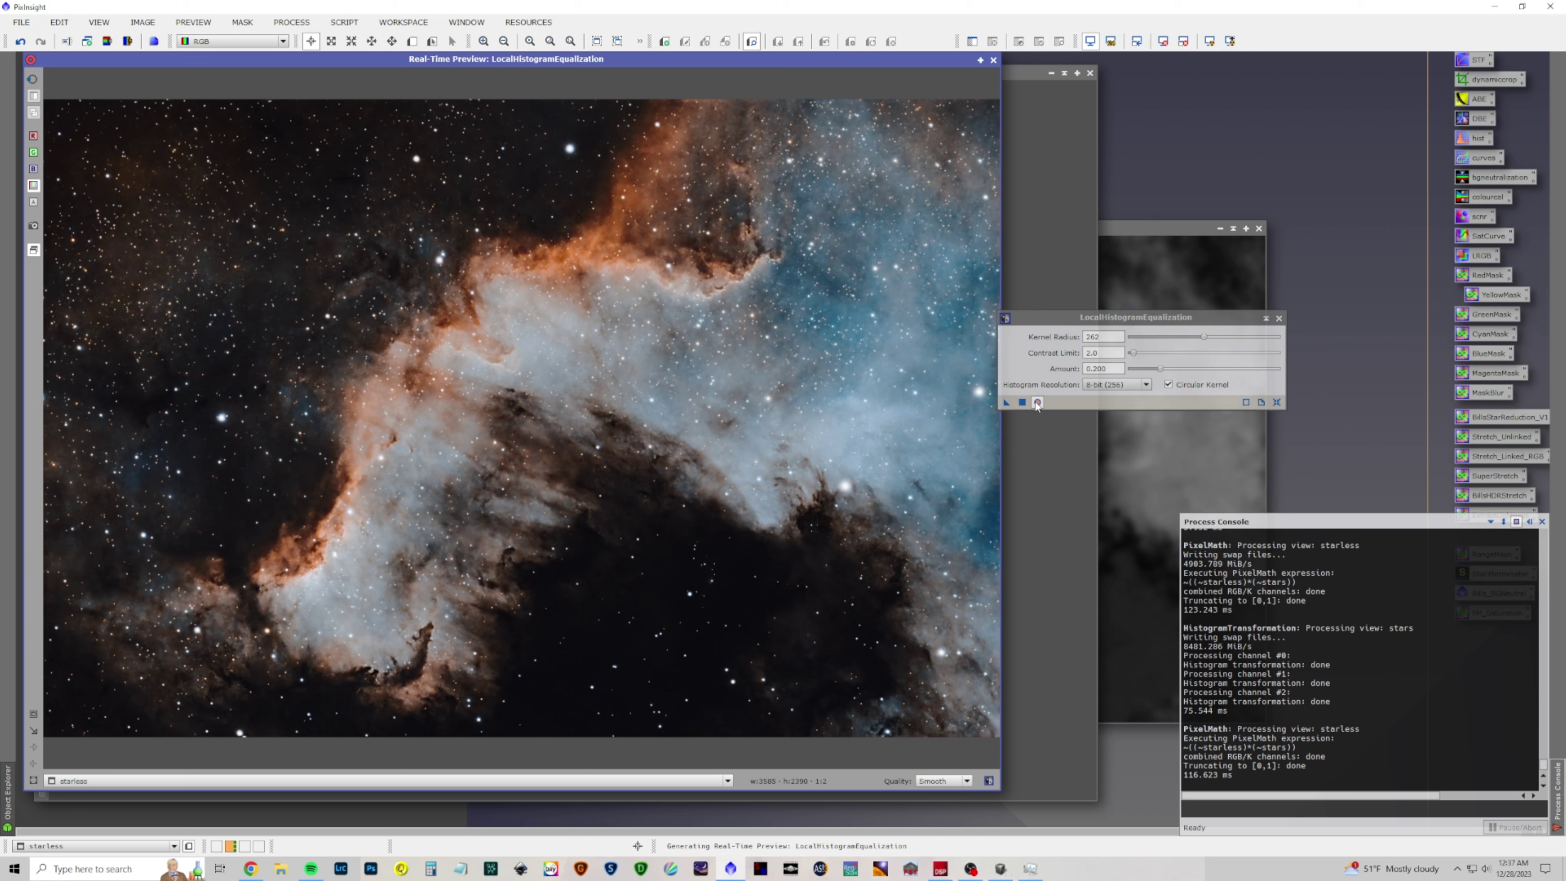
key("Return")
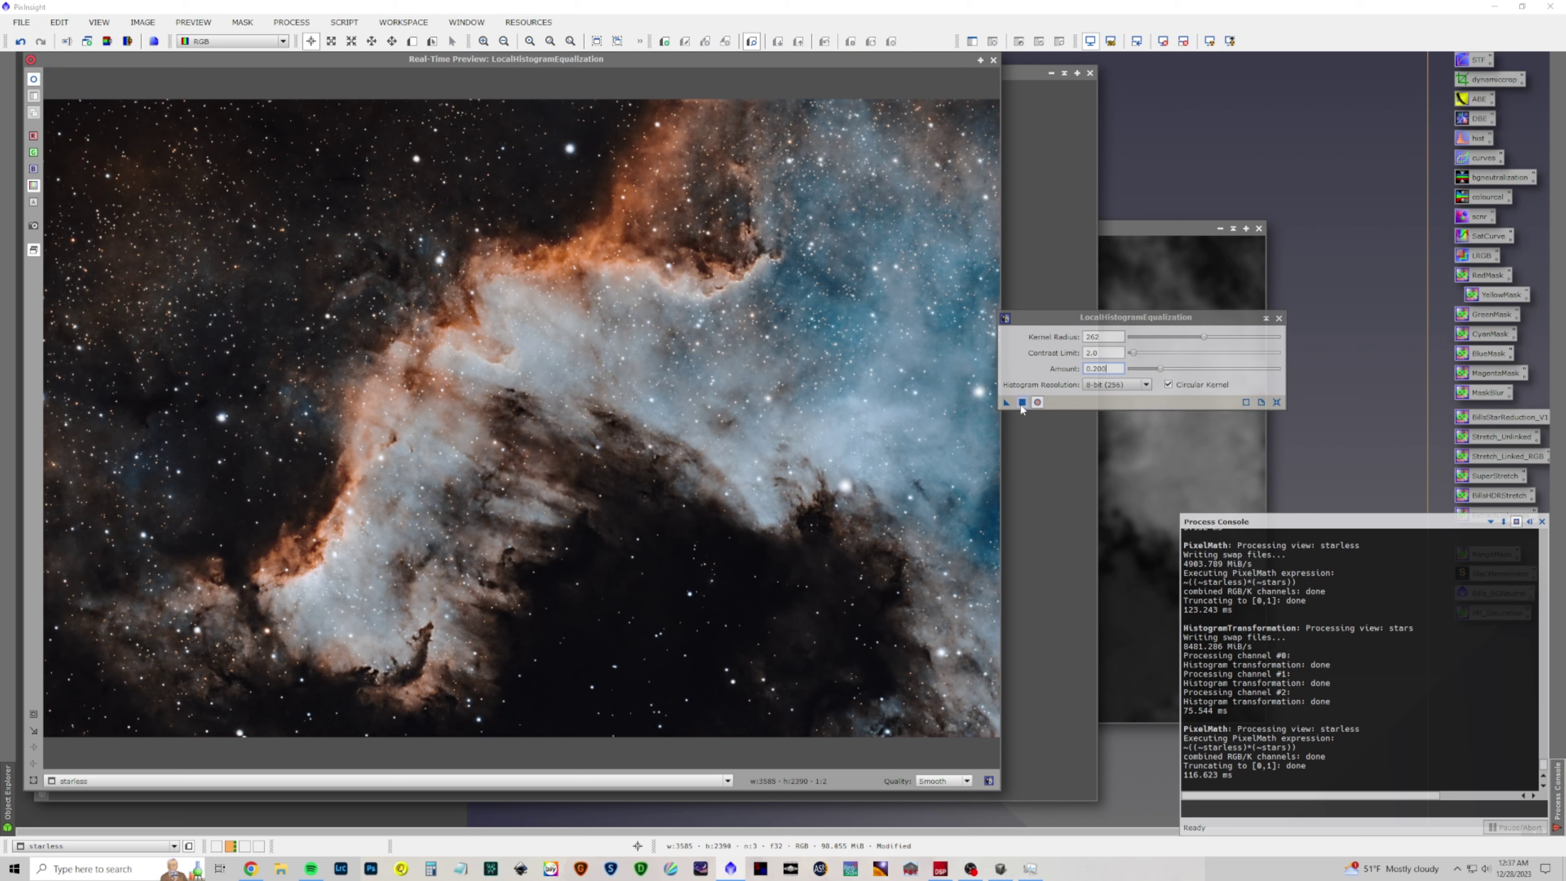
left_click(1022, 404)
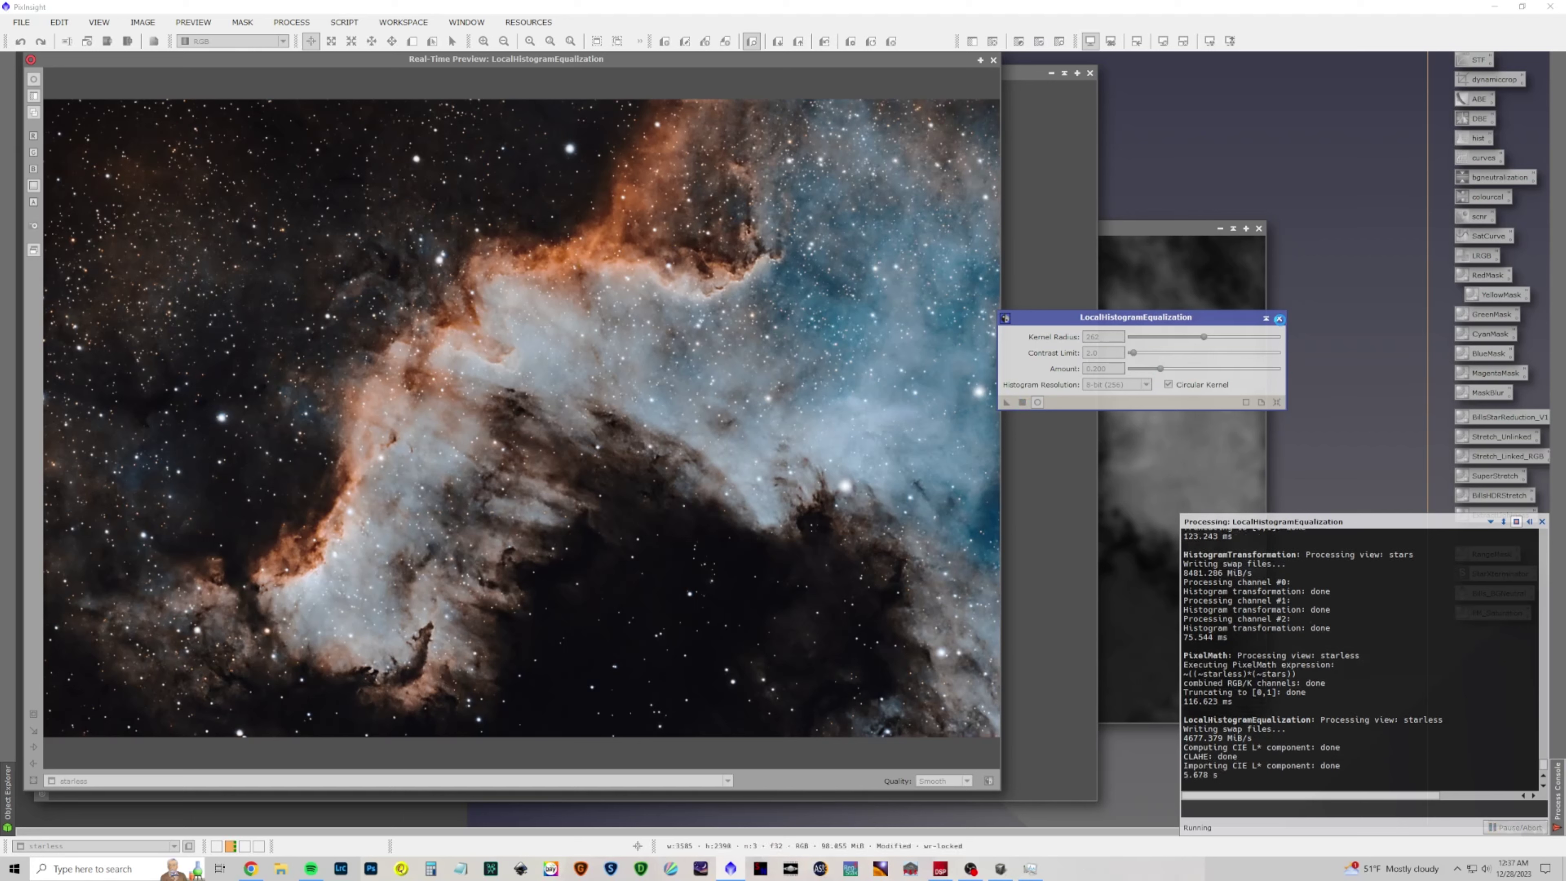
left_click(1278, 319)
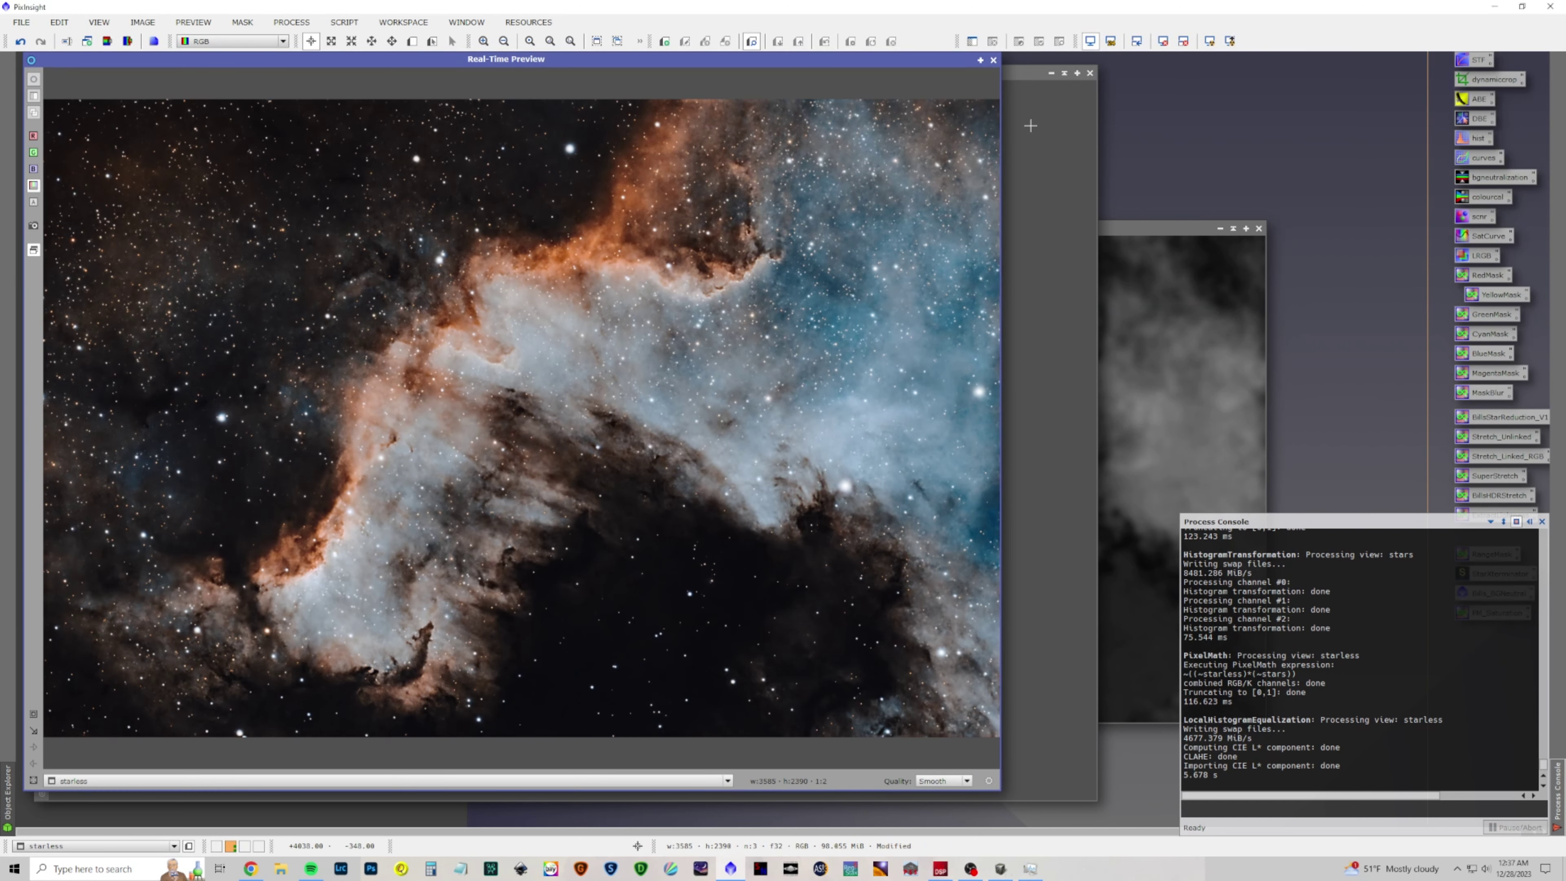
left_click(993, 60)
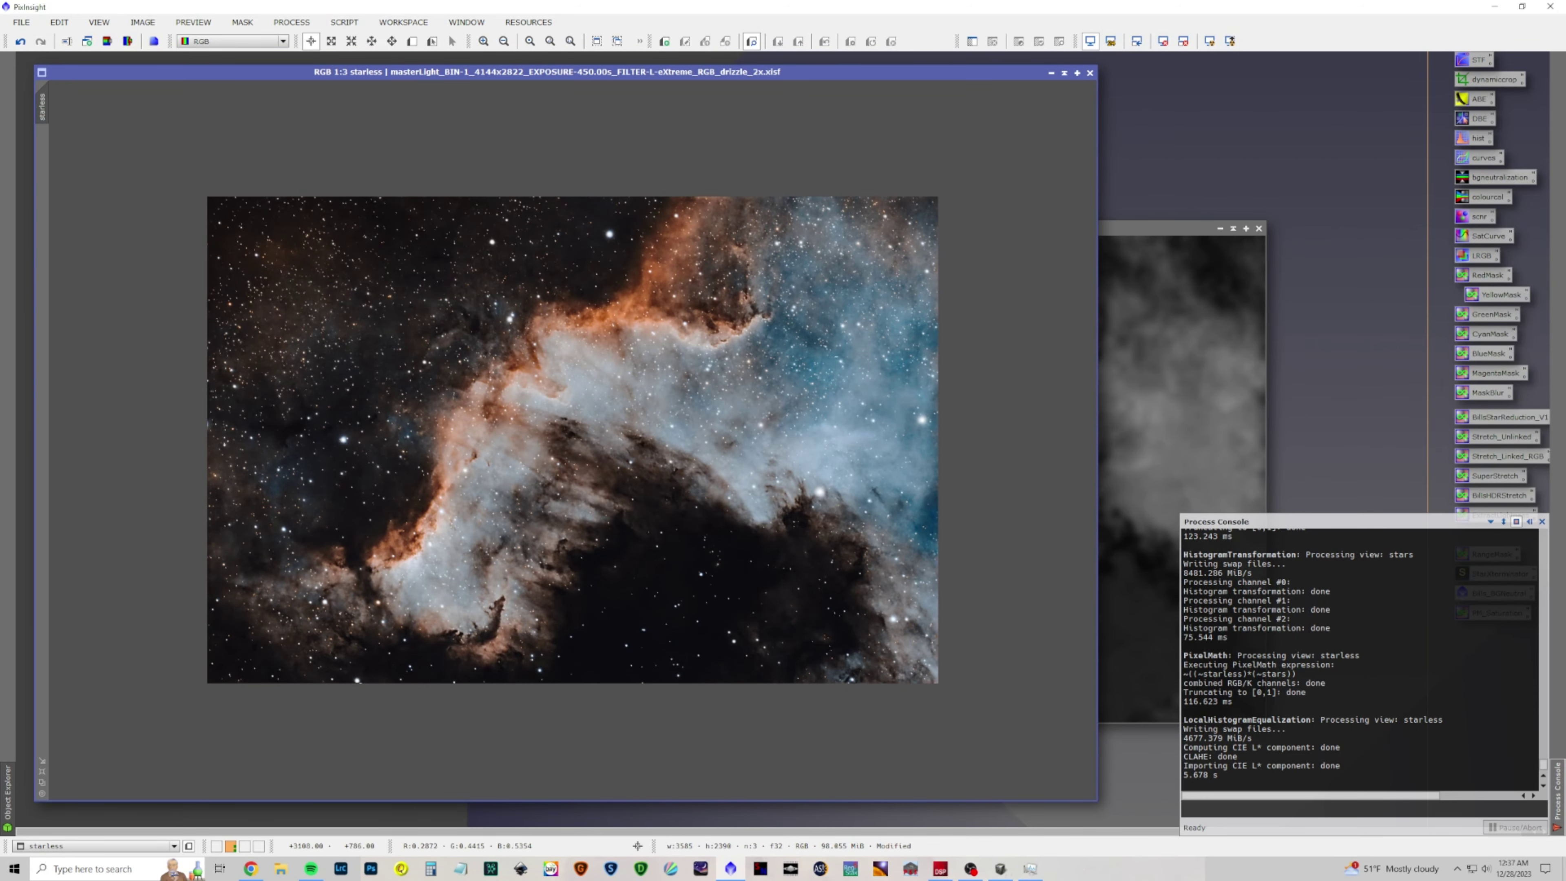
Generate a blue mask from the combined image using the BlueMask process and apply it as that image's mask
left_click_drag(1491, 354, 752, 357)
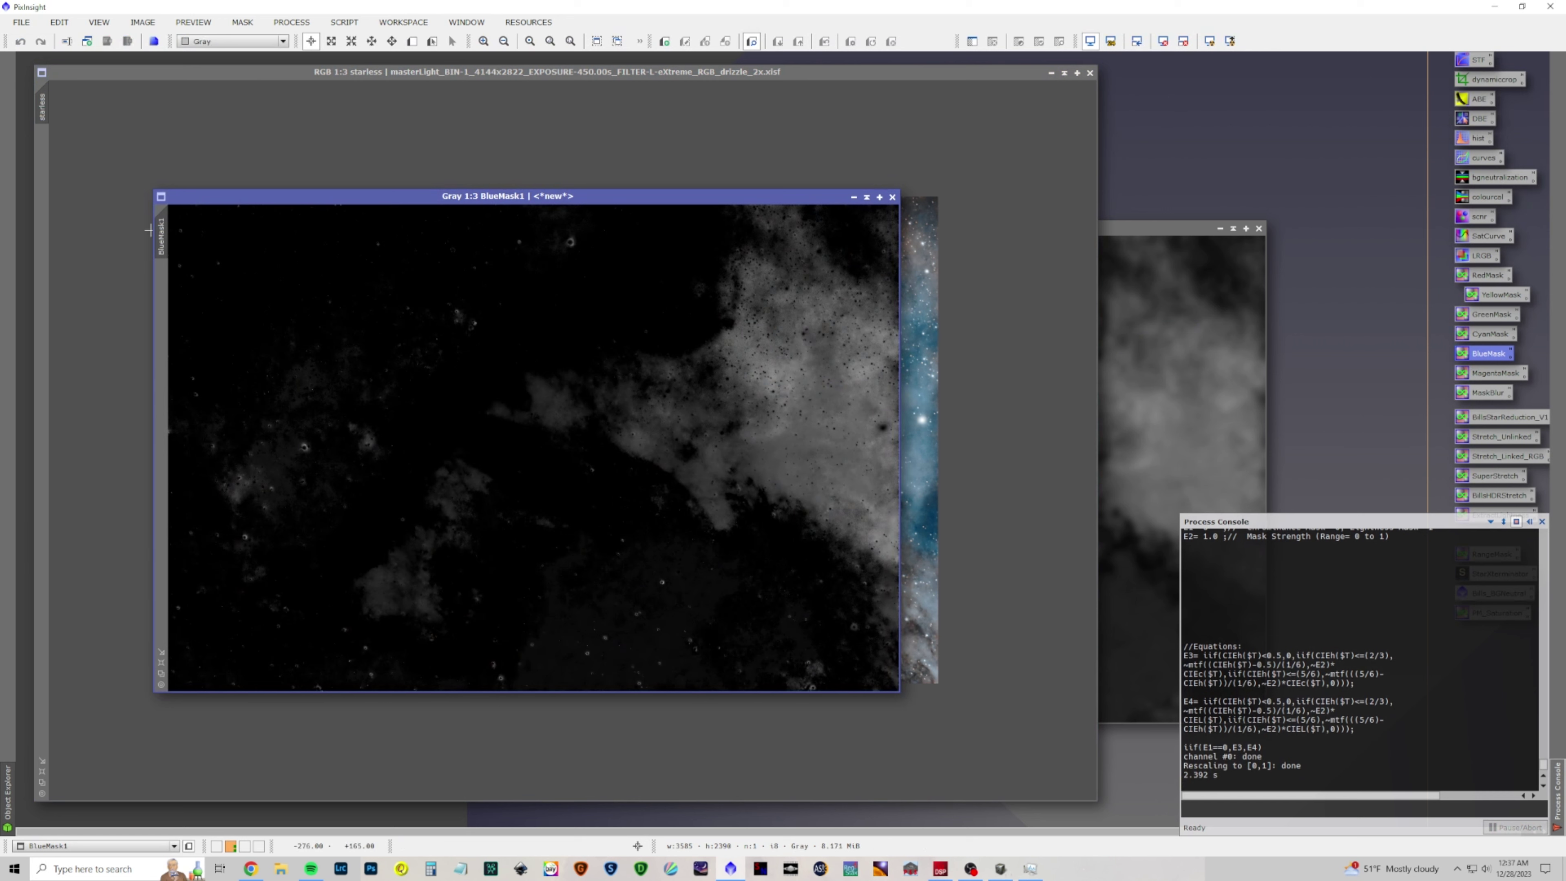
left_click_drag(162, 237, 43, 153)
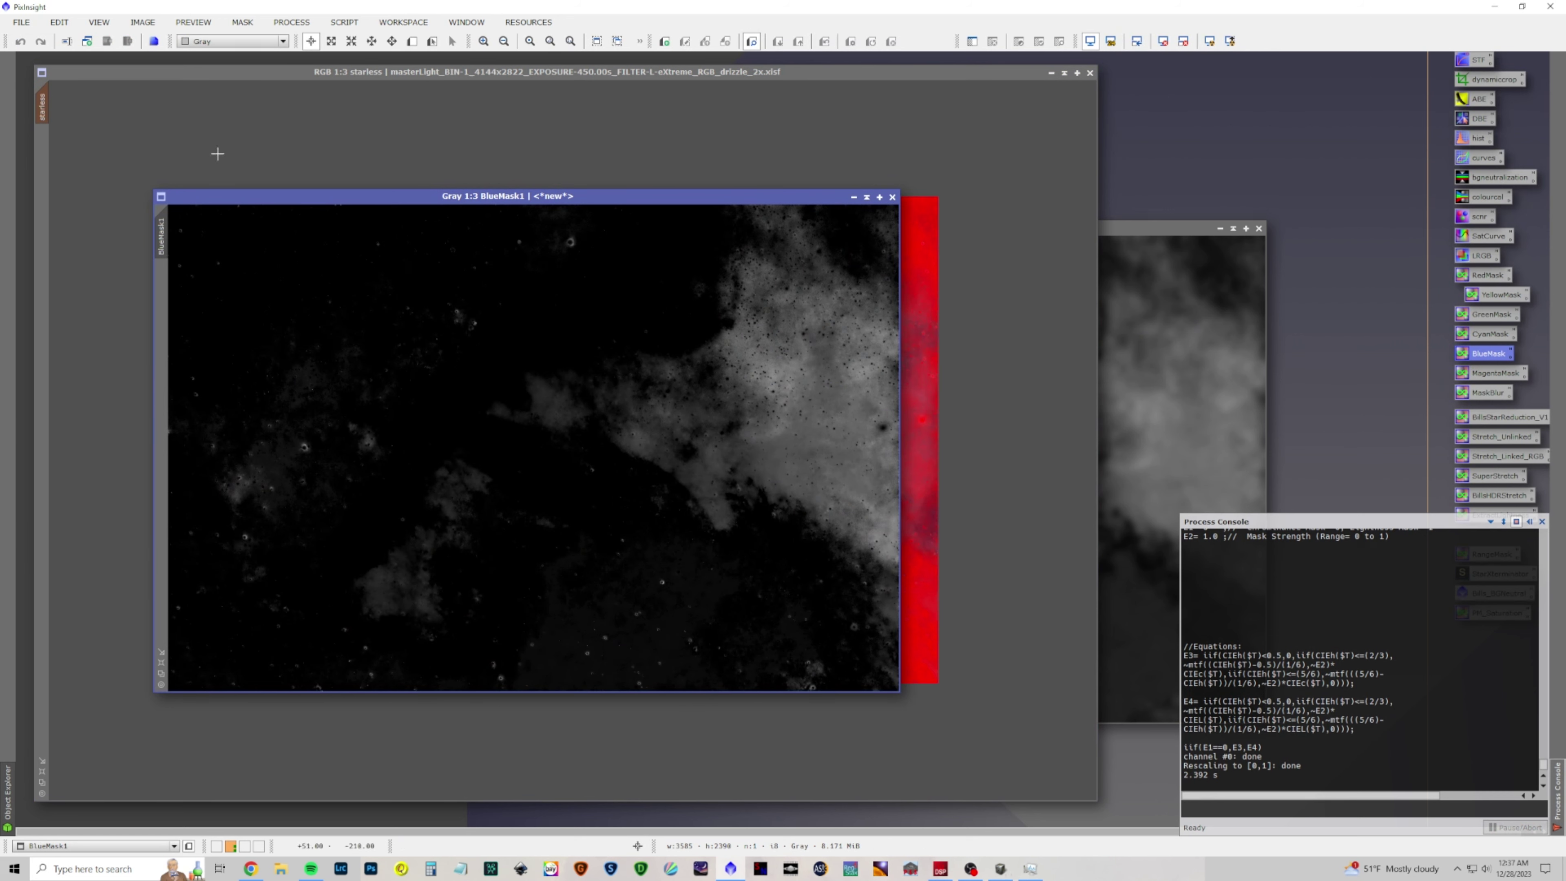
left_click(369, 74)
Reduce the masked blue areas' saturation using CurvesTransformation with a curve point at about 0.68 input and 0.47 output, and close the process and preview
left_click(291, 22)
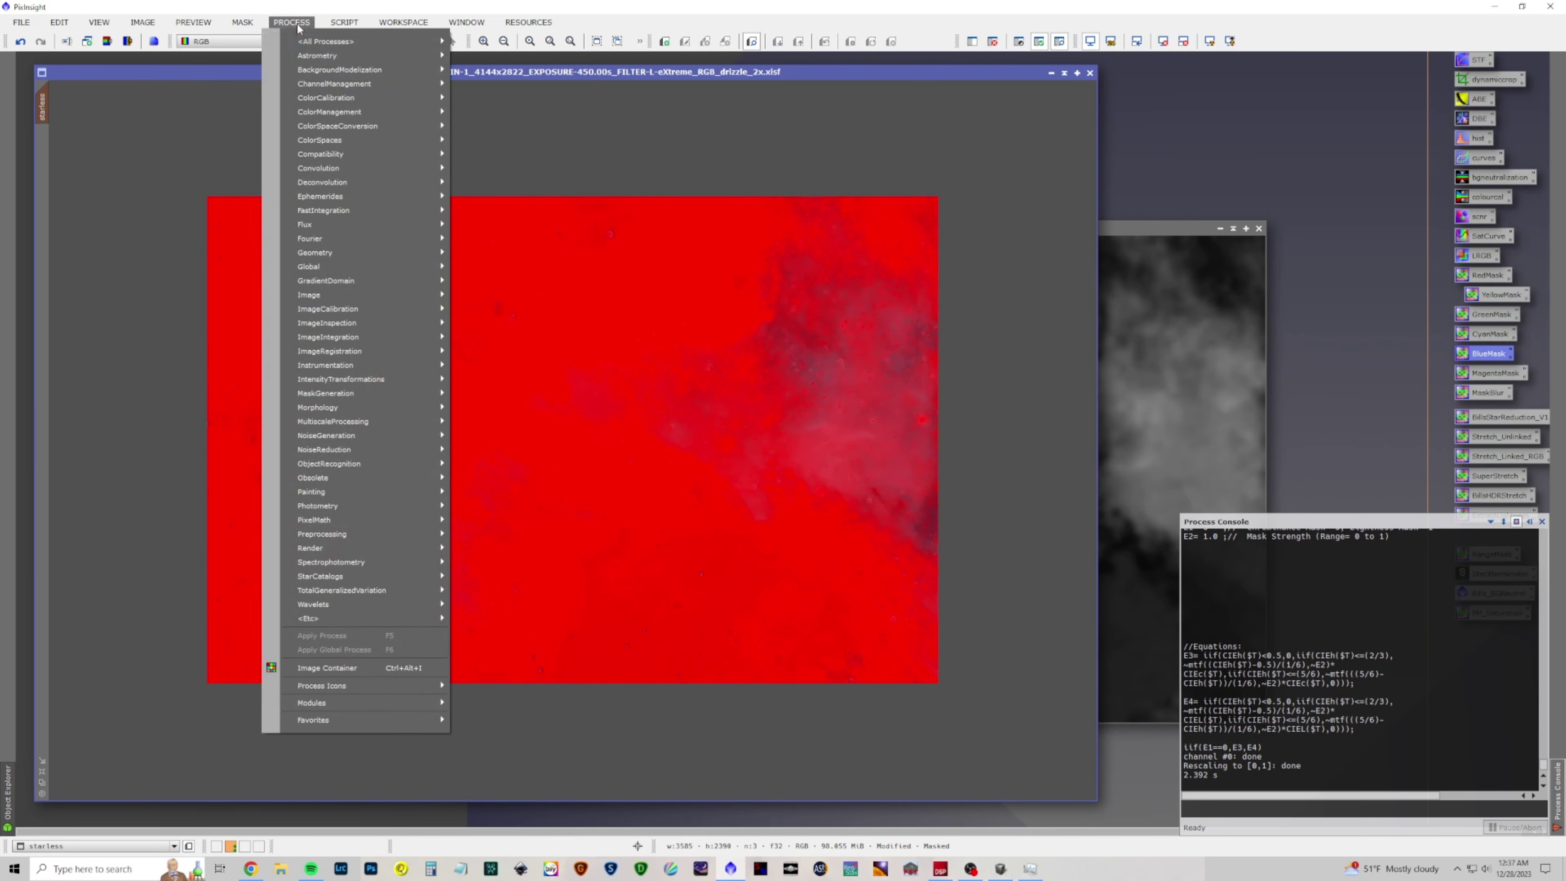
mouse_move(324, 45)
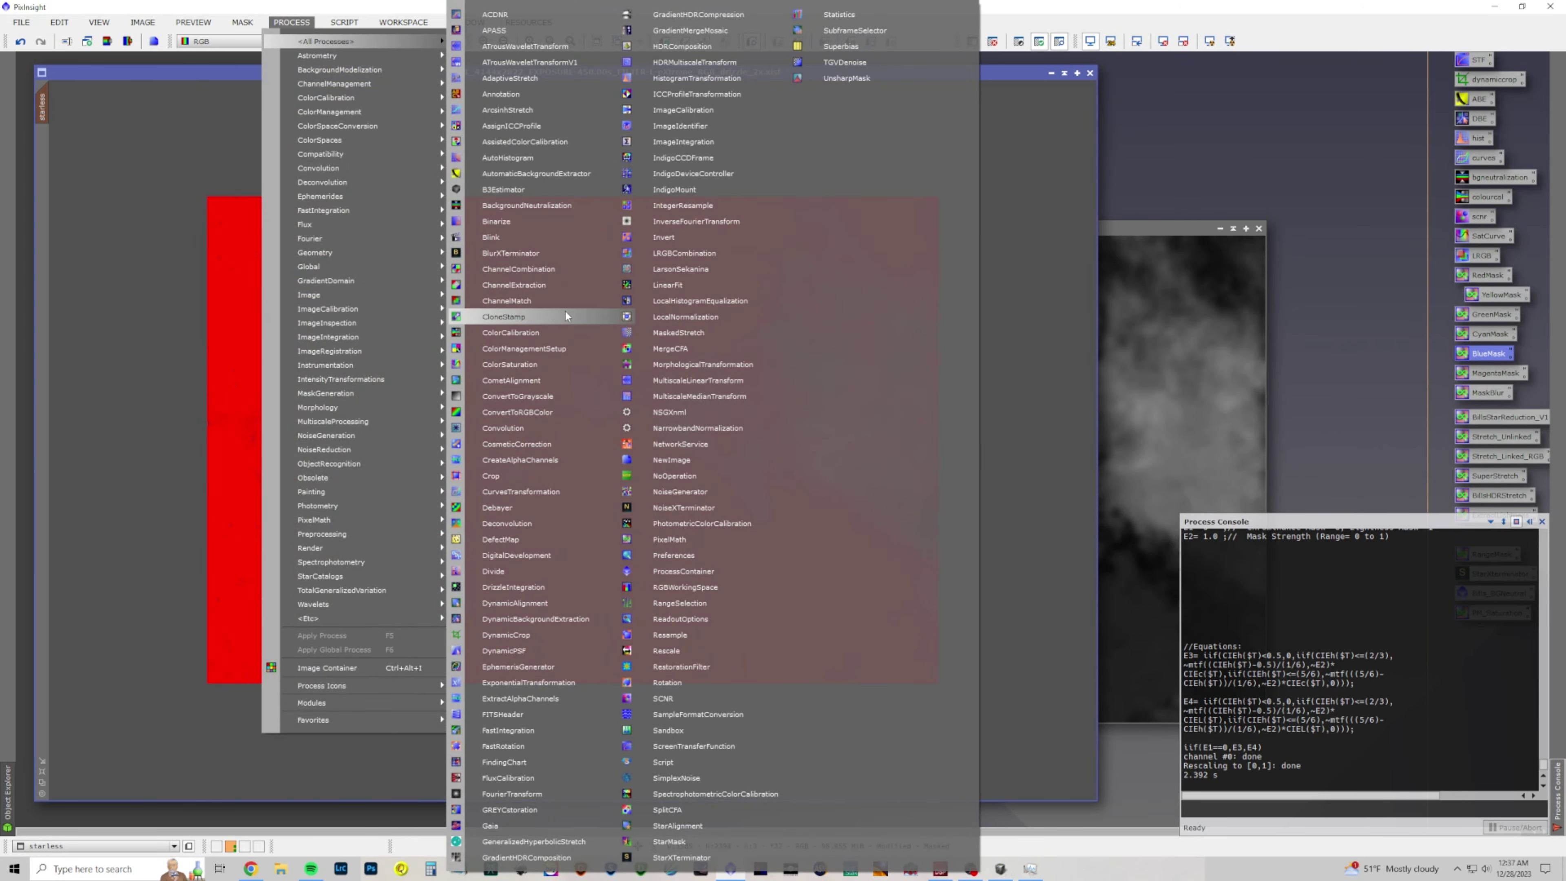
left_click(544, 491)
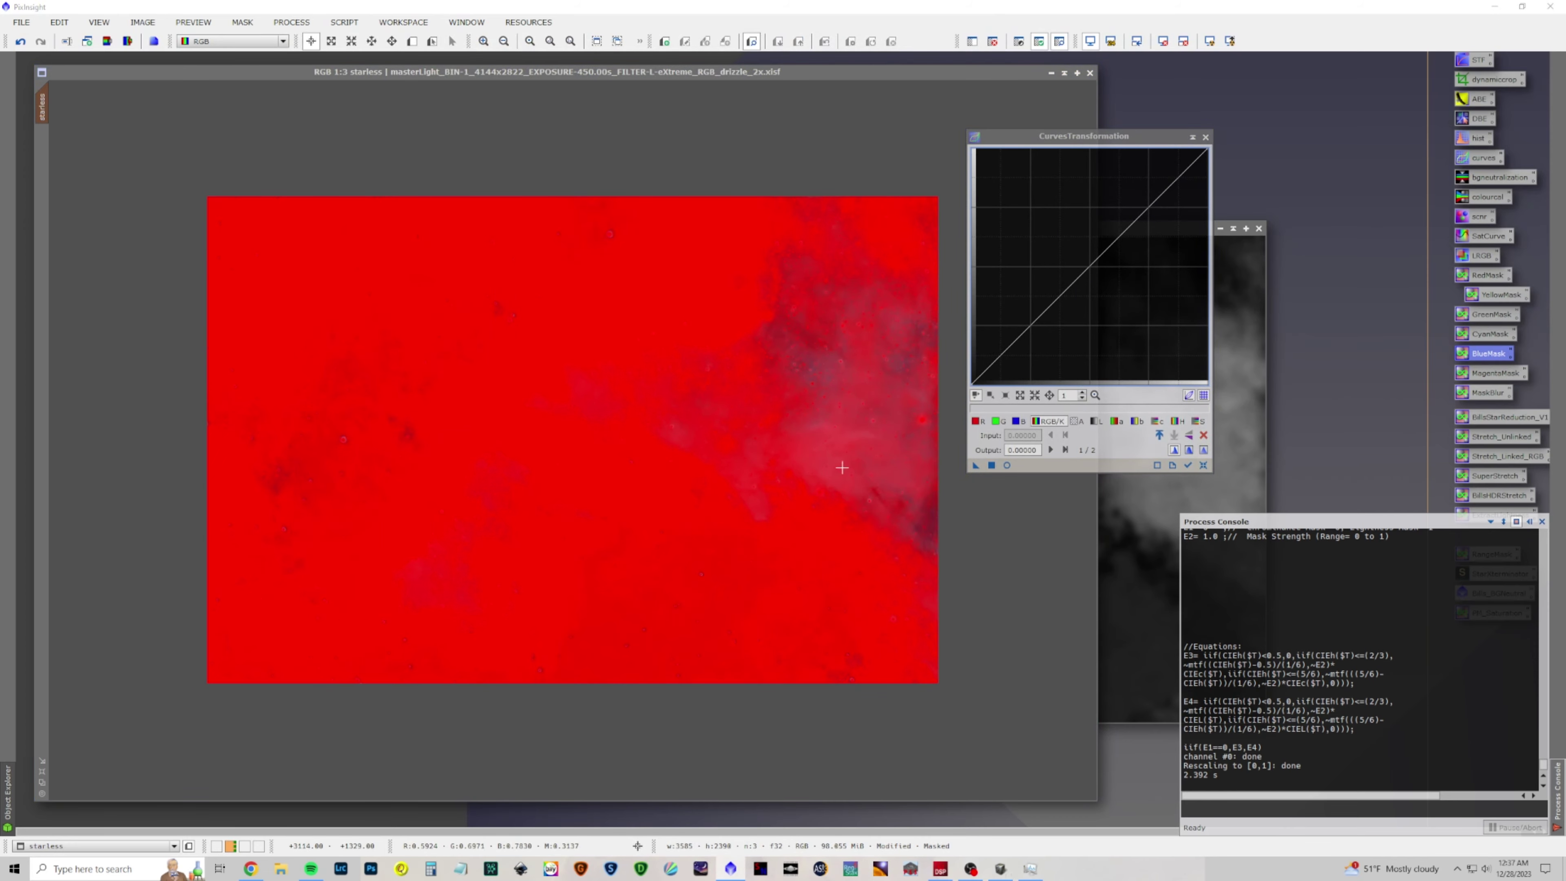
left_click(1007, 467)
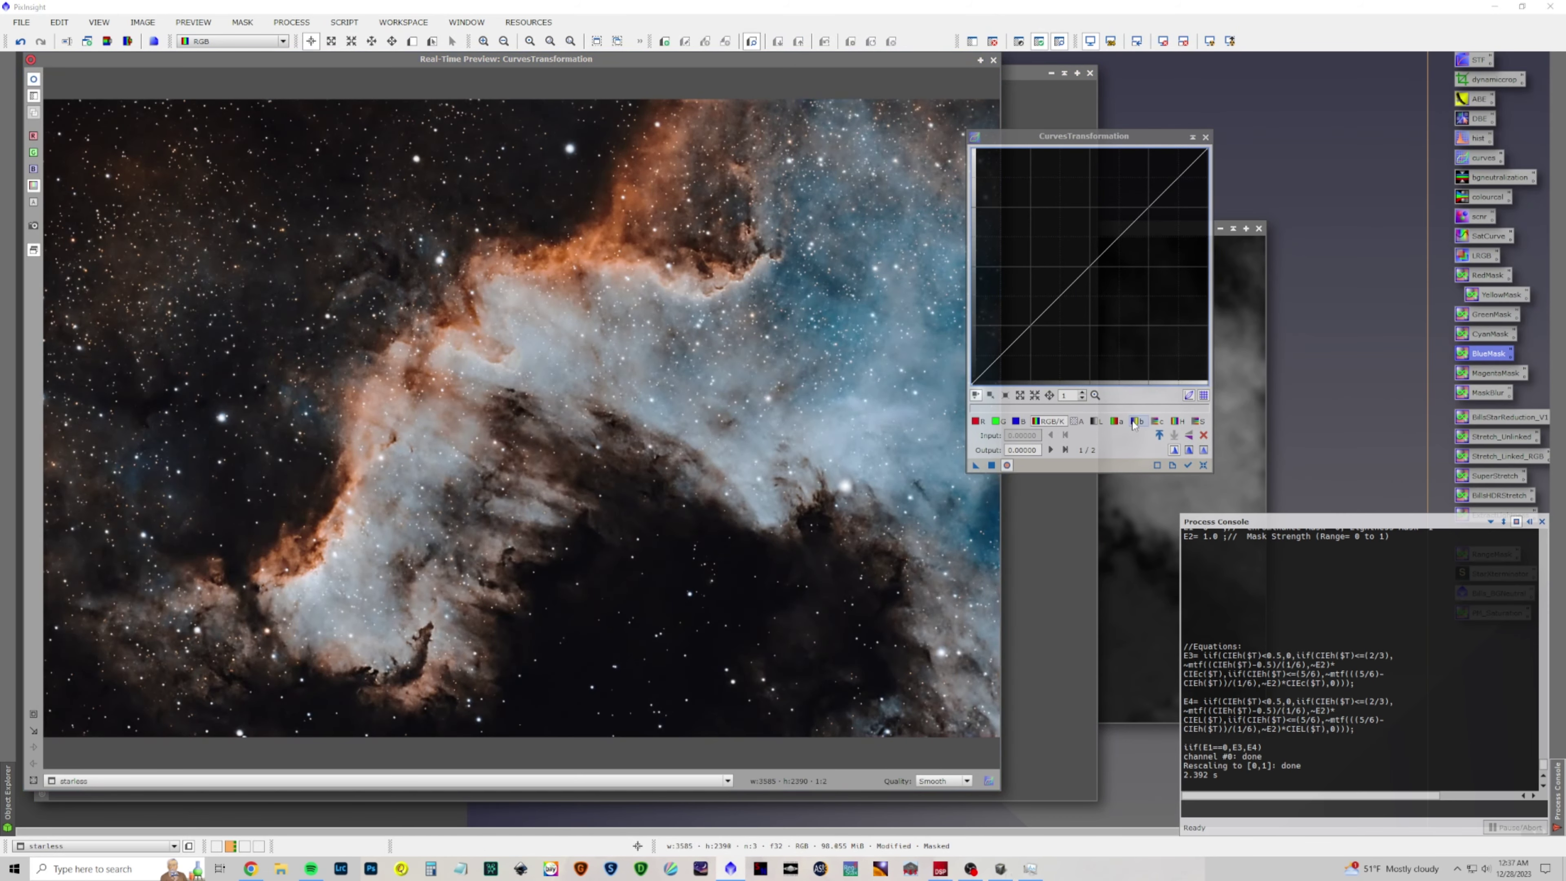
left_click(1019, 421)
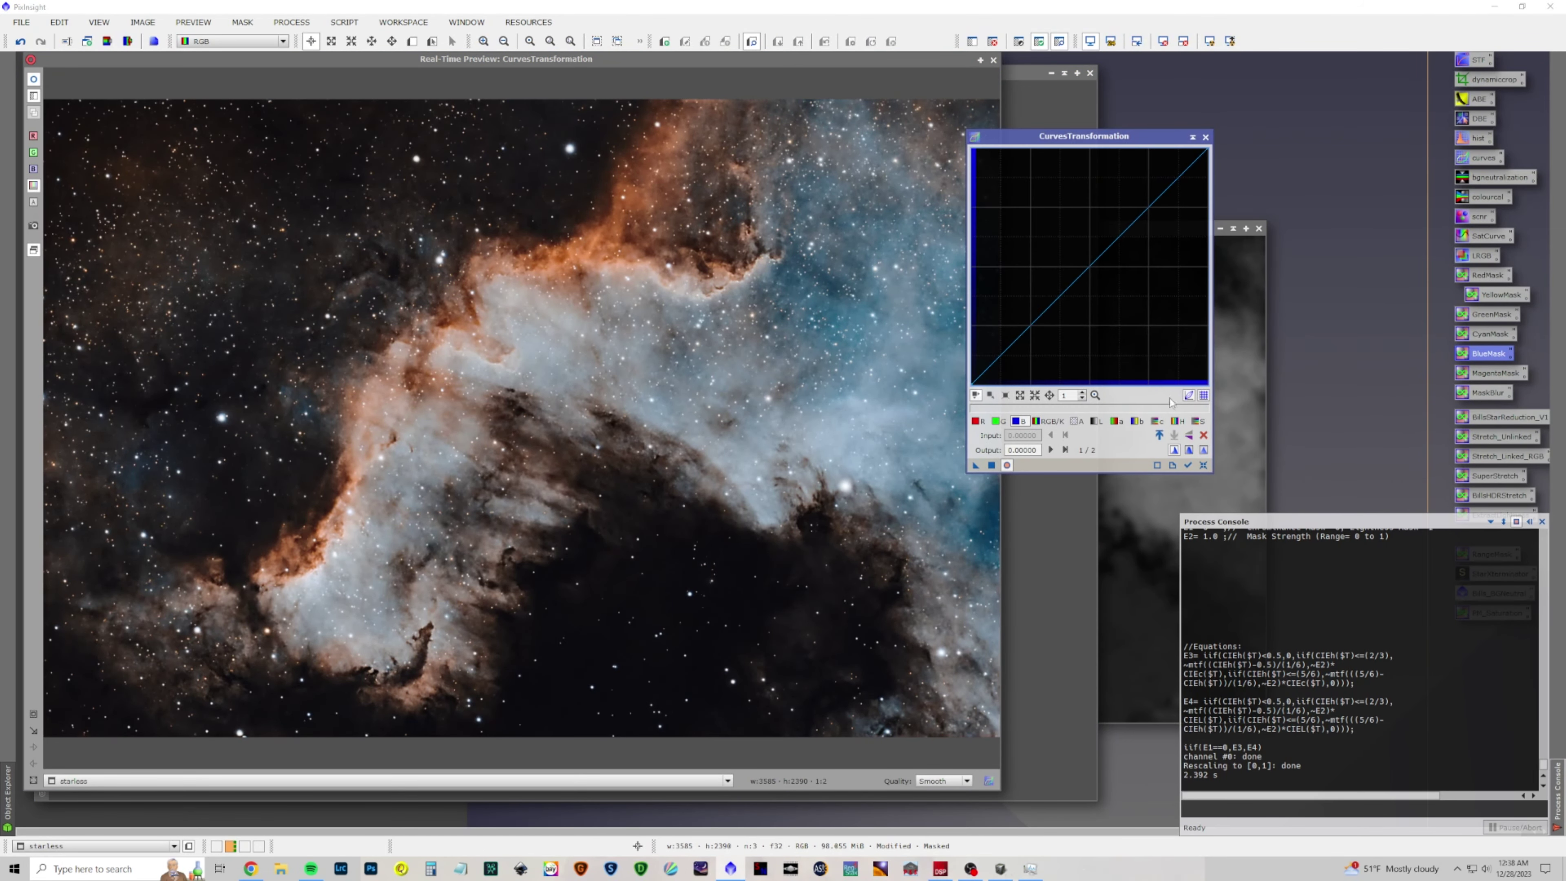
left_click(1179, 421)
left_click(1197, 420)
mouse_move(1119, 246)
left_mouse_down()
mouse_move(1120, 272)
mouse_move(1105, 262)
mouse_move(1129, 273)
mouse_move(1117, 250)
mouse_move(1132, 272)
left_mouse_up()
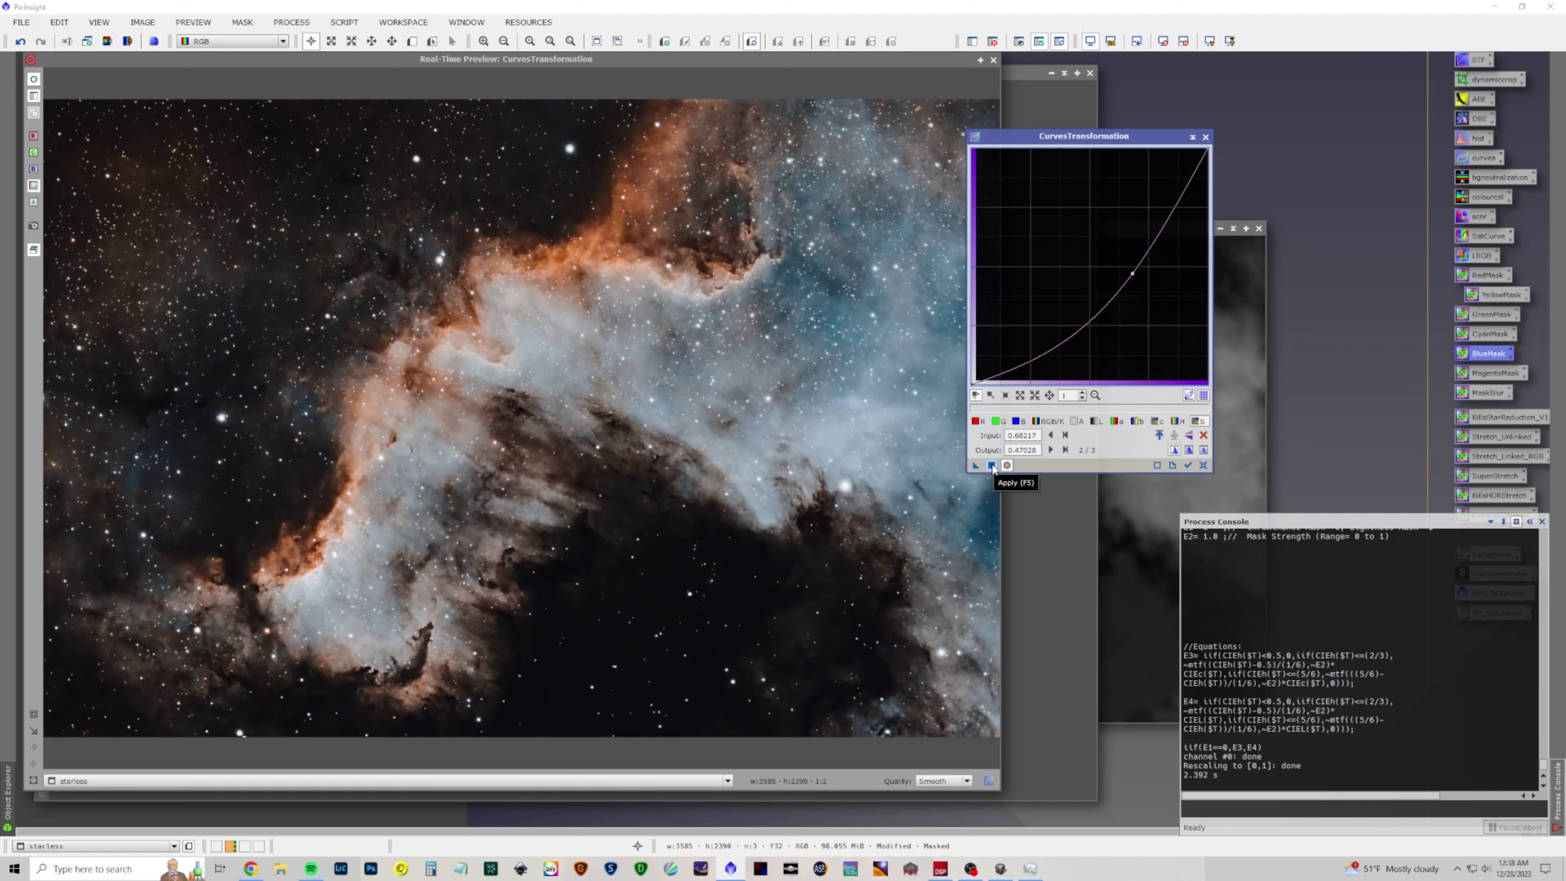
left_click(991, 466)
left_click(1203, 465)
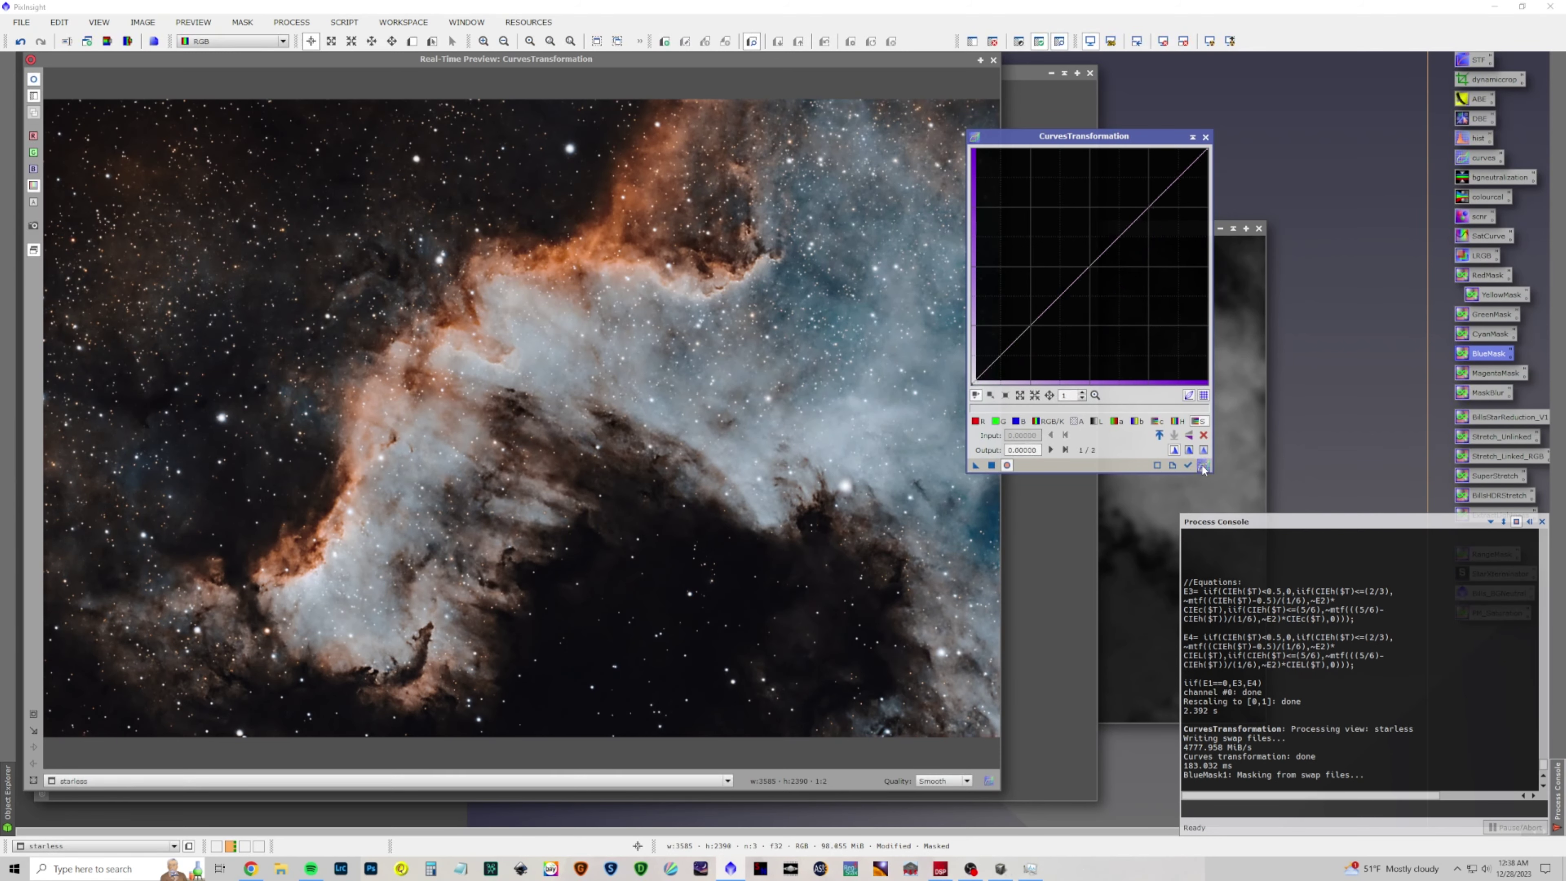
left_click(1205, 137)
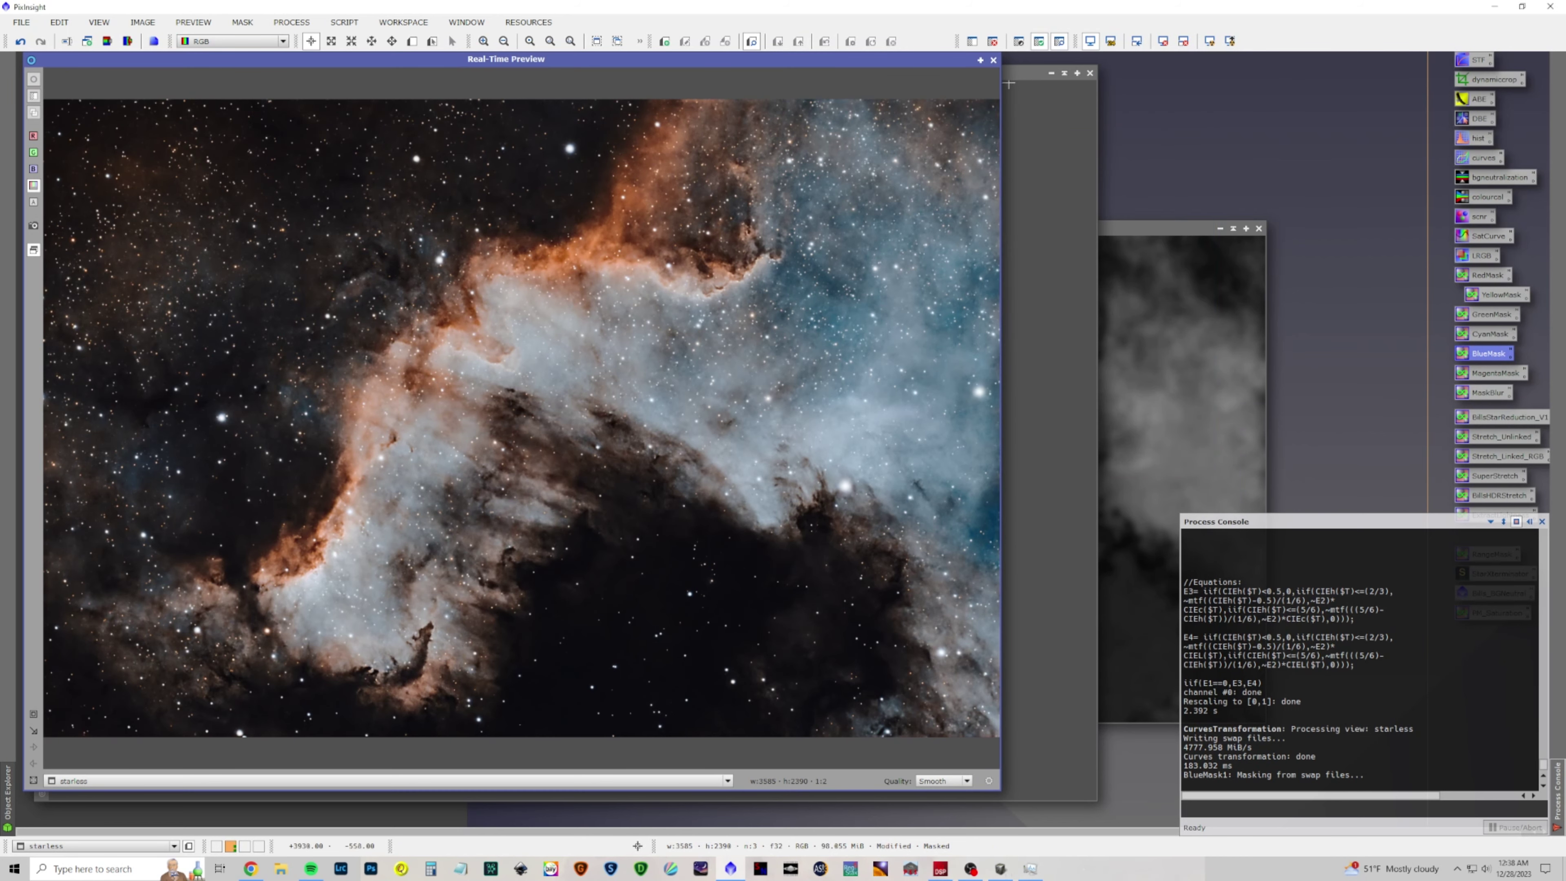
left_click(992, 60)
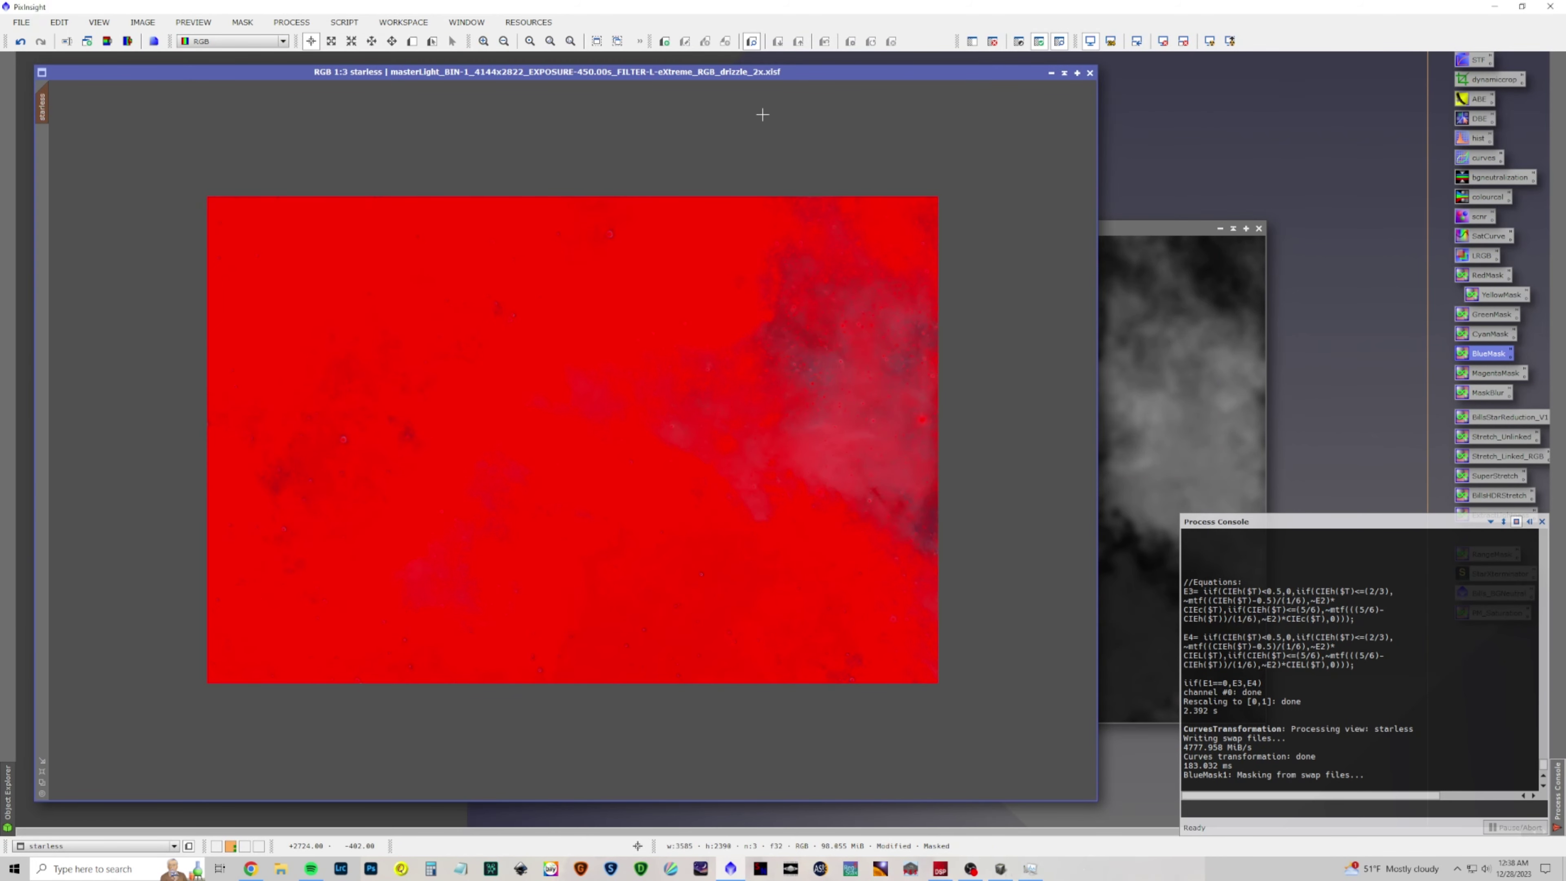
Remove the blue mask from the combined image and close the BlueMask image without saving it
left_click(243, 23)
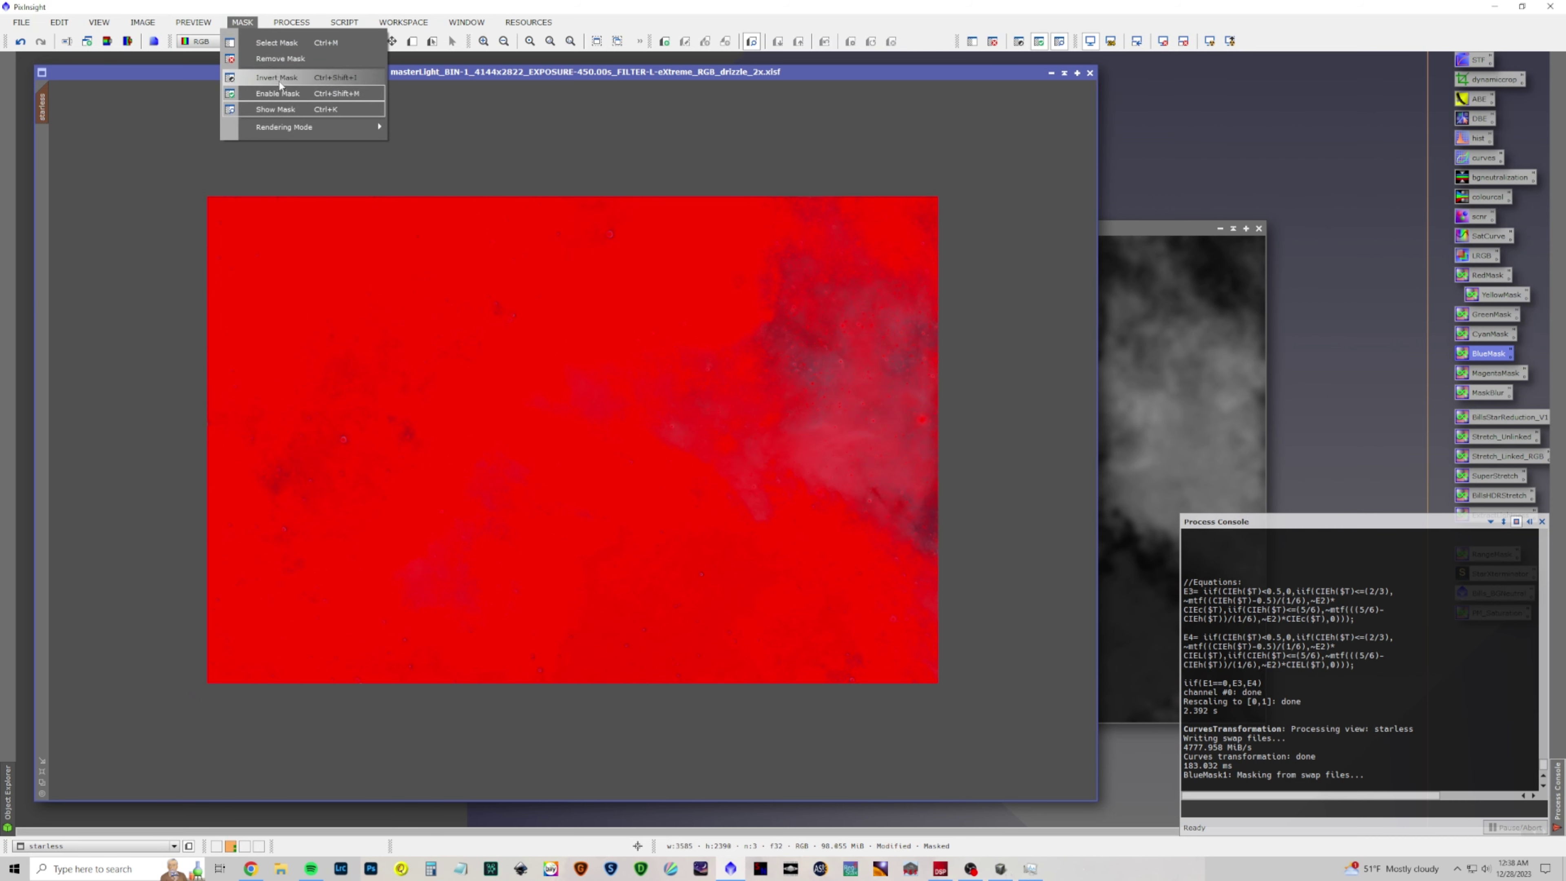
left_click(278, 60)
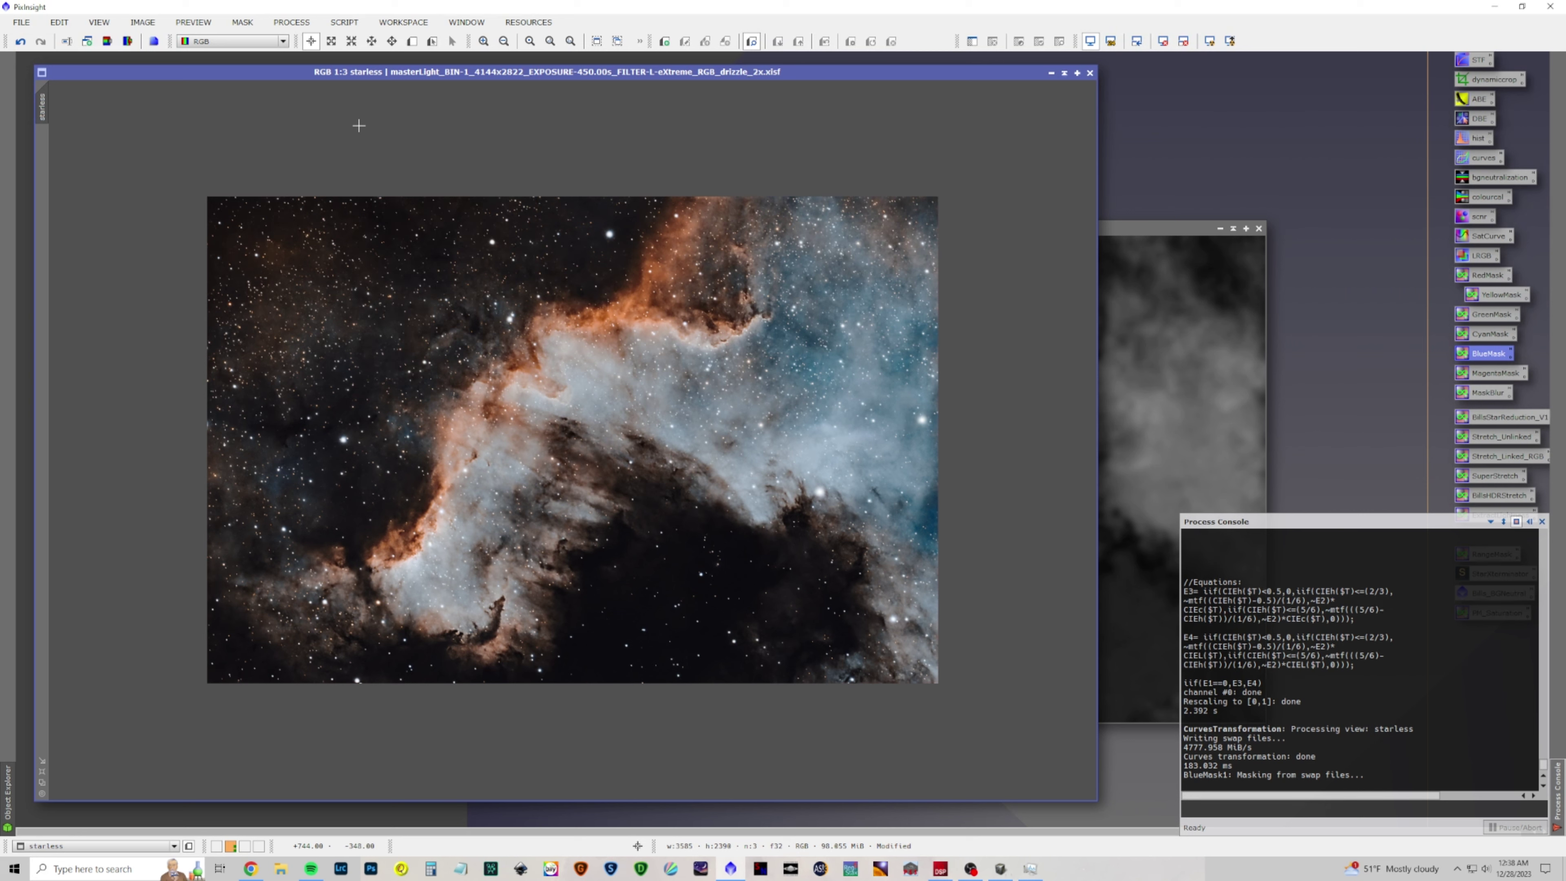
left_click(1259, 228)
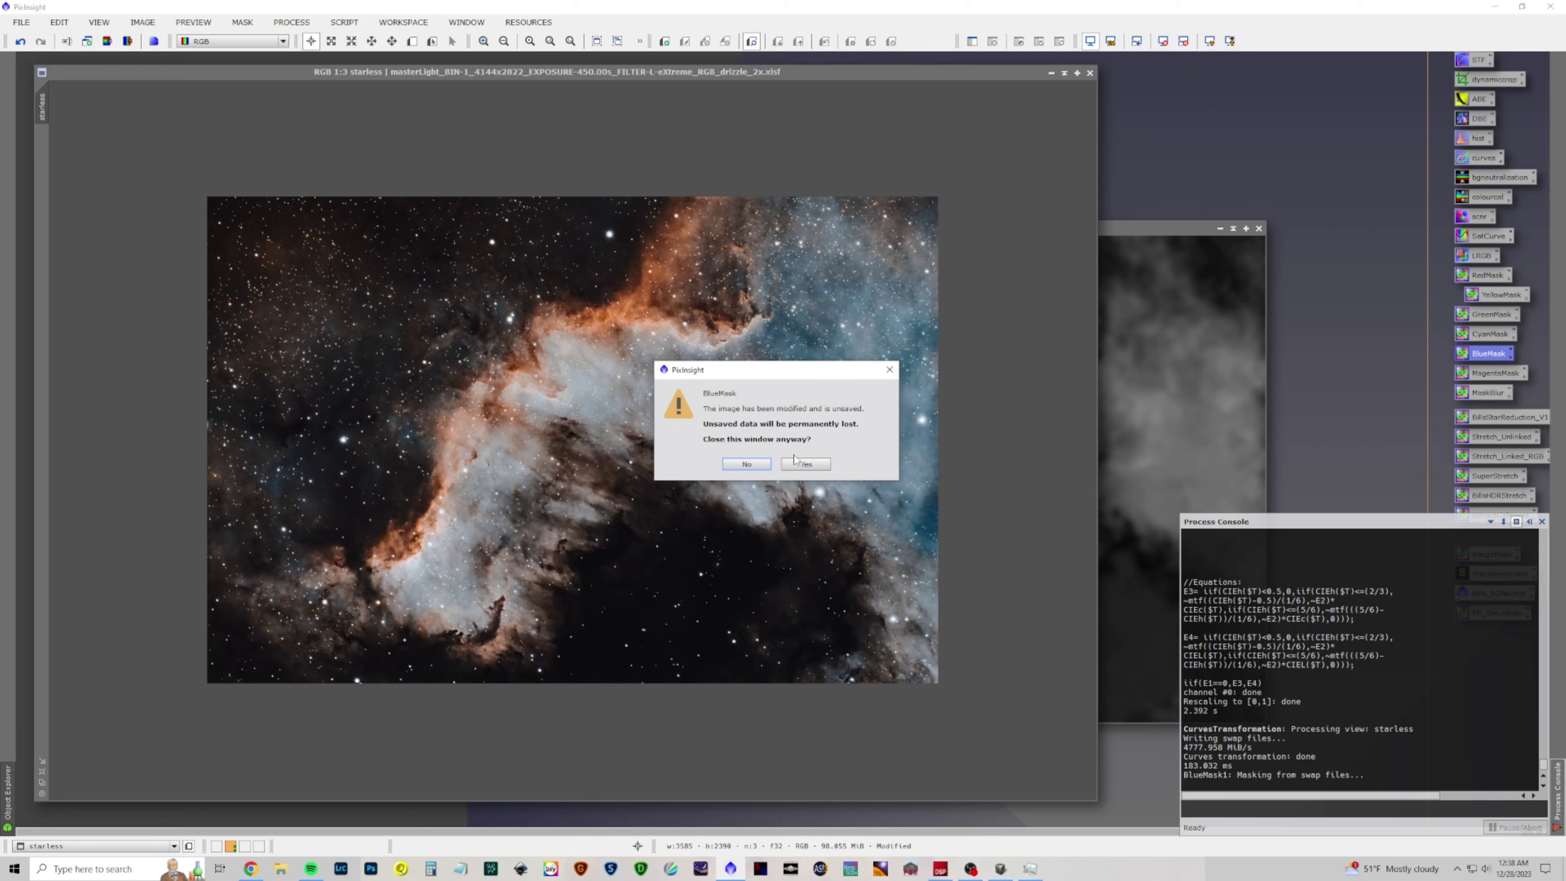
left_click(805, 464)
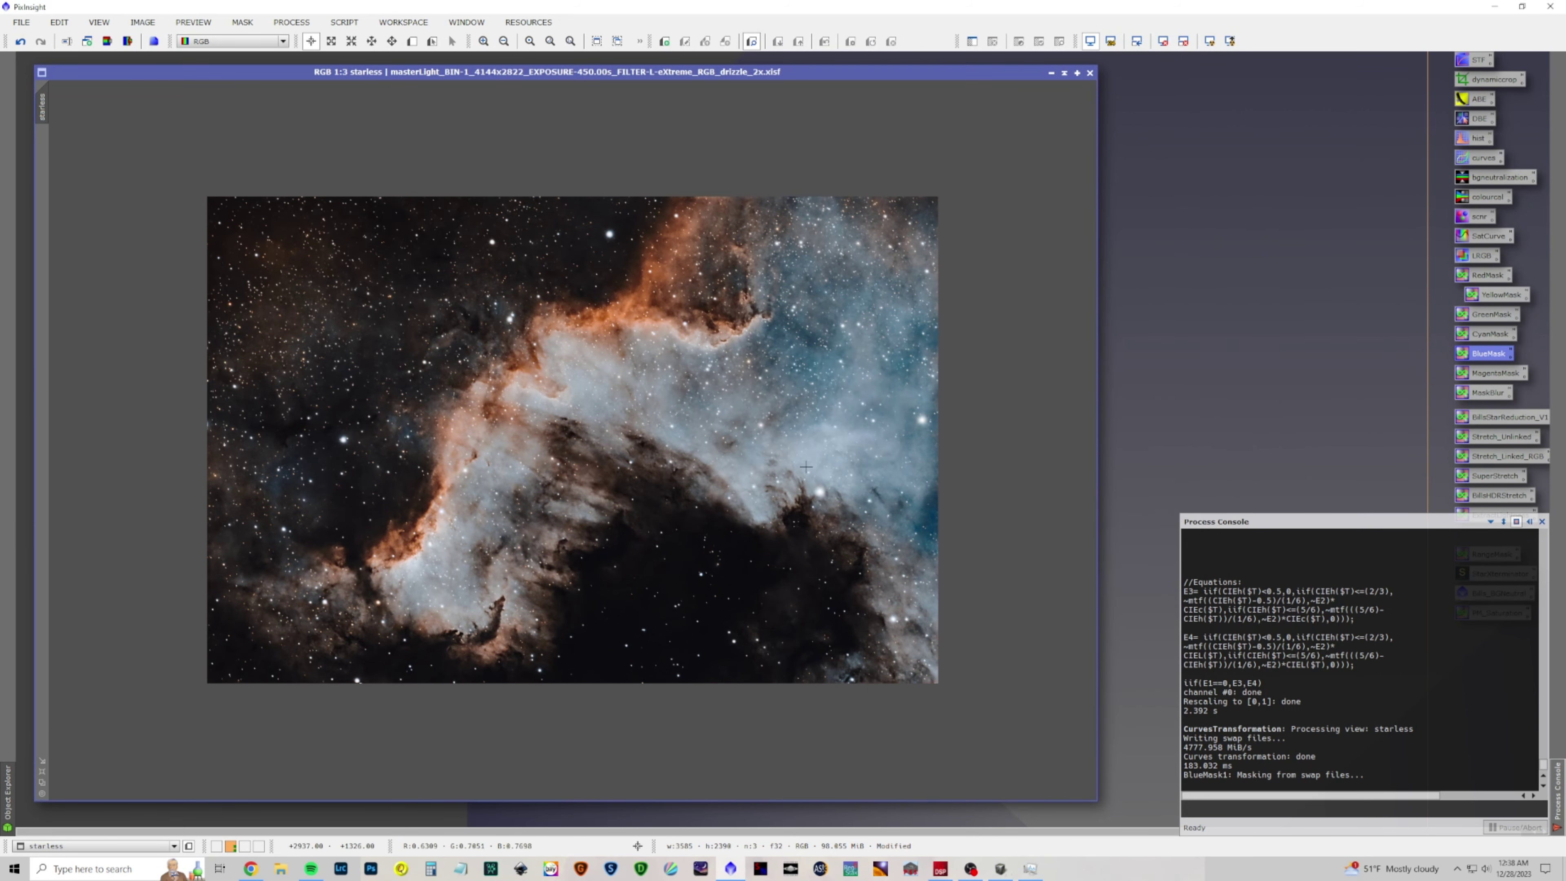
Show the finished image at 1:2 zoom in an enlarged image window and close the Process Console
scroll(638, 428, "up", 1)
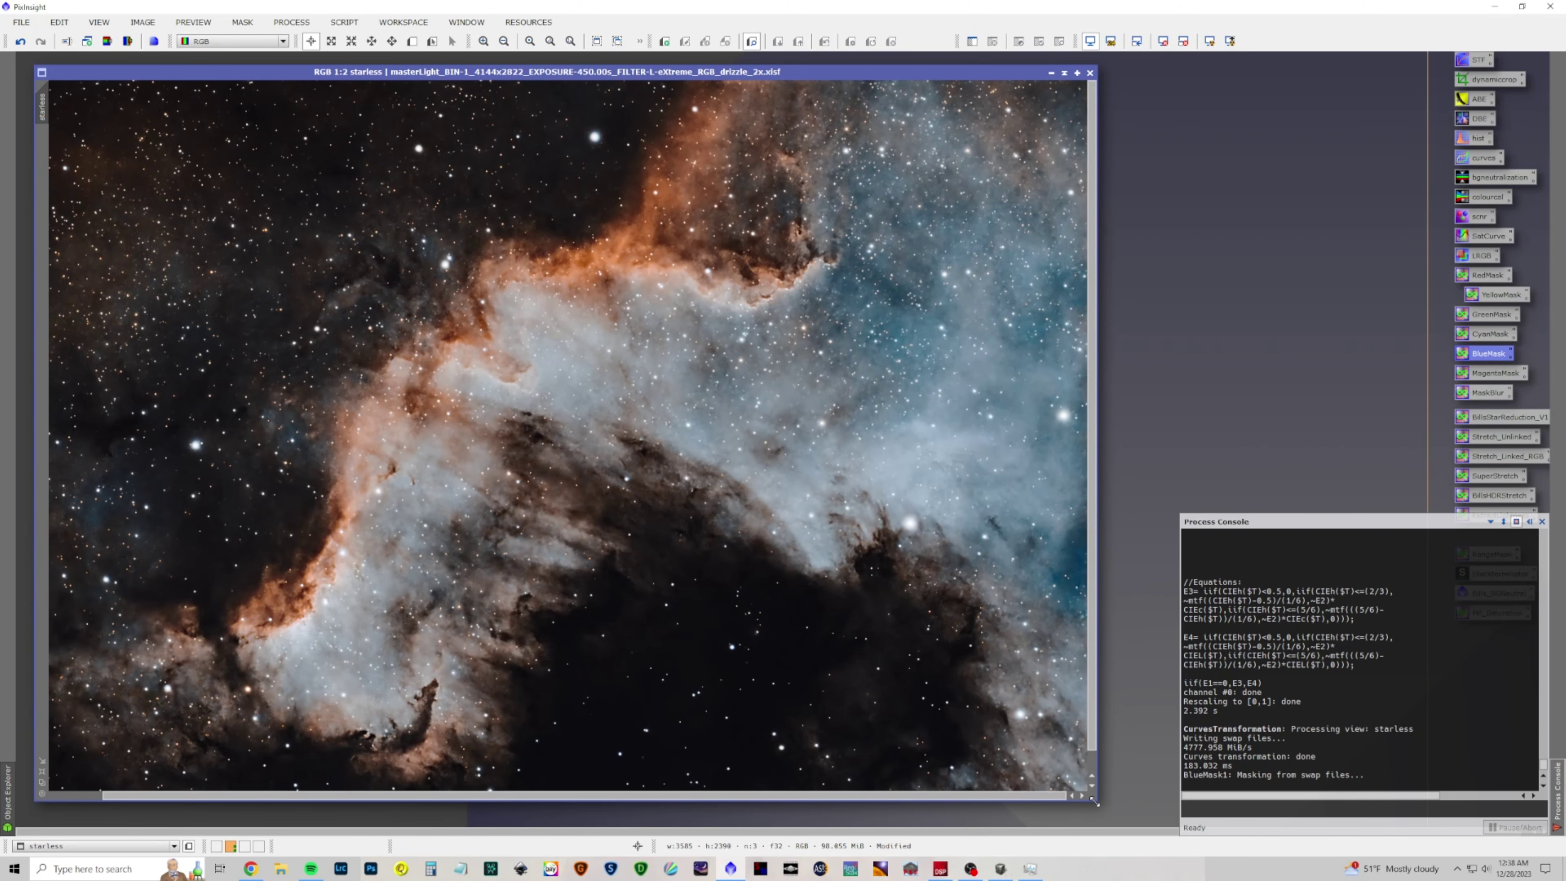
left_click_drag(1093, 801, 1178, 829)
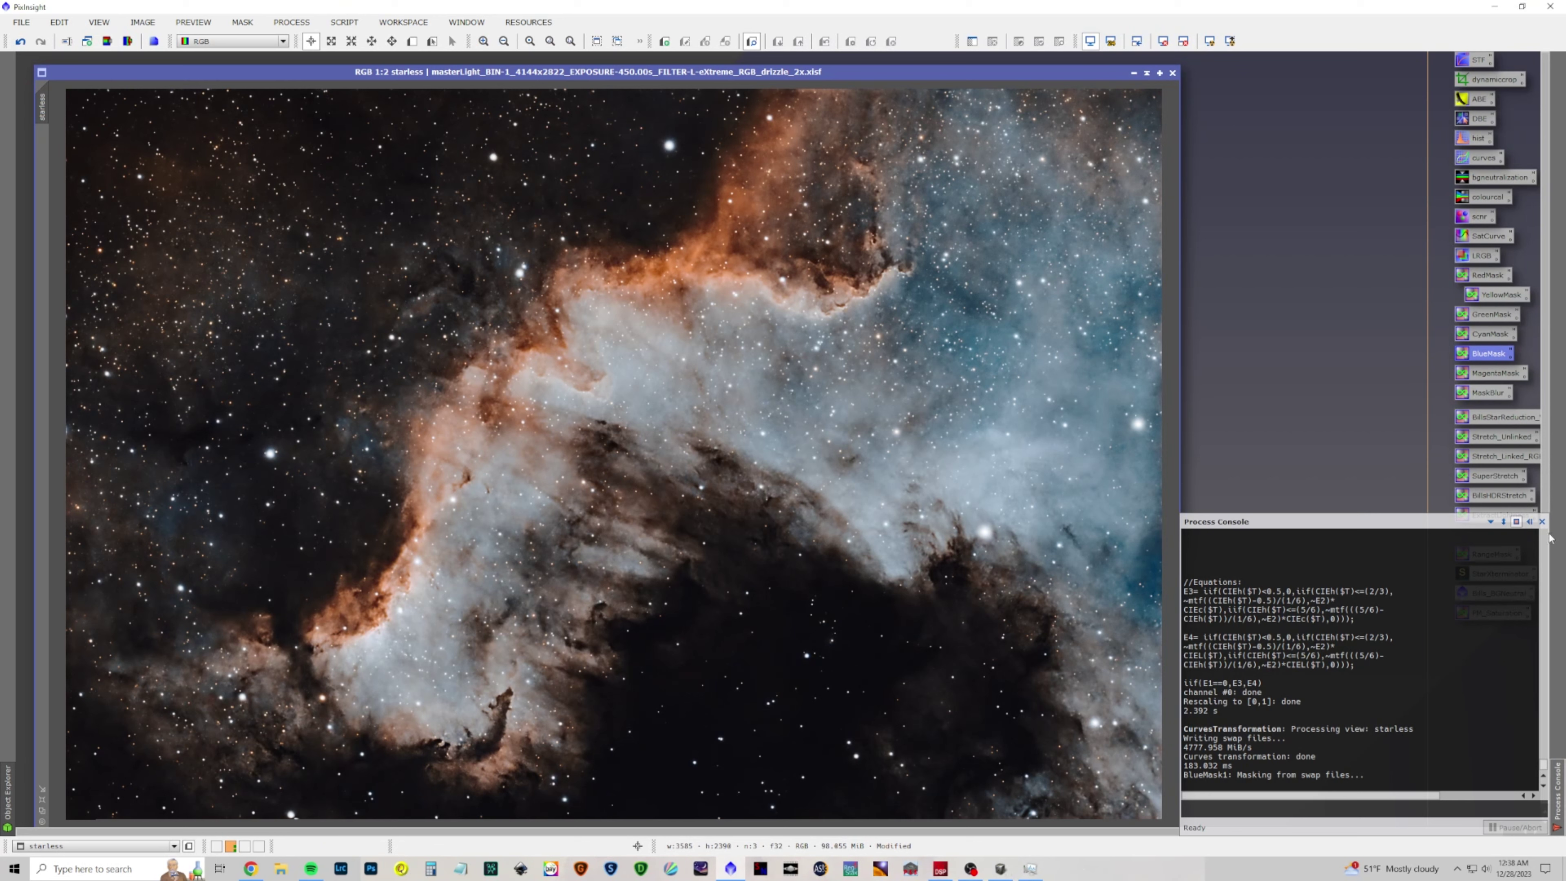
left_click(1541, 521)
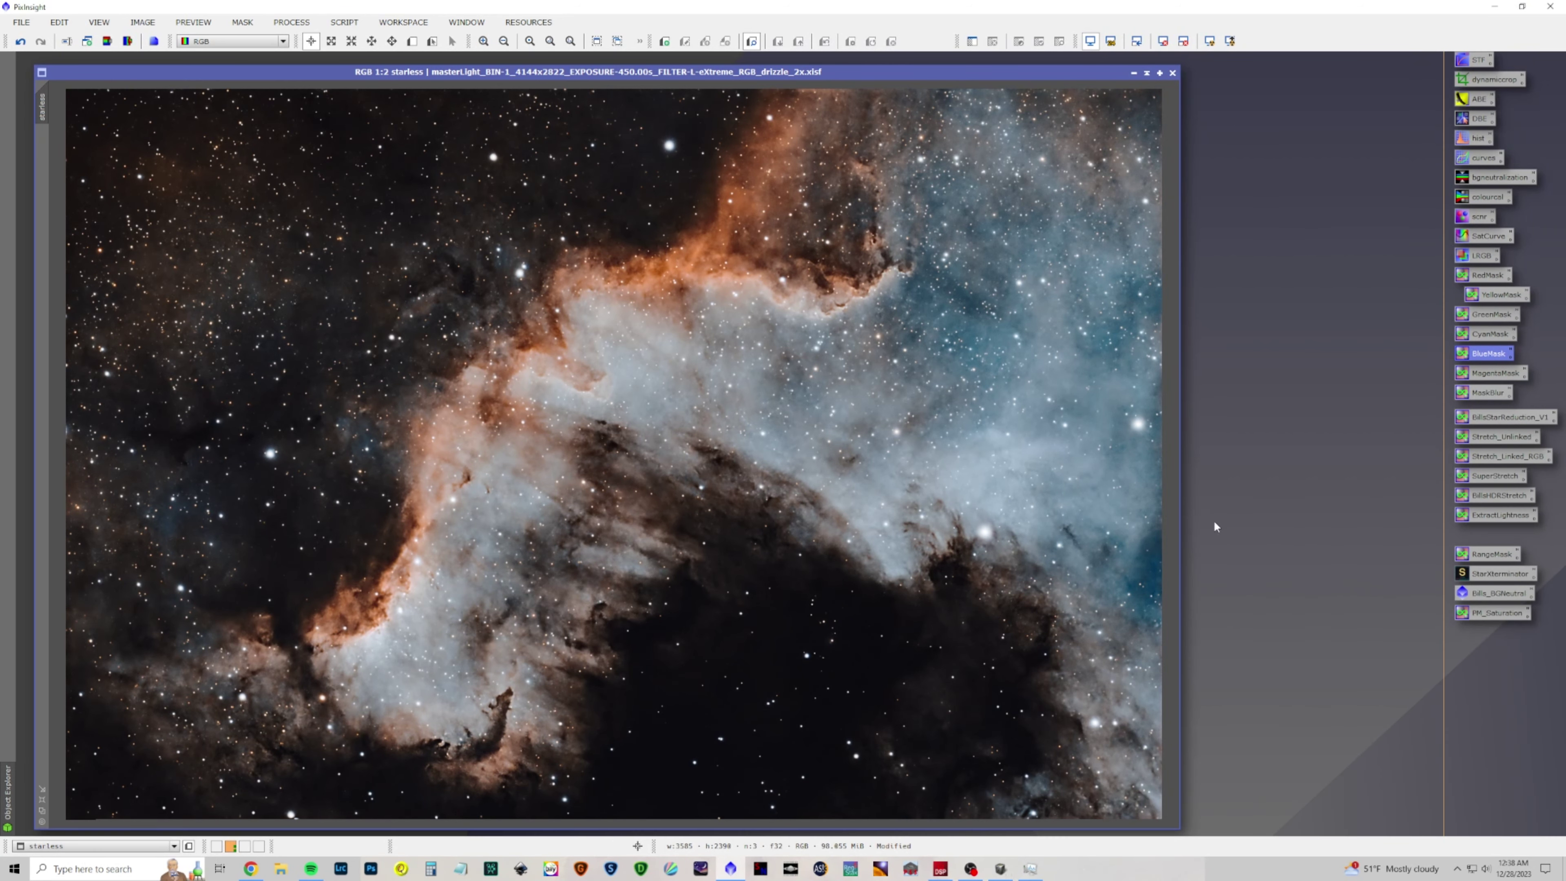